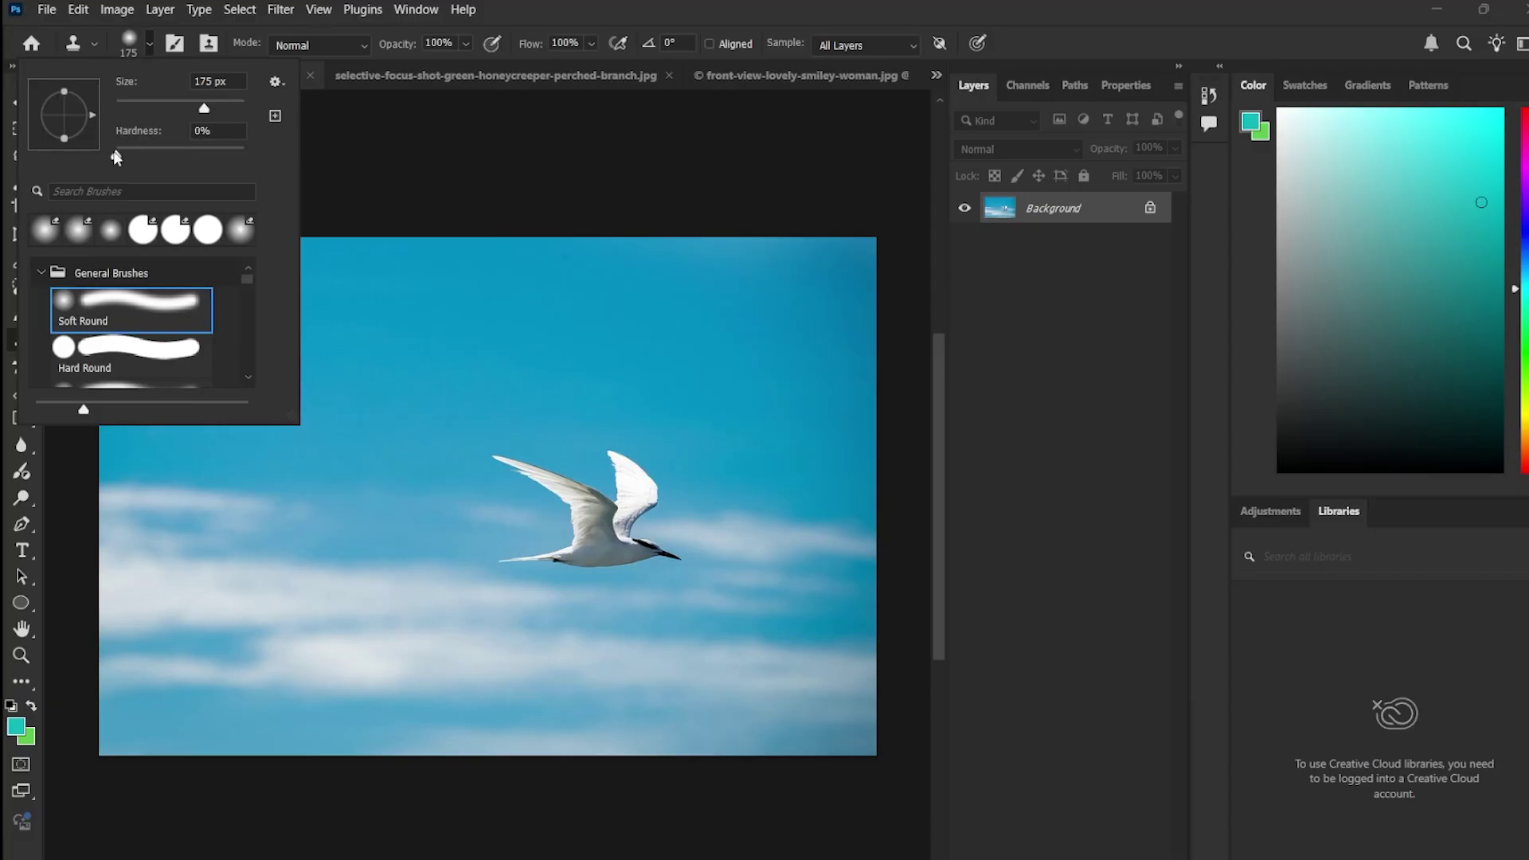
Browse the general brushes and choose the Soft Round preset with 0% hardness for the Clone Stamp tool
mouse_move(116, 157)
left_mouse_down()
mouse_move(242, 150)
mouse_move(222, 139)
left_mouse_up()
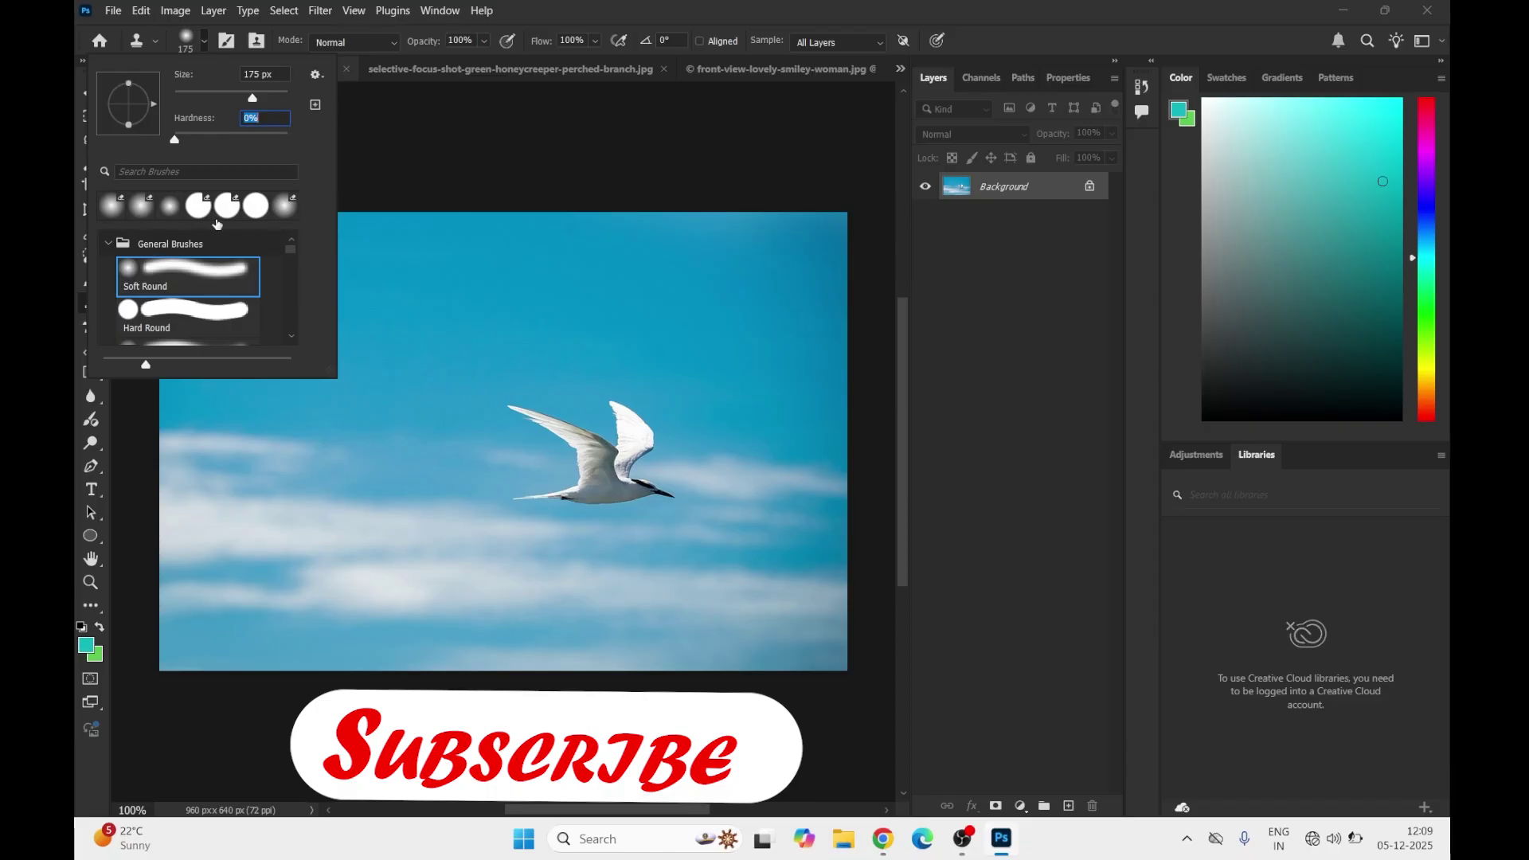
scroll(195, 251, "down", 5)
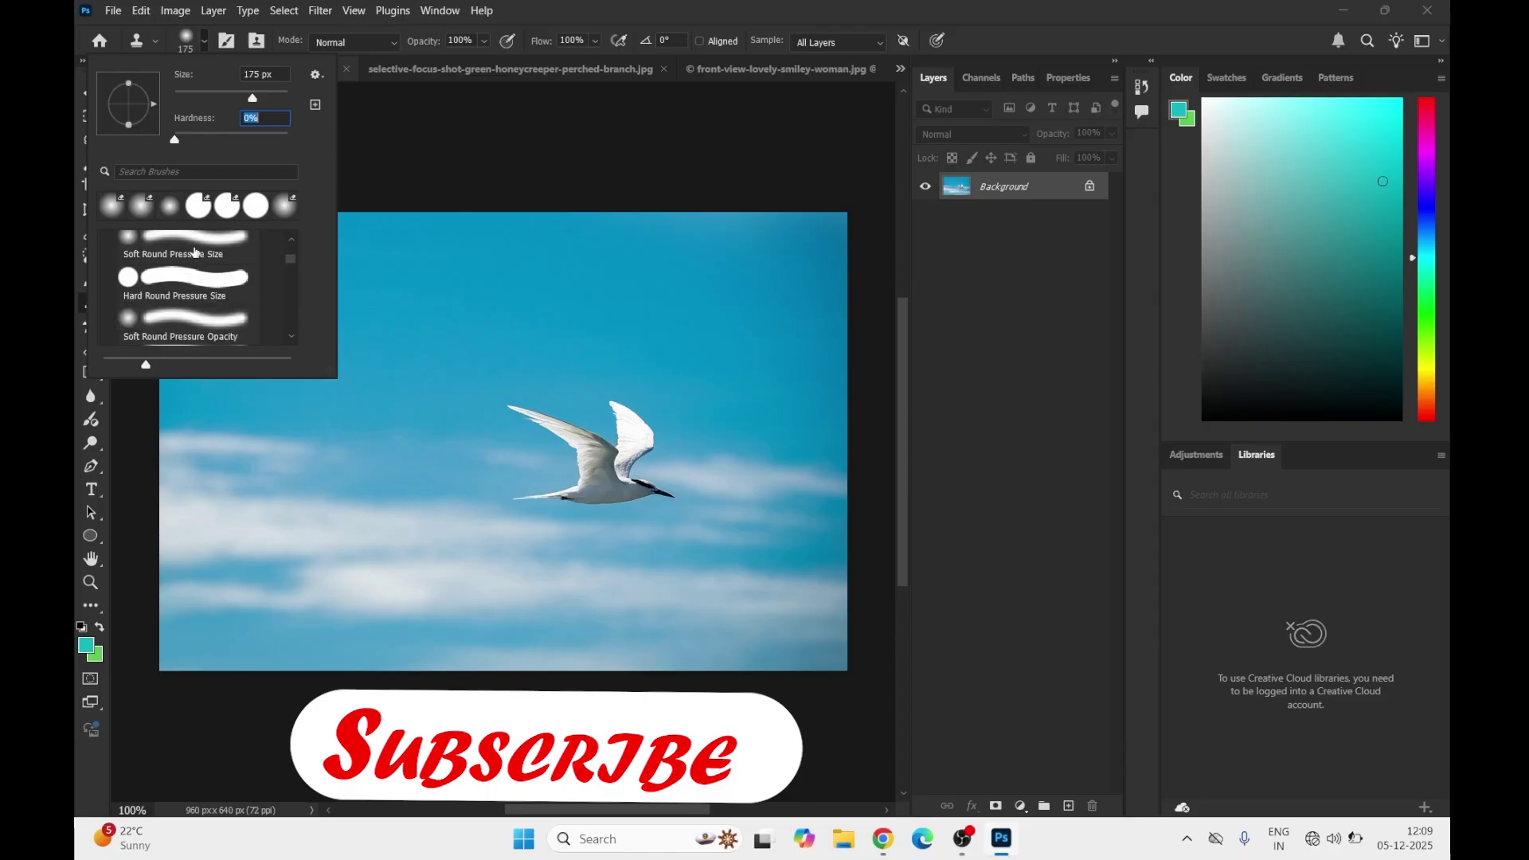
scroll(195, 251, "down", 4)
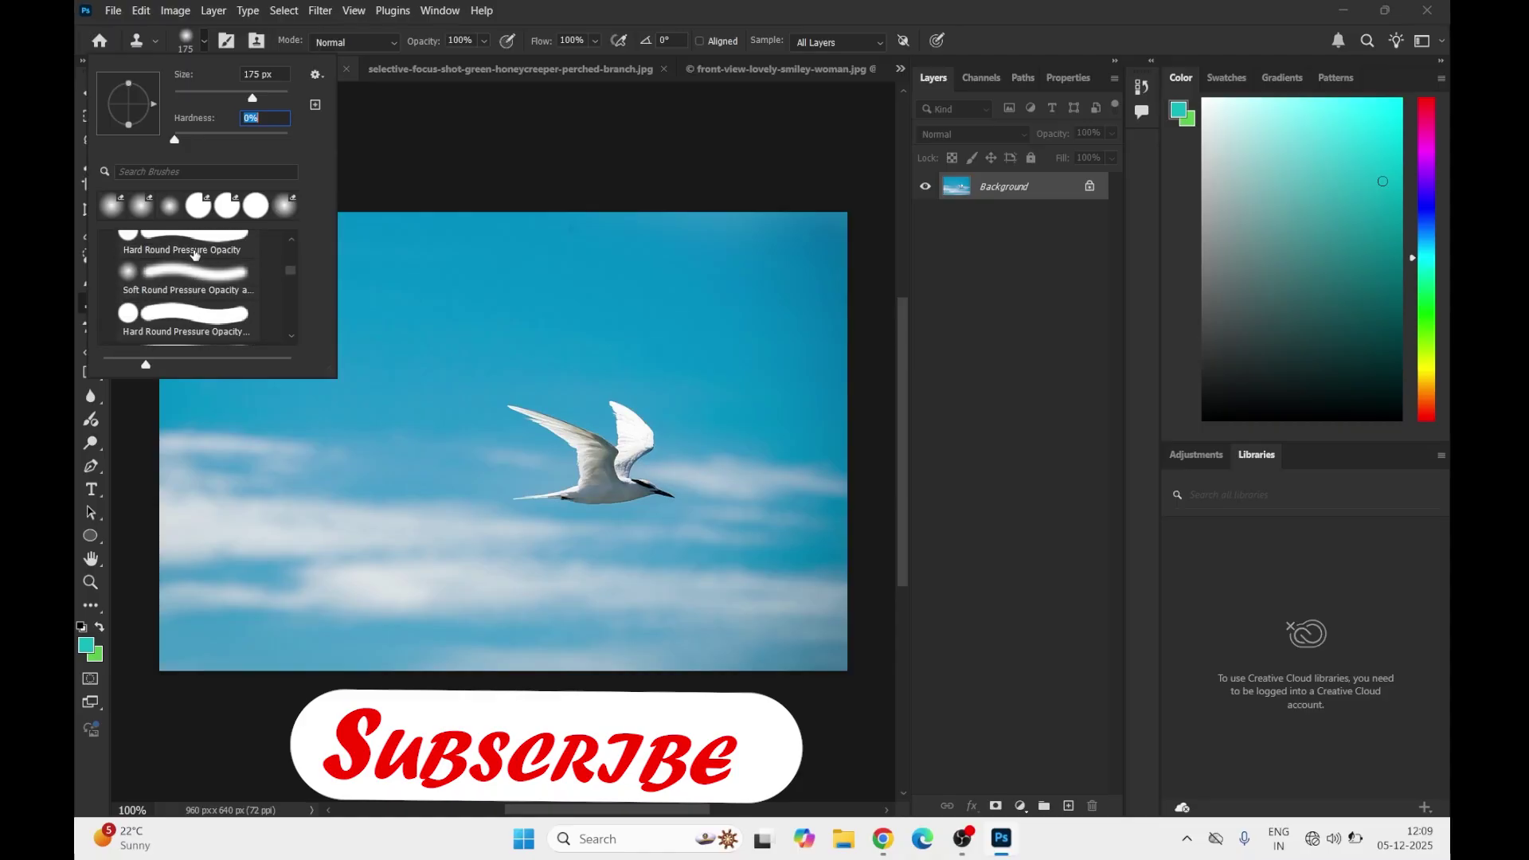
scroll(191, 248, "up", 5)
left_click(187, 245)
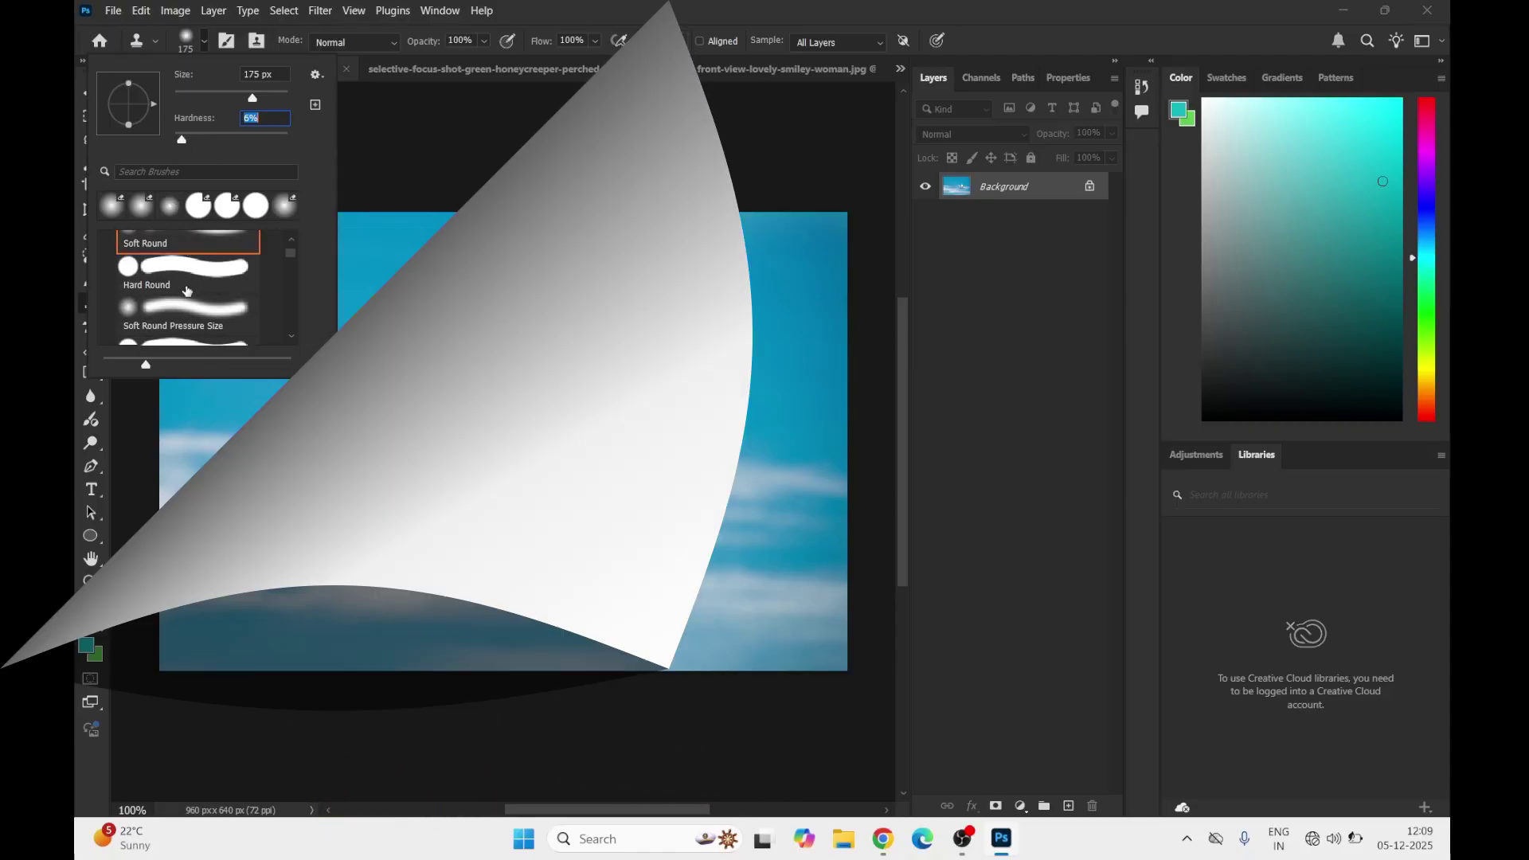
scroll(189, 276, "up", 2)
left_click(189, 275)
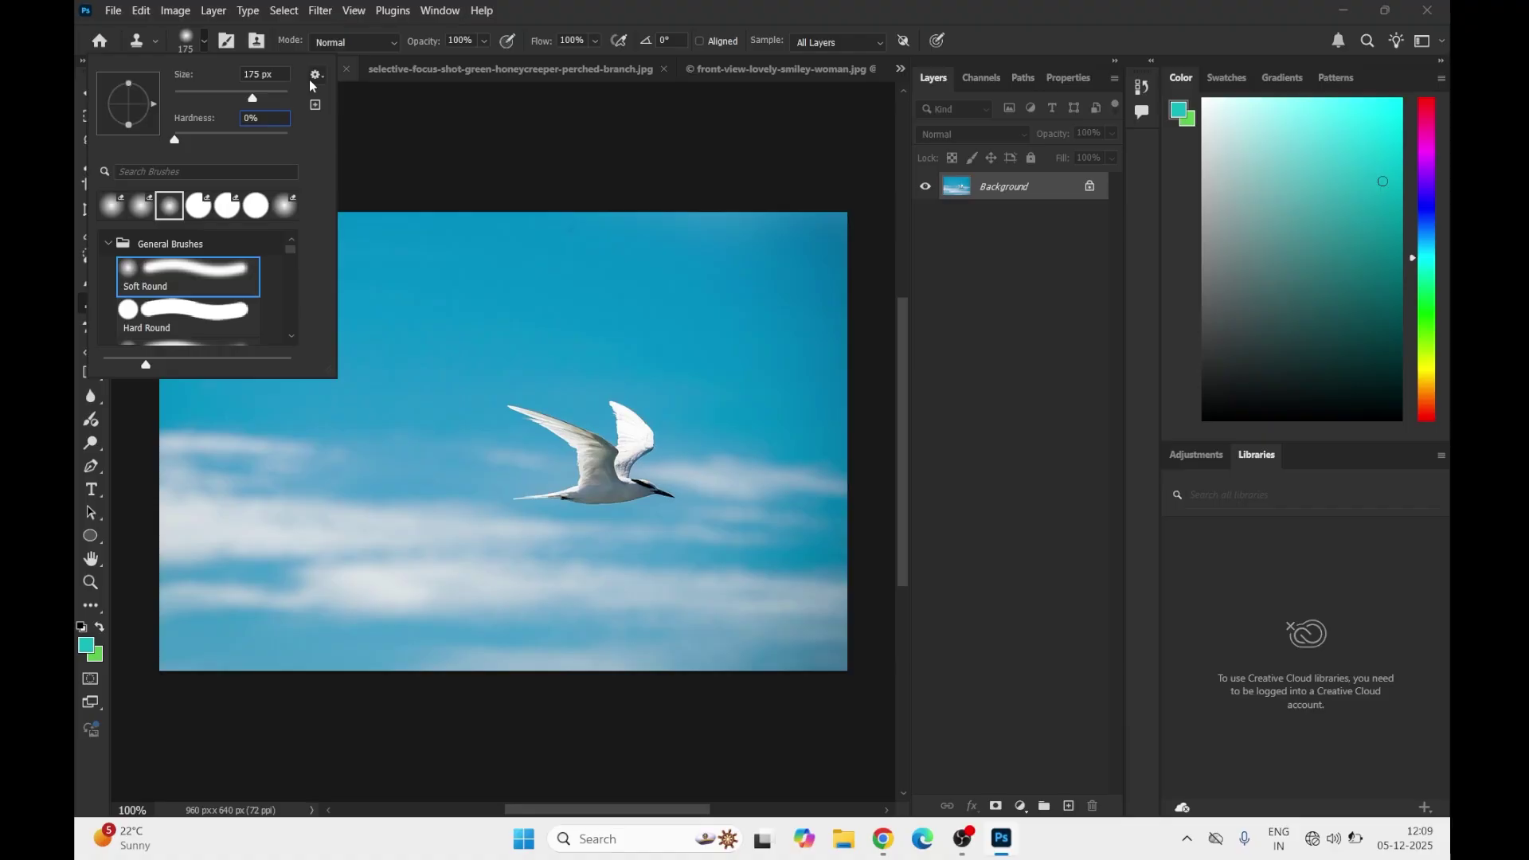
left_click(203, 43)
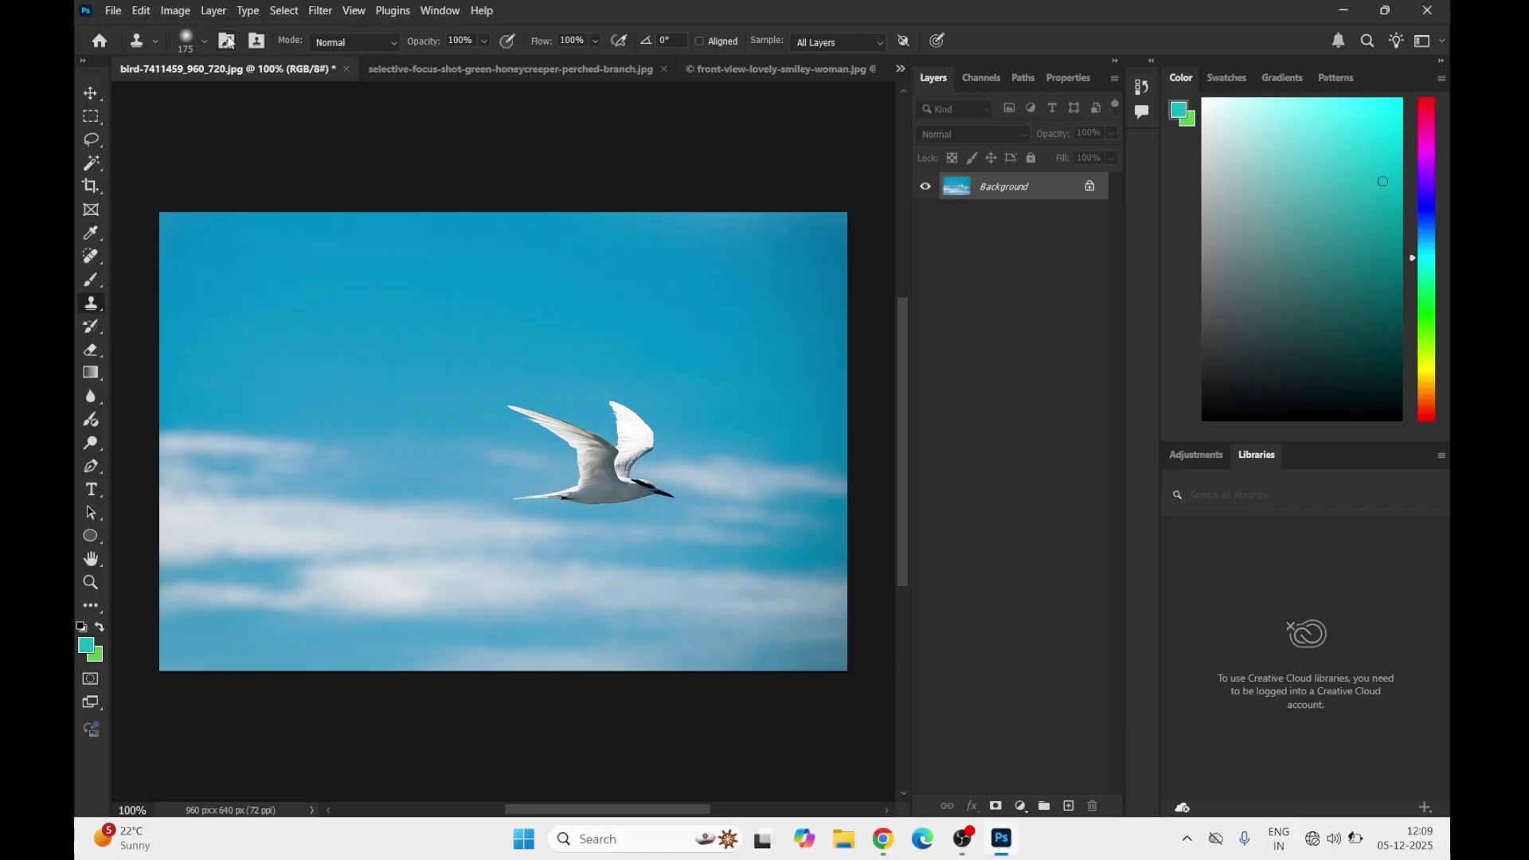
Inspect the detailed brush tip settings and the size and hardness options available from the canvas
left_click(227, 42)
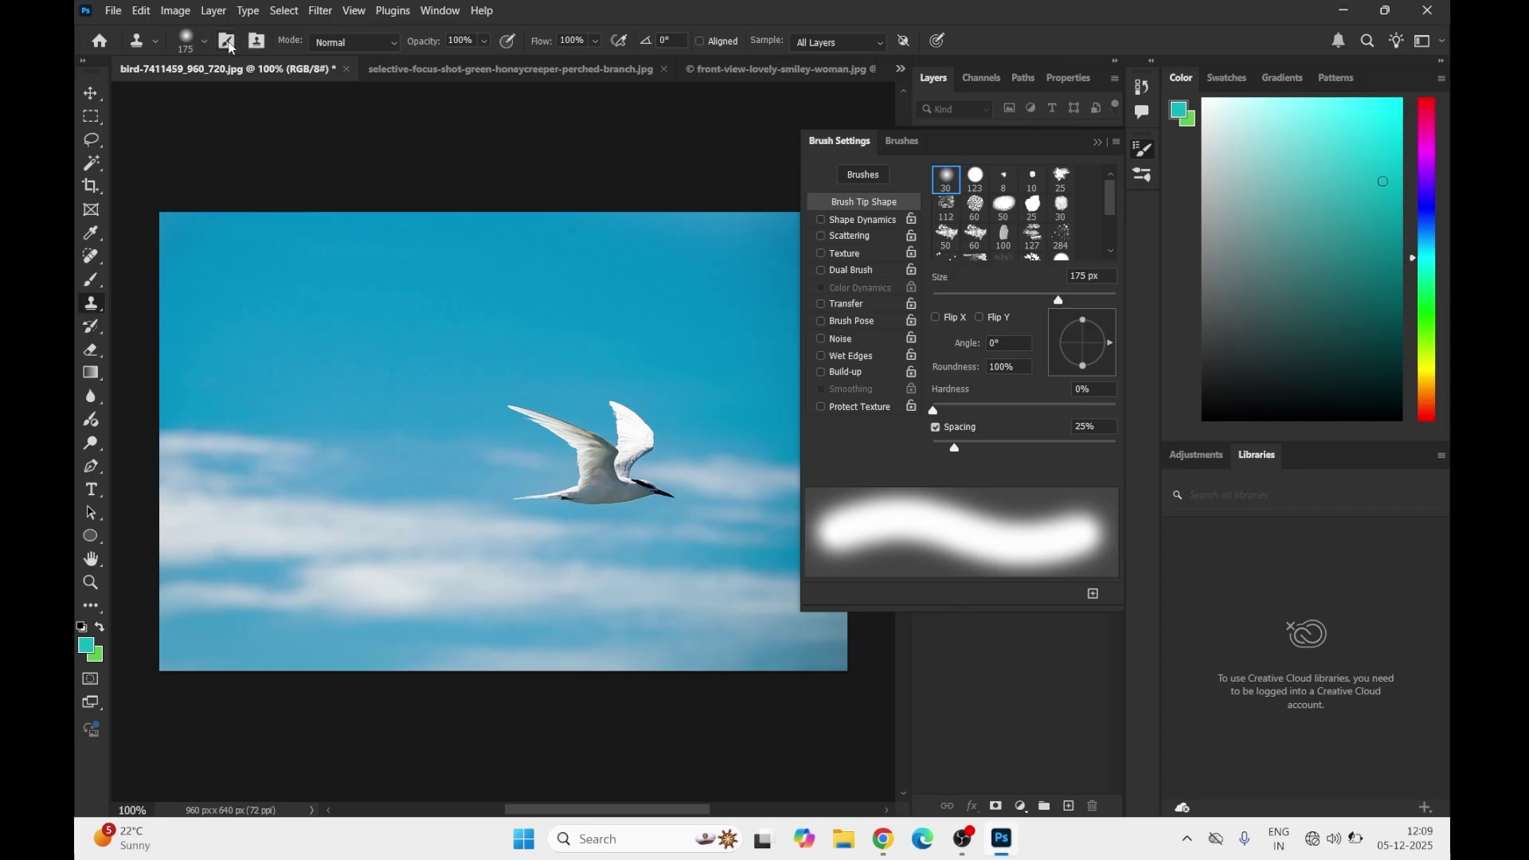
left_click(229, 45)
right_click(396, 392)
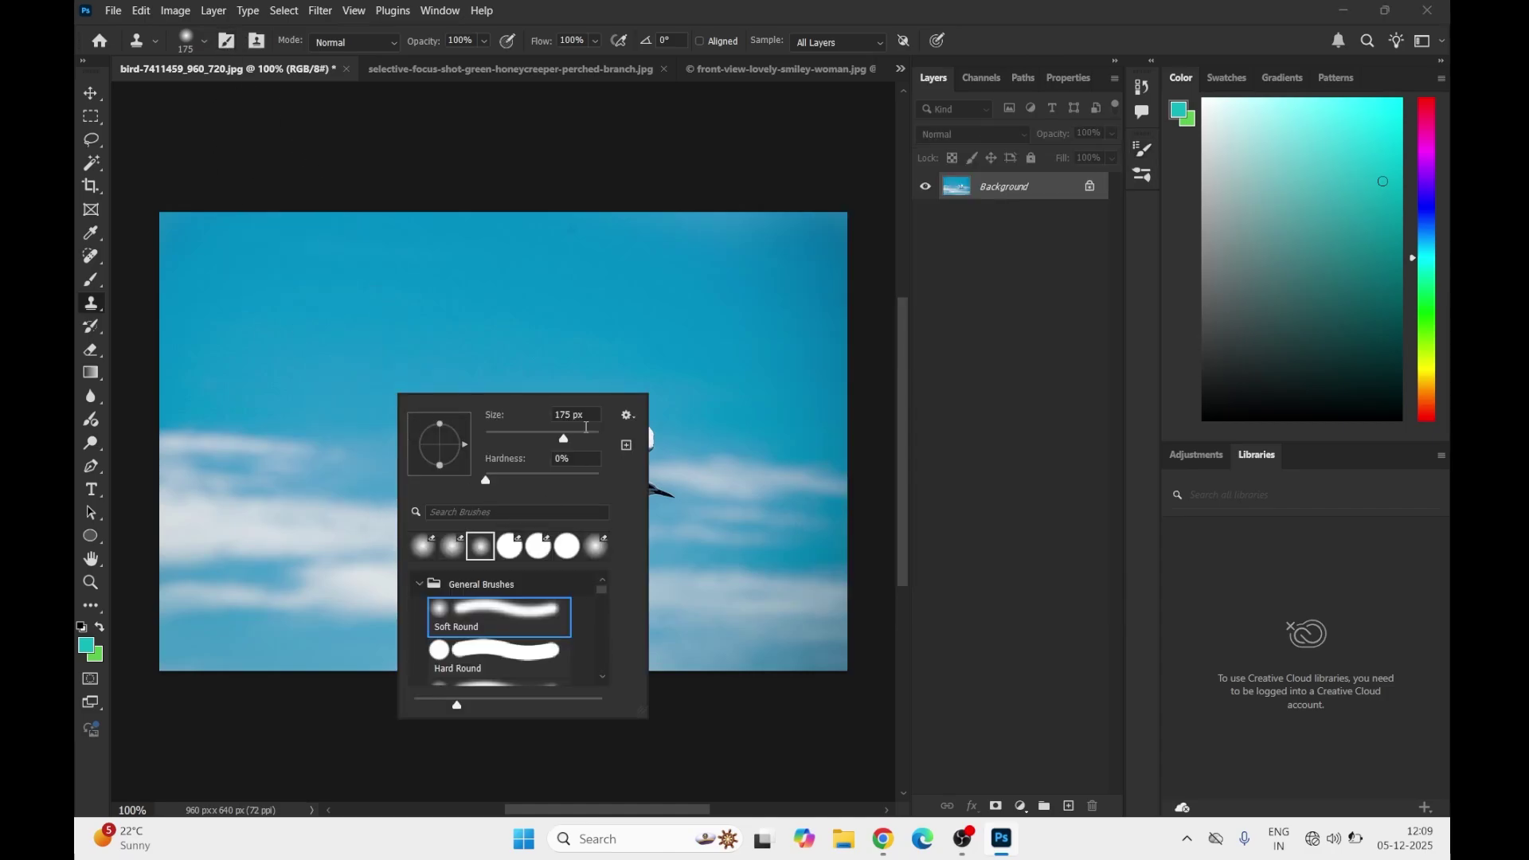
left_click(350, 317)
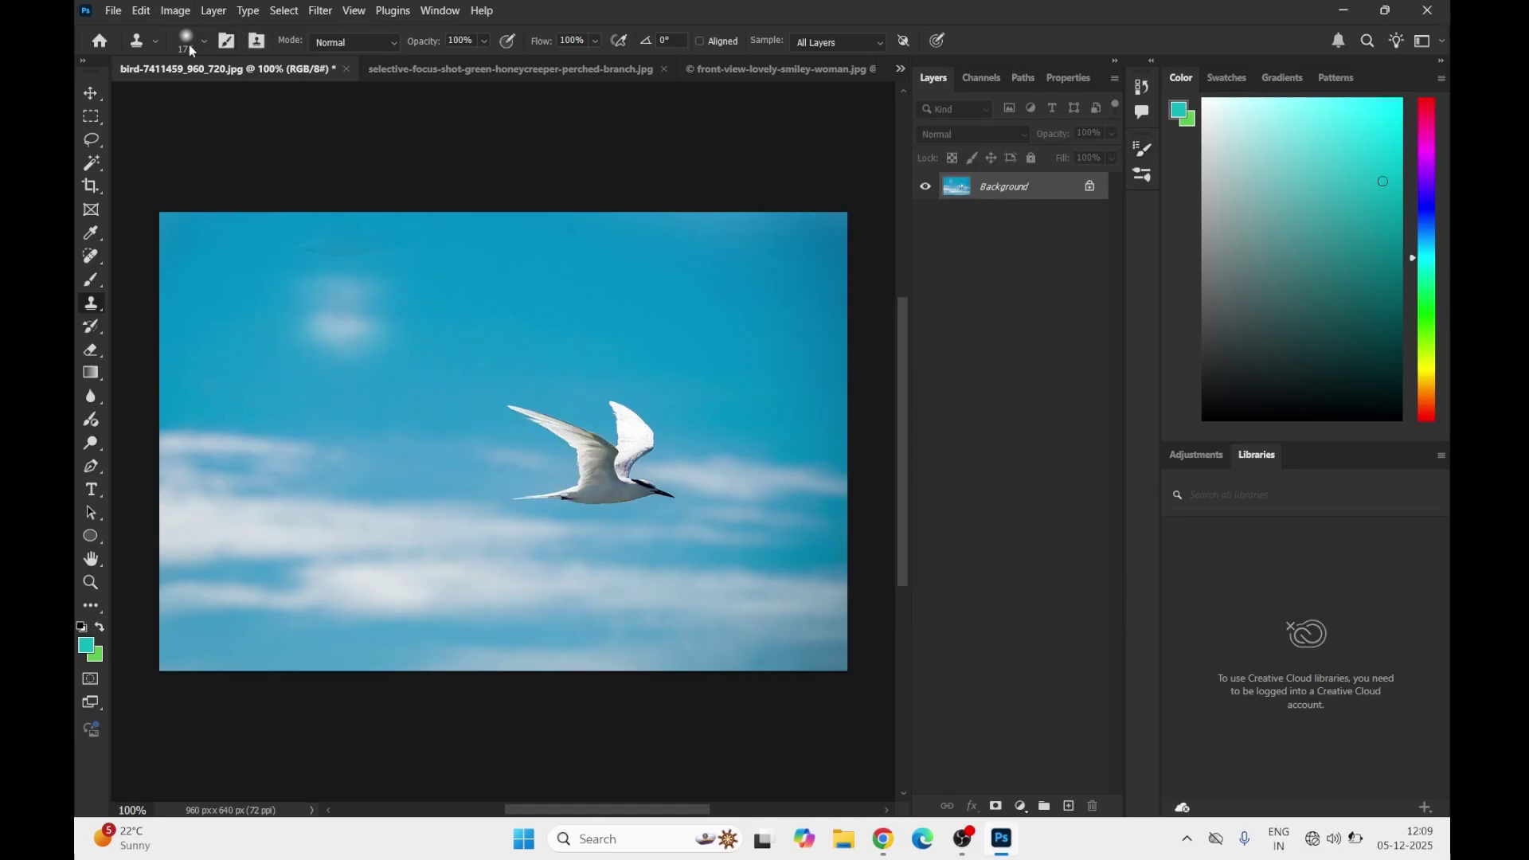
Show the Clone Source settings and set the stamp to Normal mode, Aligned, sampling All Layers
left_click(257, 43)
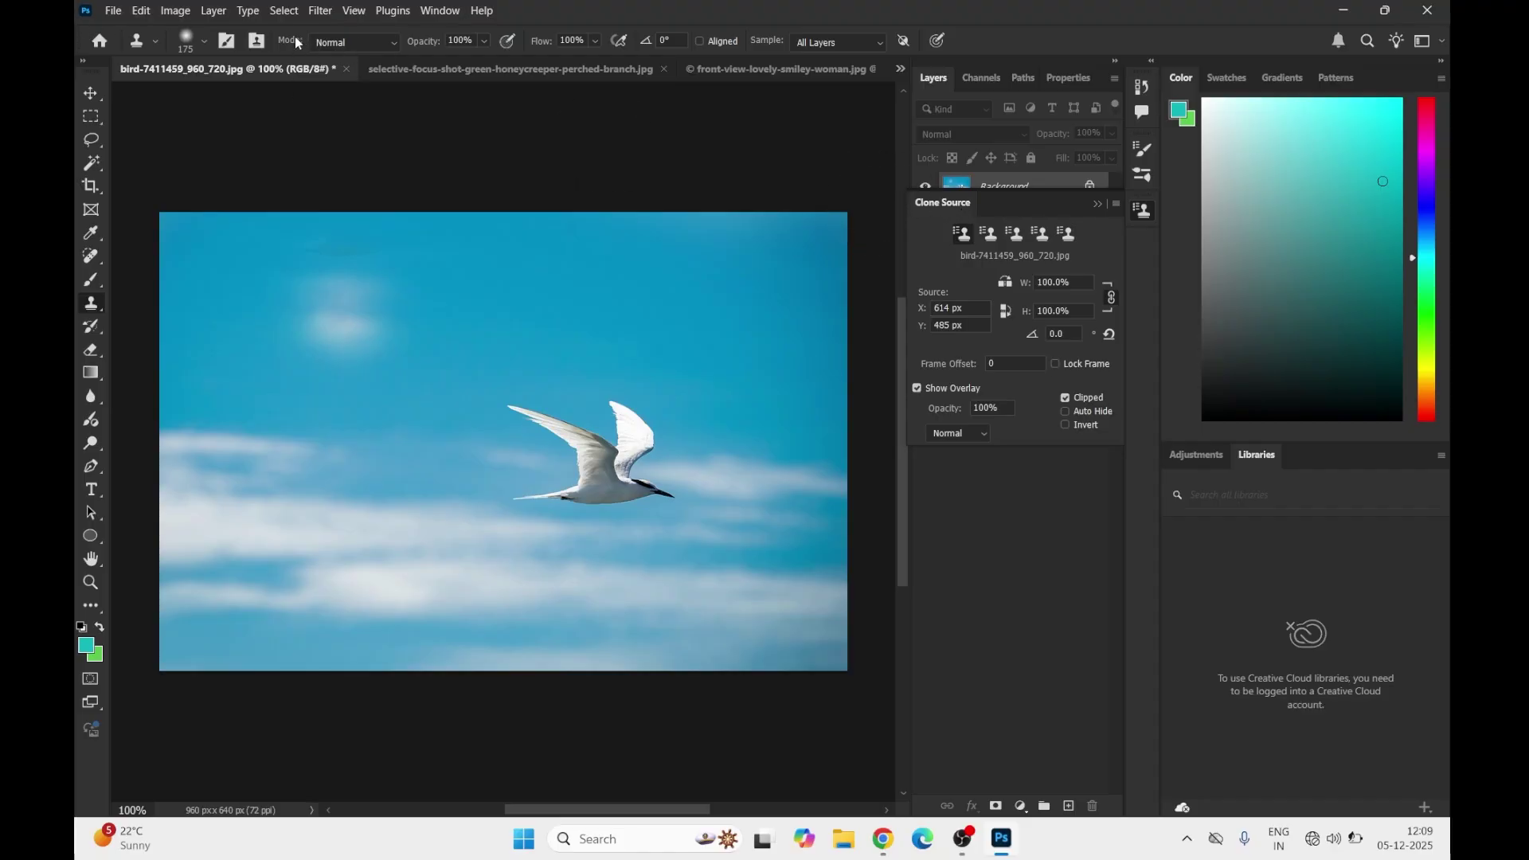
left_click(372, 44)
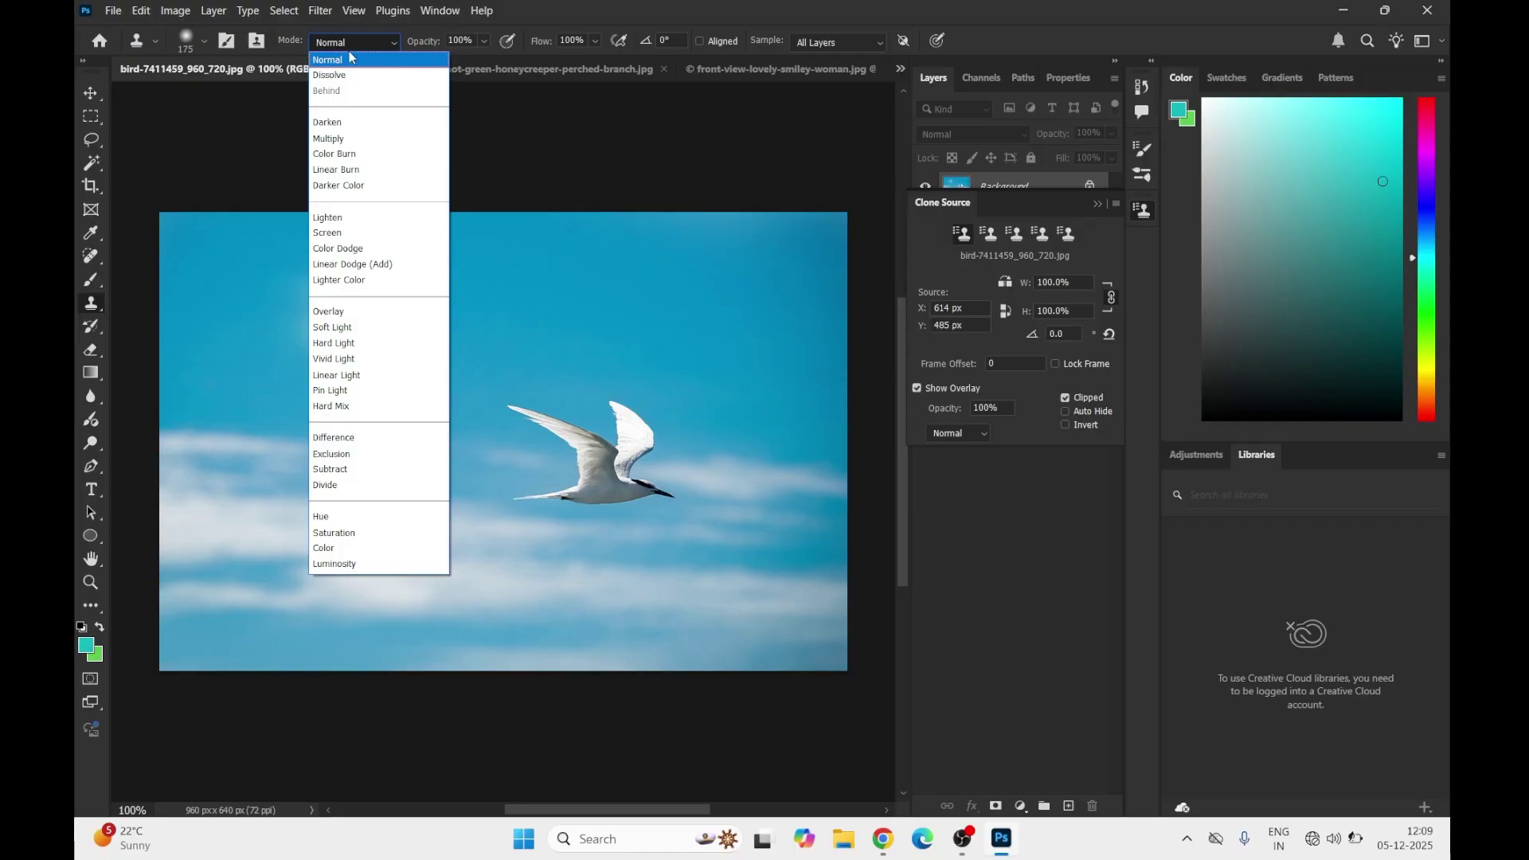
left_click(349, 55)
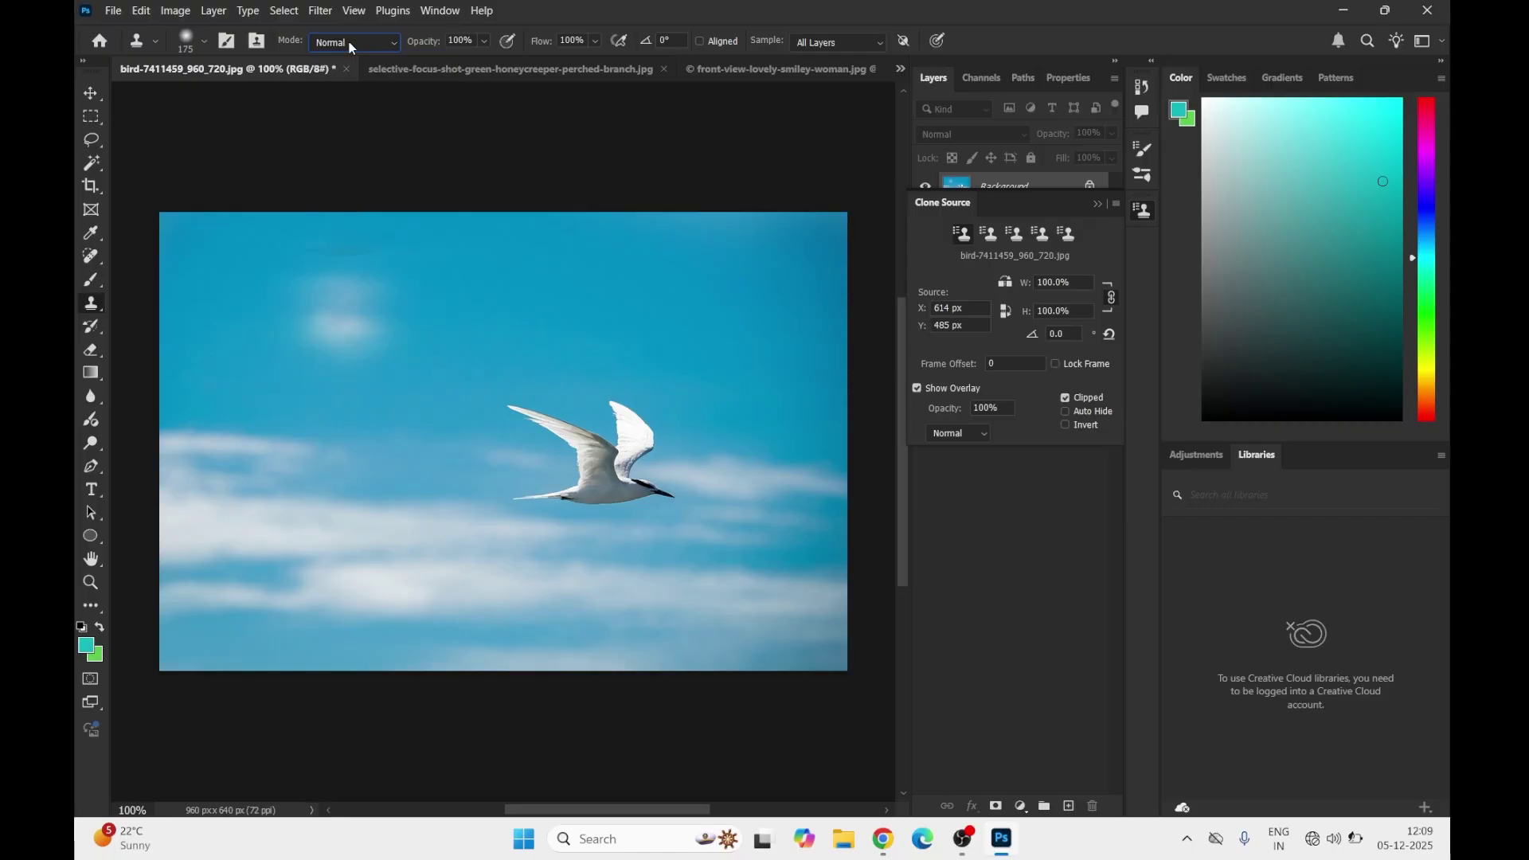
left_click(483, 40)
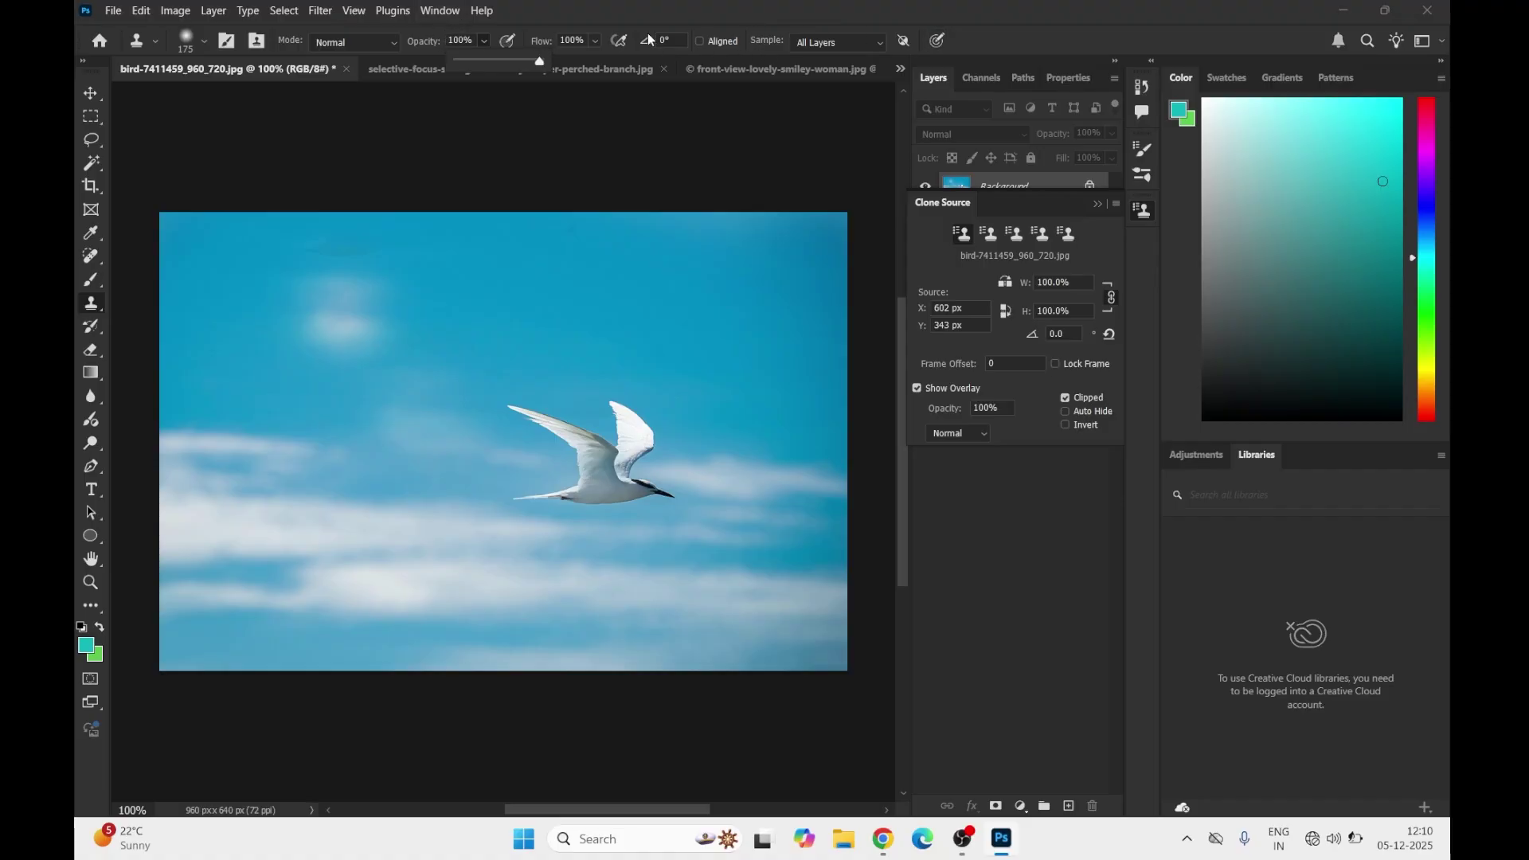
left_click(700, 41)
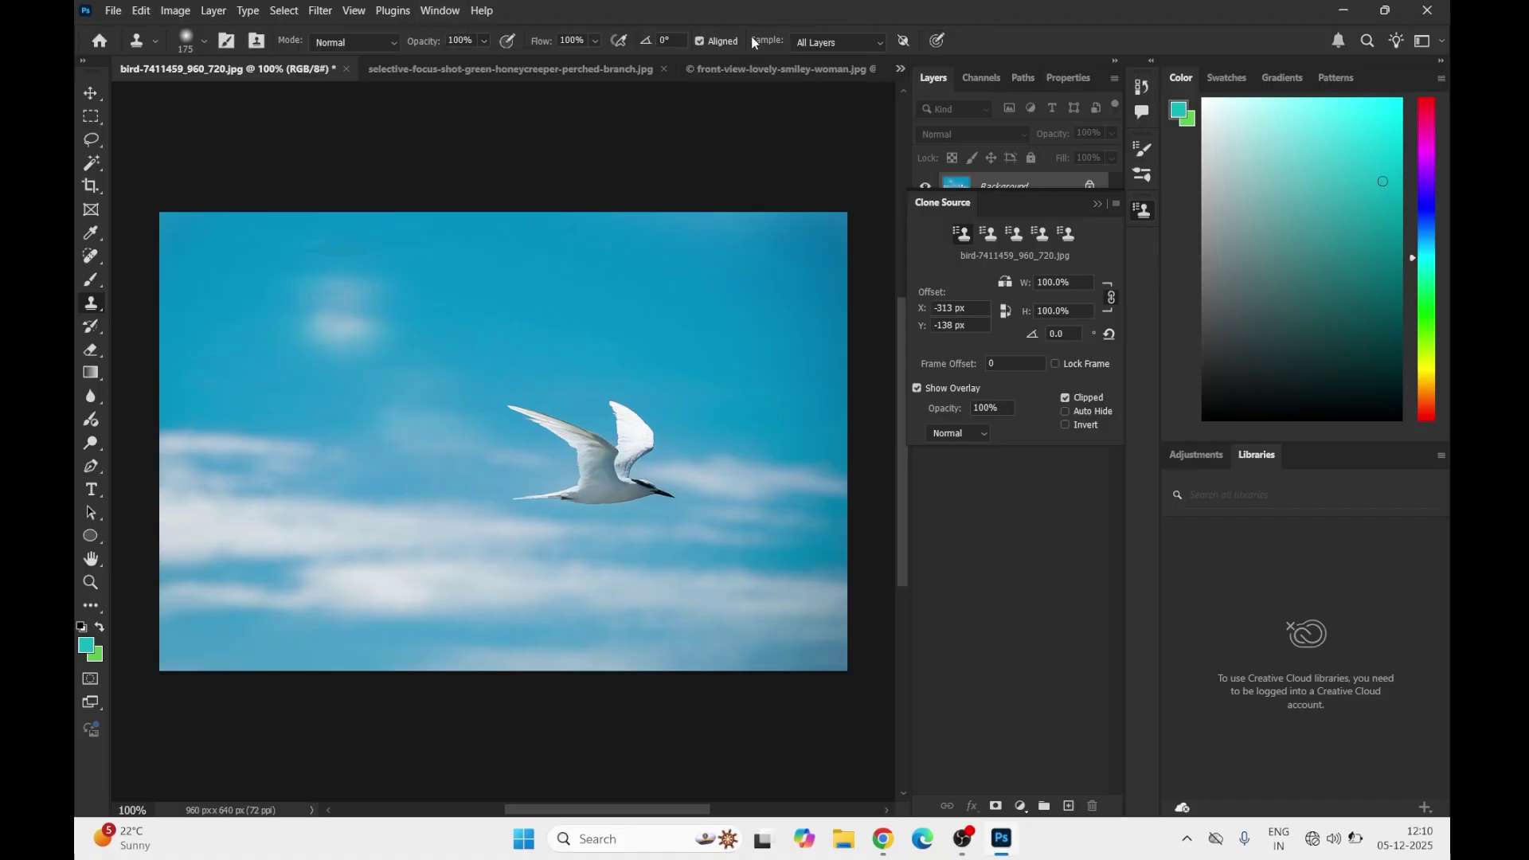
left_click(868, 42)
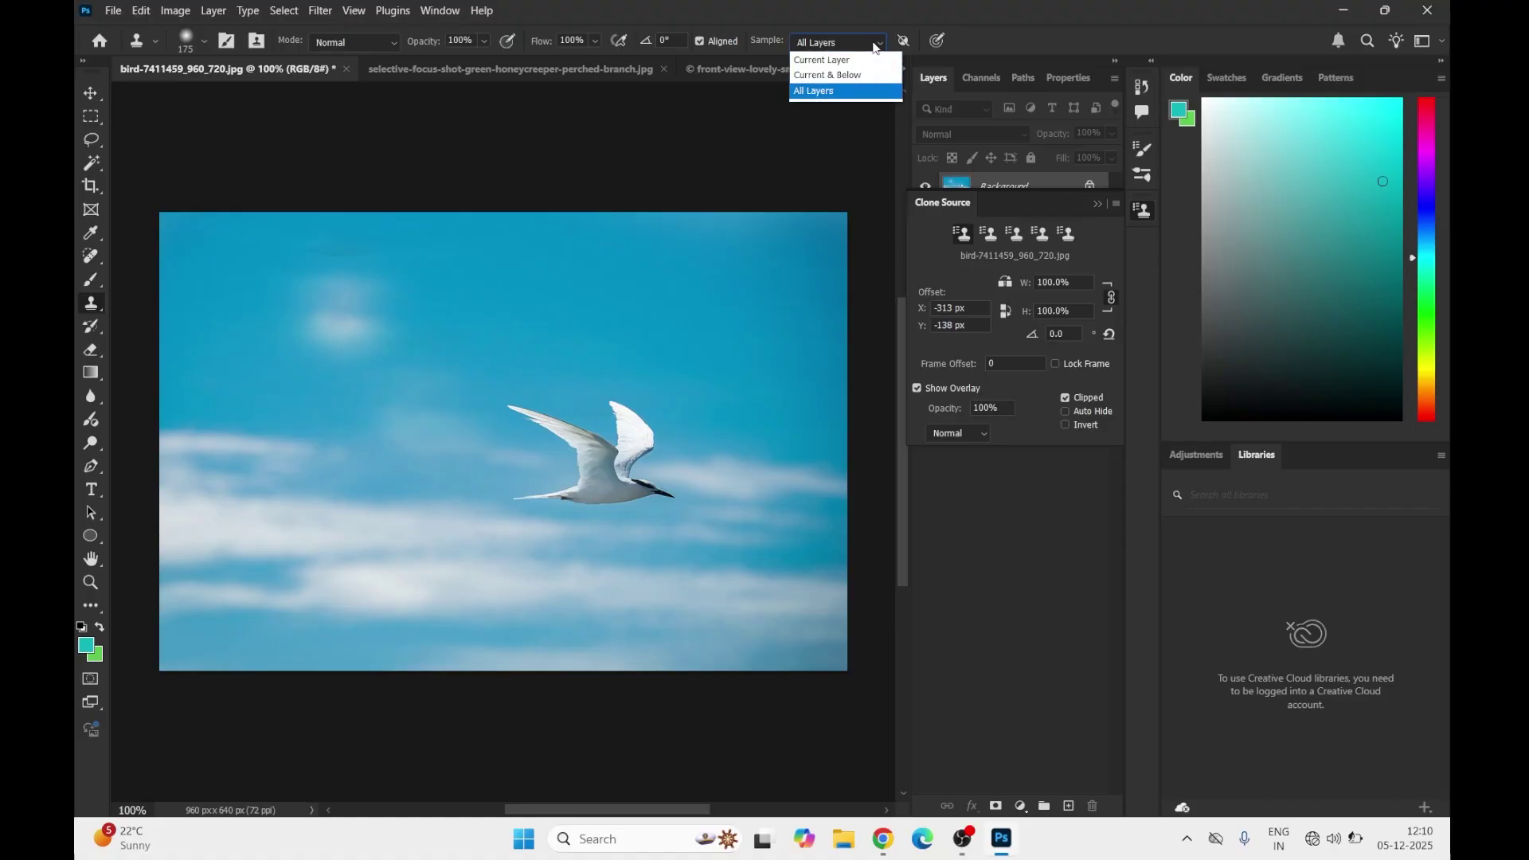
left_click(860, 92)
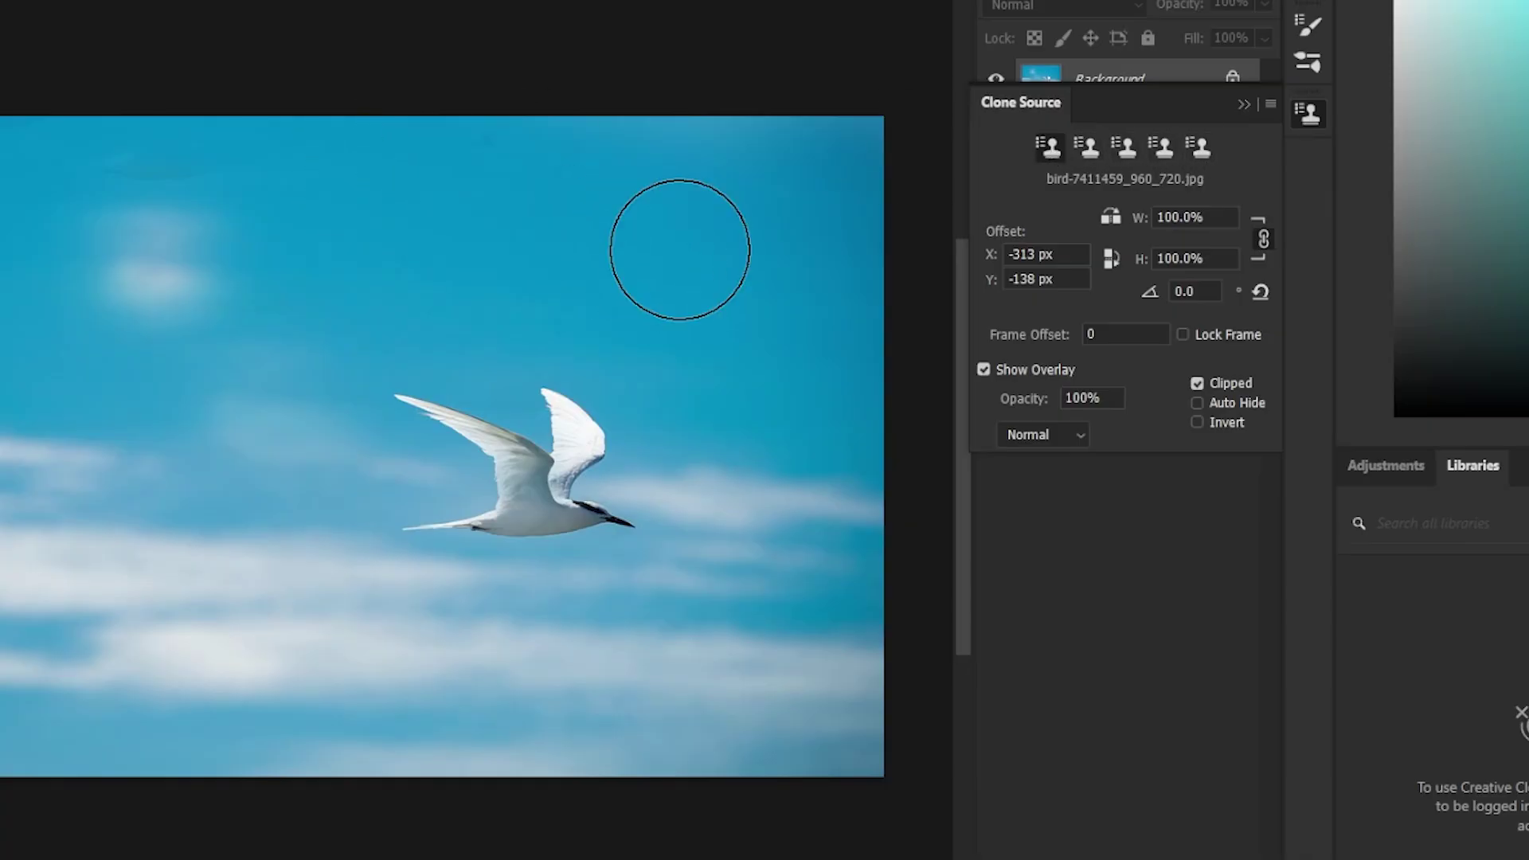
Try to paint out the bird with clear sky sampled from the upper right of the photo as the first clone source
left_click(679, 249, "alt")
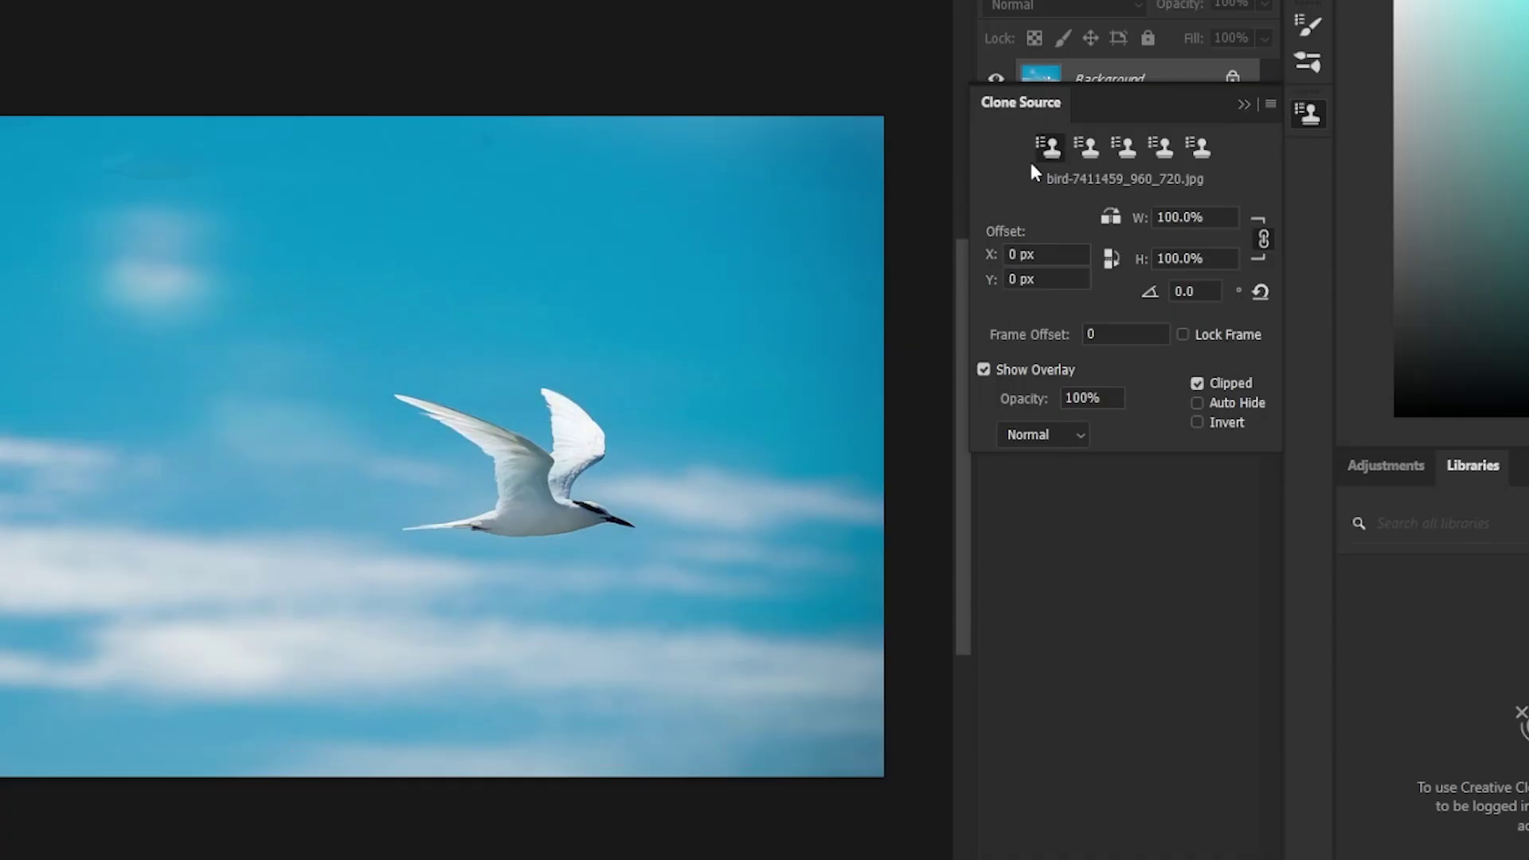
mouse_move(555, 440)
left_mouse_down()
mouse_move(555, 402)
mouse_move(601, 518)
mouse_move(606, 499)
mouse_move(548, 429)
mouse_move(447, 398)
mouse_move(377, 408)
mouse_move(504, 503)
mouse_move(414, 511)
left_mouse_up()
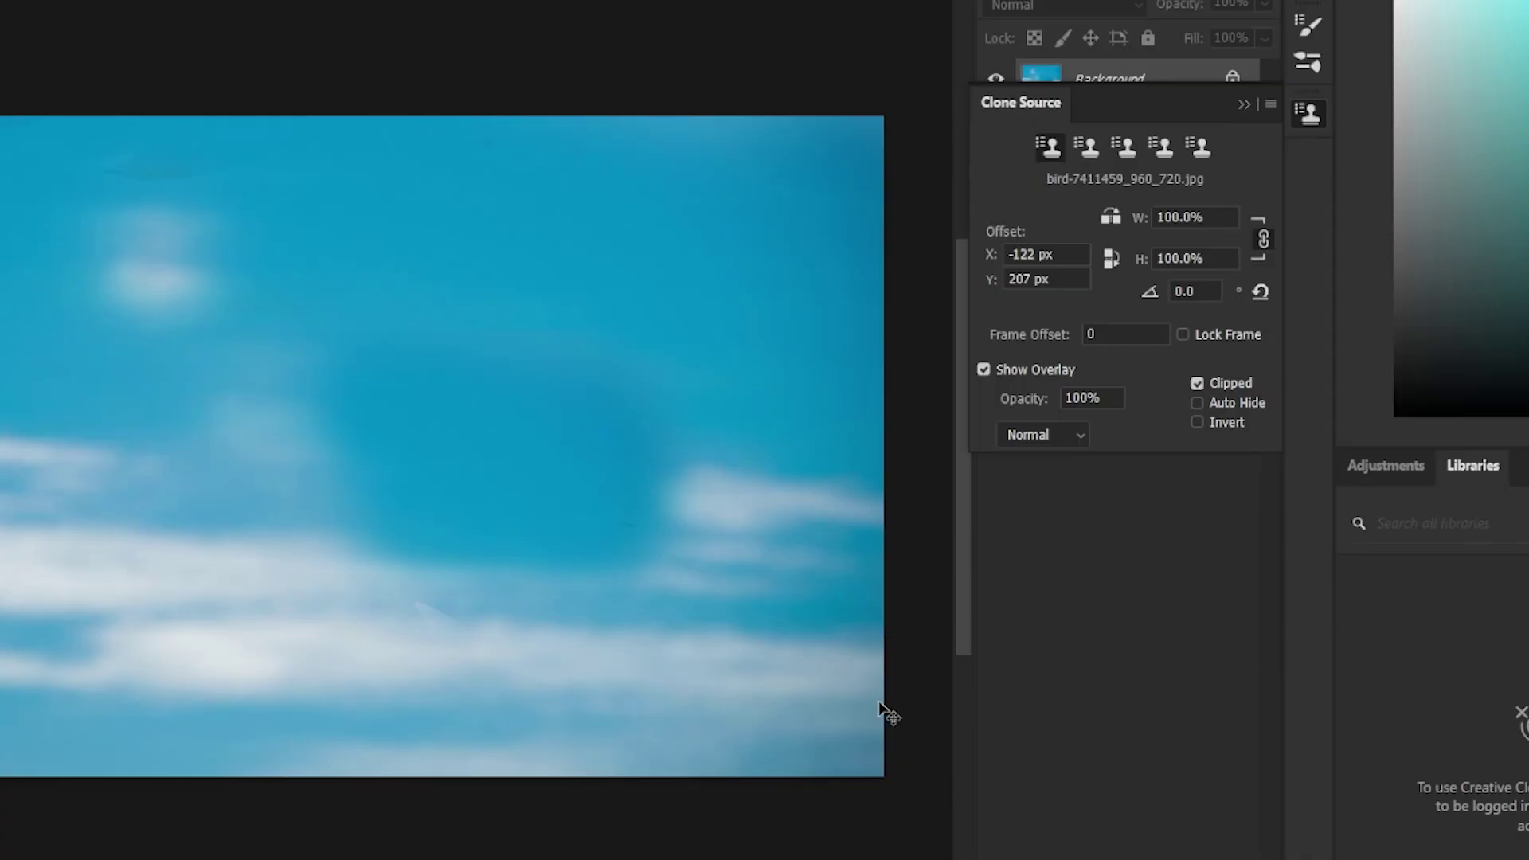
key("ctrl+z")
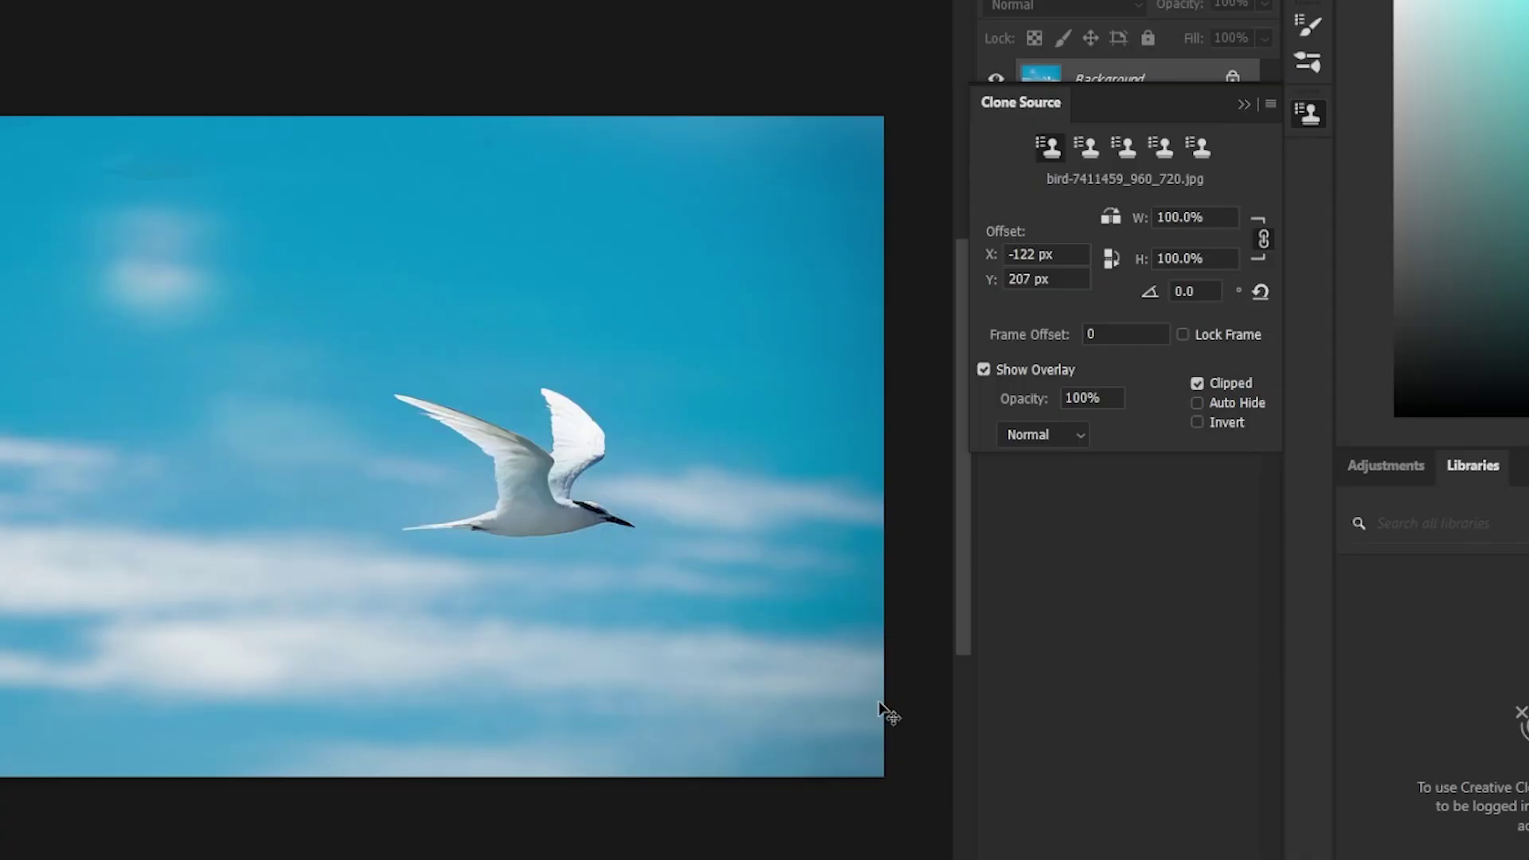
Sample the bird as the second clone source and paint a full-size copy of it on the left side of the sky
left_click(1085, 147)
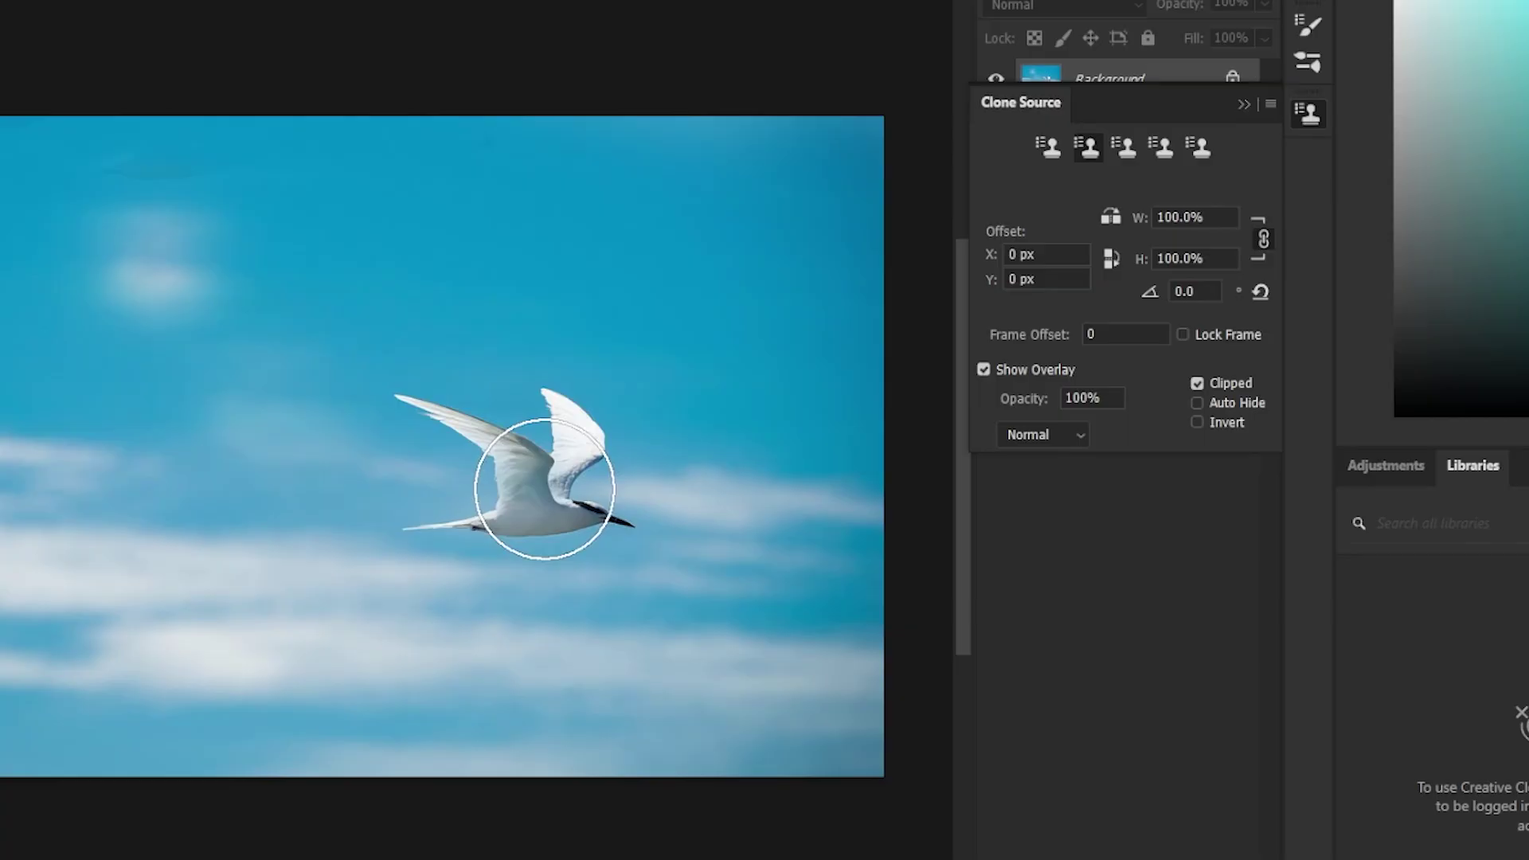
left_click(545, 489, "alt")
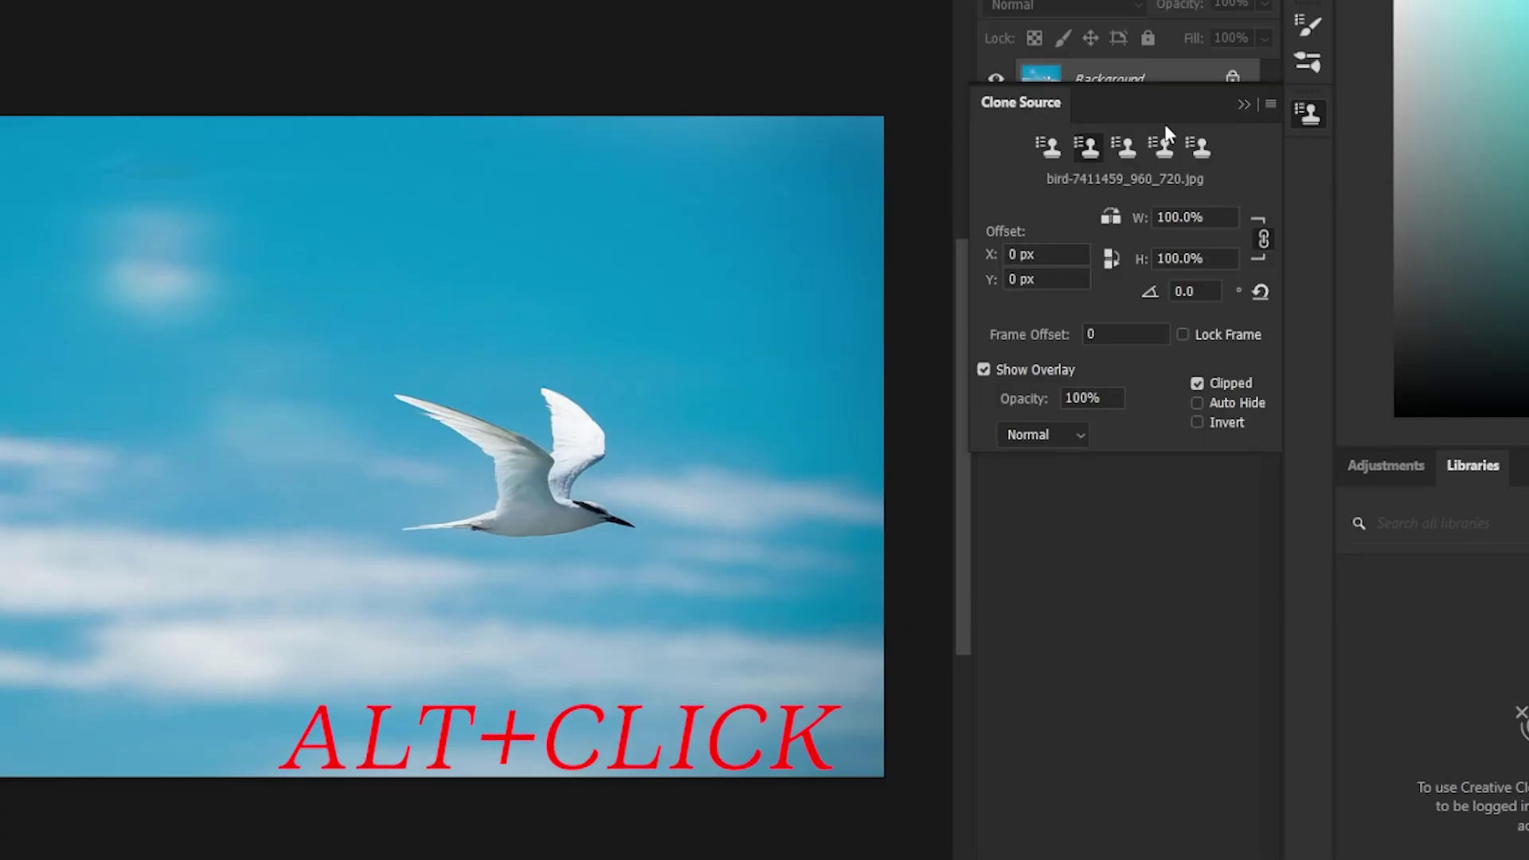
mouse_move(199, 398)
left_mouse_down()
mouse_move(168, 434)
mouse_move(232, 442)
mouse_move(172, 347)
mouse_move(43, 343)
mouse_move(123, 465)
mouse_move(42, 469)
mouse_move(195, 471)
mouse_move(193, 379)
left_mouse_up()
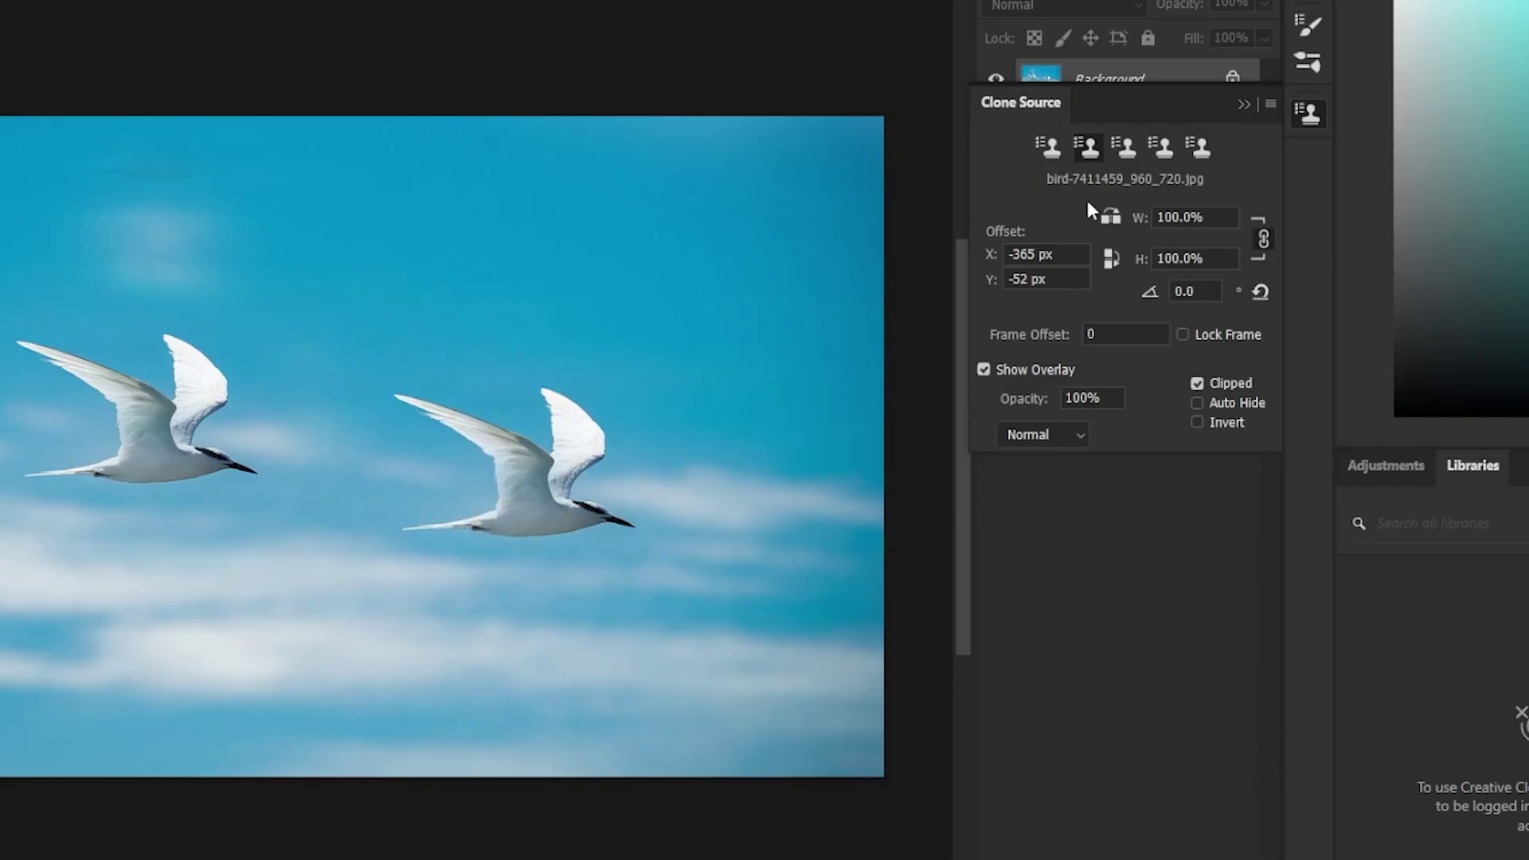
Try to paint out both birds with the sky stored in the first clone source
left_click(1046, 150)
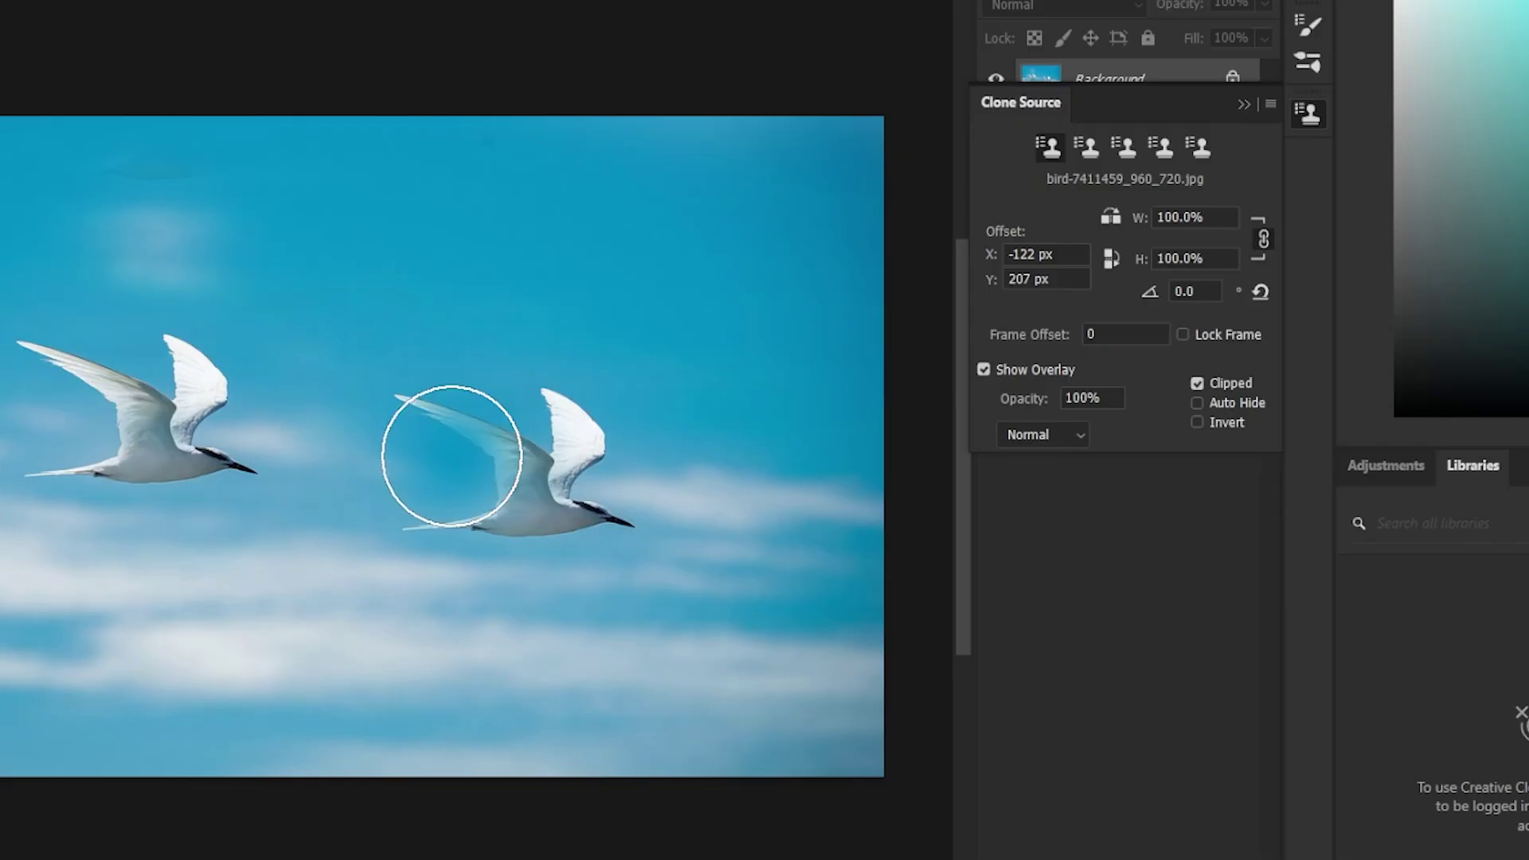
mouse_move(159, 446)
left_mouse_down()
mouse_move(116, 414)
mouse_move(140, 443)
mouse_move(178, 412)
mouse_move(172, 356)
mouse_move(255, 442)
mouse_move(237, 455)
mouse_move(115, 426)
mouse_move(82, 372)
mouse_move(27, 361)
mouse_move(48, 461)
mouse_move(95, 454)
left_mouse_up()
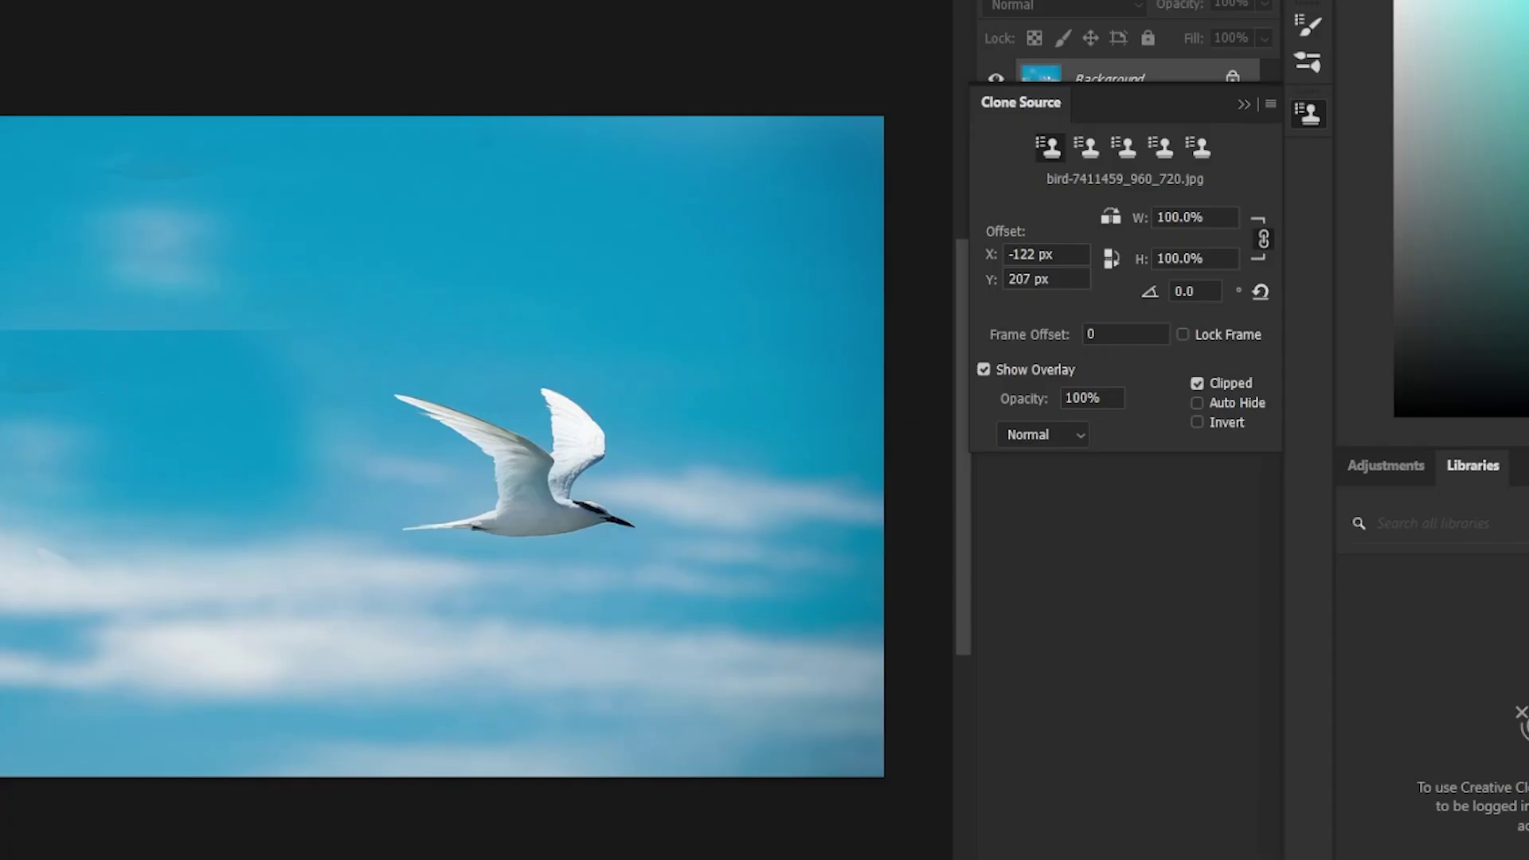
mouse_move(478, 446)
left_mouse_down()
mouse_move(443, 393)
mouse_move(454, 427)
mouse_move(573, 410)
mouse_move(589, 482)
mouse_move(553, 511)
mouse_move(440, 515)
mouse_move(417, 403)
mouse_move(523, 491)
mouse_move(624, 529)
left_mouse_up()
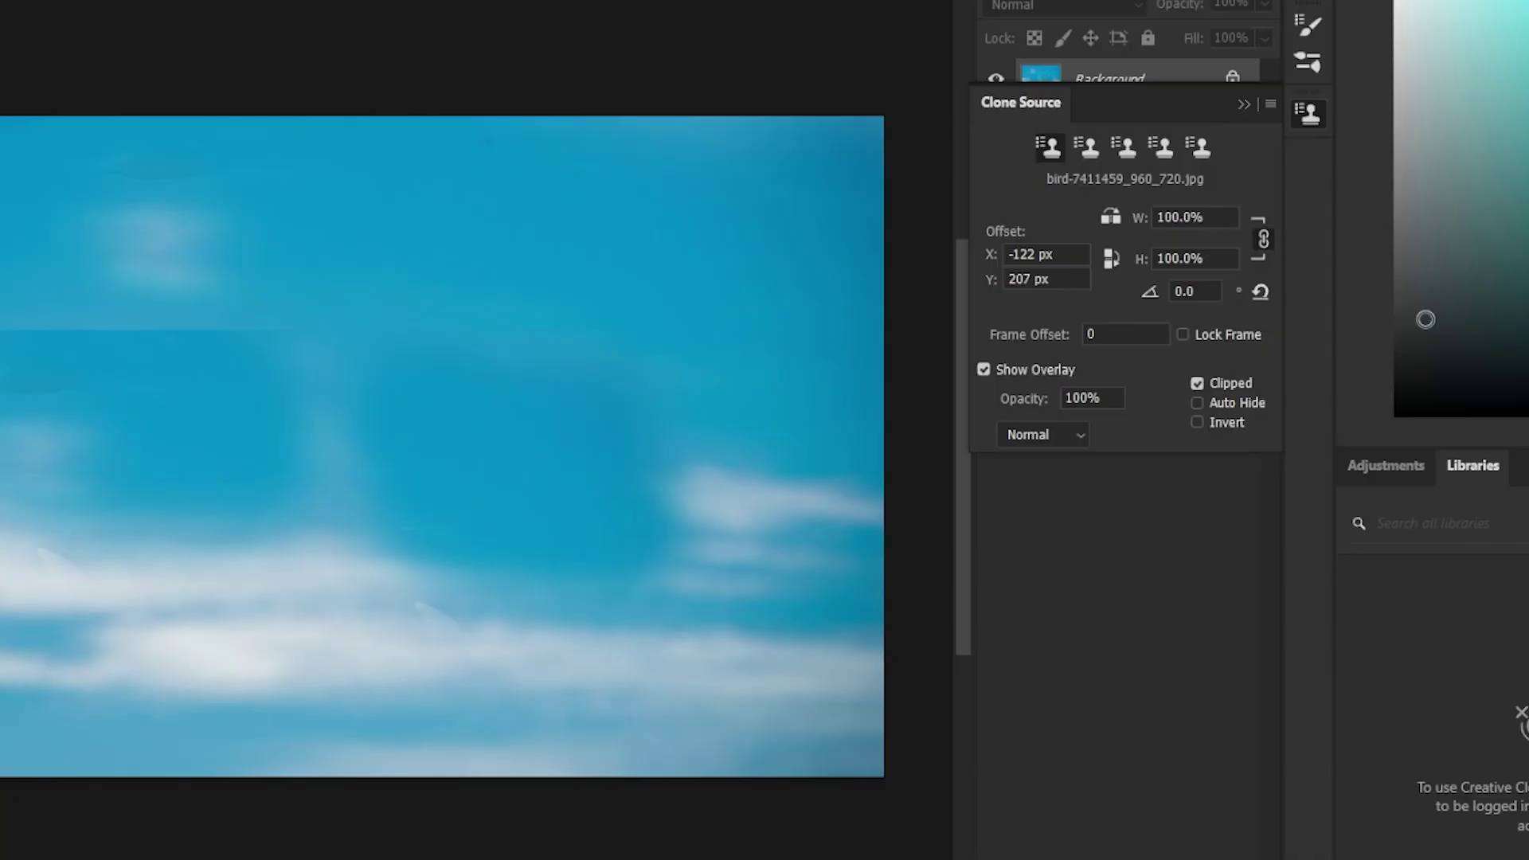
key("F12")
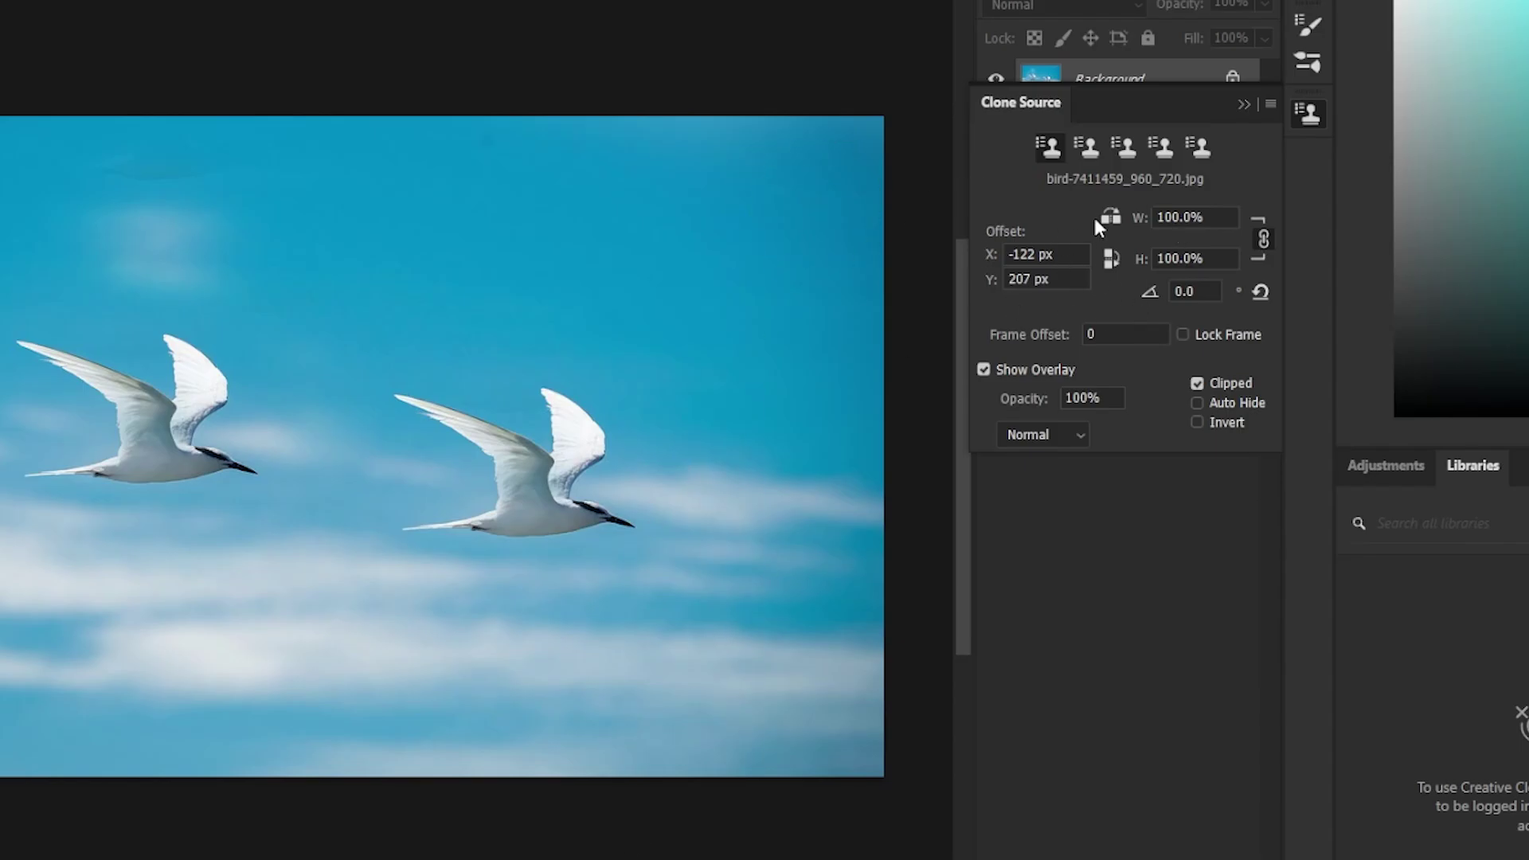
Set the clone source width to 74%, sample the original bird and paint a narrower copy in the upper right sky
mouse_move(540, 405)
left_mouse_down()
mouse_move(554, 461)
mouse_move(608, 437)
mouse_move(547, 512)
mouse_move(512, 402)
left_mouse_up()
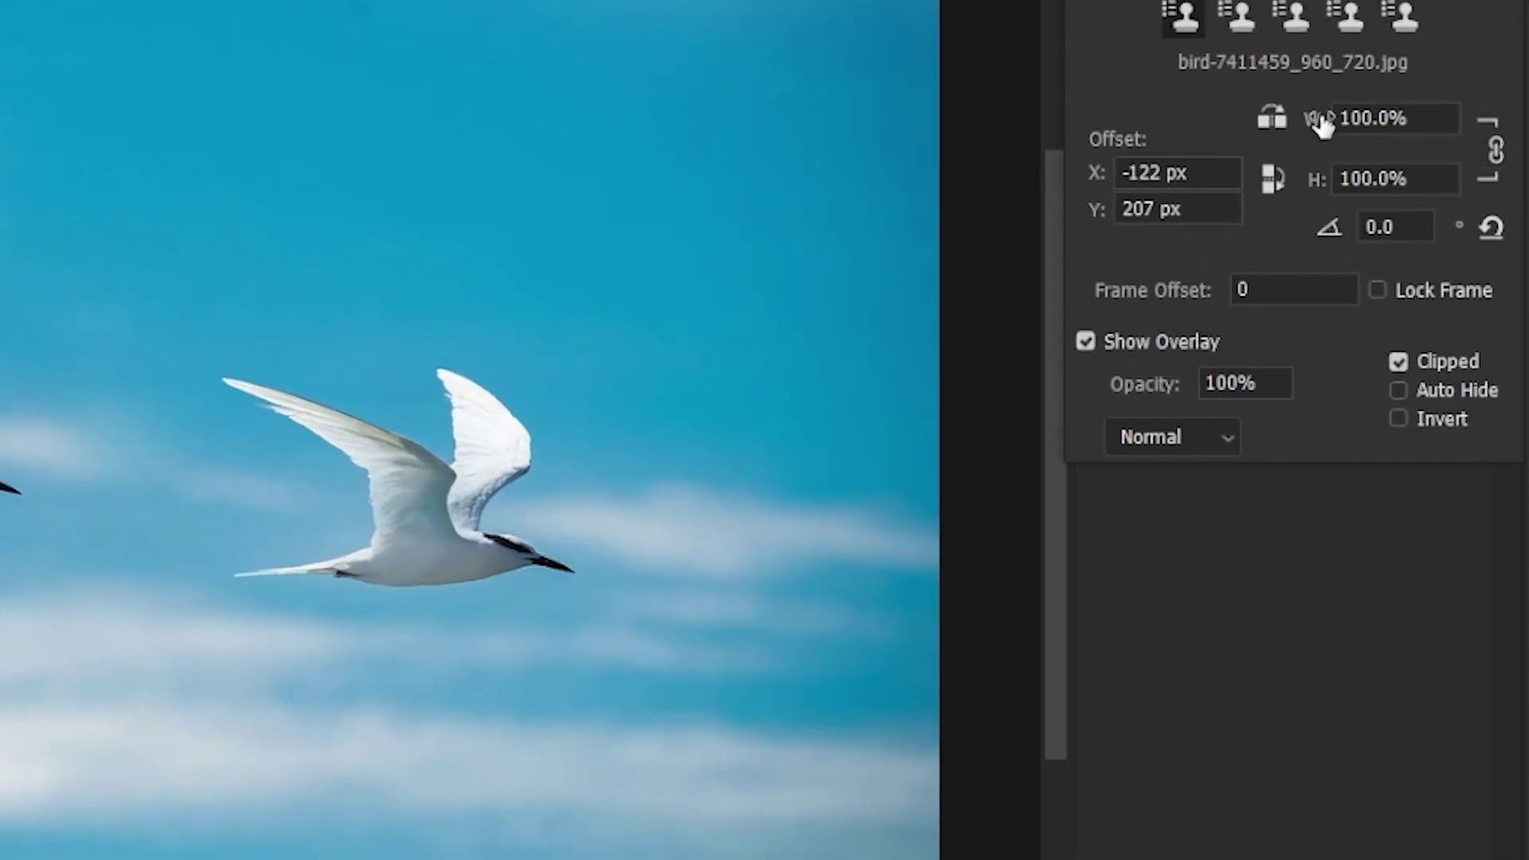
left_click_drag(1319, 123, 1214, 116)
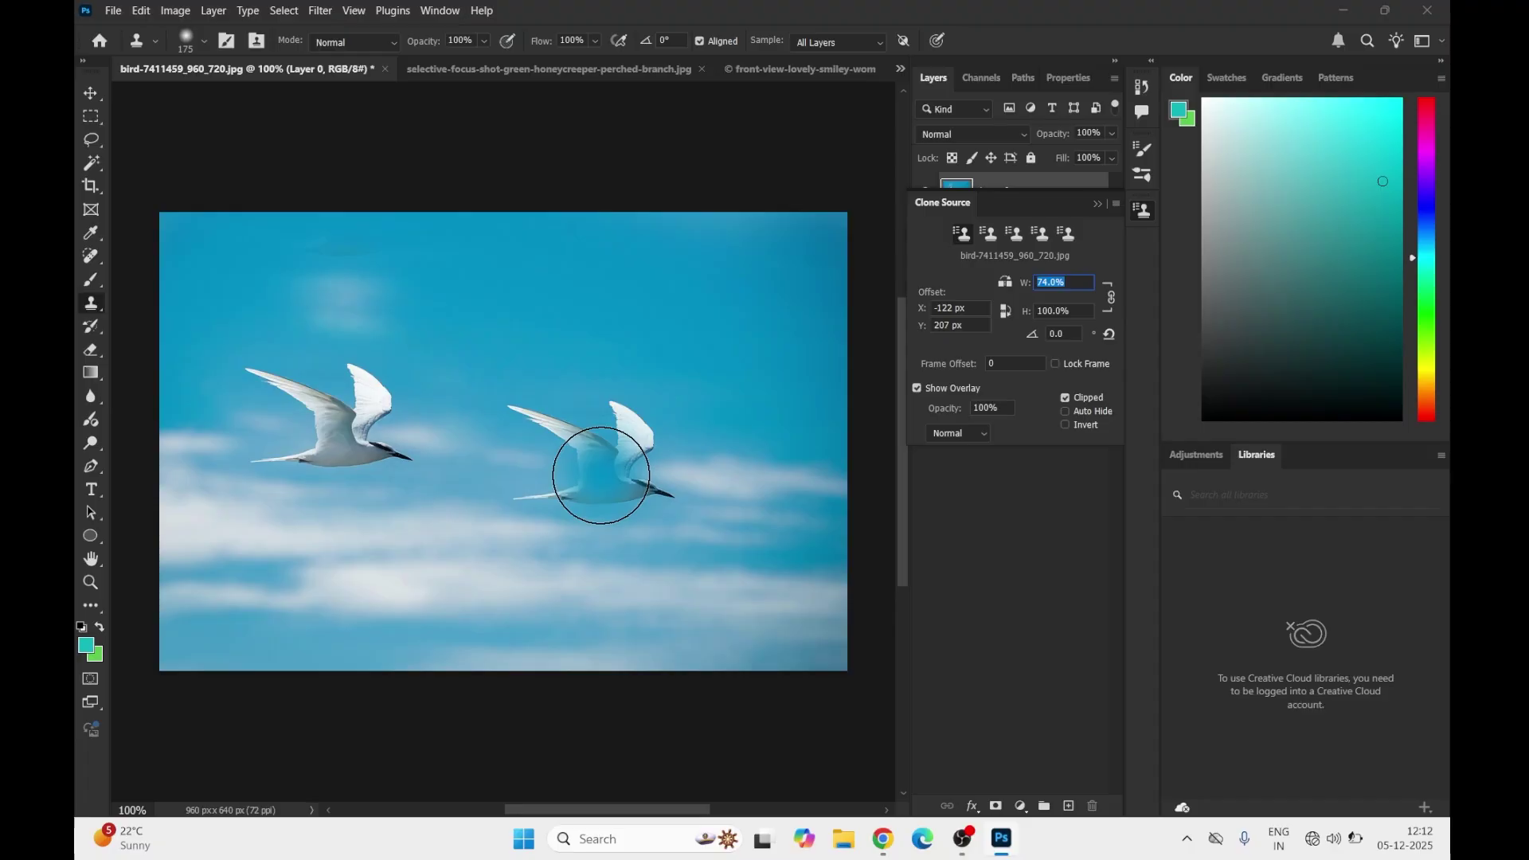
left_click(557, 475, "alt")
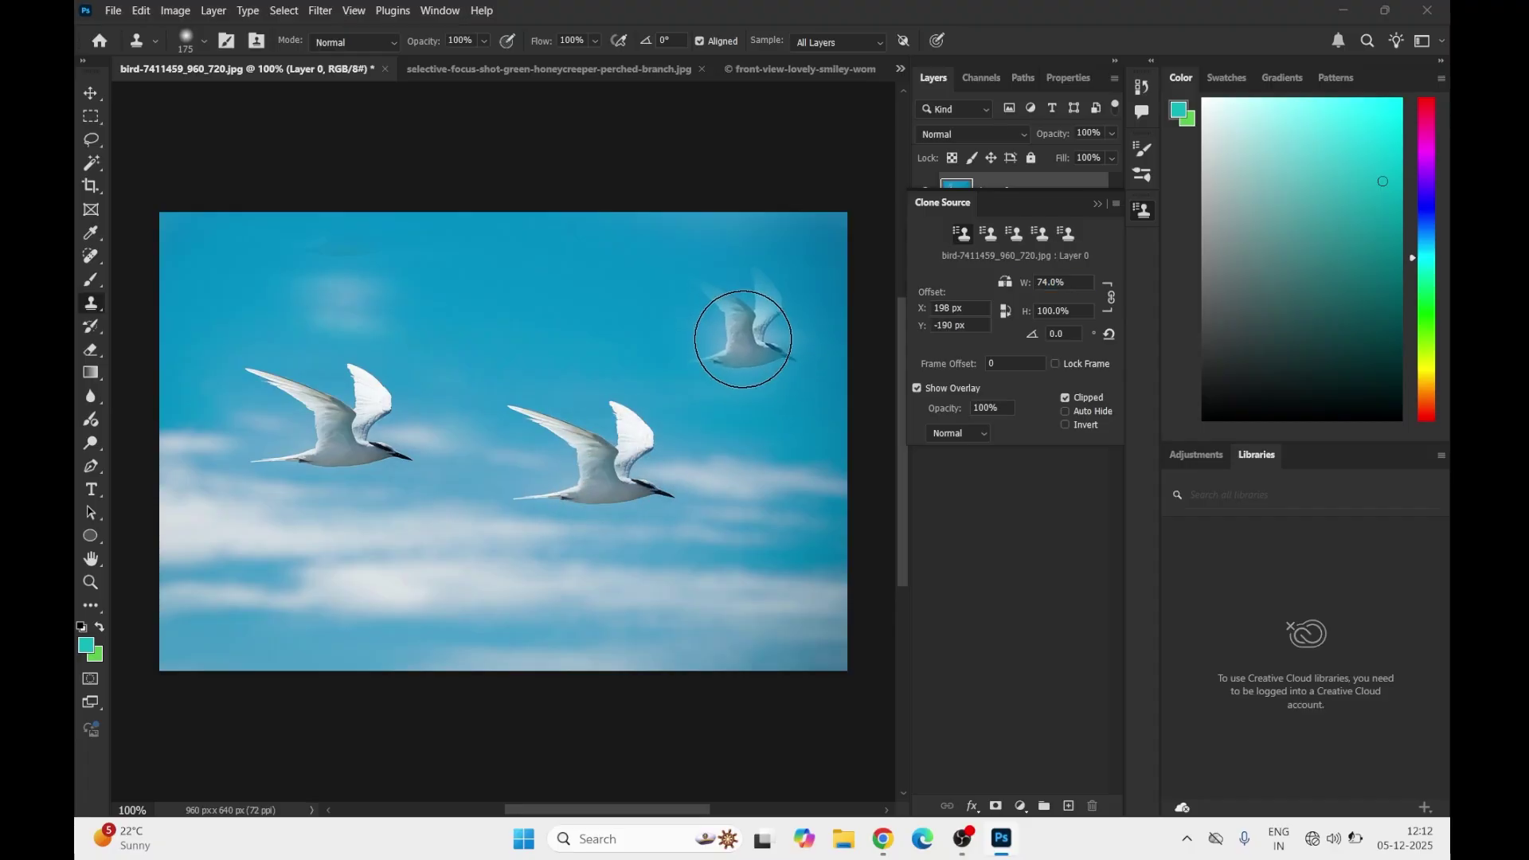
mouse_move(699, 335)
left_mouse_down()
mouse_move(693, 297)
mouse_move(753, 308)
mouse_move(781, 372)
mouse_move(703, 364)
left_mouse_up()
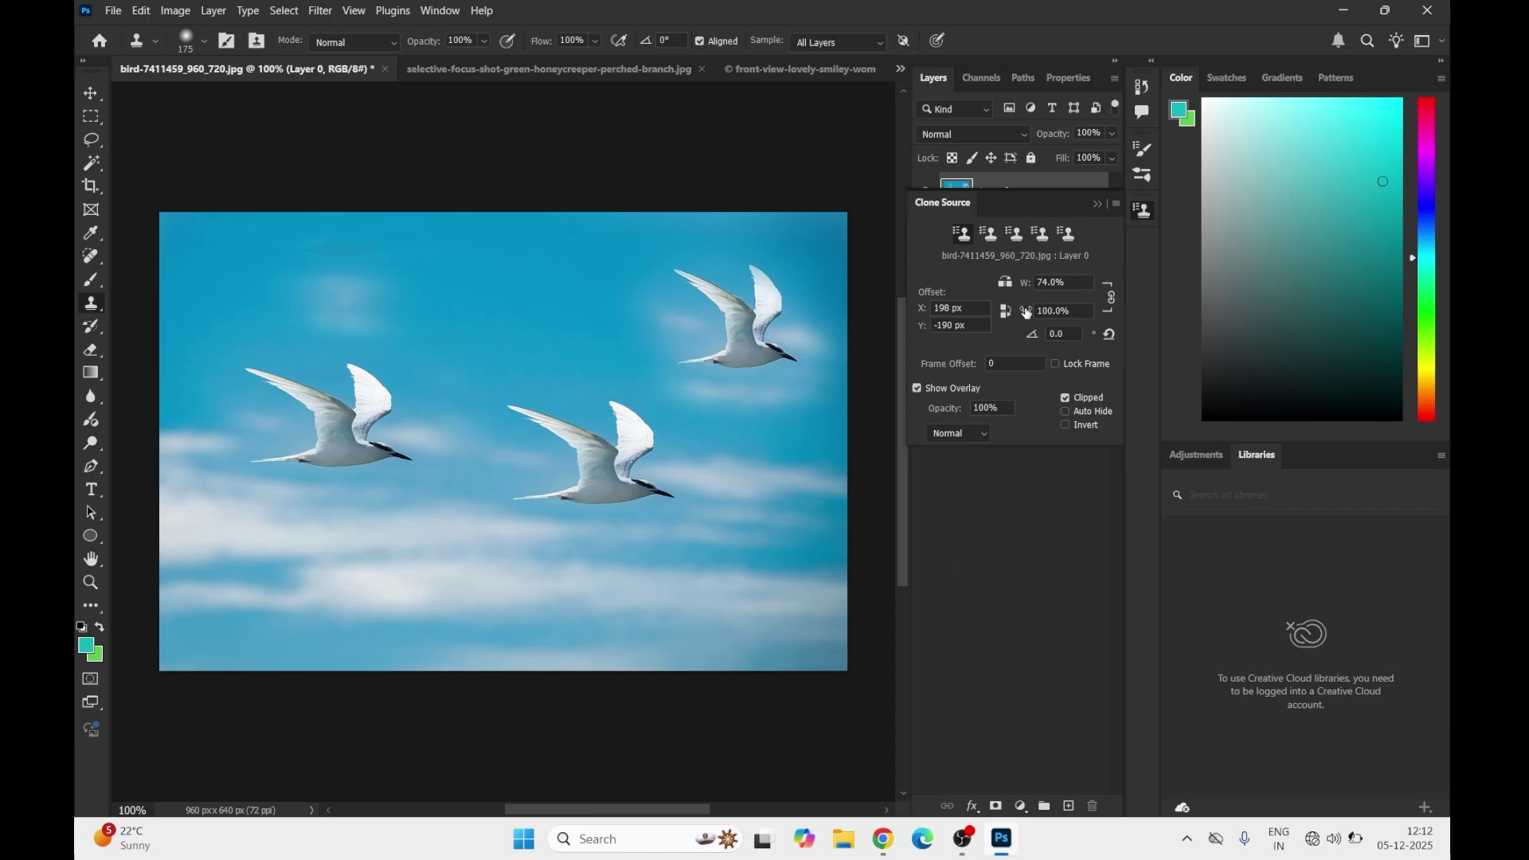
Set the clone source height to 63%, sample the original bird and paint a smaller copy just below it
left_click_drag(1029, 312, 996, 305)
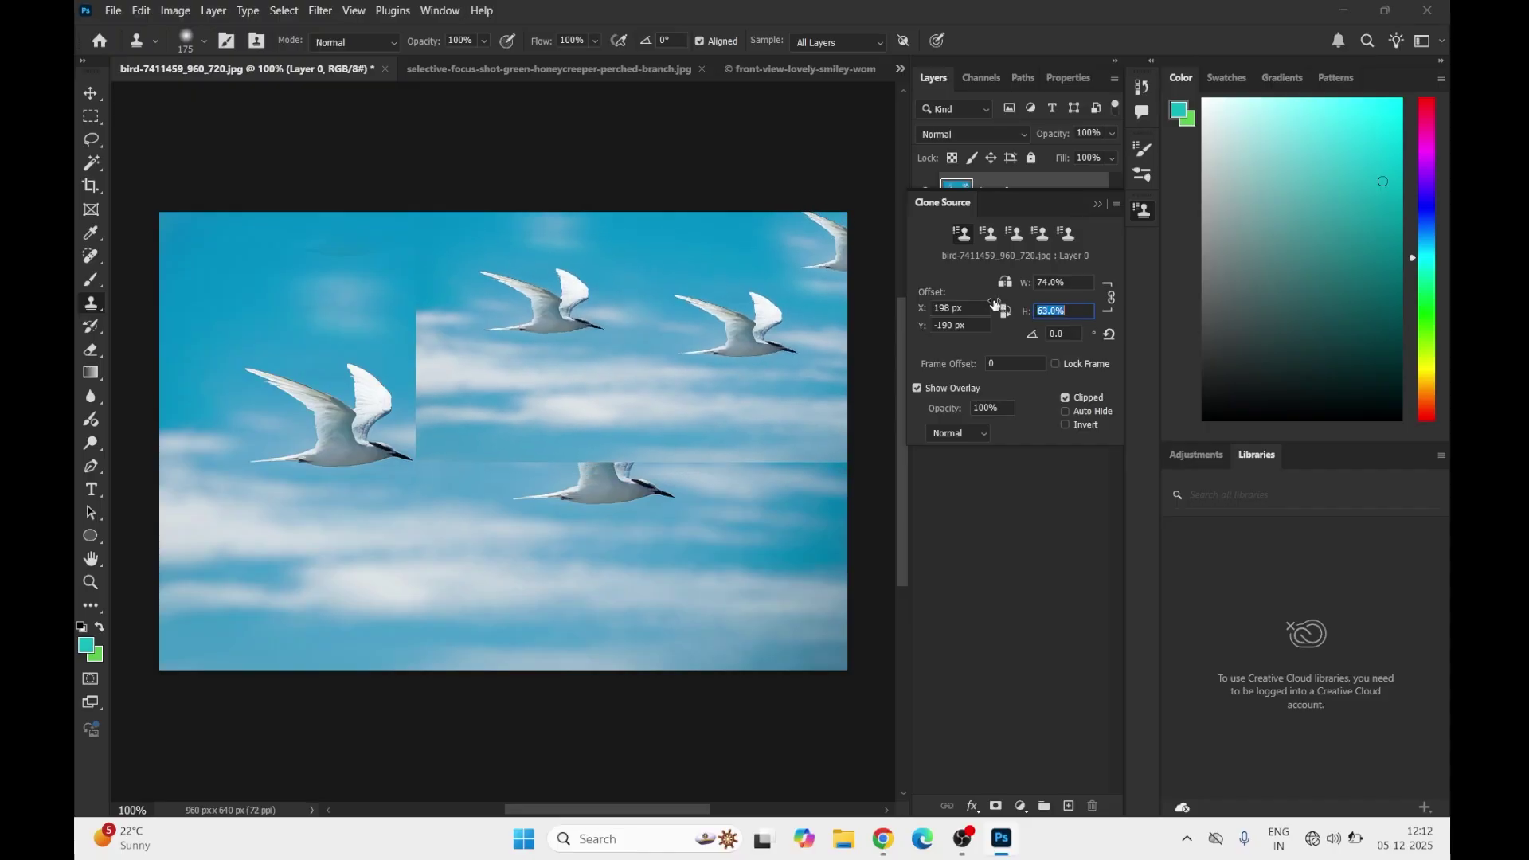
left_click(591, 475, "alt")
mouse_move(529, 587)
left_mouse_down()
mouse_move(597, 598)
mouse_move(573, 581)
mouse_move(597, 581)
mouse_move(634, 614)
mouse_move(571, 614)
mouse_move(565, 586)
left_mouse_up()
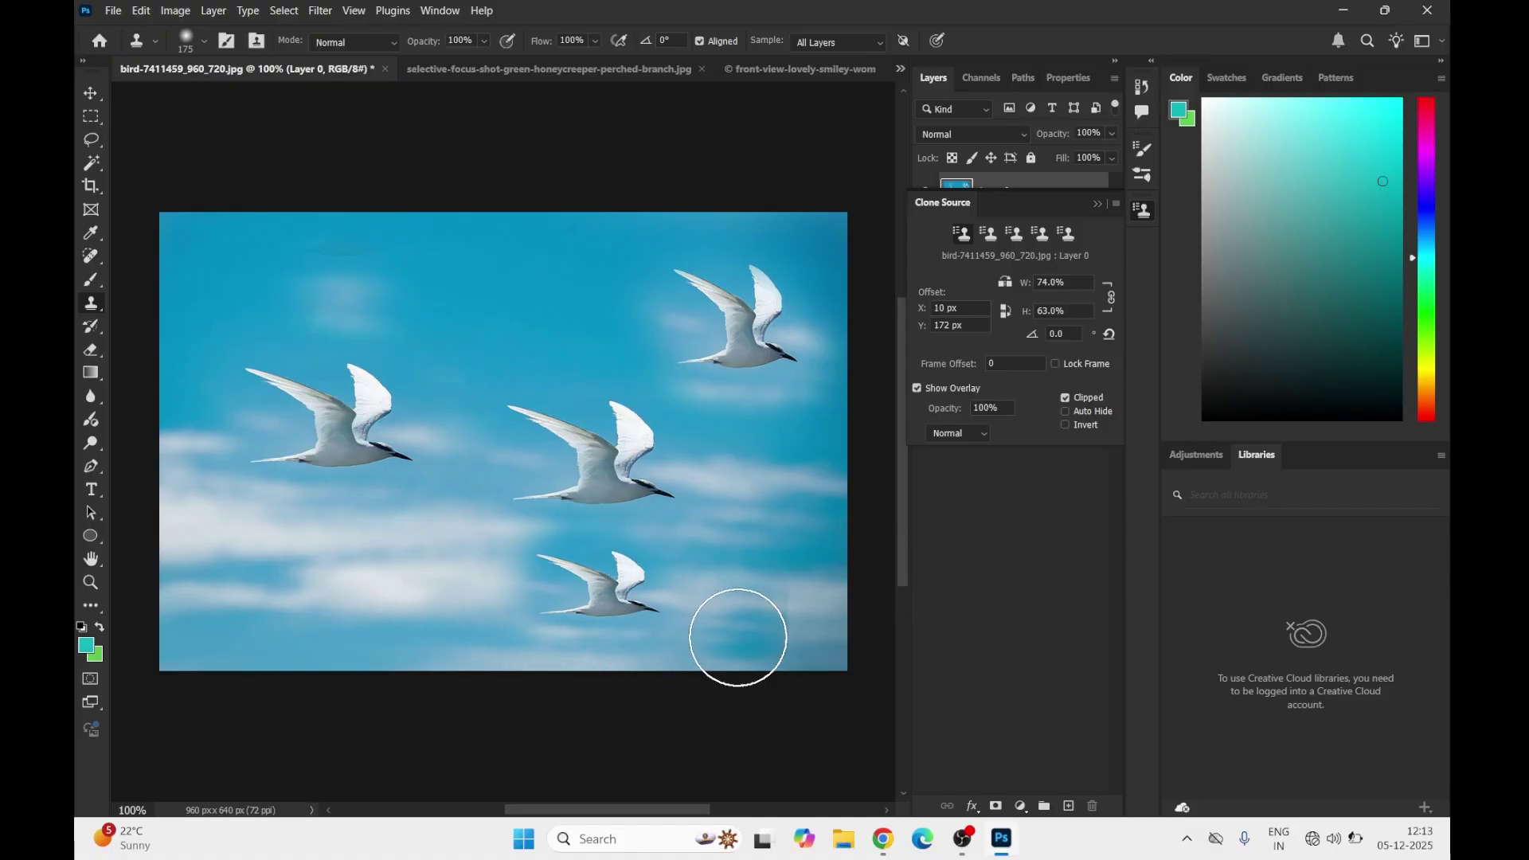
Clone a horizontally flipped copy of the bird to the left of the original and a copy flipped both ways above it
left_click(1113, 300)
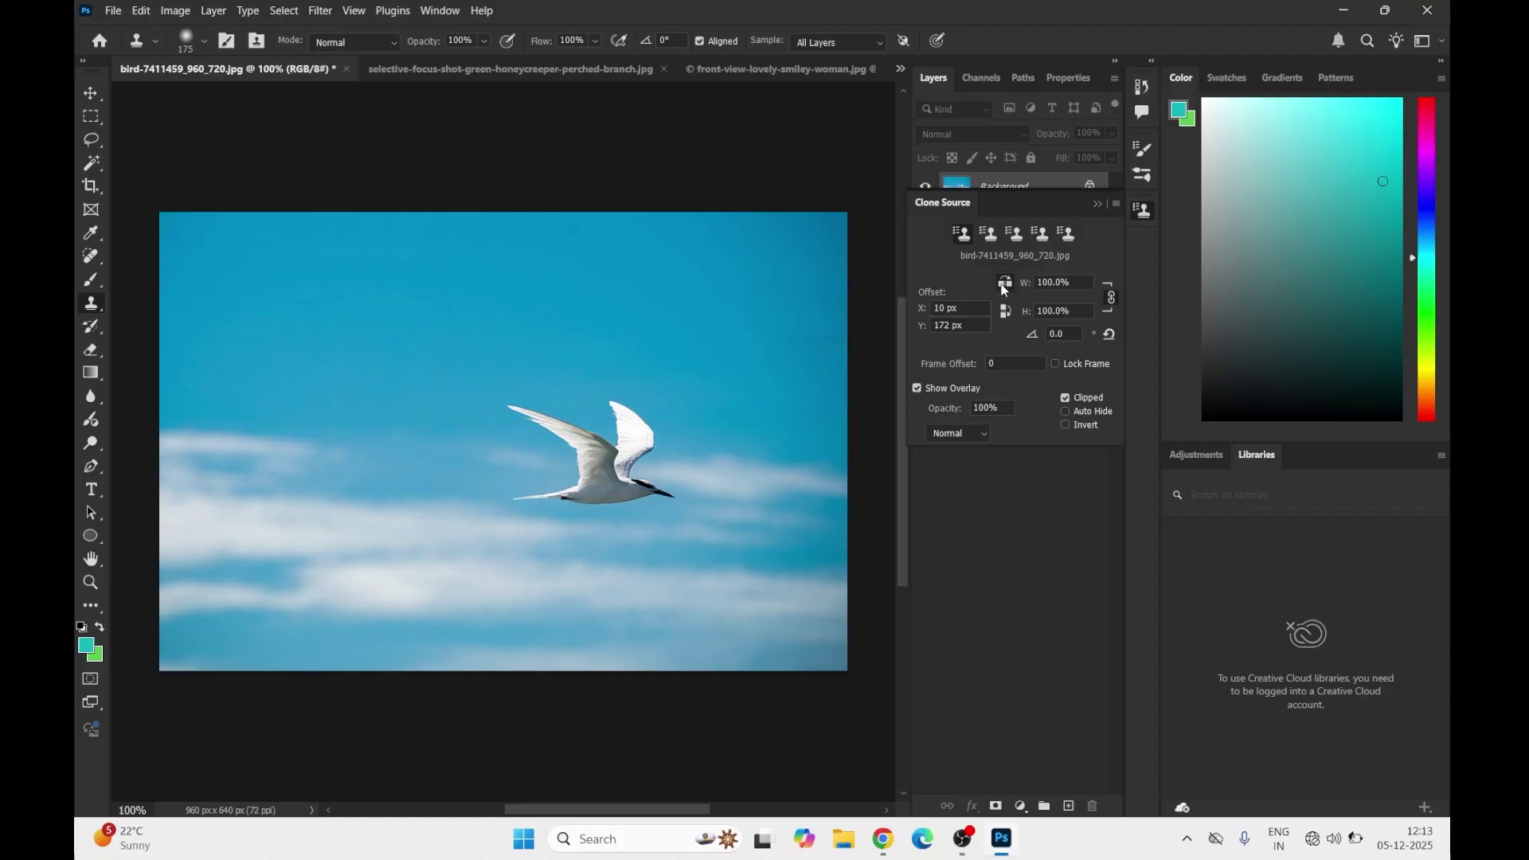
left_click(609, 469, "alt")
mouse_move(350, 418)
left_mouse_down()
mouse_move(322, 415)
mouse_move(366, 411)
mouse_move(364, 382)
mouse_move(287, 437)
mouse_move(381, 461)
left_mouse_up()
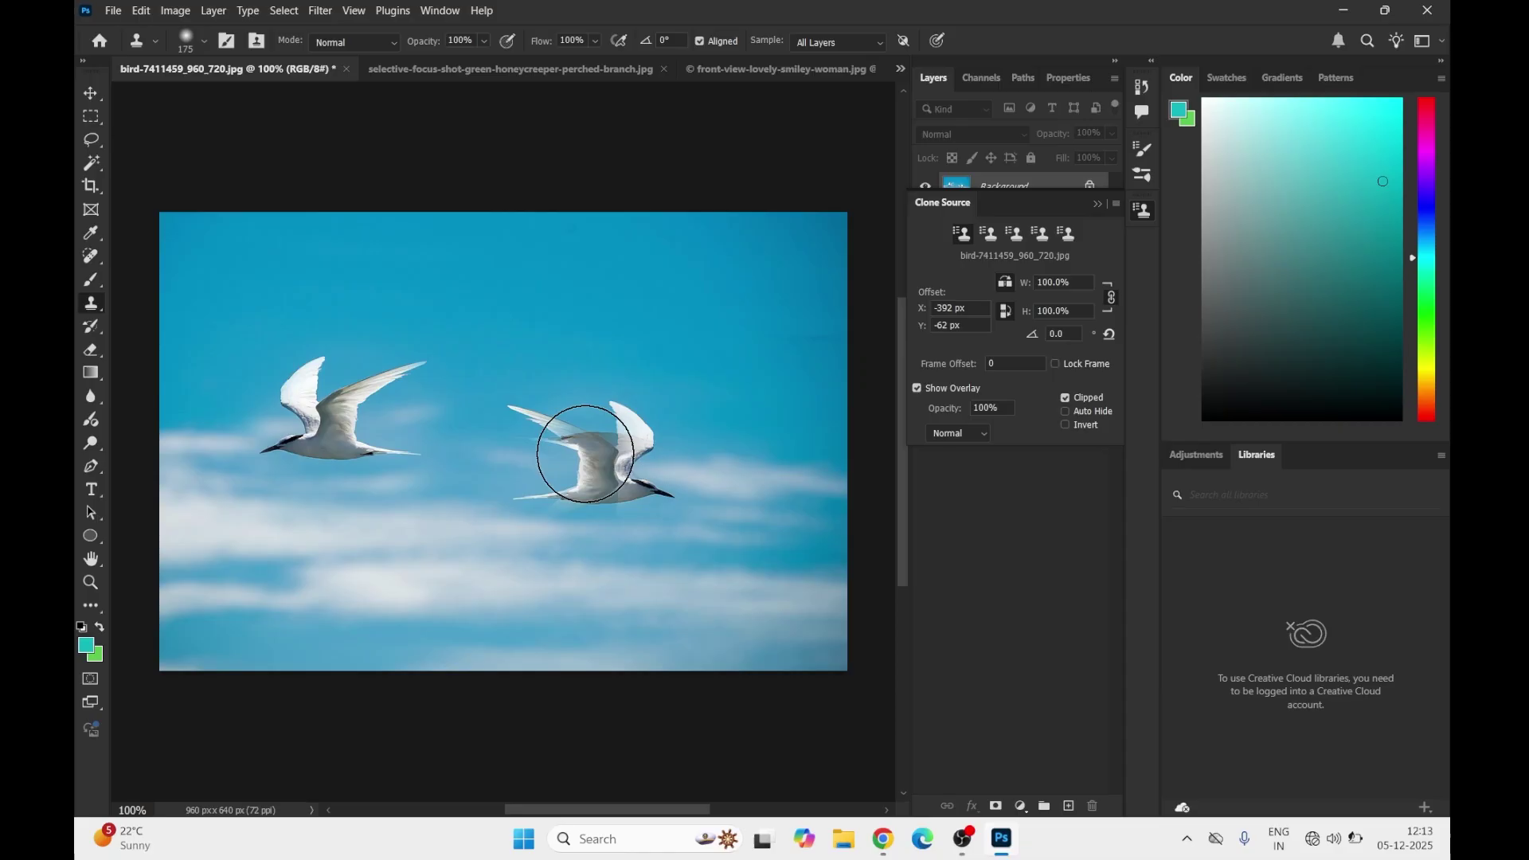
left_click(585, 454, "alt")
mouse_move(622, 318)
left_mouse_down()
mouse_move(608, 290)
mouse_move(614, 314)
mouse_move(645, 325)
mouse_move(567, 290)
mouse_move(587, 332)
mouse_move(637, 341)
left_mouse_up()
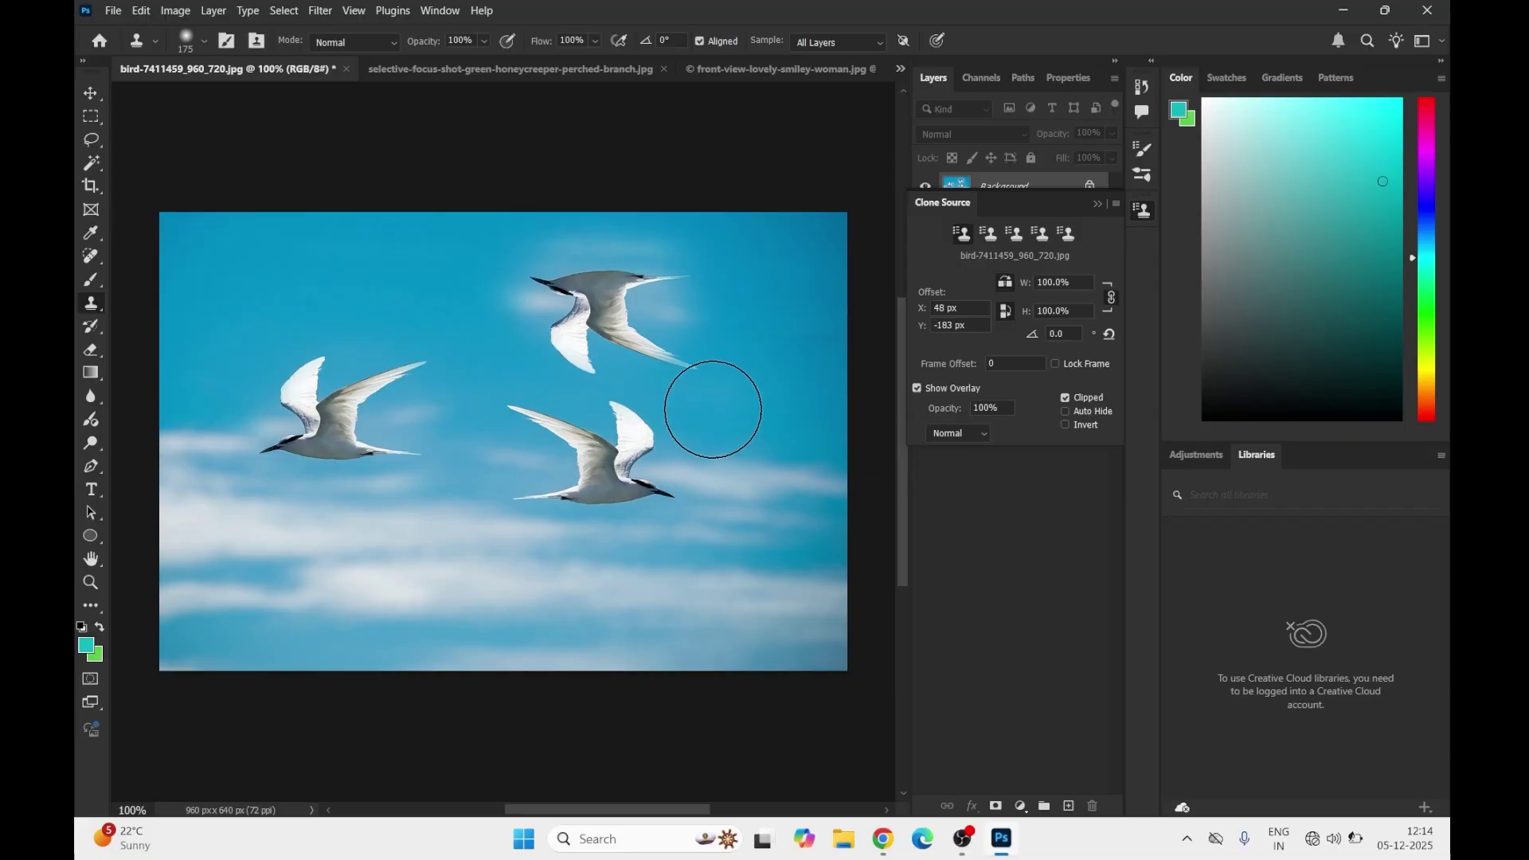
Try to paint another bird copy near the photo's right edge and undo the stroke
right_click(746, 465)
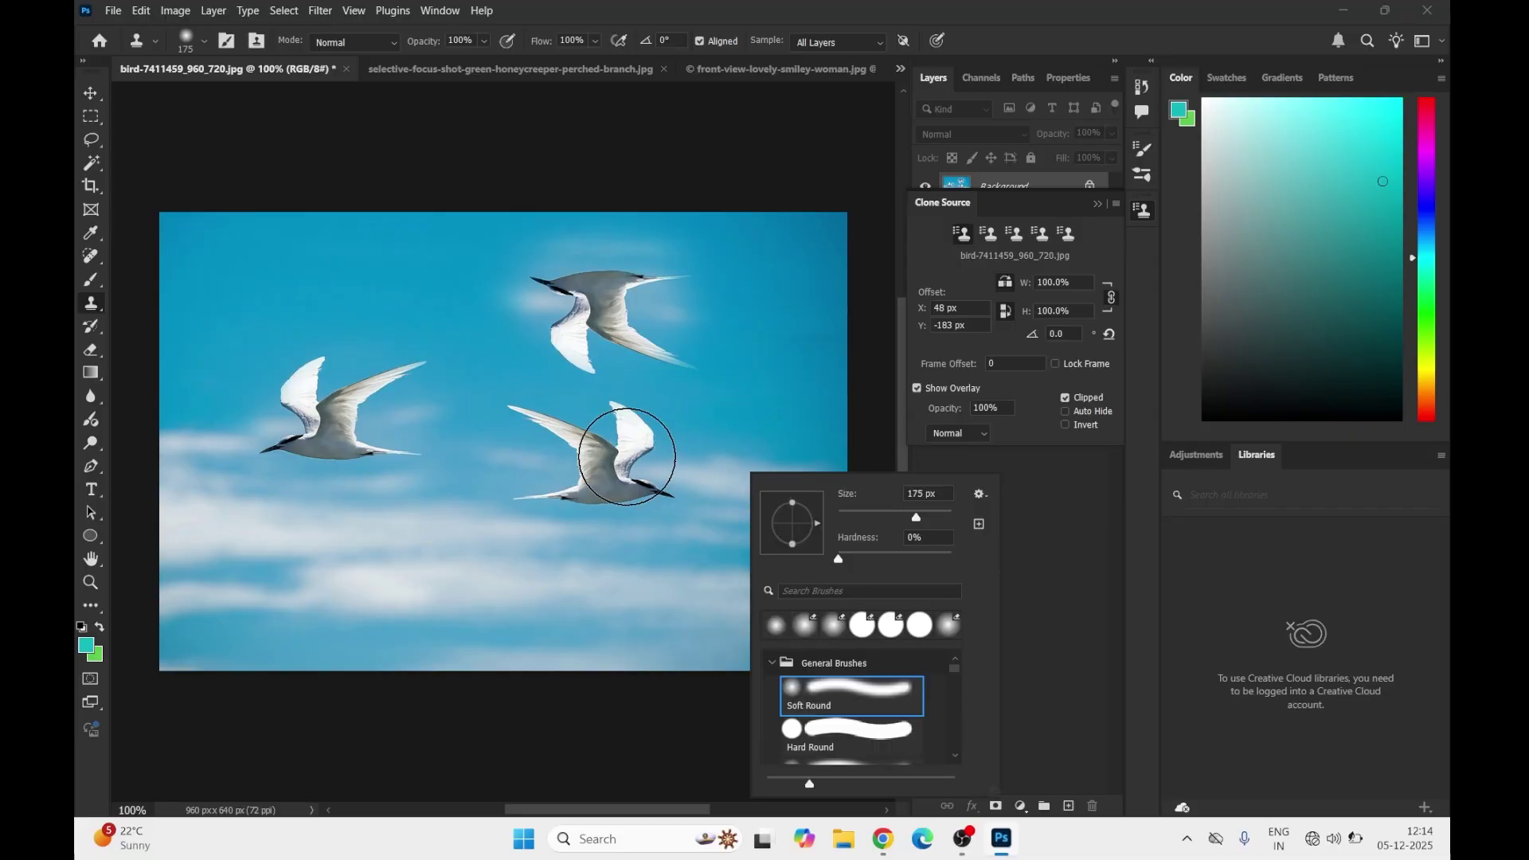
right_click(598, 468)
left_click(816, 398)
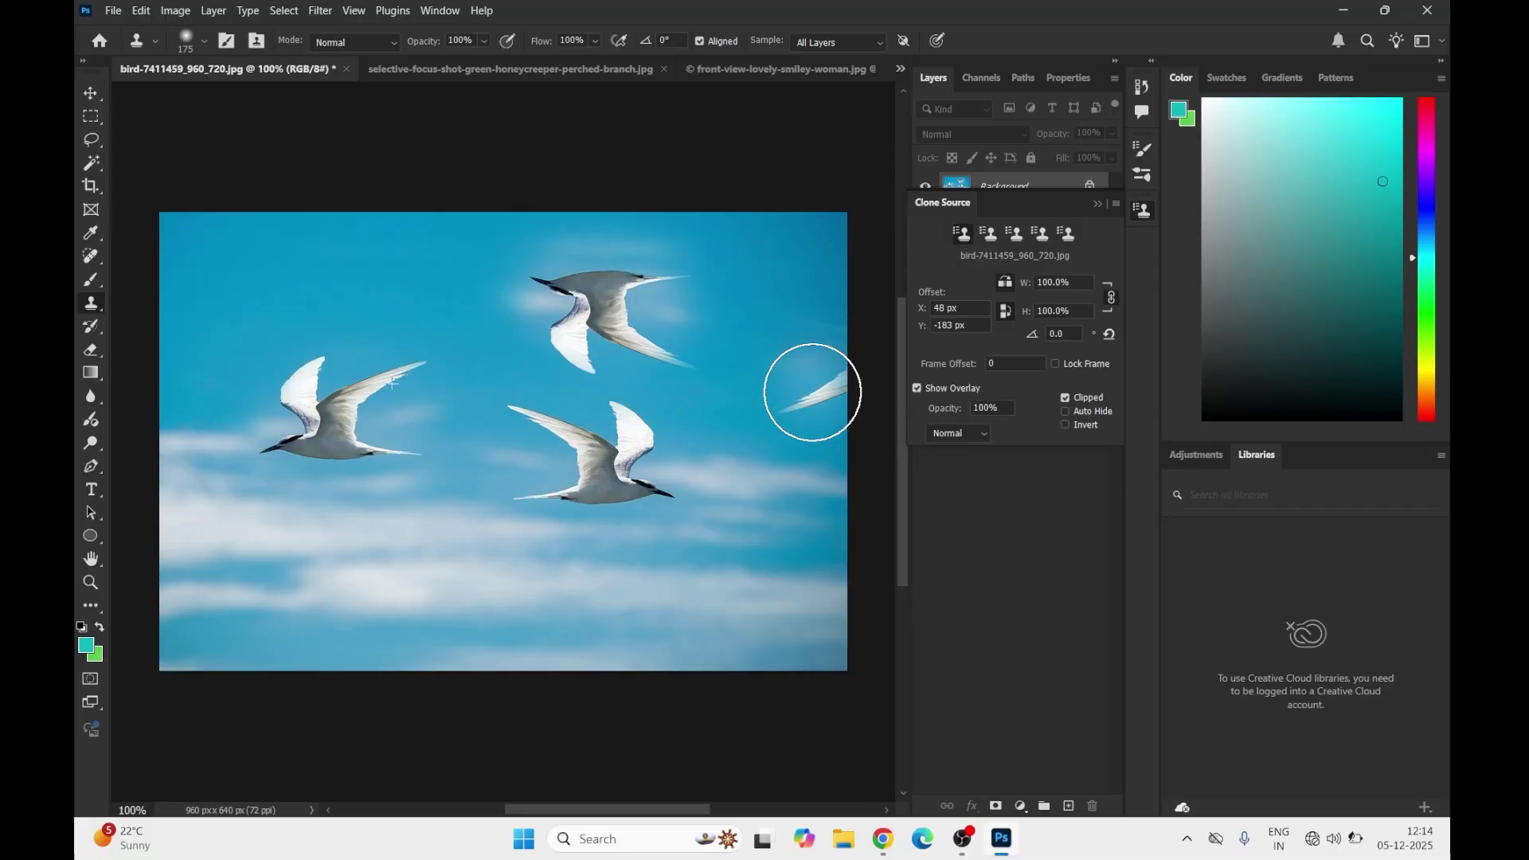
left_click(813, 397)
key("ctrl+z")
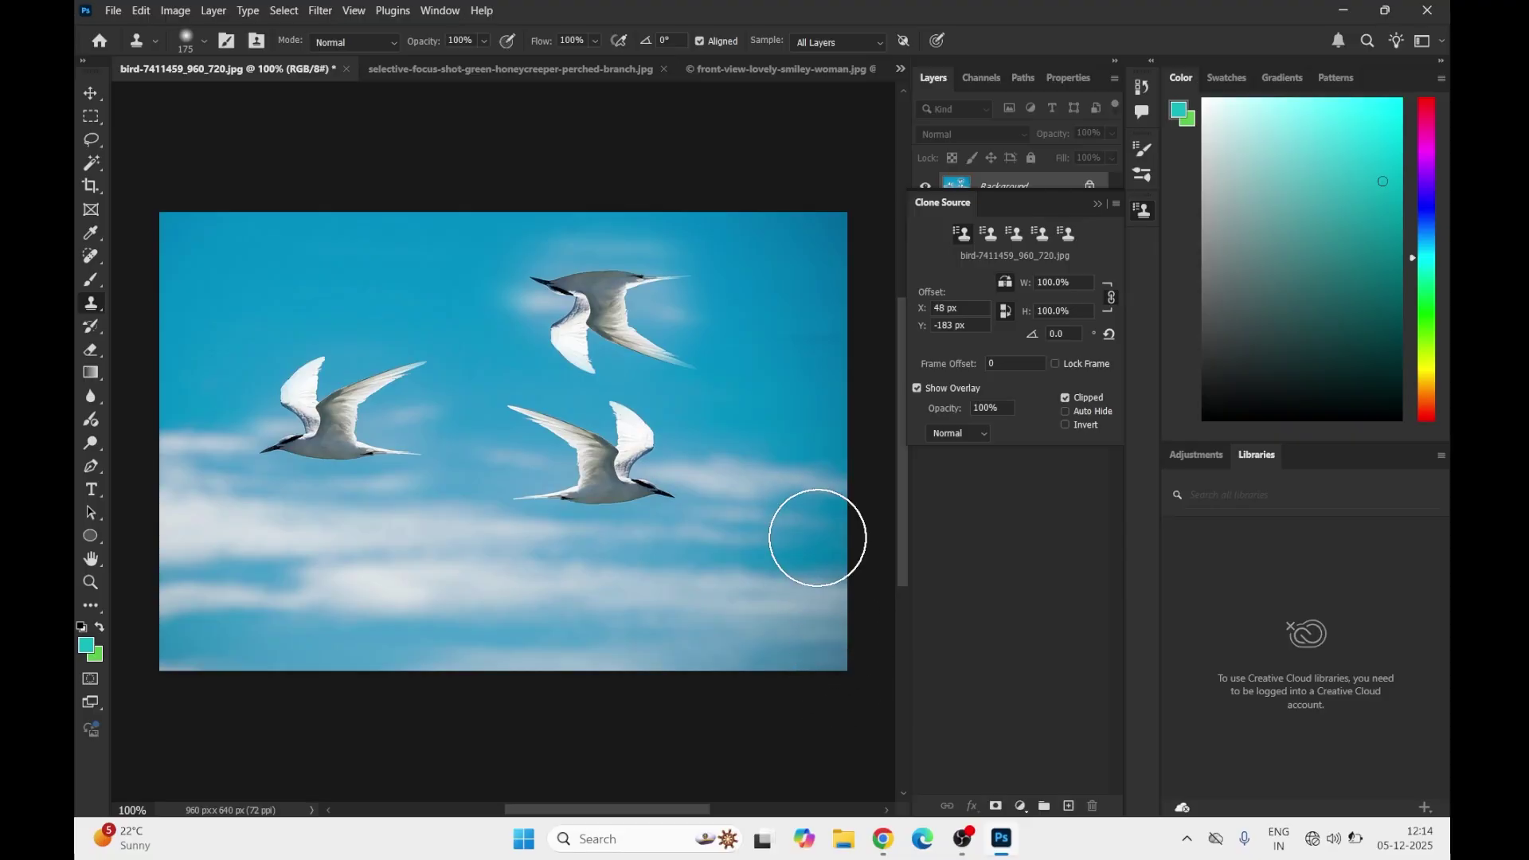
Set the Clone Stamp blend mode to Multiply, sample the bird and paint a copy over the clouds at the lower left
left_click(275, 84)
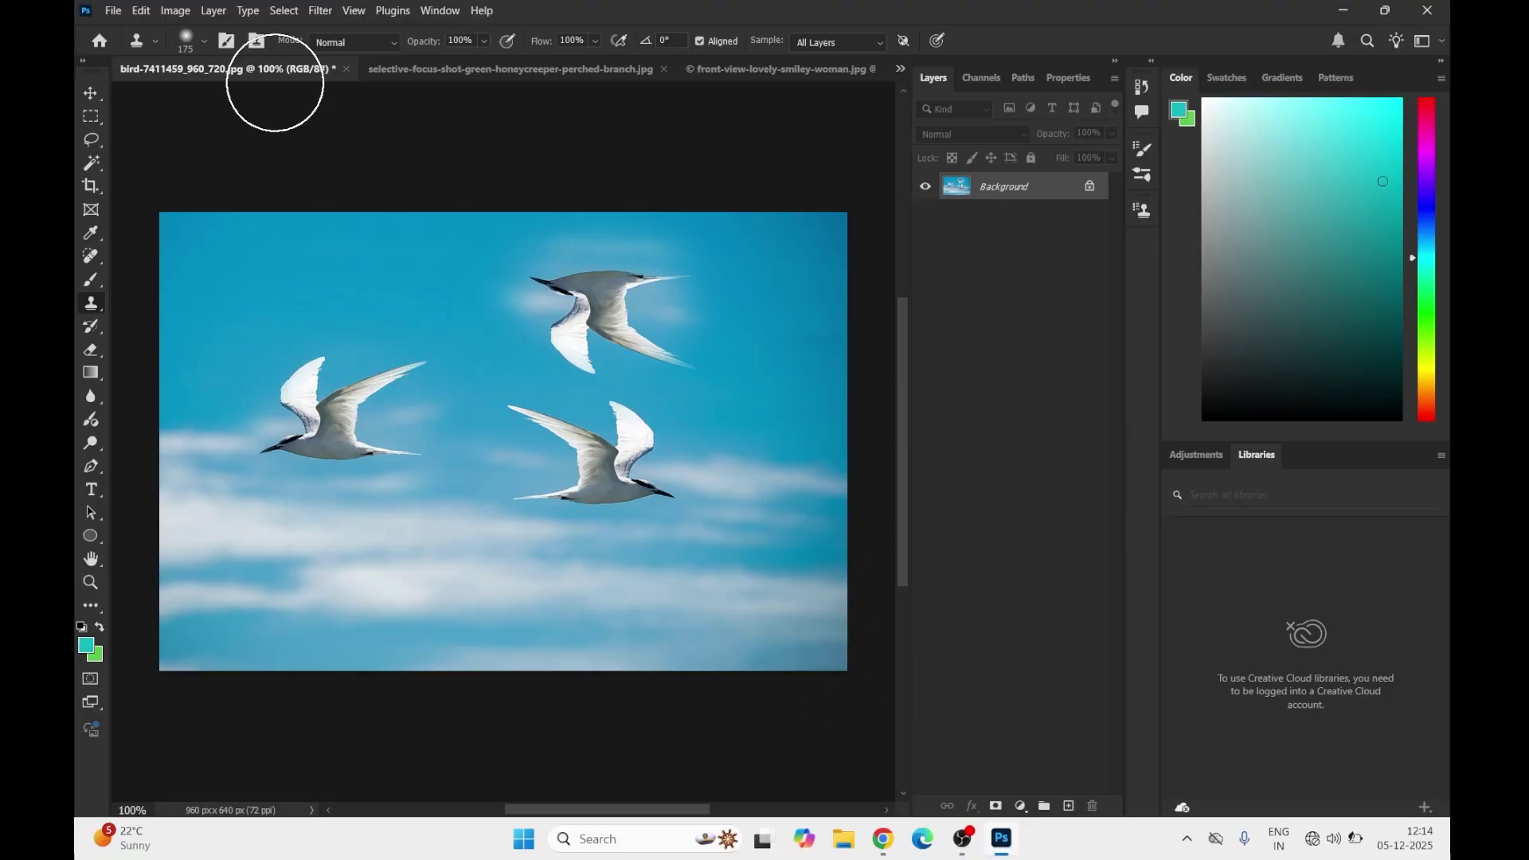
left_click(326, 44)
left_click(344, 140)
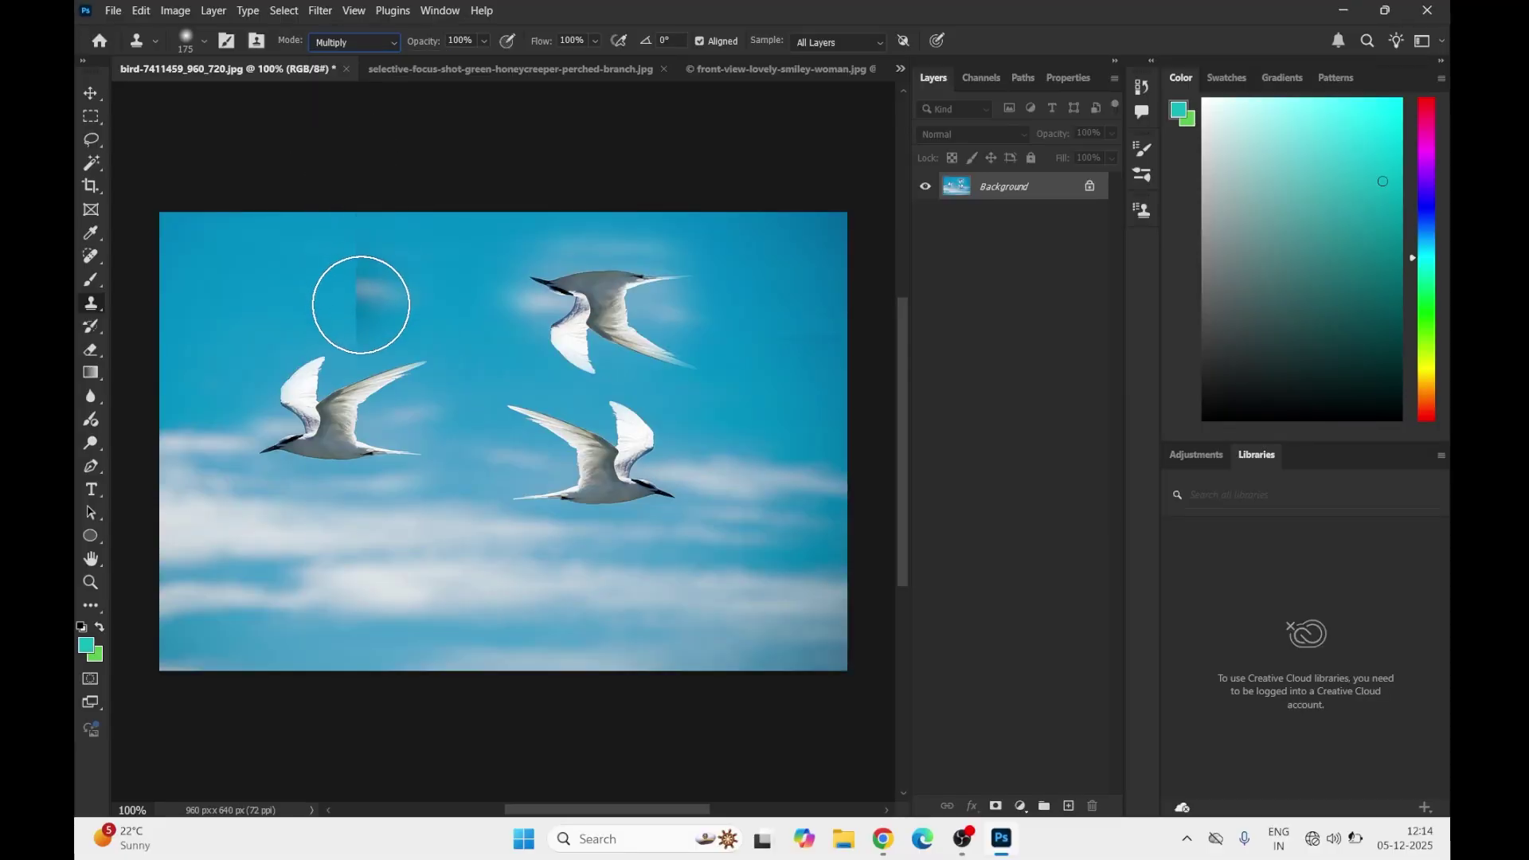
left_click(615, 469, "alt")
mouse_move(469, 569)
left_mouse_down()
mouse_move(399, 563)
mouse_move(388, 568)
mouse_move(418, 575)
mouse_move(376, 585)
mouse_move(344, 549)
mouse_move(443, 548)
left_mouse_up()
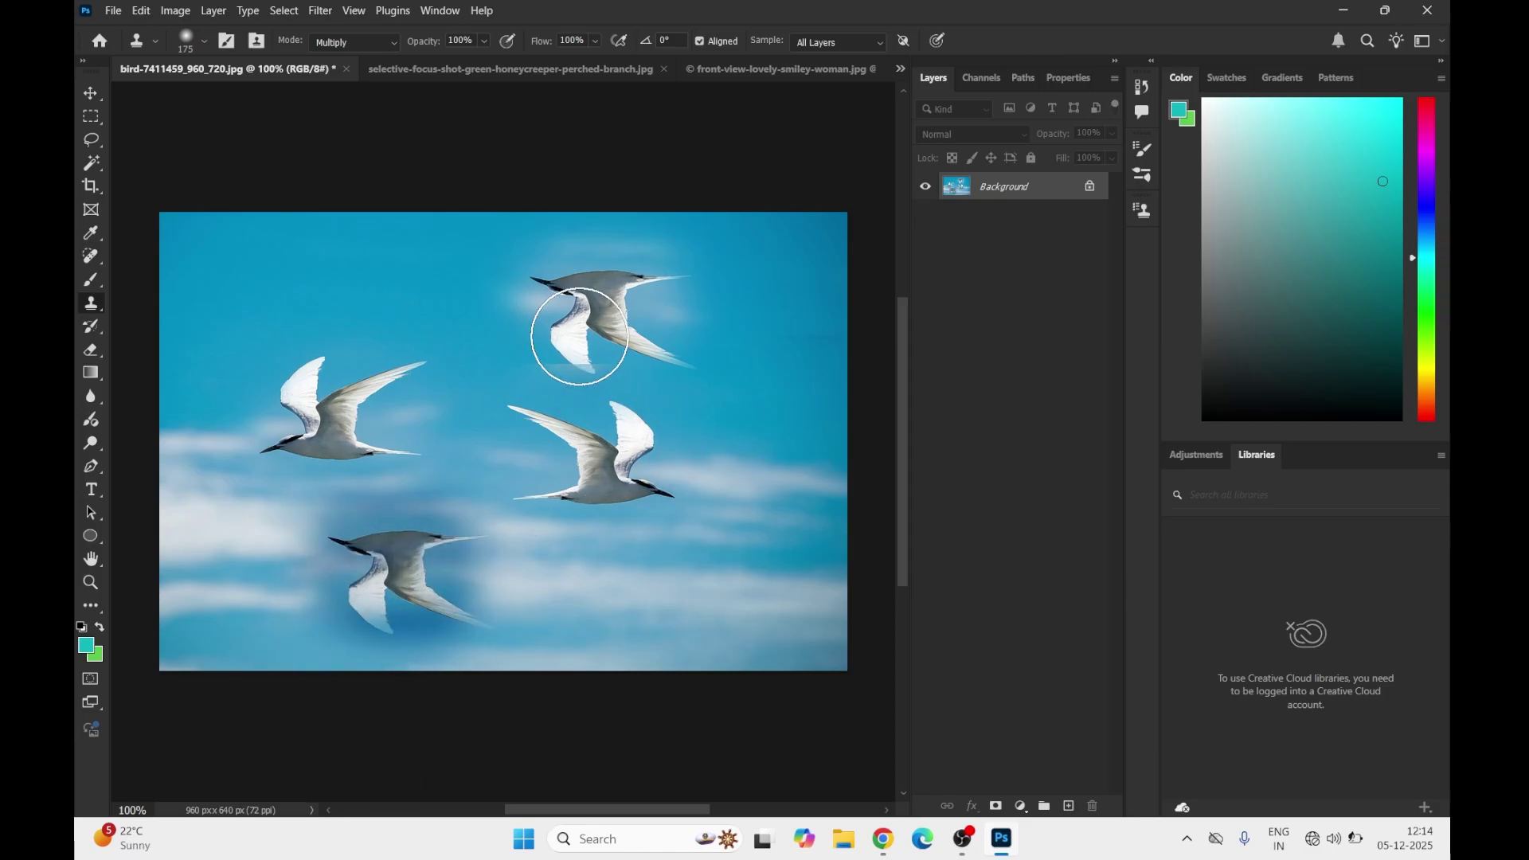
Return the Clone Stamp blend mode to Normal and show the clone source settings again
left_click(380, 46)
left_click(360, 60)
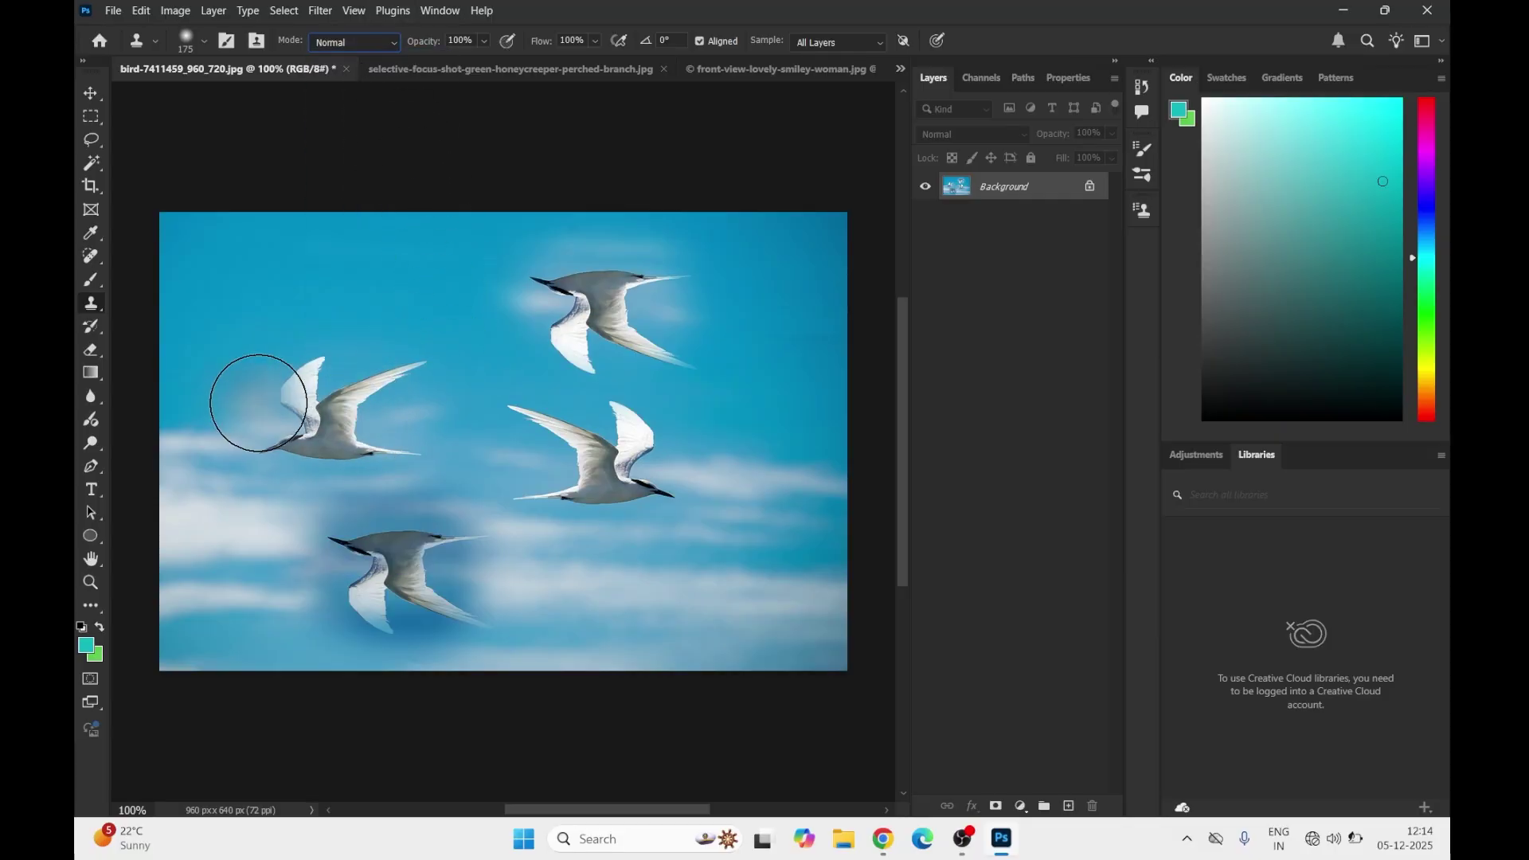
left_click(391, 38)
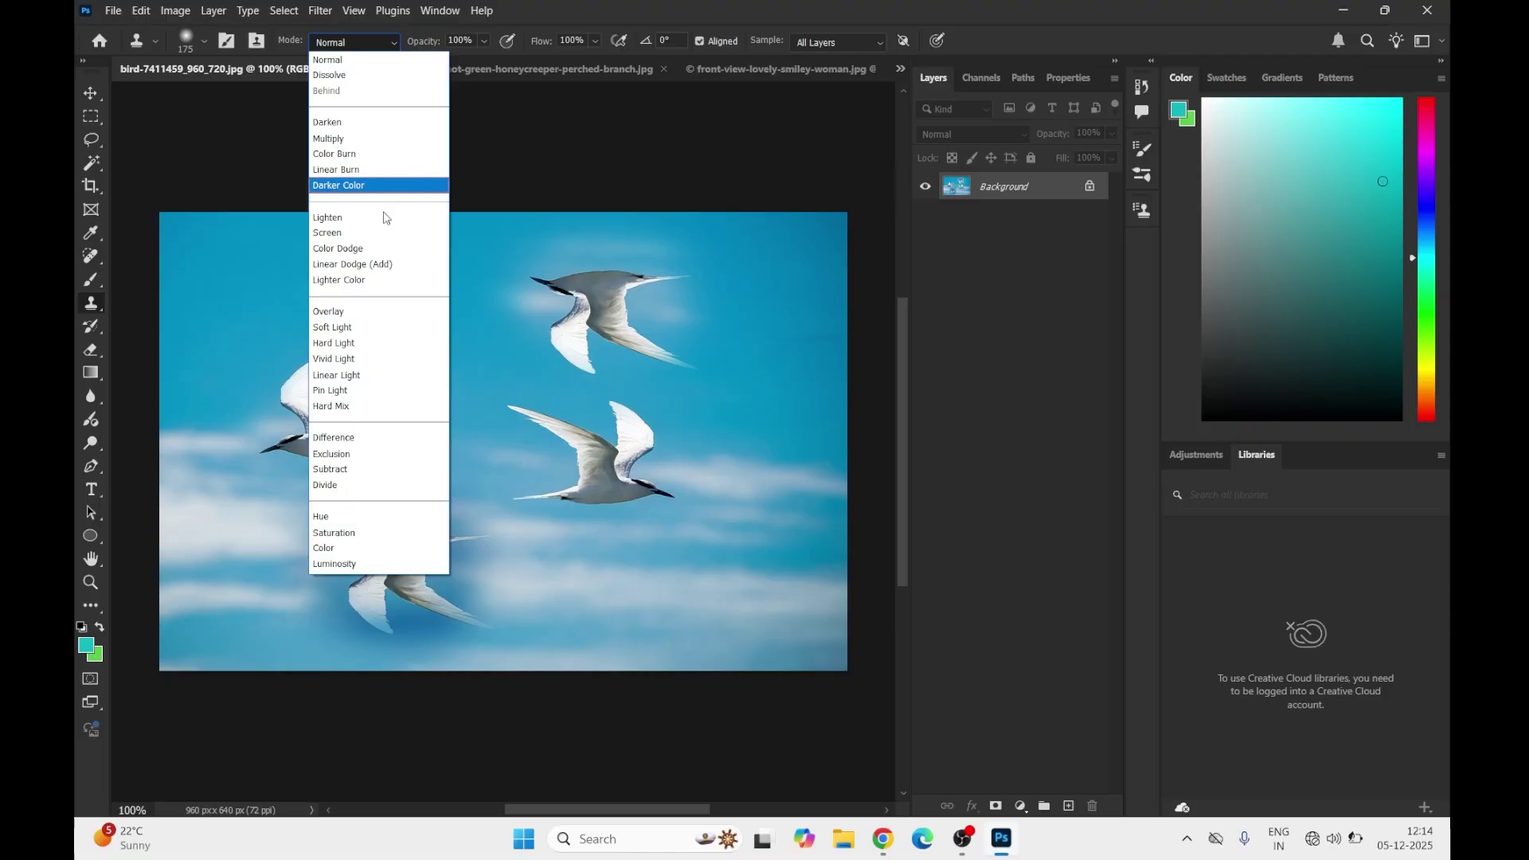
left_click(359, 60)
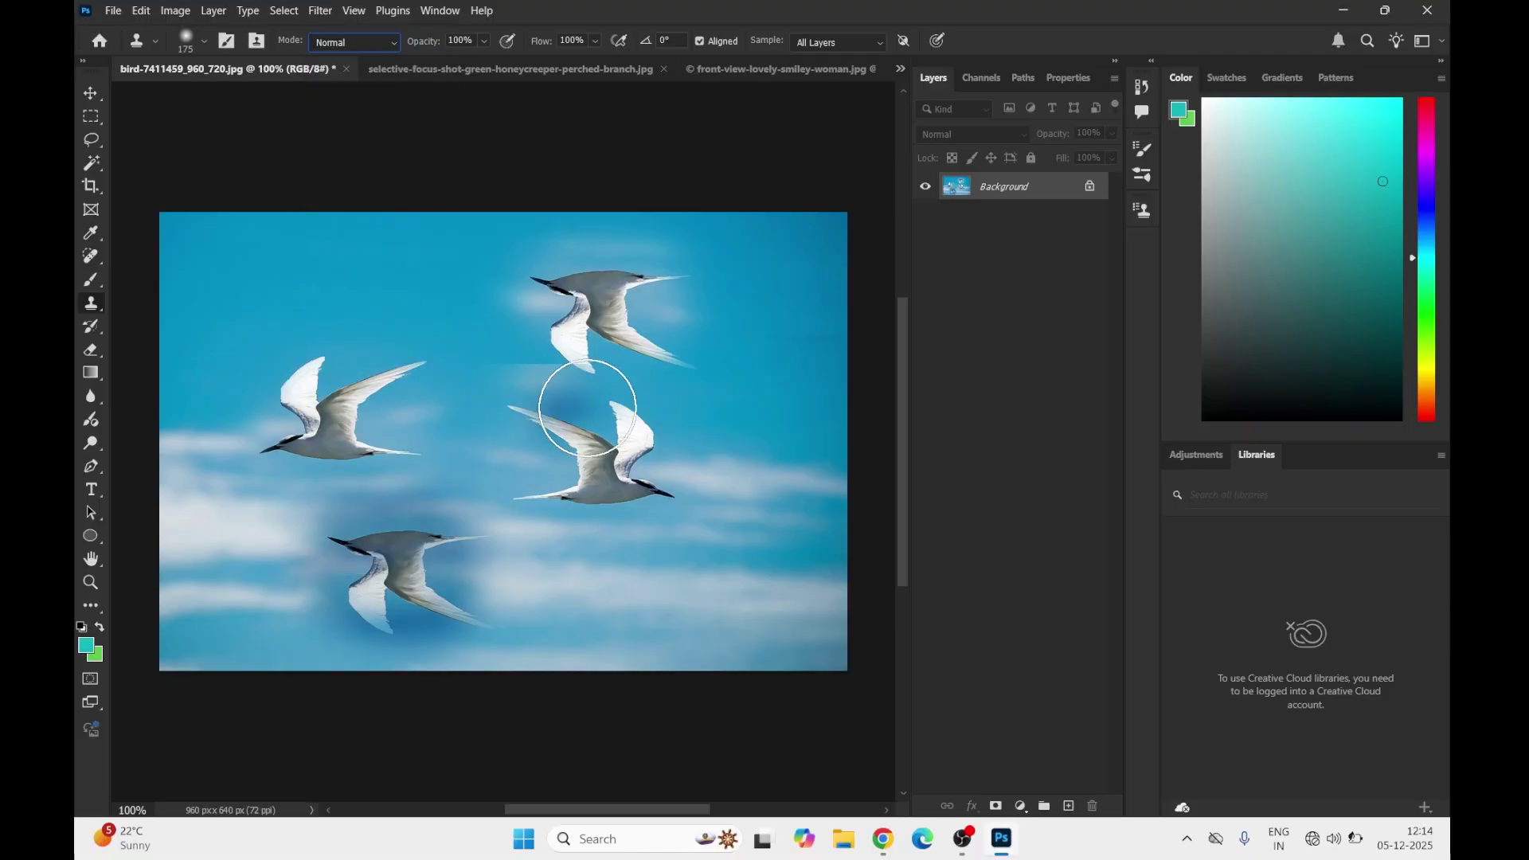
left_click(1089, 186)
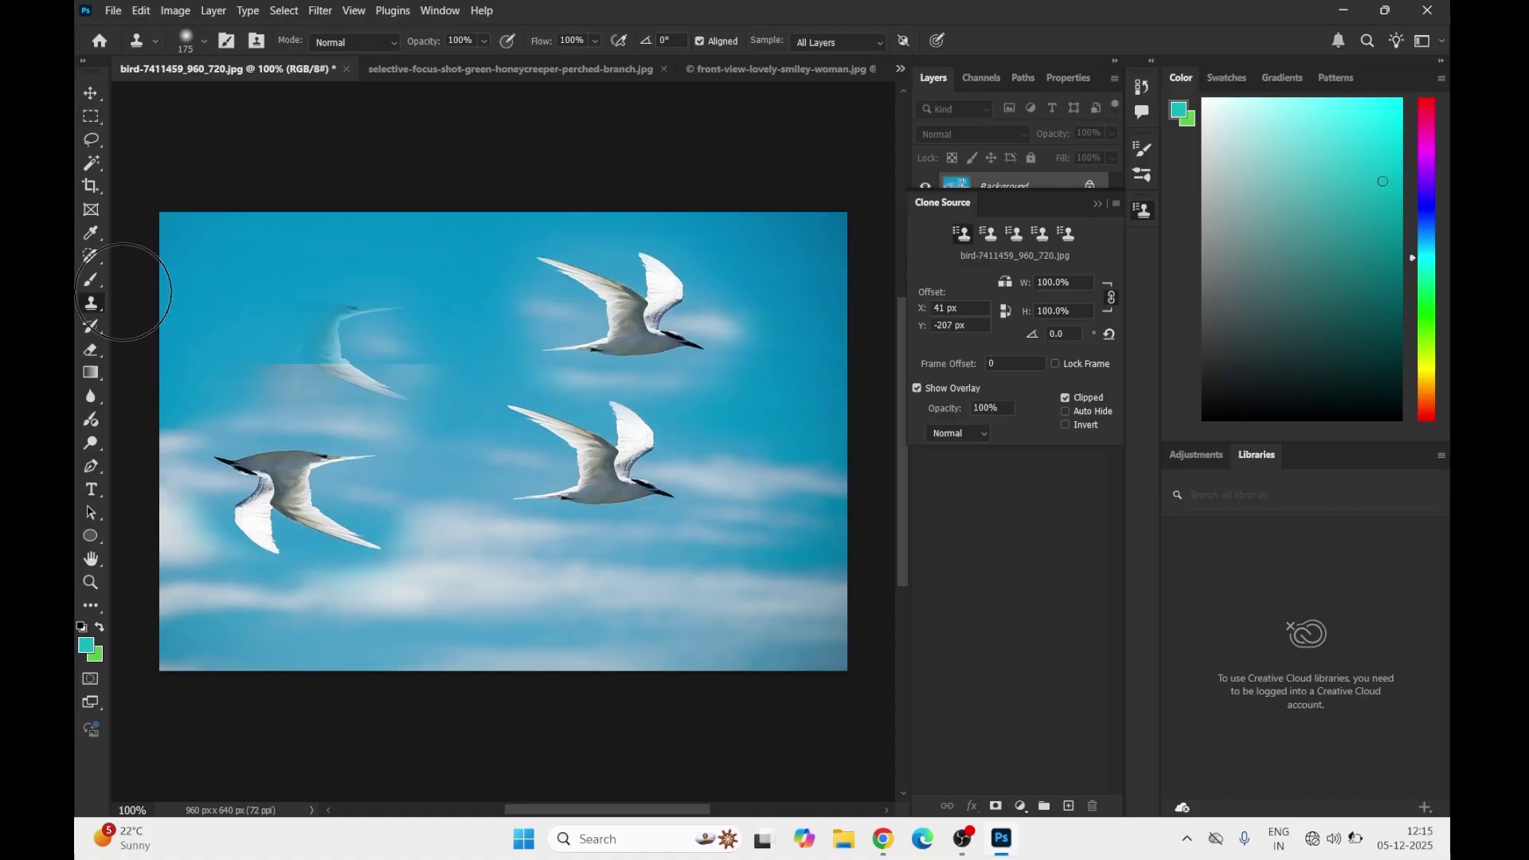
right_click(91, 306)
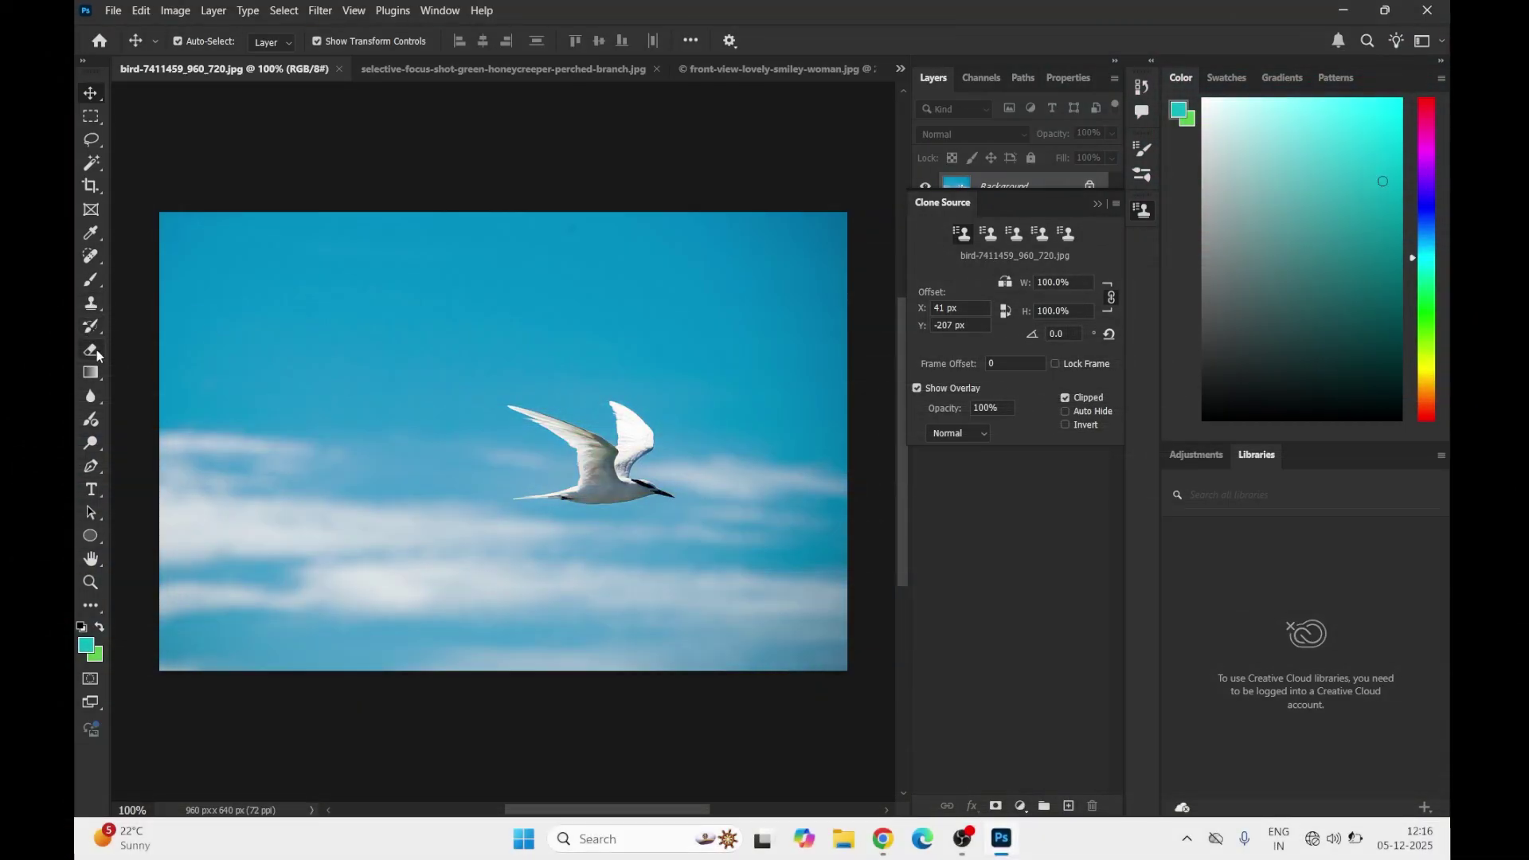
Activate the Eraser tool and view its brush presets and brush tip settings
left_click(91, 349)
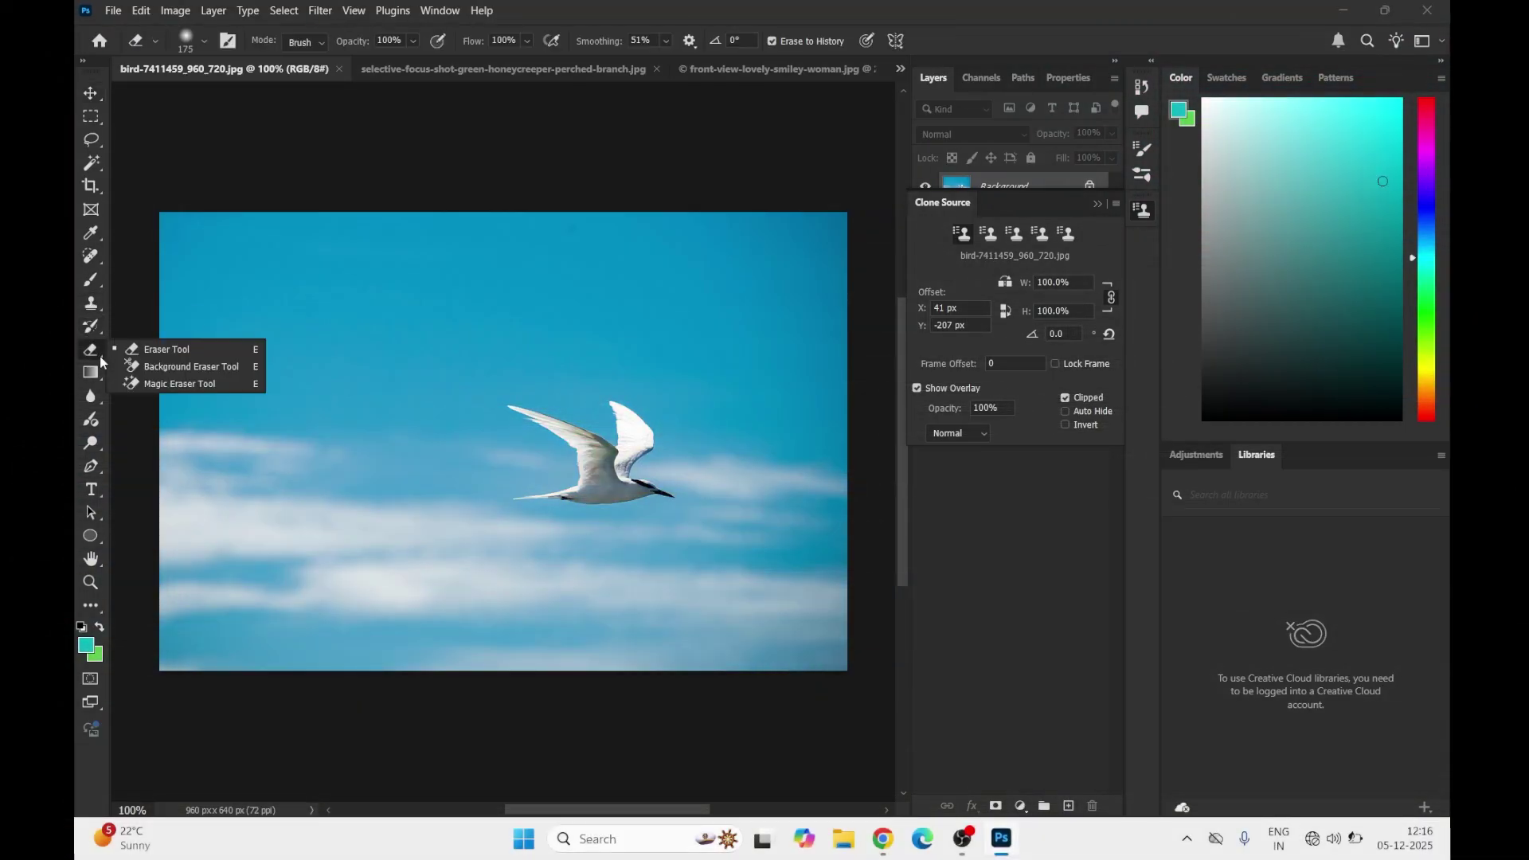
left_click(169, 348)
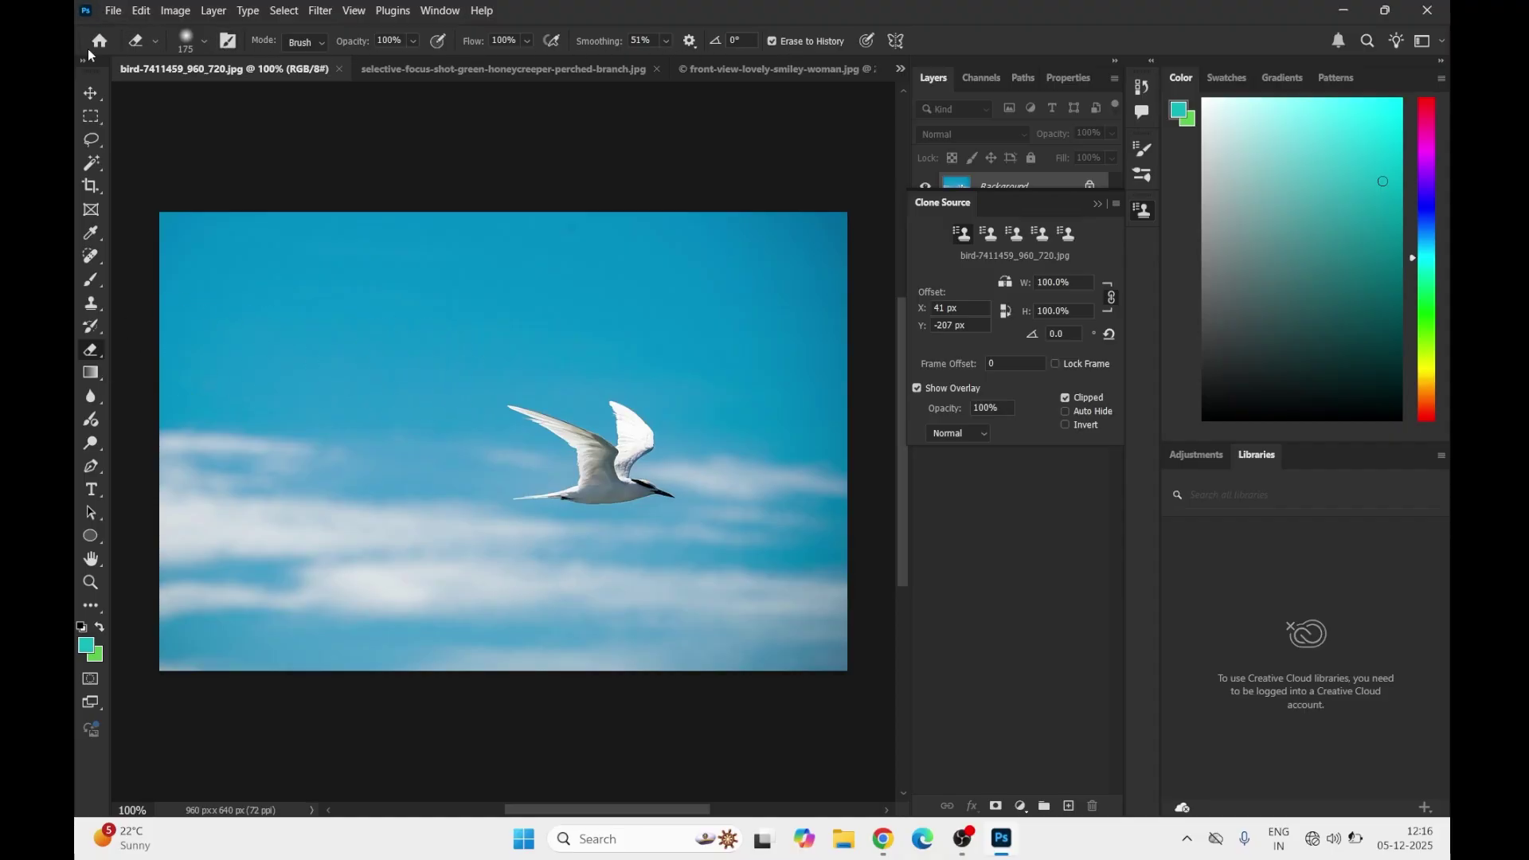
left_click(206, 43)
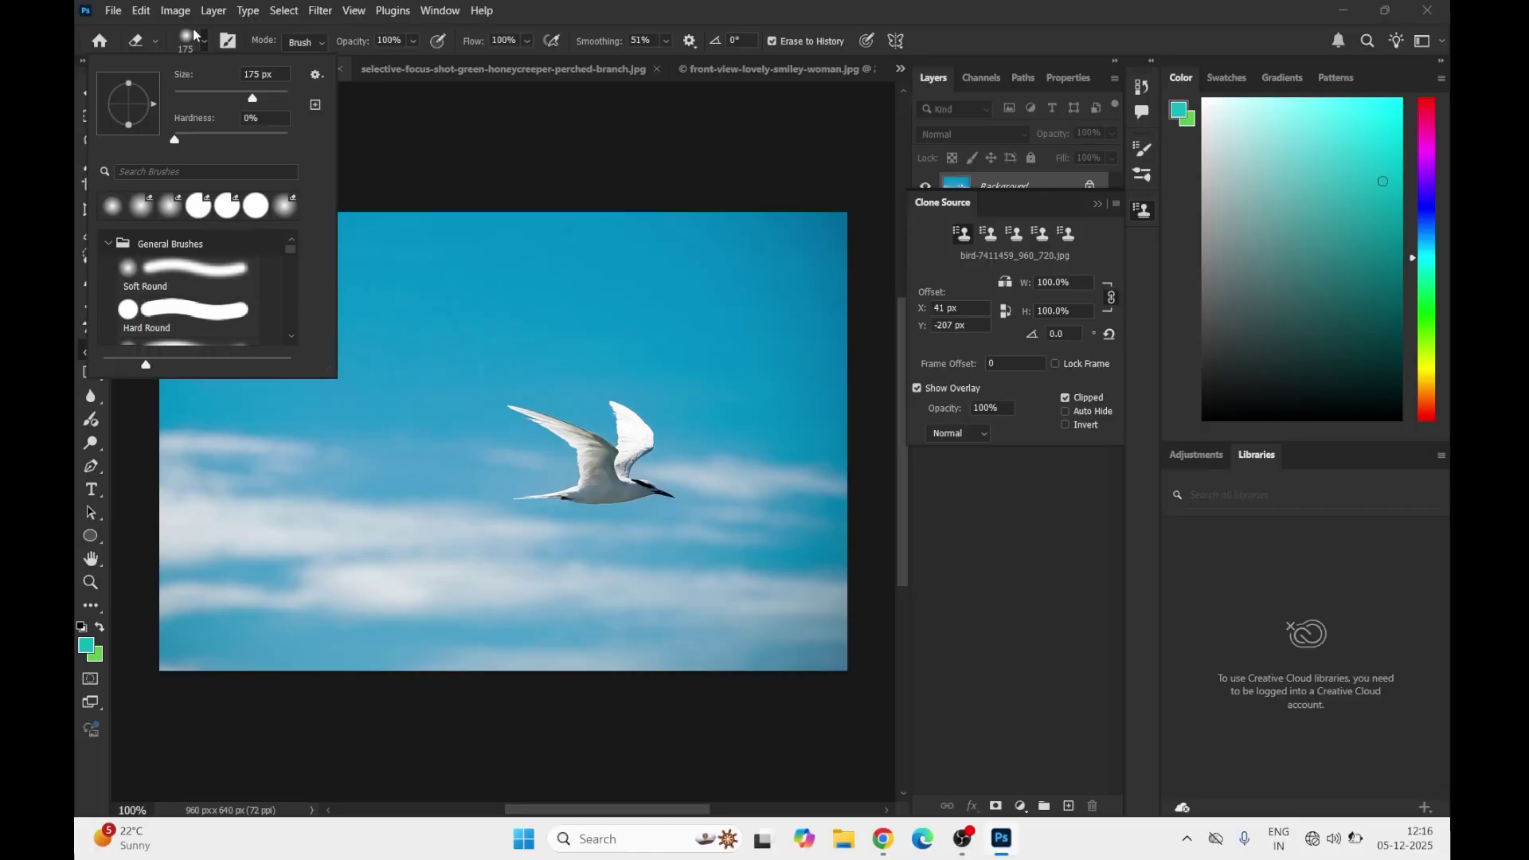
left_click(202, 41)
left_click(229, 47)
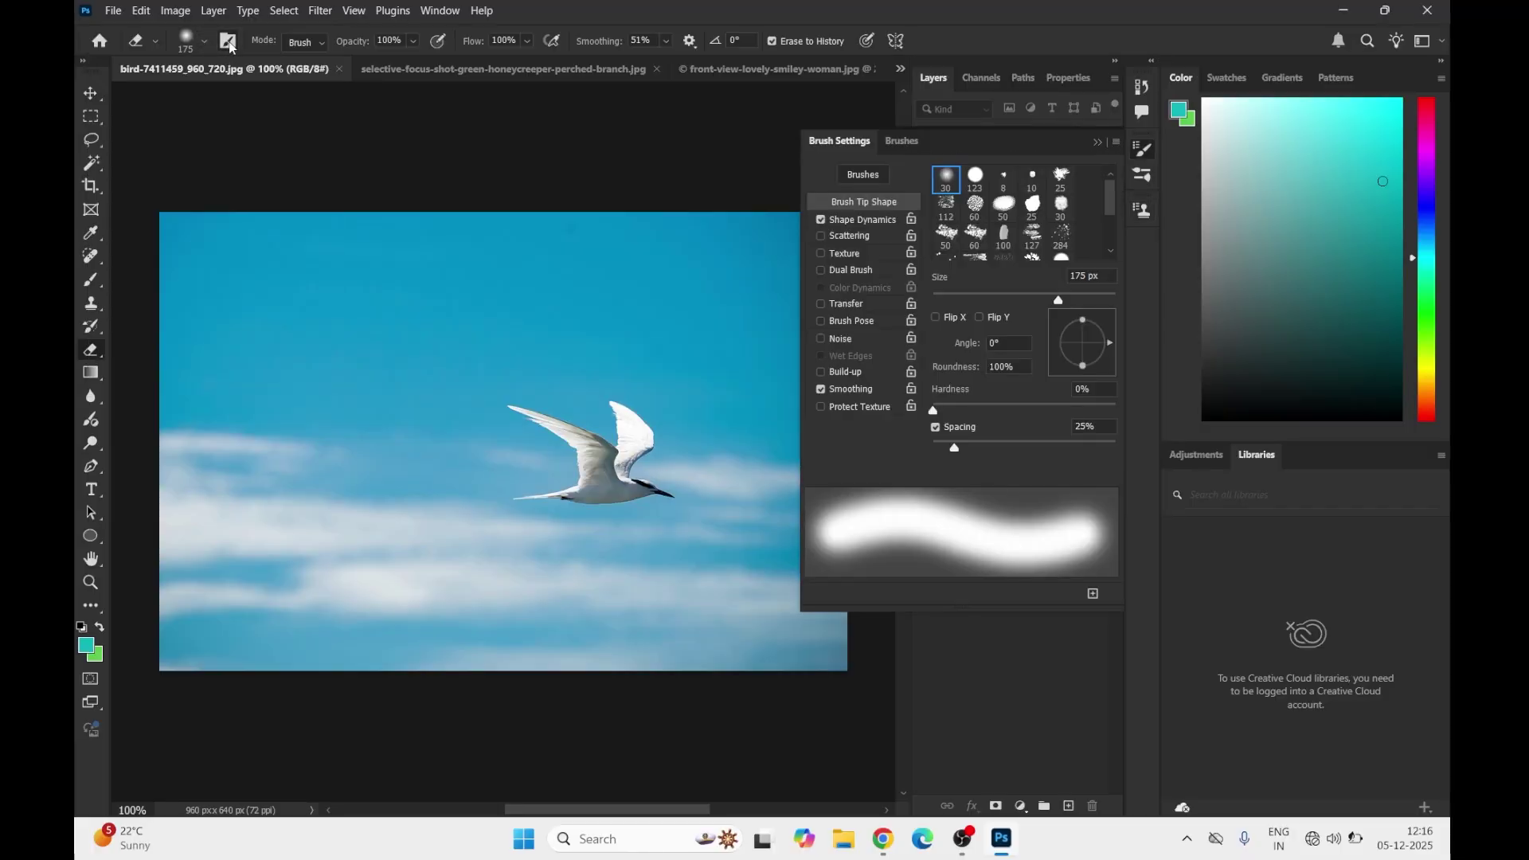
left_click(230, 46)
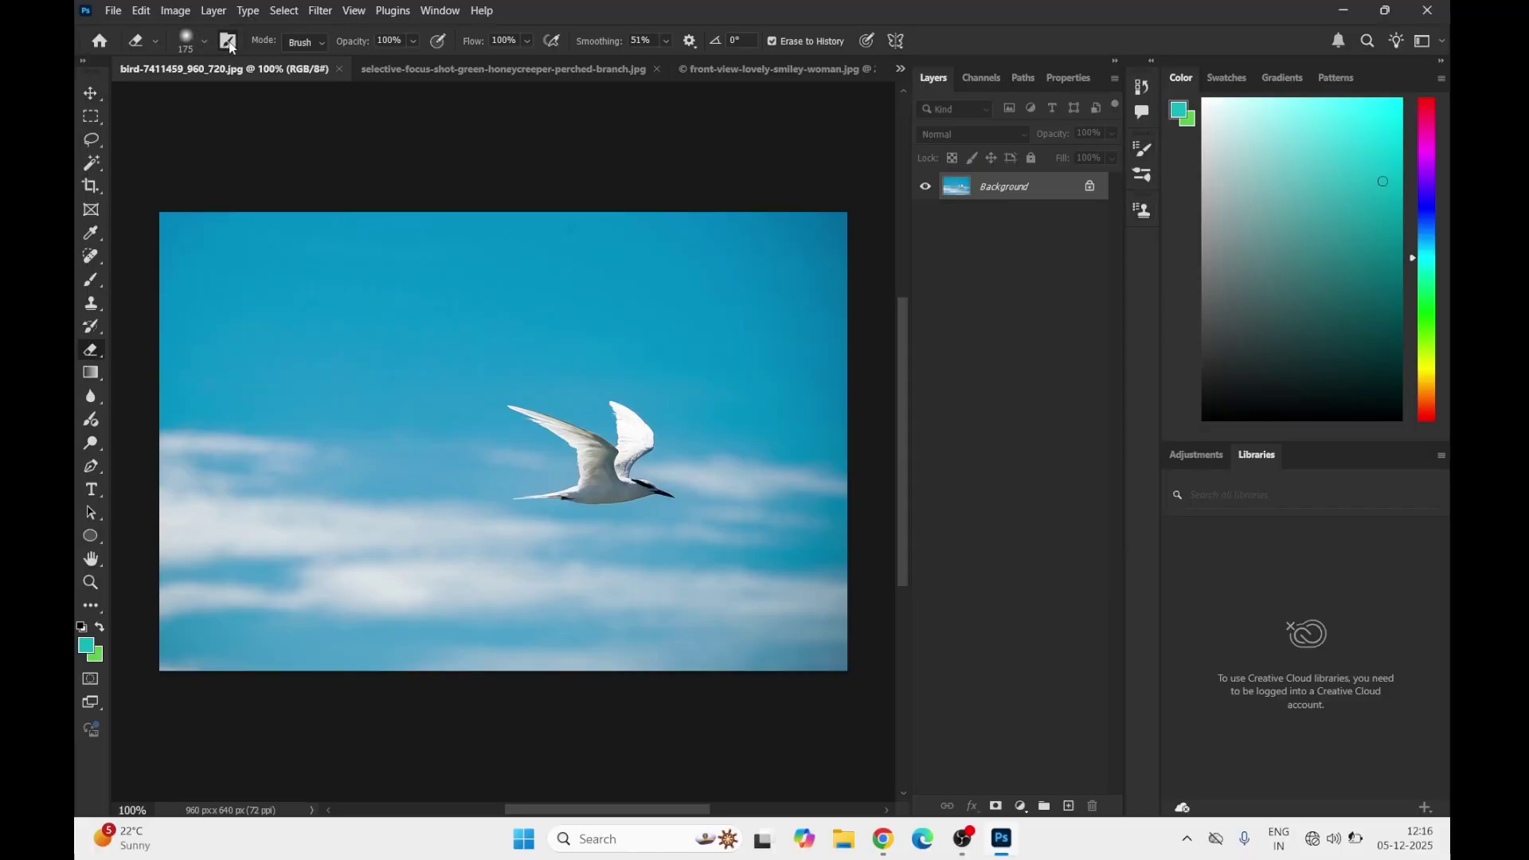
Choose Brush mode for the eraser and make a test stroke in the sky left of the bird
left_click(311, 43)
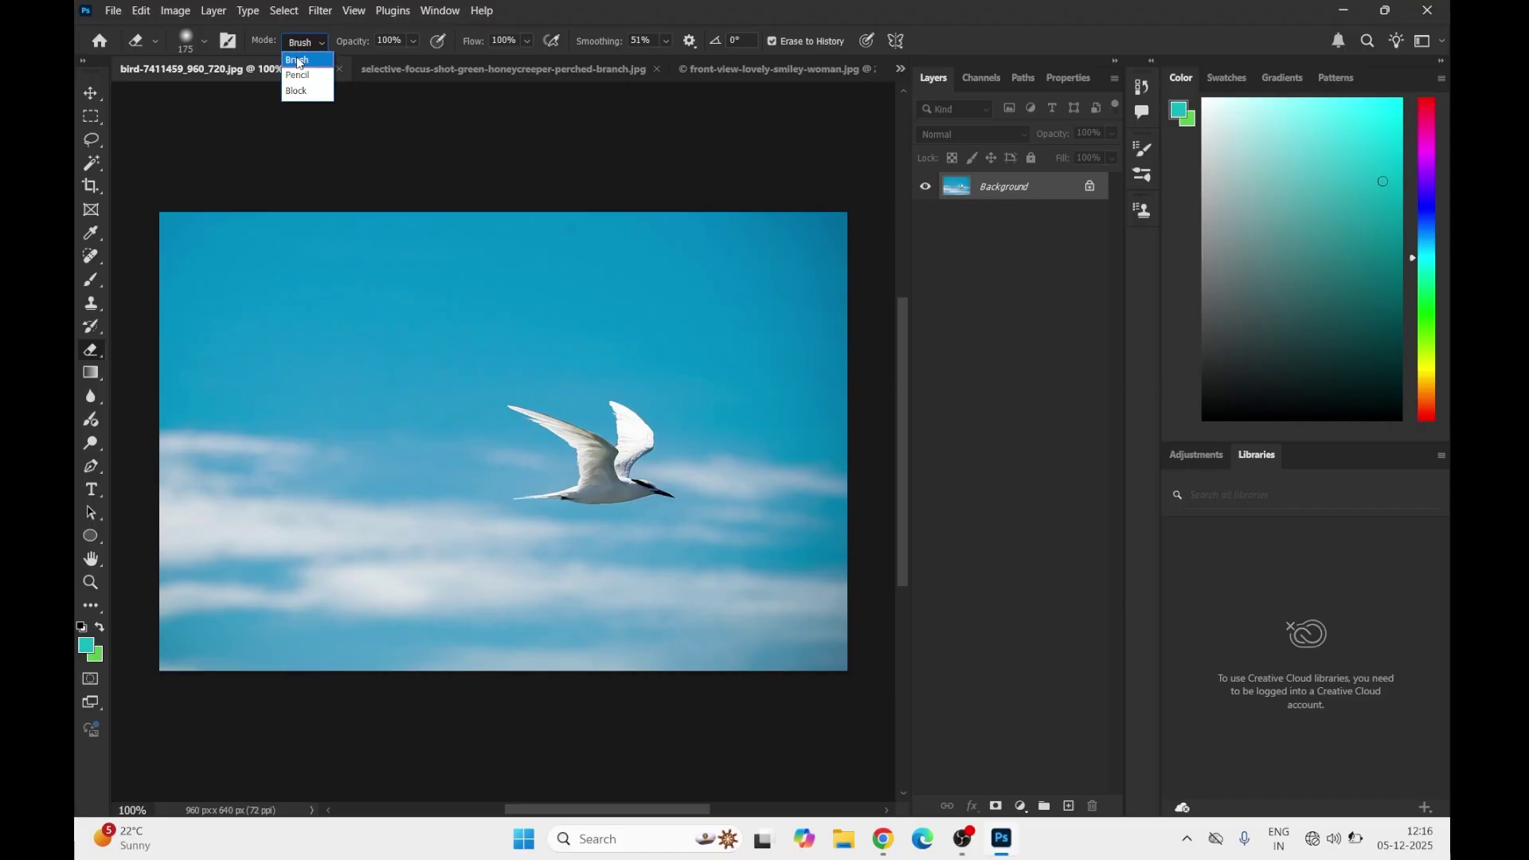
left_click(299, 62)
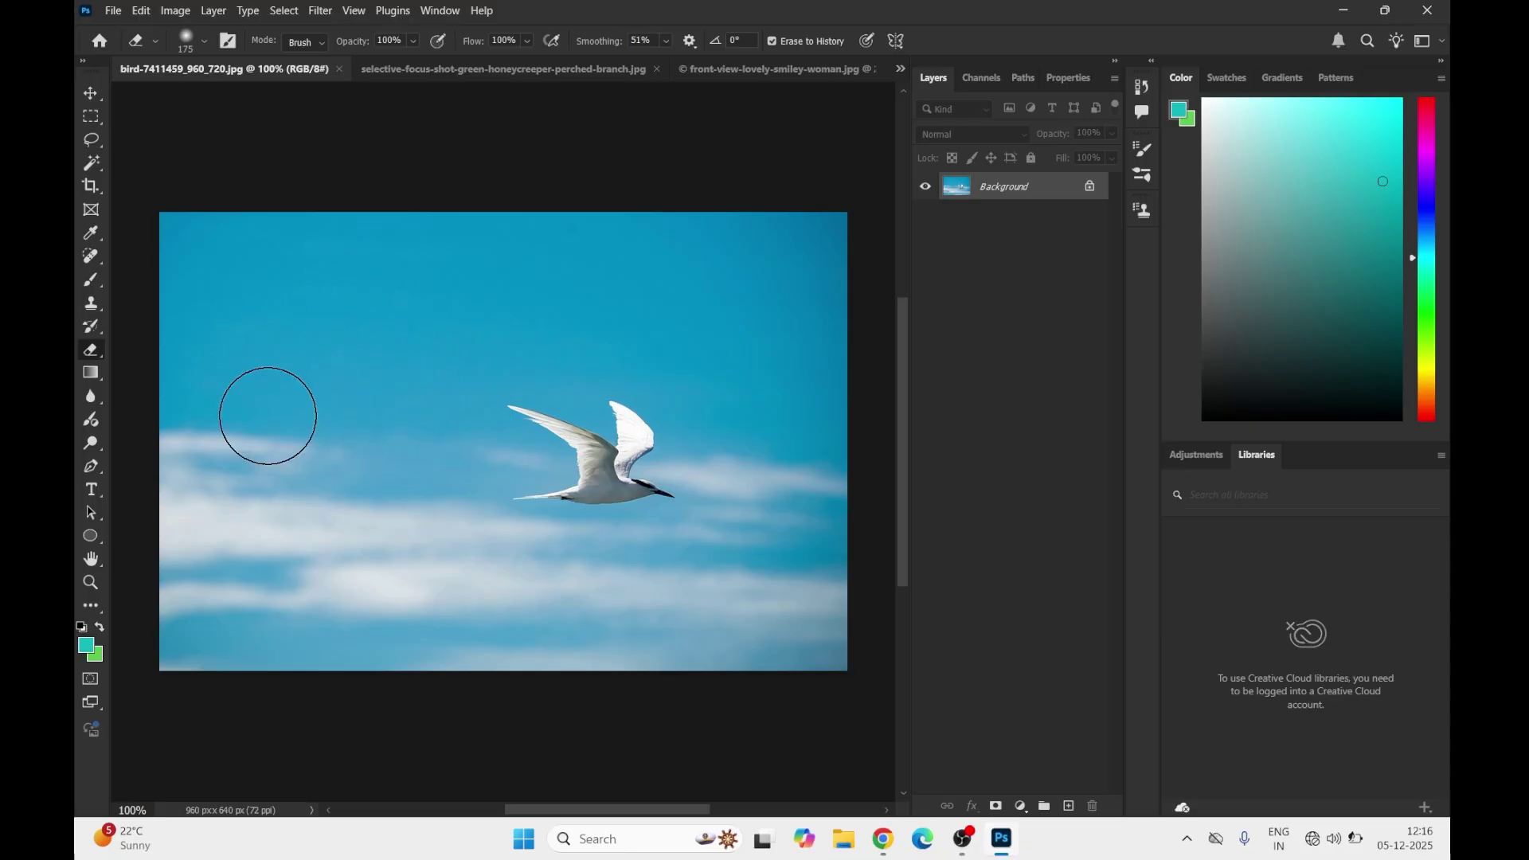
left_click(368, 348)
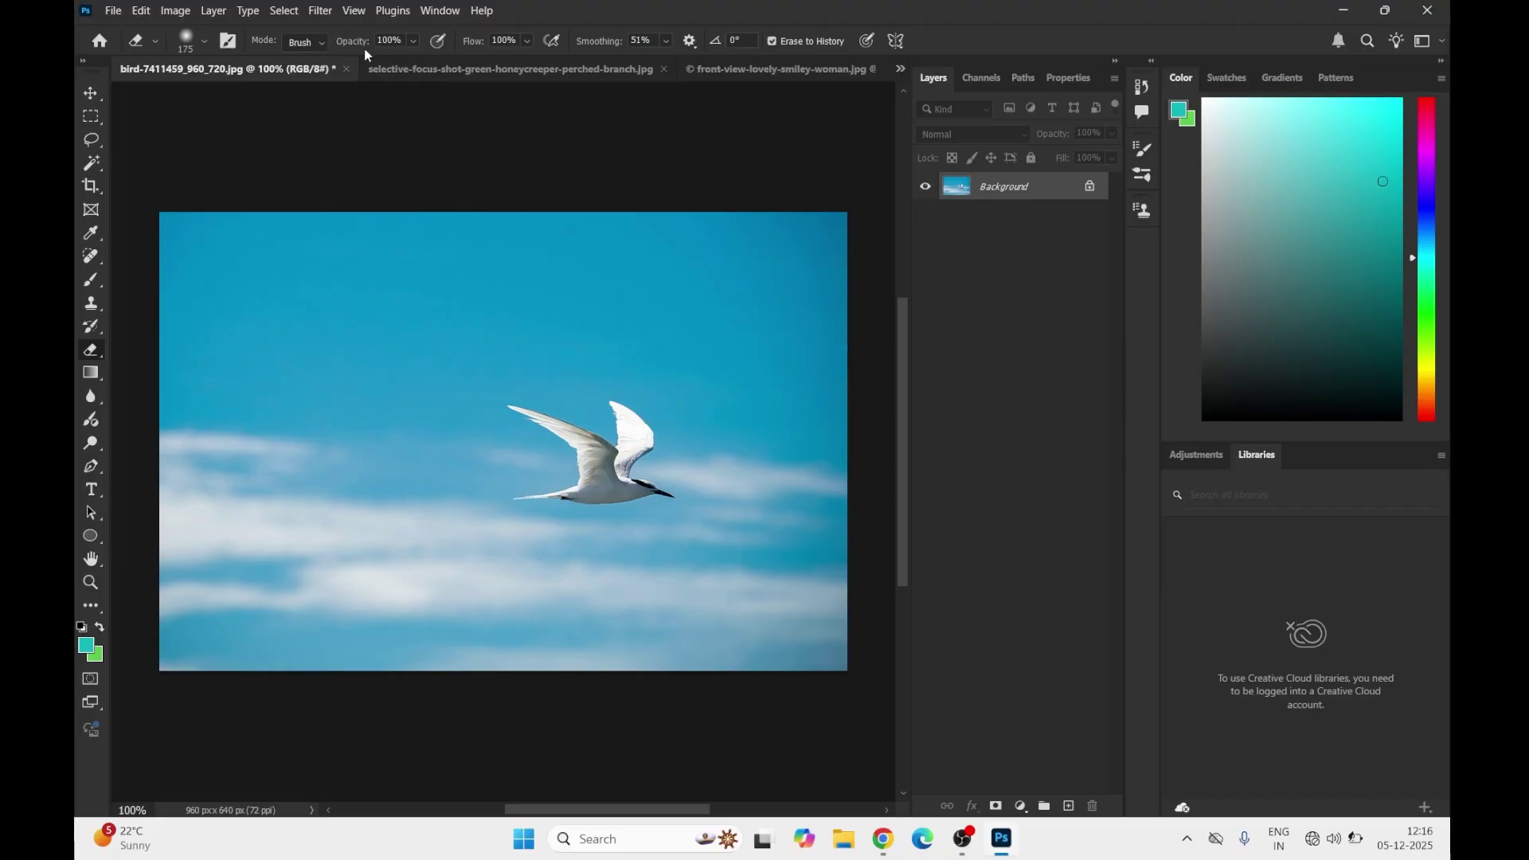
Set the eraser's smoothing to 52%, turn off Erase to History and erase the left part of the photo to the green background colour
left_click(413, 42)
left_click_drag(390, 61, 383, 61)
left_click(527, 39)
left_click(666, 40)
mouse_move(310, 313)
left_mouse_down()
mouse_move(361, 512)
mouse_move(262, 324)
mouse_move(249, 335)
left_mouse_up()
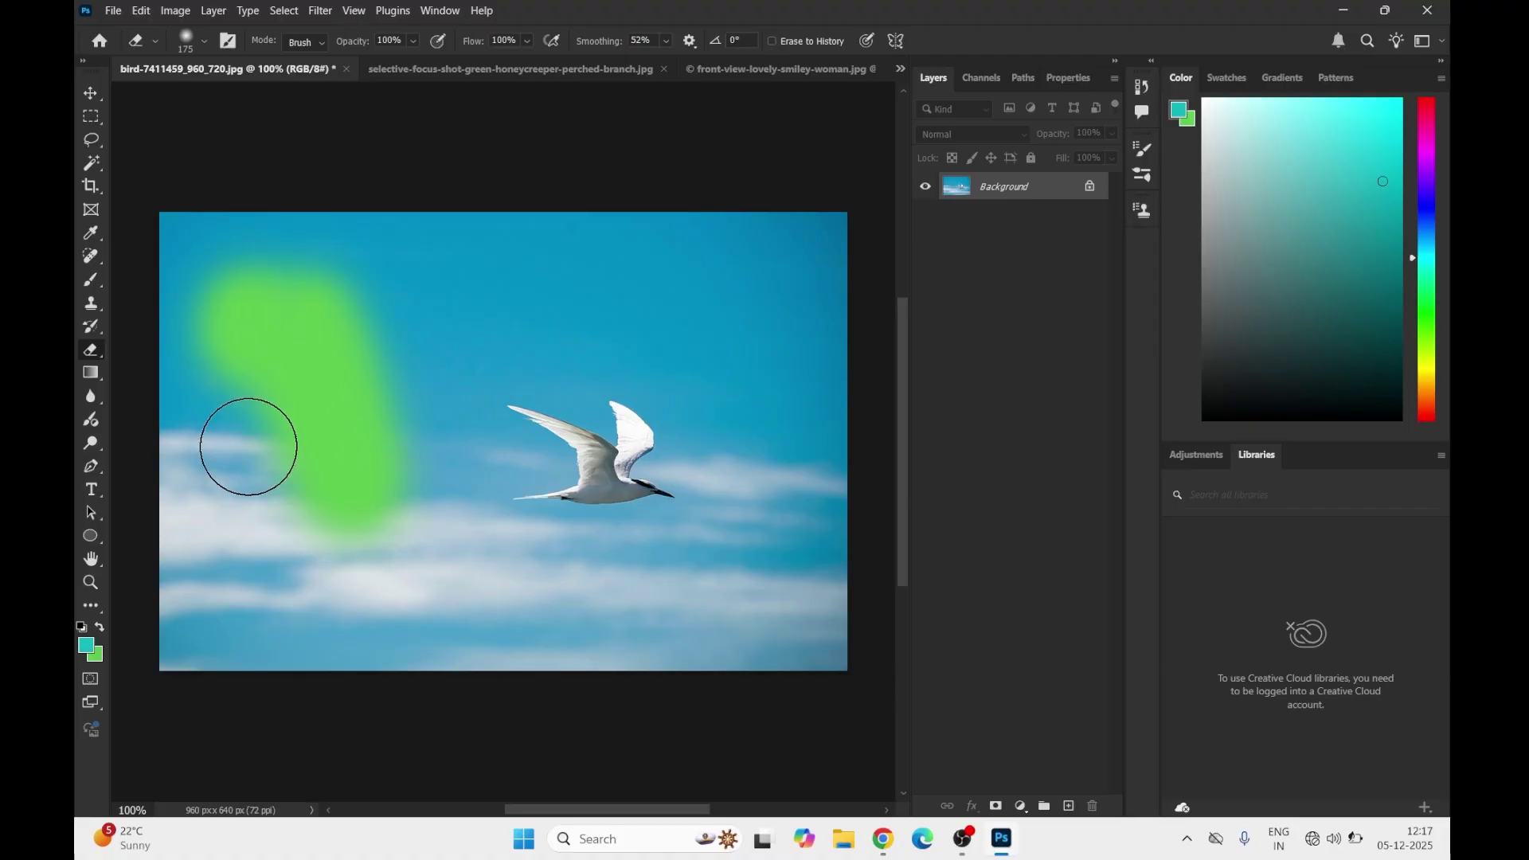
mouse_move(248, 446)
left_mouse_down()
mouse_move(222, 552)
mouse_move(204, 361)
mouse_move(158, 223)
mouse_move(214, 418)
mouse_move(213, 659)
mouse_move(210, 582)
mouse_move(200, 664)
mouse_move(372, 613)
mouse_move(310, 452)
mouse_move(331, 697)
mouse_move(197, 235)
mouse_move(394, 250)
mouse_move(194, 226)
mouse_move(230, 335)
mouse_move(255, 537)
mouse_move(308, 625)
mouse_move(308, 292)
mouse_move(401, 402)
mouse_move(376, 283)
mouse_move(417, 438)
mouse_move(255, 260)
left_mouse_up()
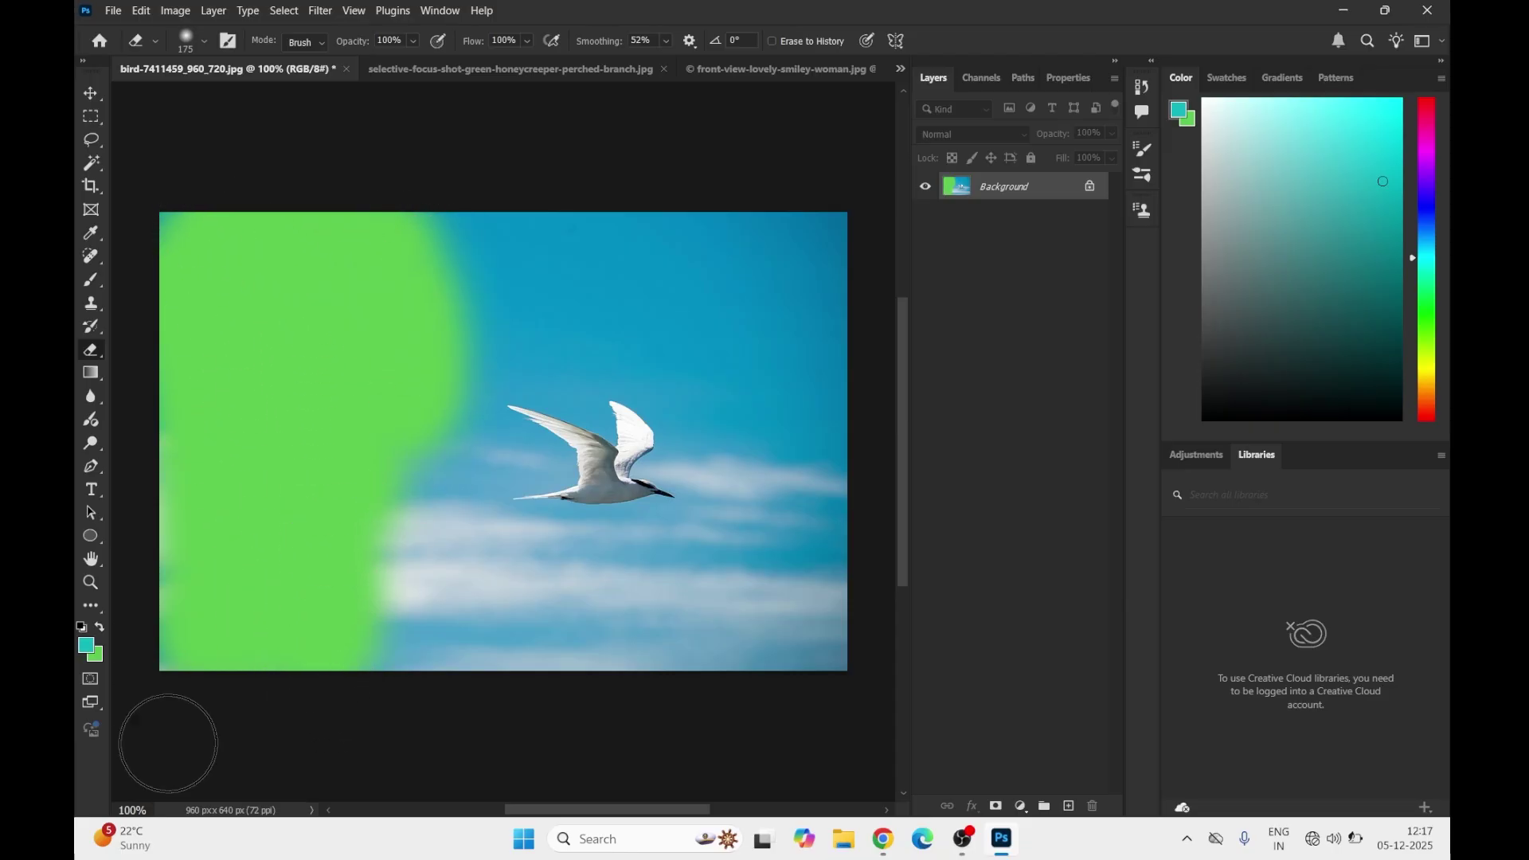
Change the background colour to purple #5350c8 and erase over the bird and the surrounding sky
left_click(101, 663)
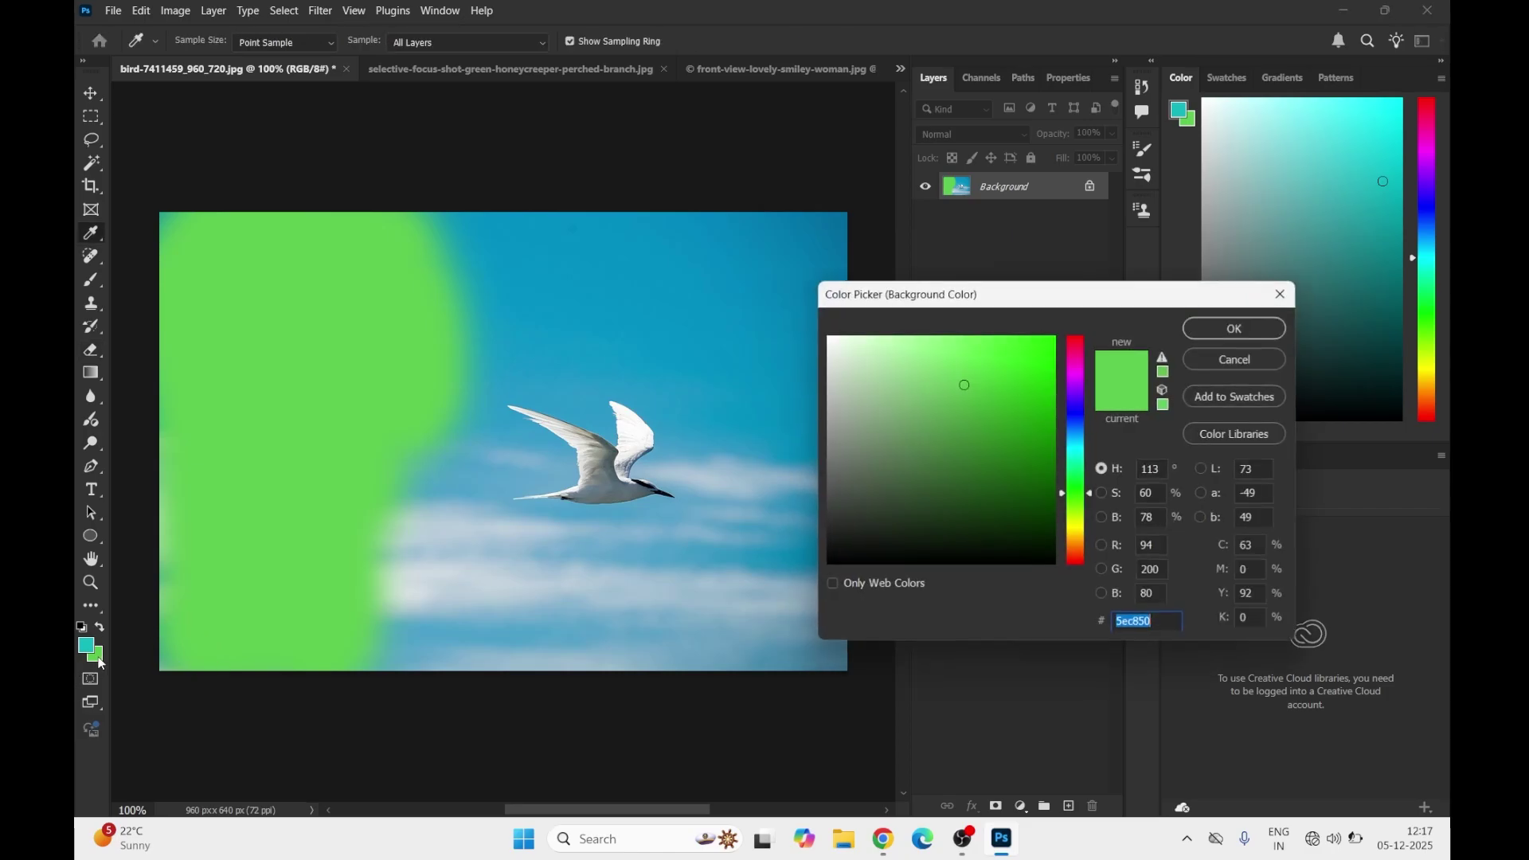
left_click(1076, 412)
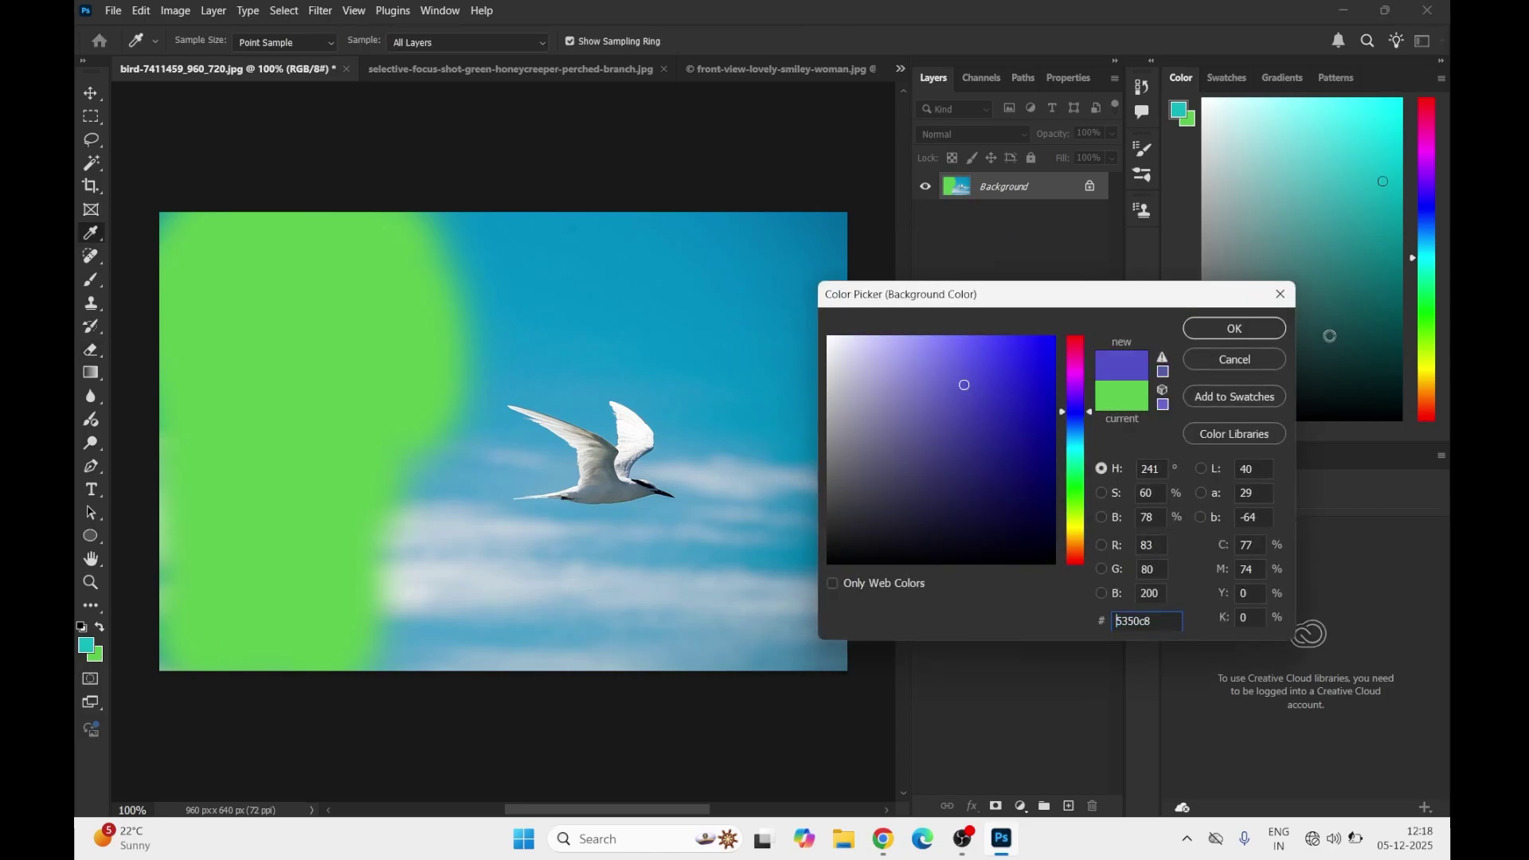
left_click(1234, 329)
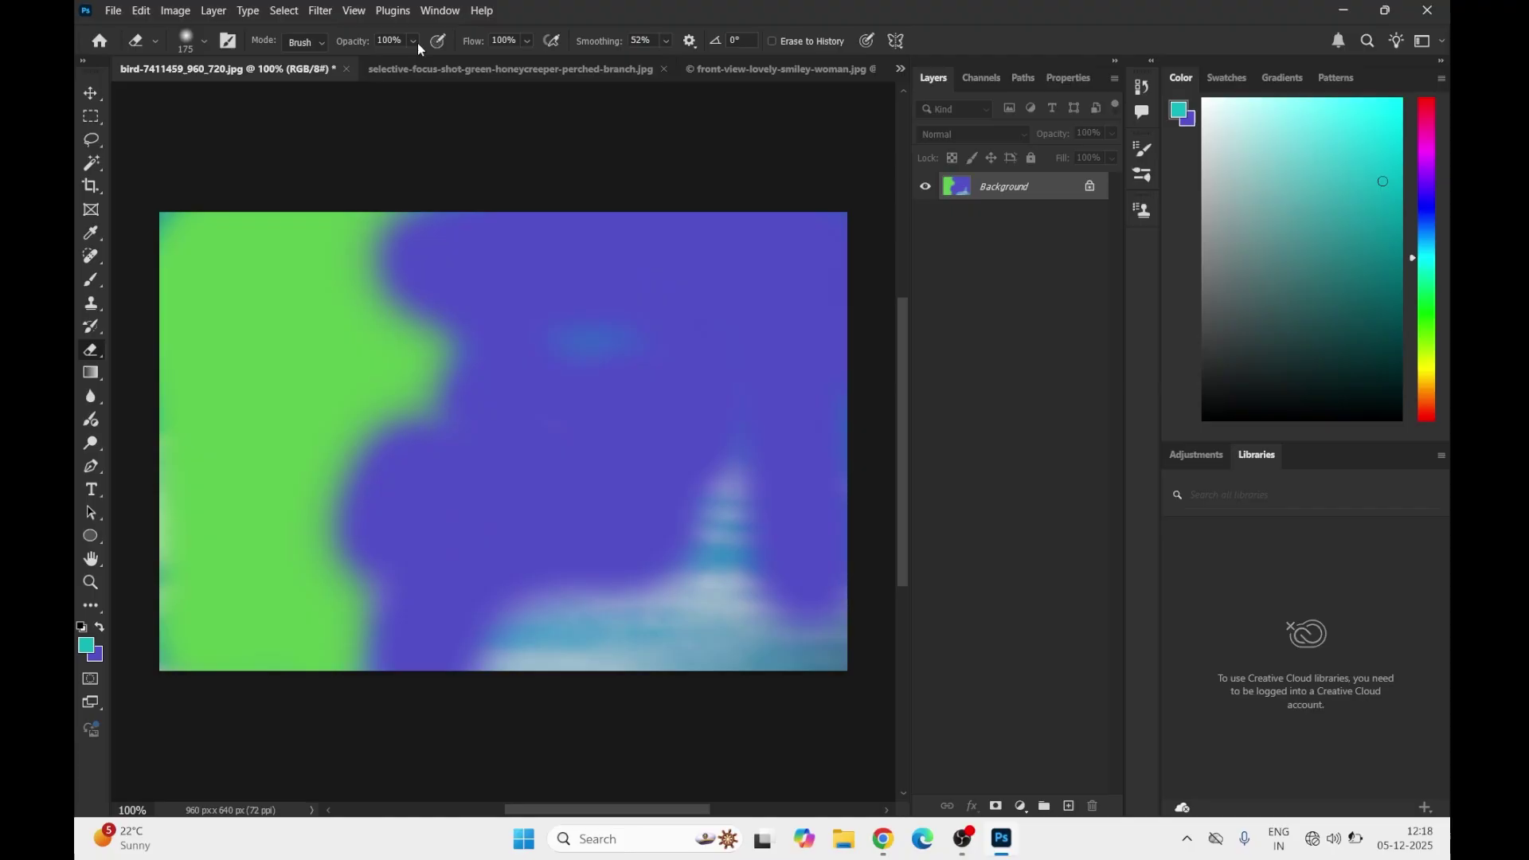
Lower the eraser's flow to 41% and erase over the remaining green and cloud areas
left_click(529, 40)
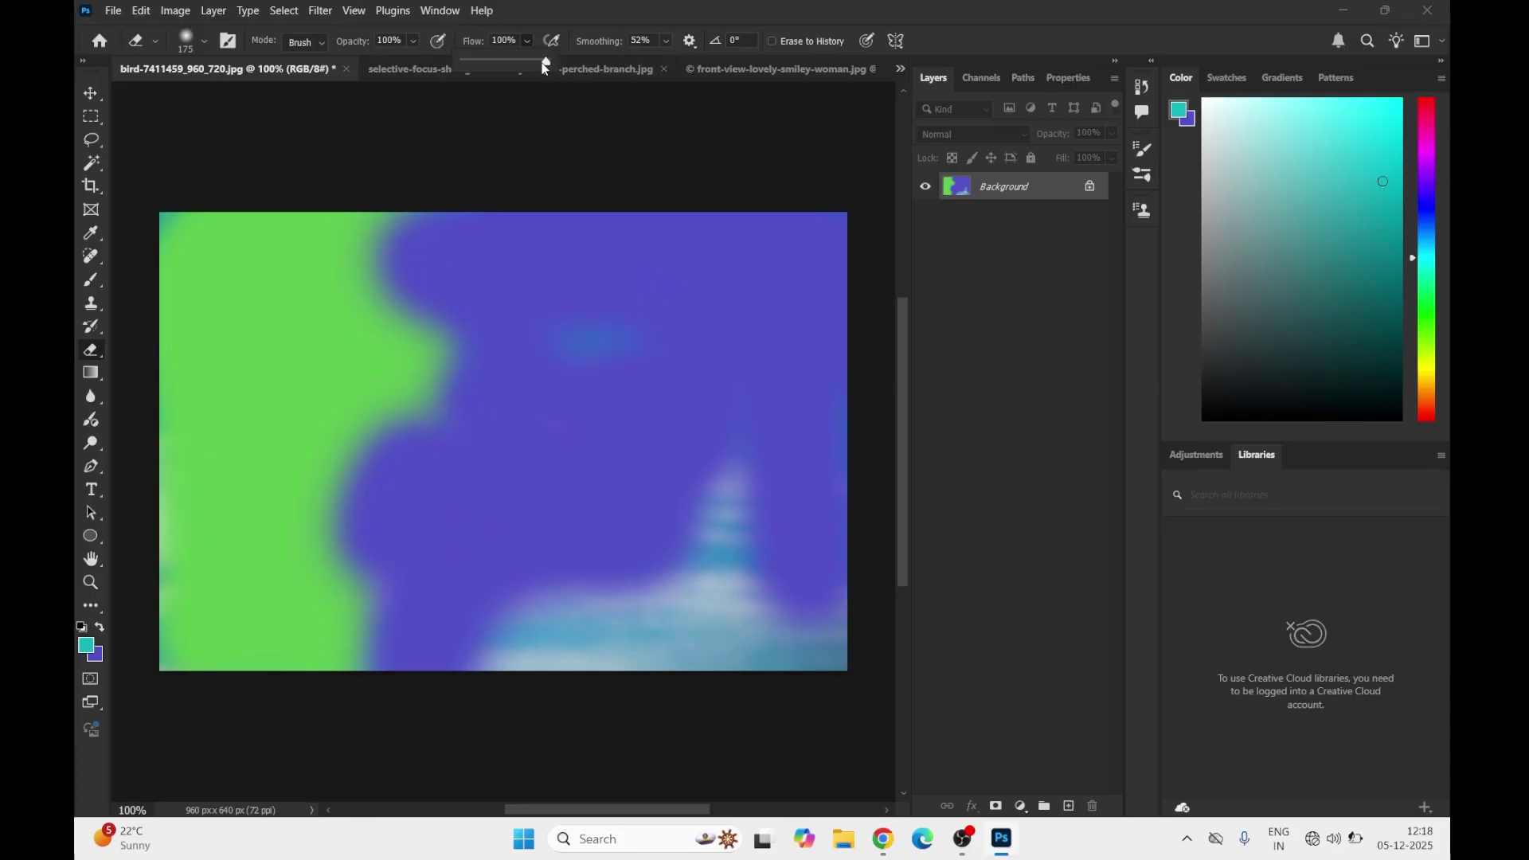
left_click_drag(546, 62, 501, 67)
mouse_move(725, 497)
left_mouse_down()
mouse_move(685, 579)
mouse_move(555, 599)
mouse_move(809, 609)
mouse_move(825, 635)
mouse_move(481, 658)
mouse_move(486, 597)
mouse_move(695, 603)
mouse_move(423, 641)
mouse_move(766, 619)
mouse_move(753, 531)
mouse_move(713, 474)
mouse_move(703, 532)
mouse_move(743, 491)
mouse_move(630, 366)
mouse_move(519, 328)
mouse_move(611, 336)
mouse_move(97, 439)
mouse_move(363, 507)
mouse_move(262, 371)
mouse_move(345, 484)
mouse_move(219, 455)
mouse_move(232, 401)
mouse_move(316, 517)
mouse_move(222, 470)
mouse_move(446, 349)
mouse_move(478, 374)
mouse_move(518, 354)
mouse_move(110, 357)
mouse_move(244, 267)
mouse_move(566, 208)
mouse_move(369, 223)
mouse_move(289, 286)
mouse_move(666, 278)
mouse_move(502, 318)
mouse_move(236, 260)
mouse_move(236, 370)
mouse_move(124, 212)
mouse_move(206, 387)
mouse_move(194, 291)
mouse_move(159, 614)
mouse_move(381, 633)
mouse_move(407, 616)
mouse_move(184, 619)
mouse_move(212, 661)
mouse_move(373, 669)
mouse_move(148, 667)
left_mouse_up()
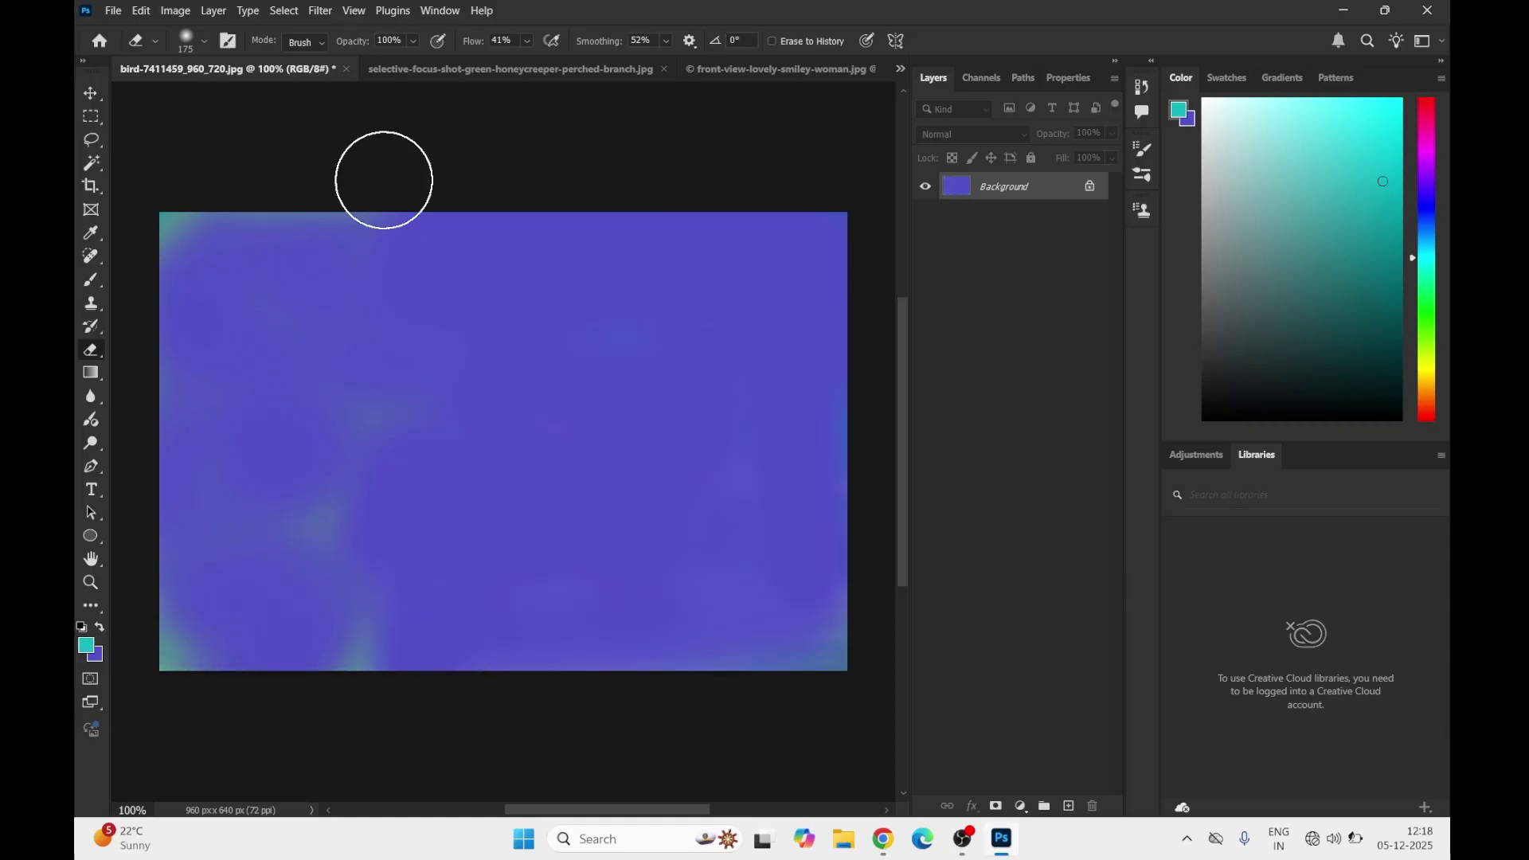
Set the eraser's flow back to 100%, turn on Erase to History and brush over the canvas to restore the original photo
left_click(528, 40)
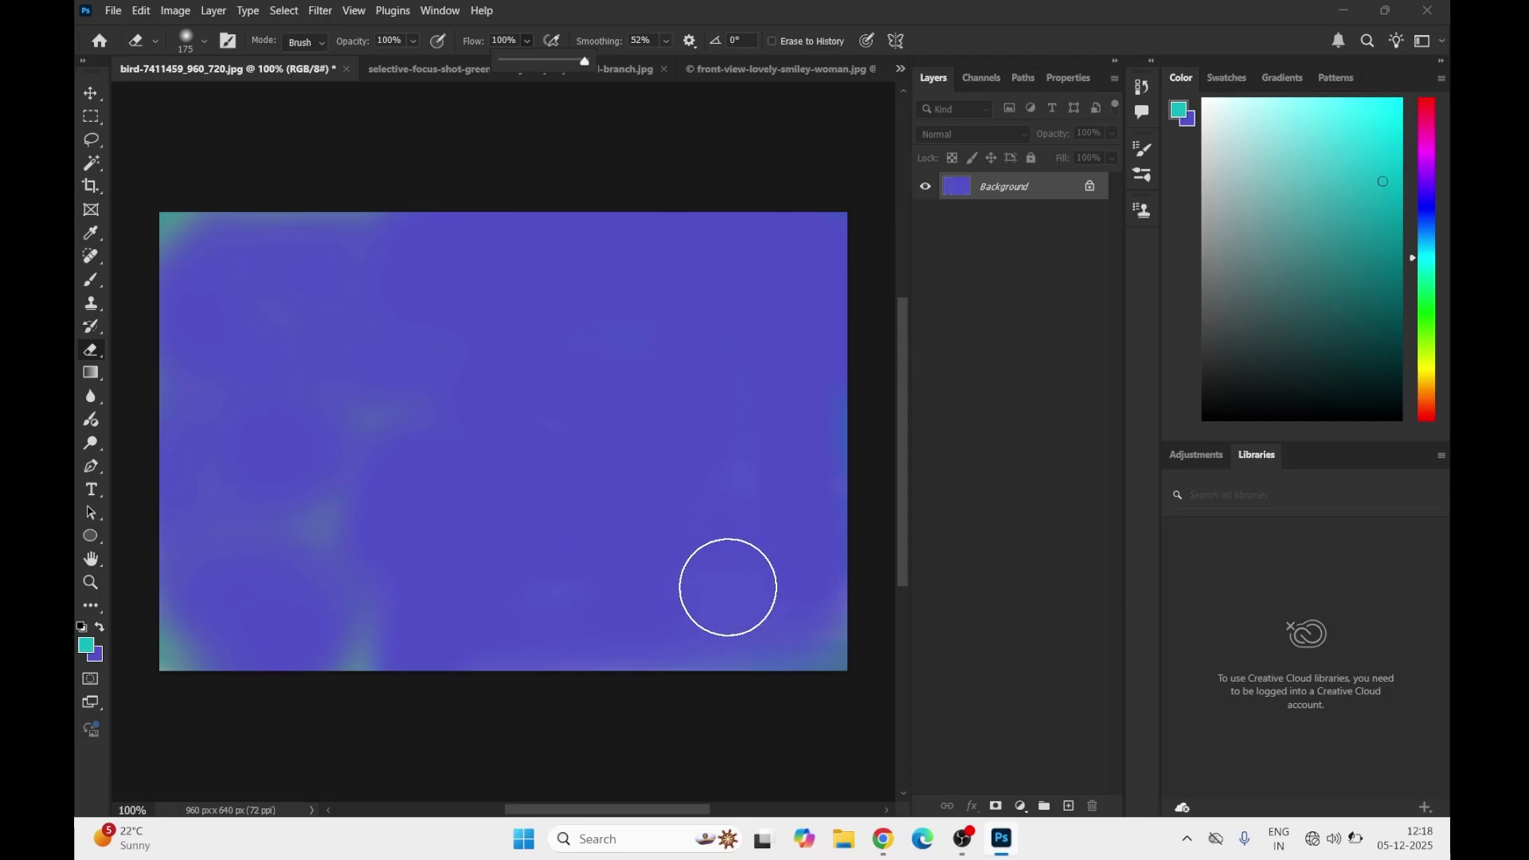
left_click(1099, 195)
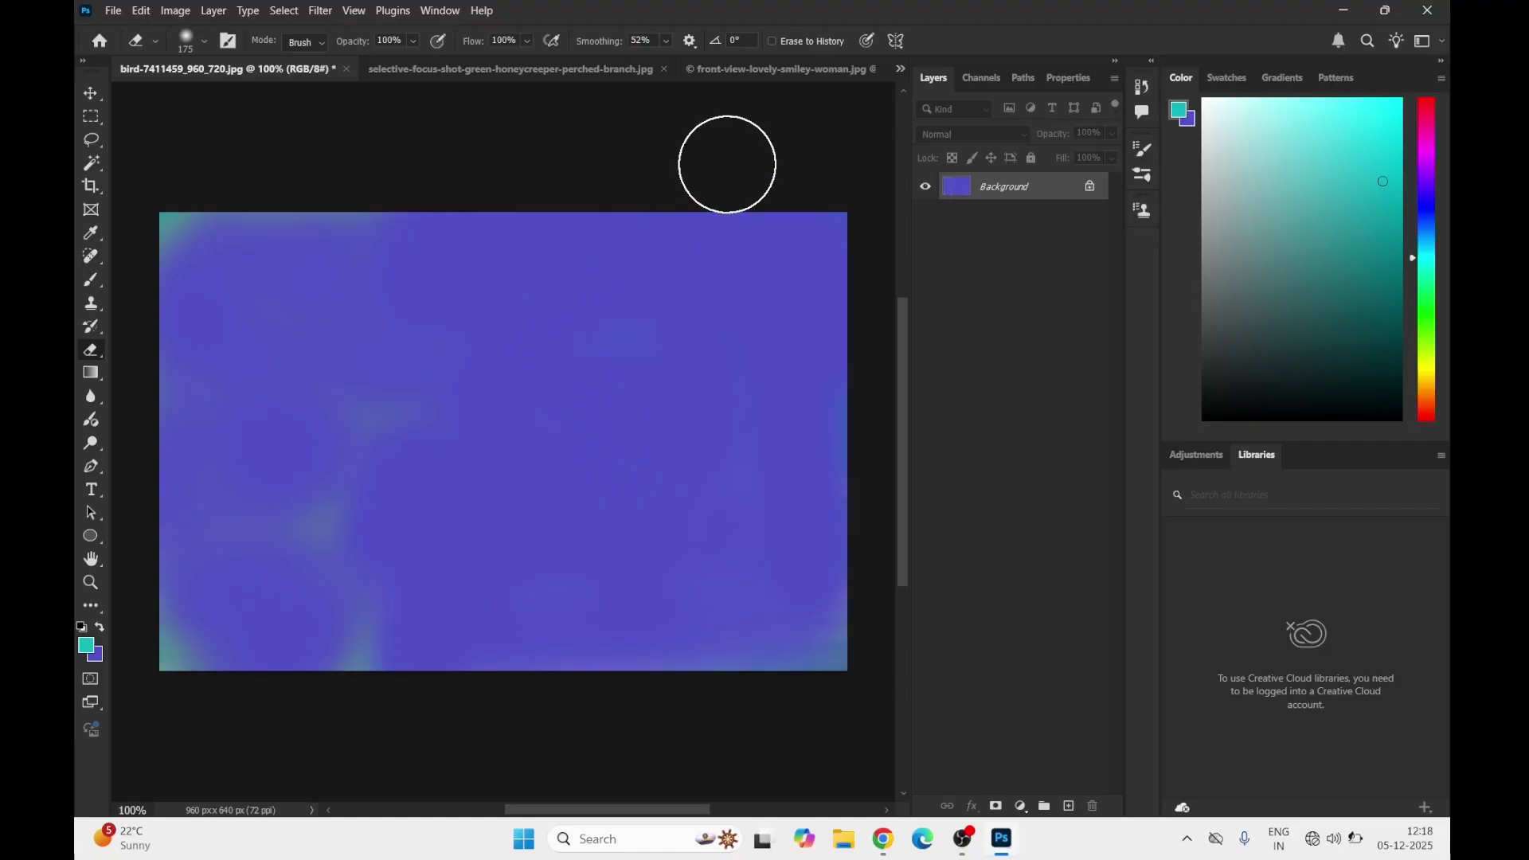
left_click(771, 41)
left_click_drag(374, 335, 478, 319)
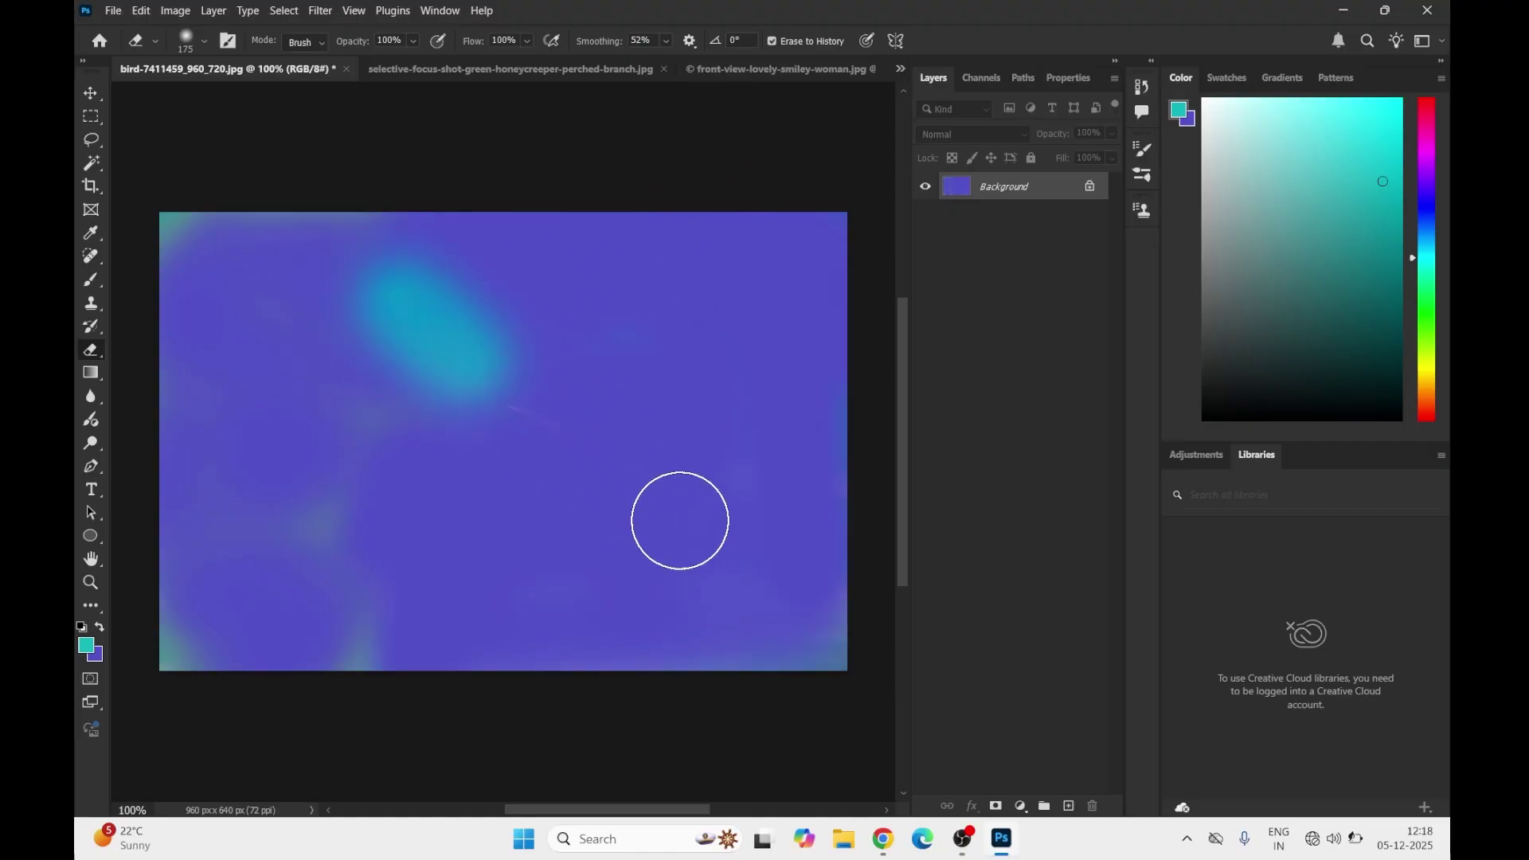
left_click_drag(446, 398, 590, 438)
mouse_move(946, 364)
left_mouse_down()
mouse_move(345, 303)
mouse_move(765, 225)
mouse_move(132, 242)
mouse_move(153, 741)
mouse_move(335, 638)
mouse_move(318, 242)
mouse_move(197, 379)
mouse_move(478, 768)
mouse_move(358, 317)
mouse_move(764, 549)
mouse_move(357, 569)
mouse_move(382, 598)
mouse_move(355, 696)
mouse_move(709, 581)
mouse_move(646, 411)
mouse_move(677, 409)
mouse_move(706, 574)
mouse_move(696, 635)
mouse_move(719, 604)
mouse_move(764, 427)
mouse_move(754, 454)
mouse_move(864, 414)
mouse_move(830, 500)
mouse_move(734, 225)
mouse_move(778, 205)
mouse_move(230, 266)
mouse_move(546, 331)
mouse_move(840, 222)
mouse_move(748, 239)
left_mouse_up()
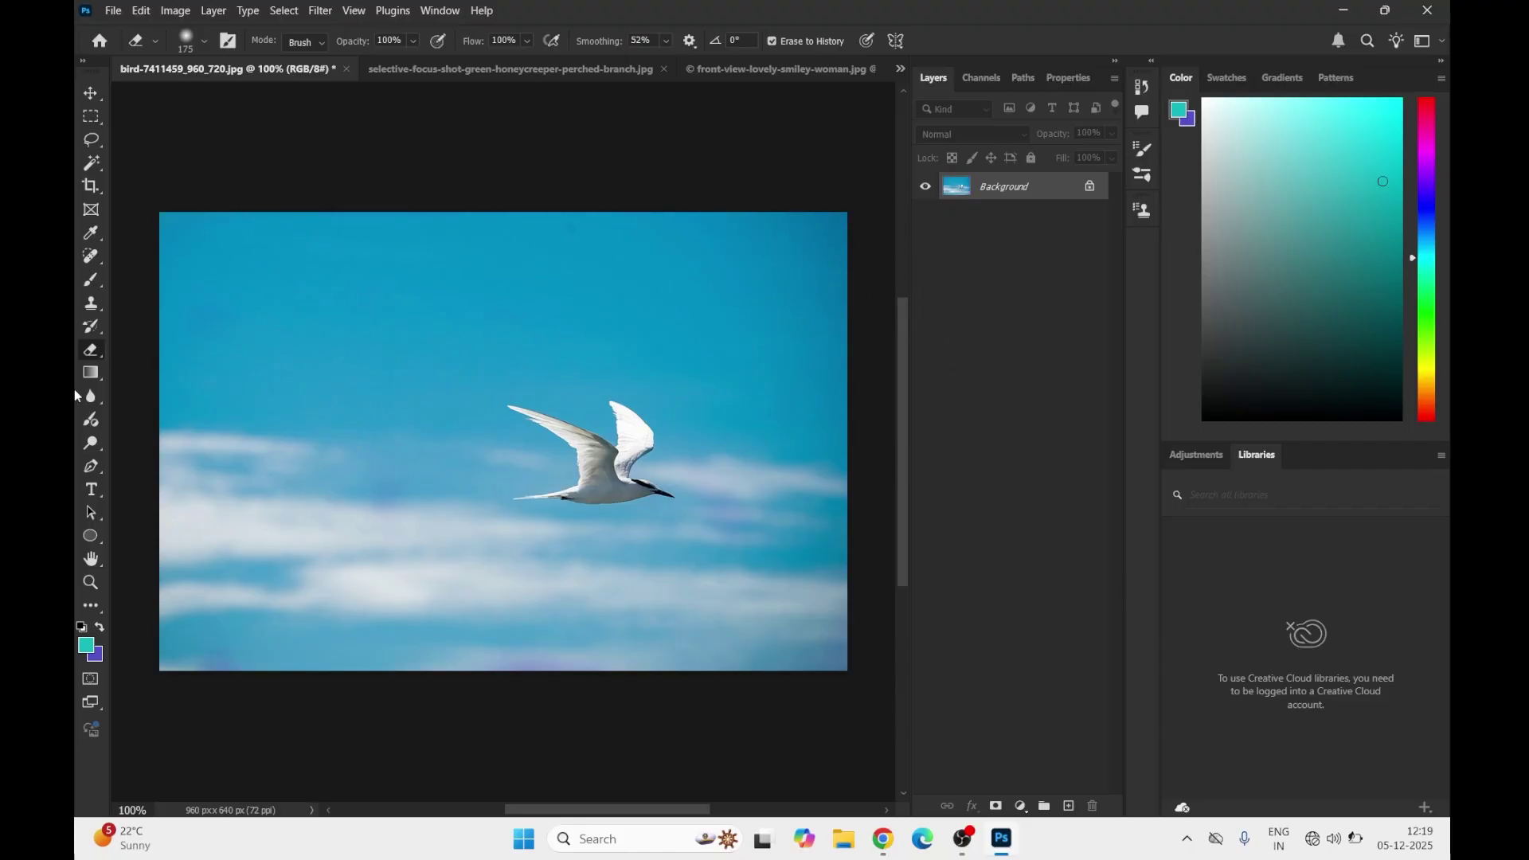
Activate the Background Eraser tool, reduce its brush size to 250 px and view its brush options
right_click(92, 356)
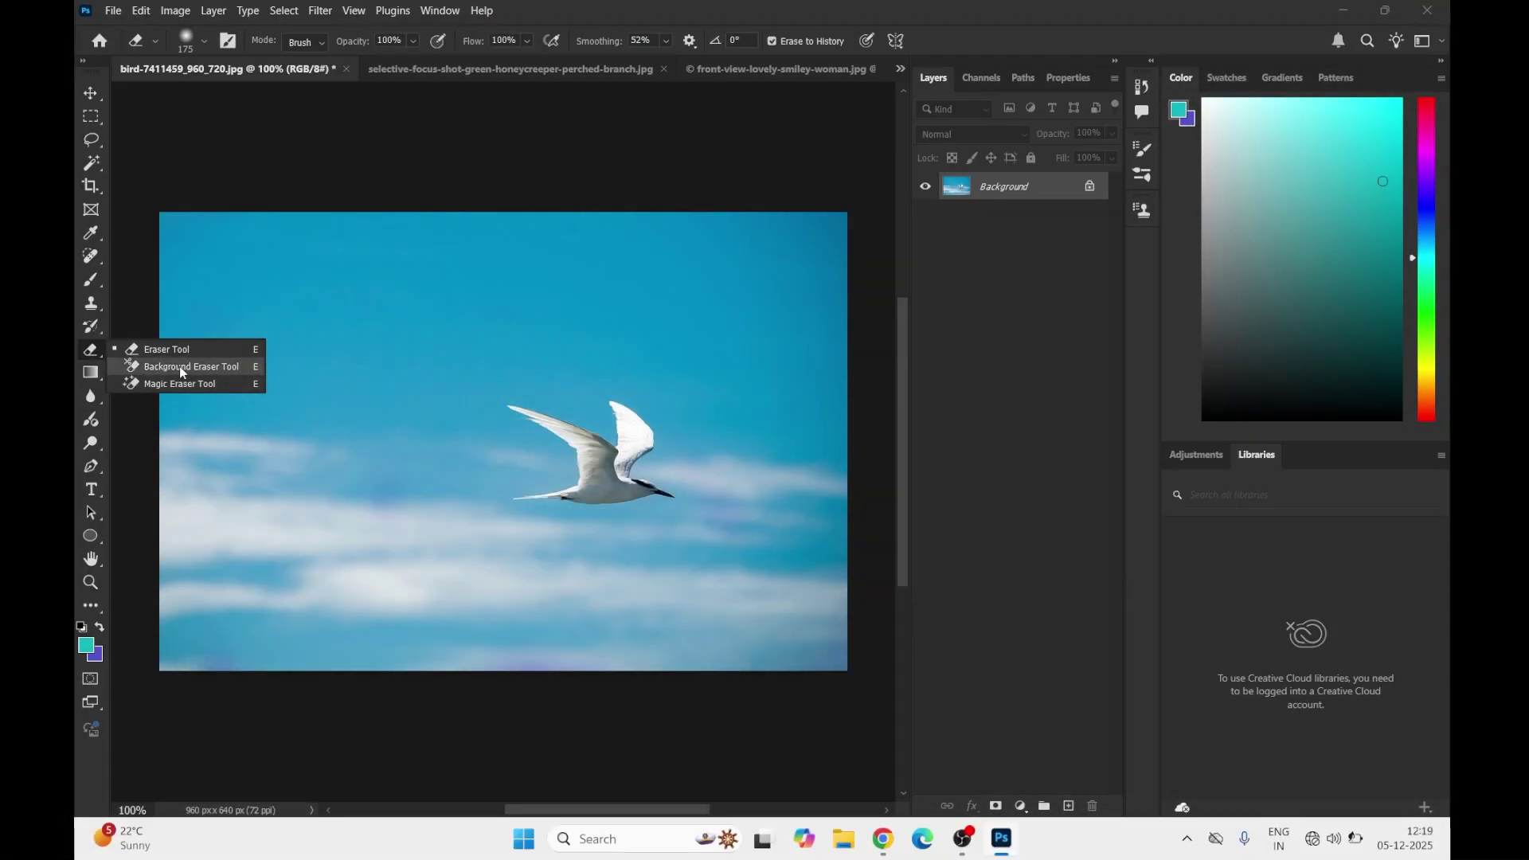
left_click(164, 366)
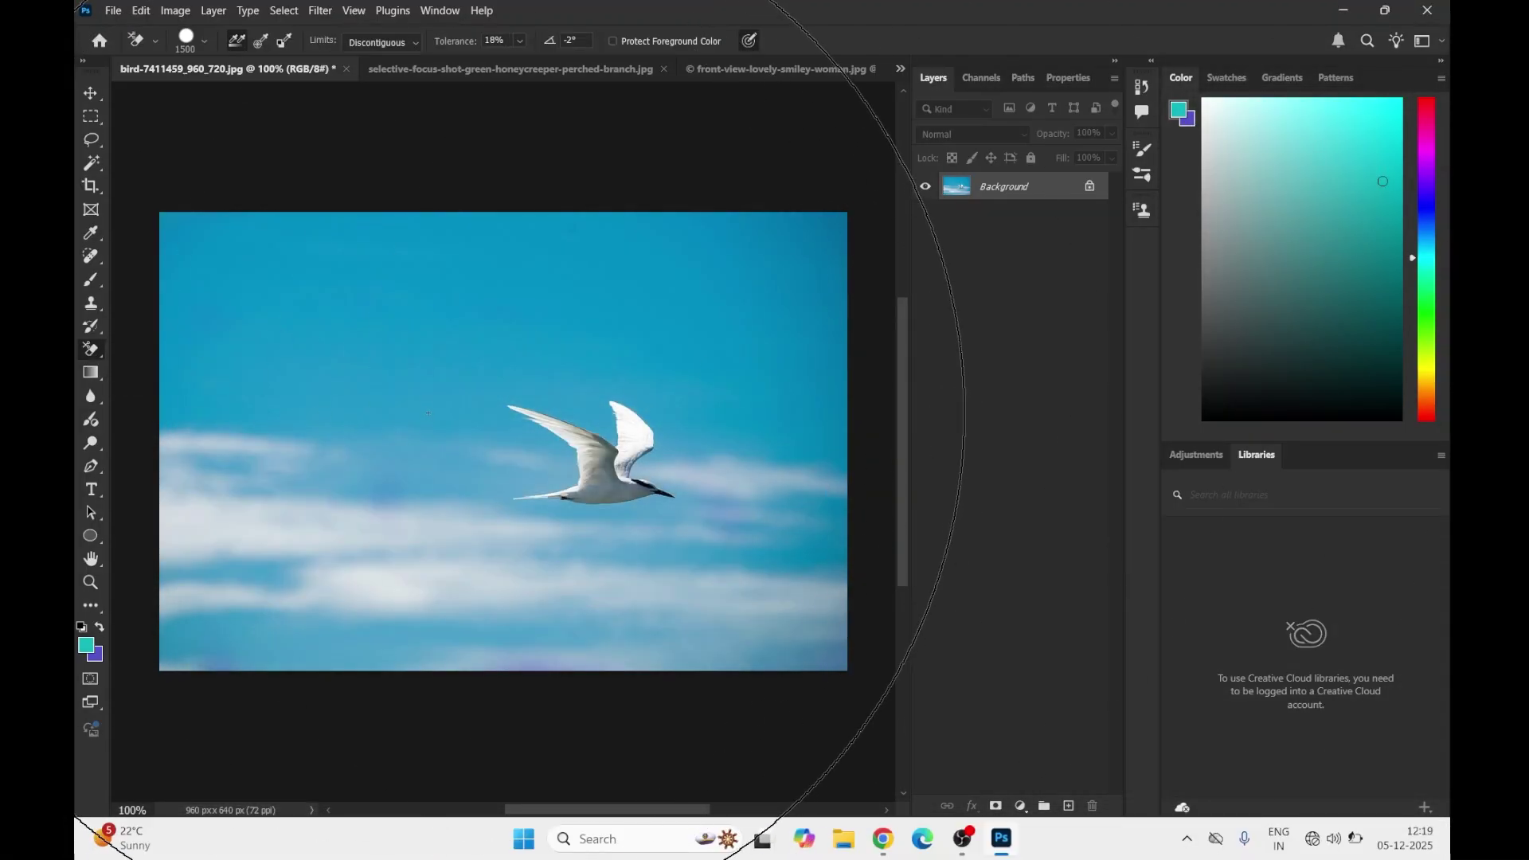
key("bracketleft")
key("bracketleft")
key("bracketleft")
key("bracketleft")
key("bracketleft")
key("bracketleft")
key("bracketleft")
key("bracketleft")
key("bracketleft")
key("bracketleft")
key("bracketleft")
key("bracketleft")
key("bracketleft")
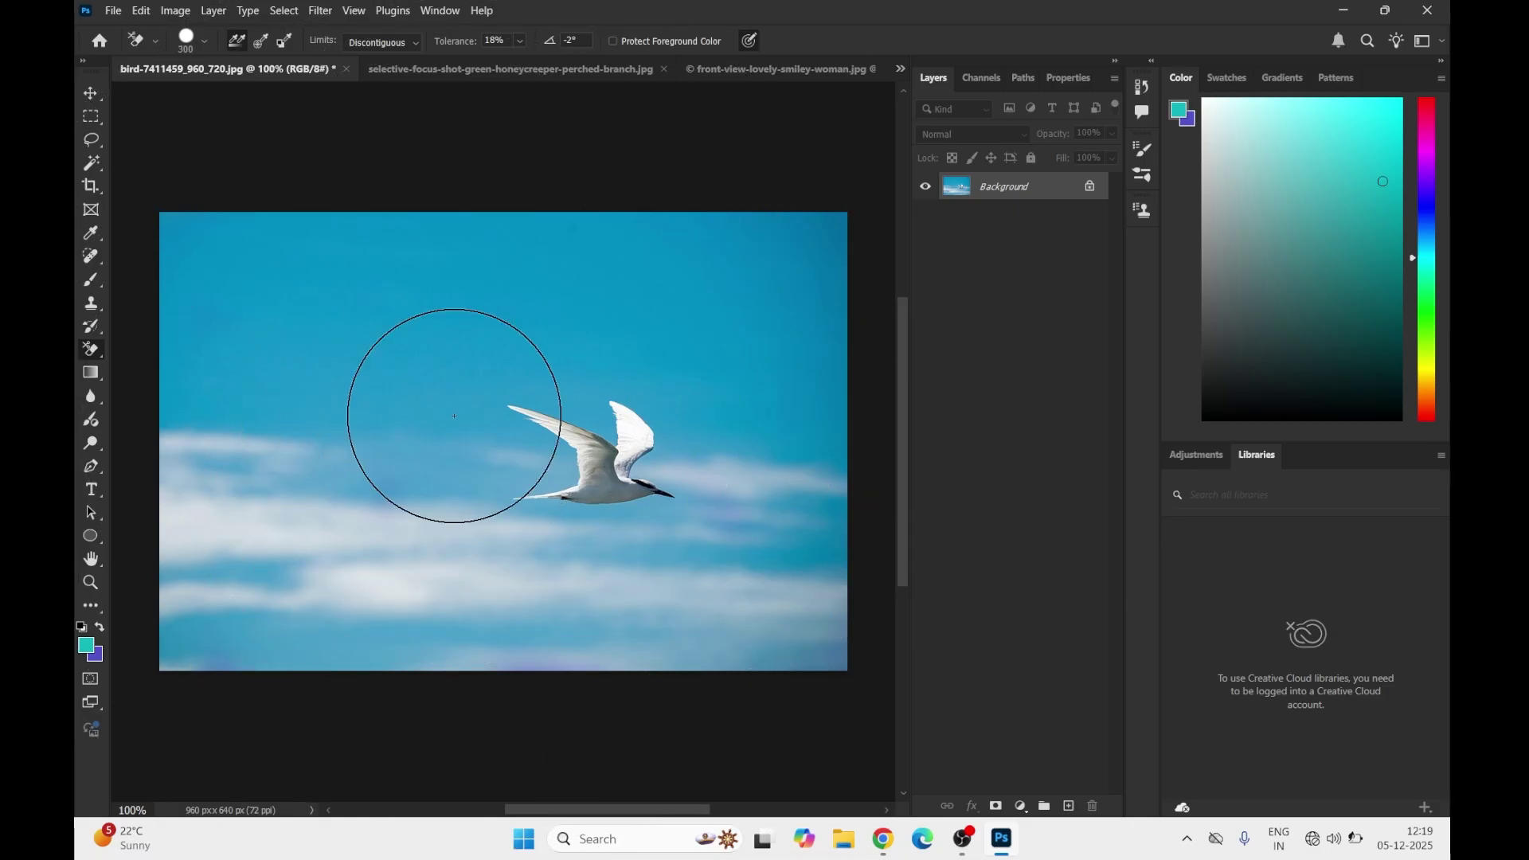
left_click(186, 37)
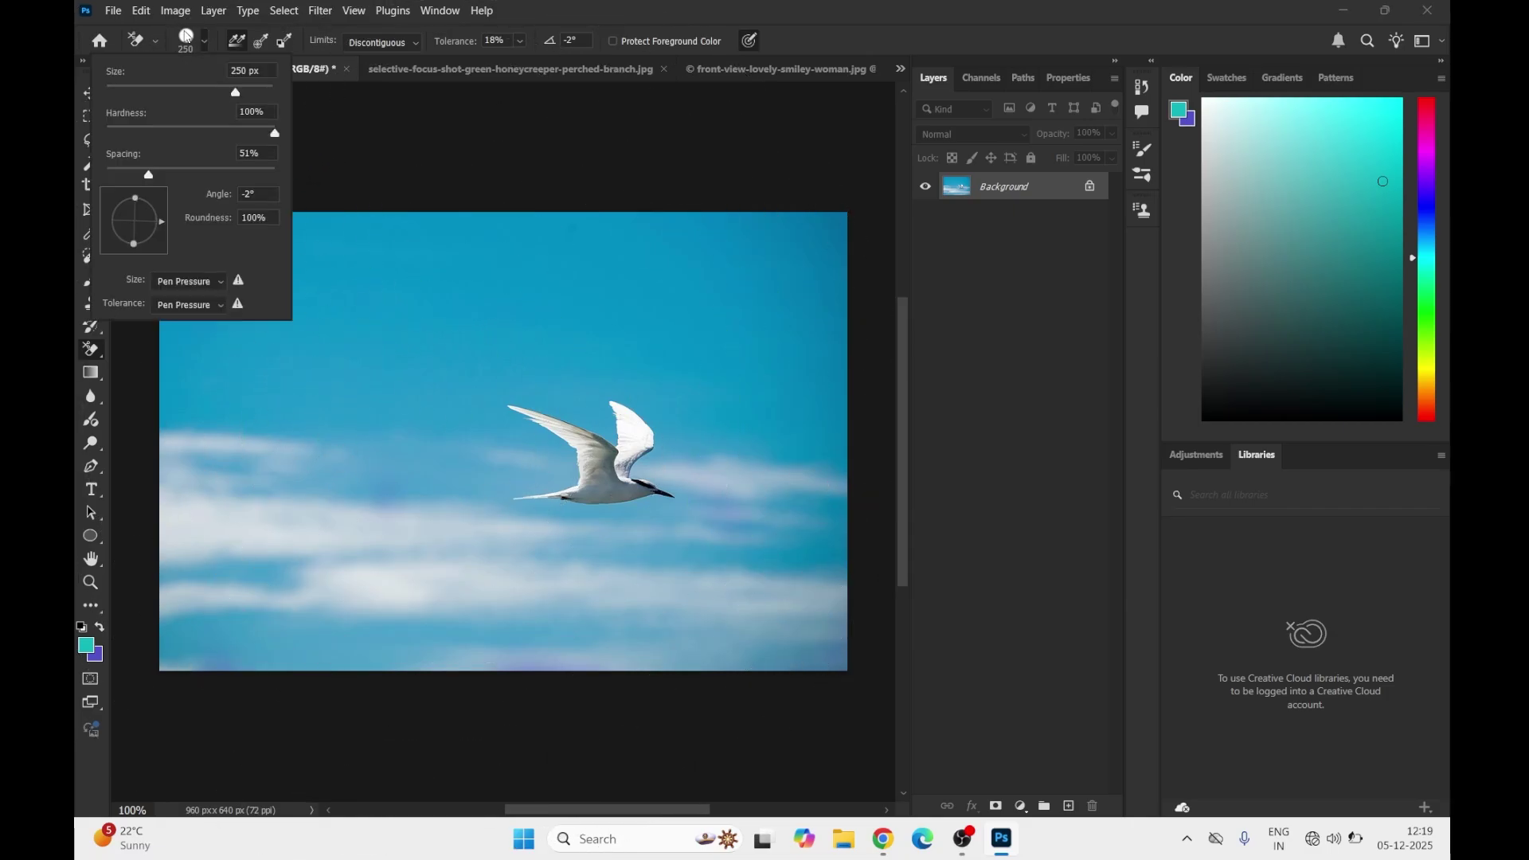
left_click(206, 37)
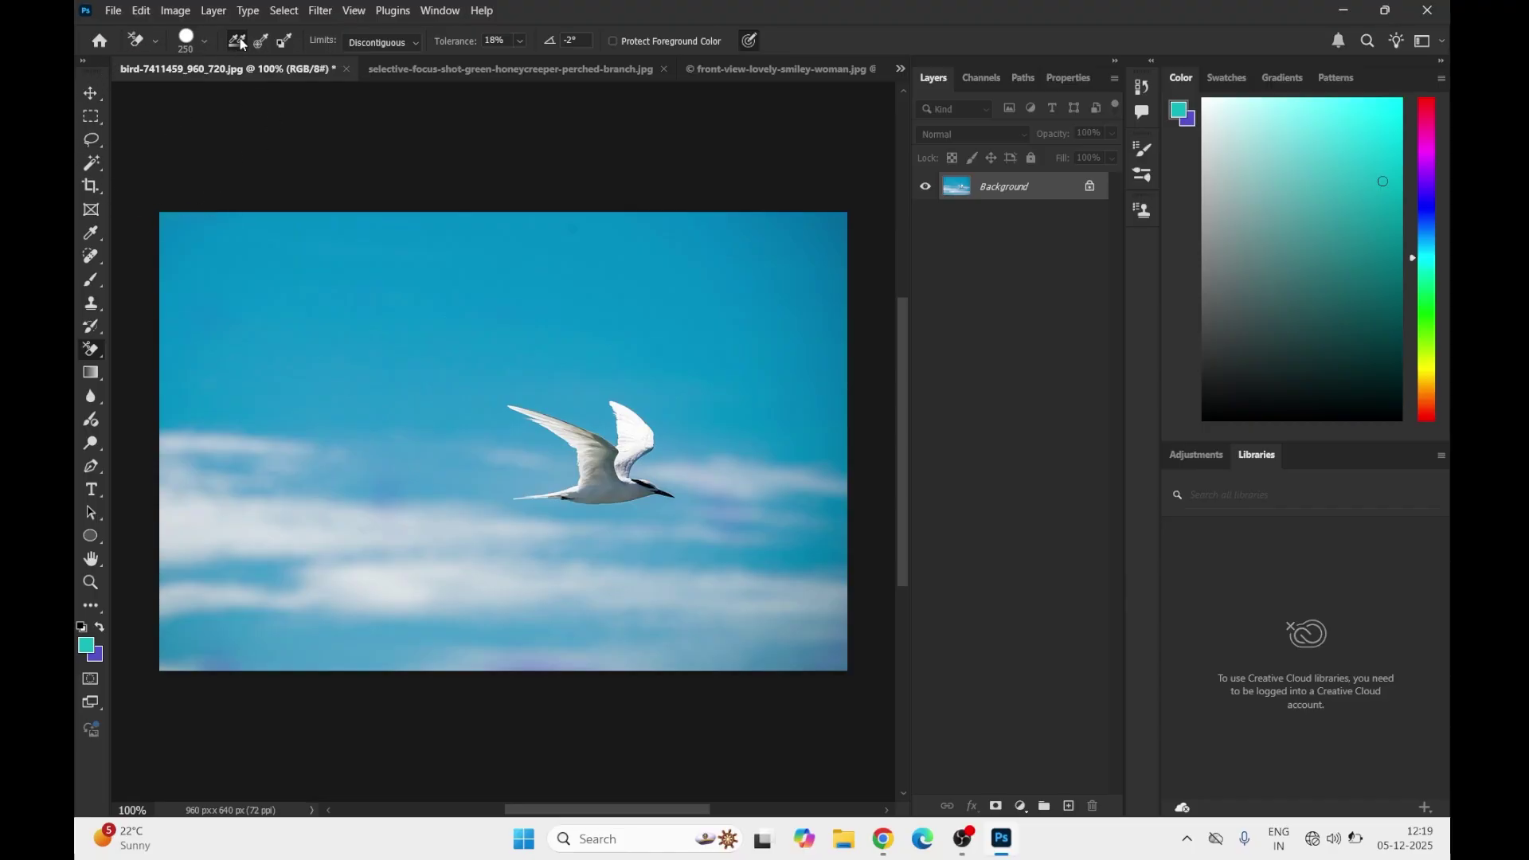
Erase the sky above and beside the bird with Continuous sampling at 250 px, and revert the photo to its saved state
left_click(199, 50)
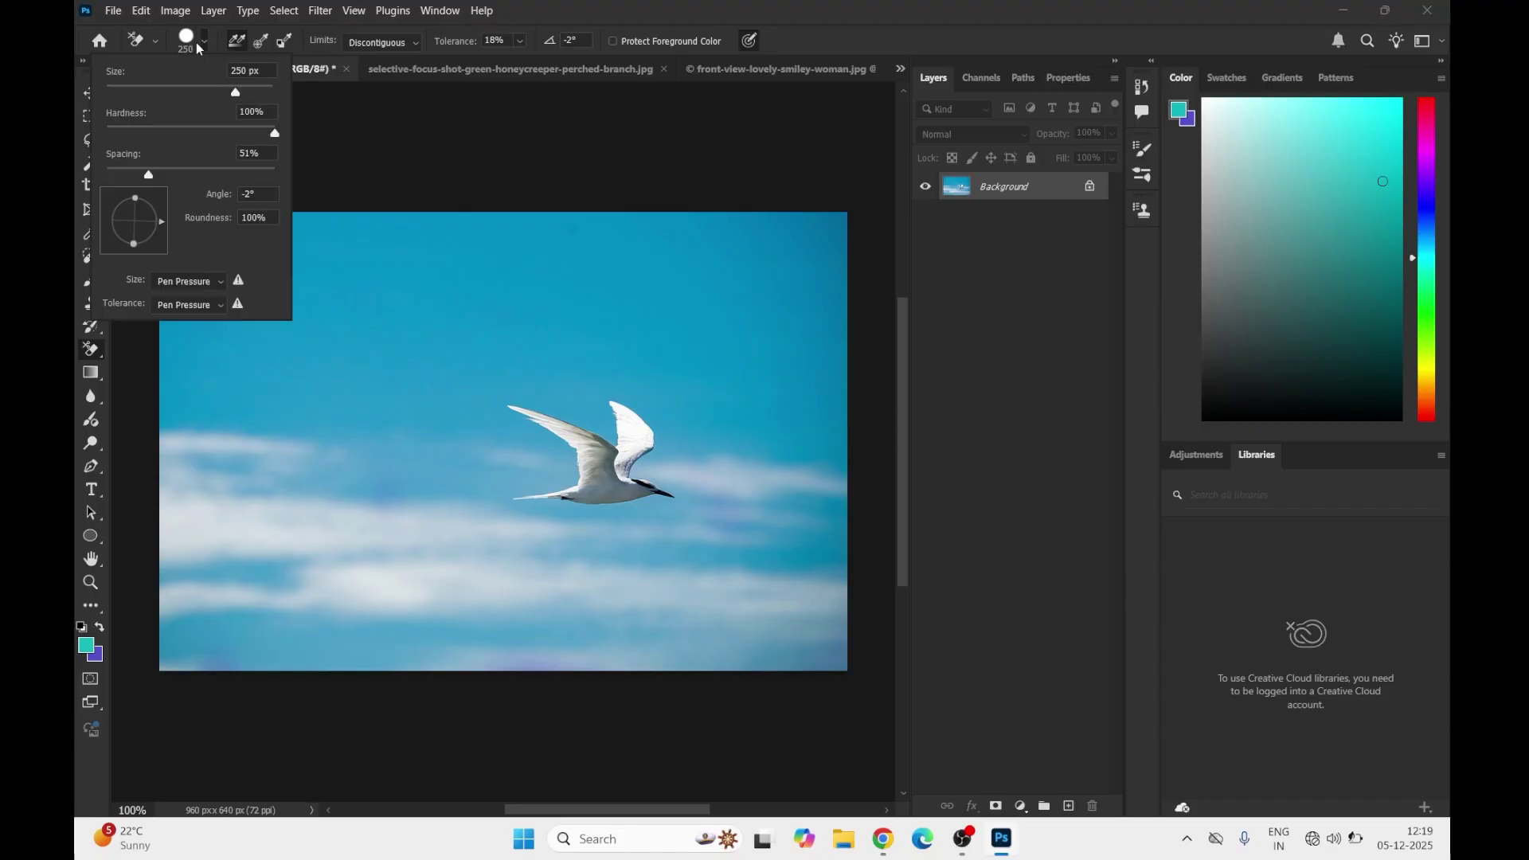
left_click(200, 49)
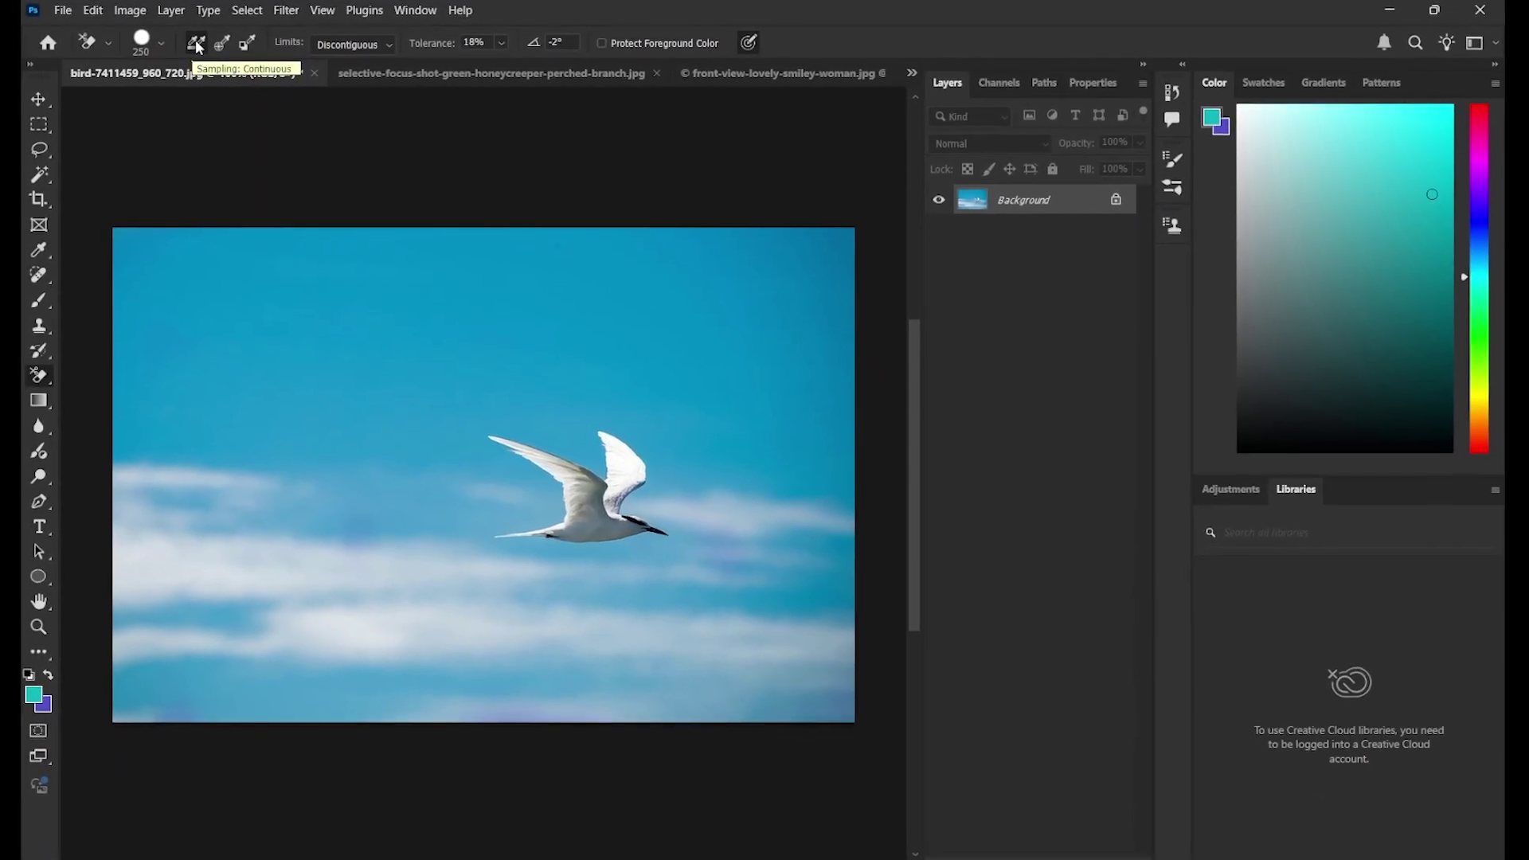
left_click(207, 310)
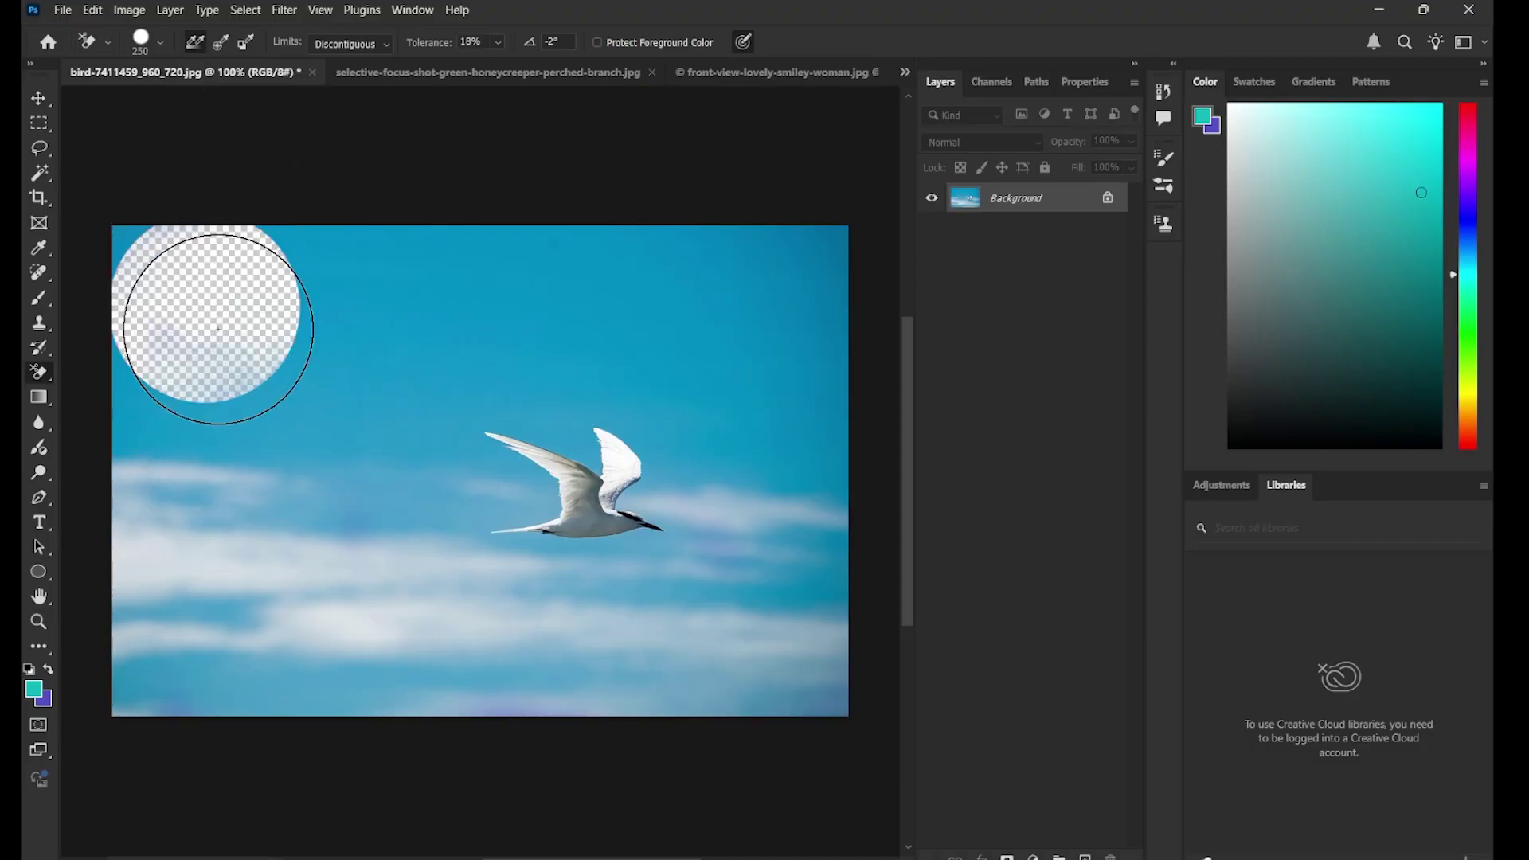
left_click(323, 331)
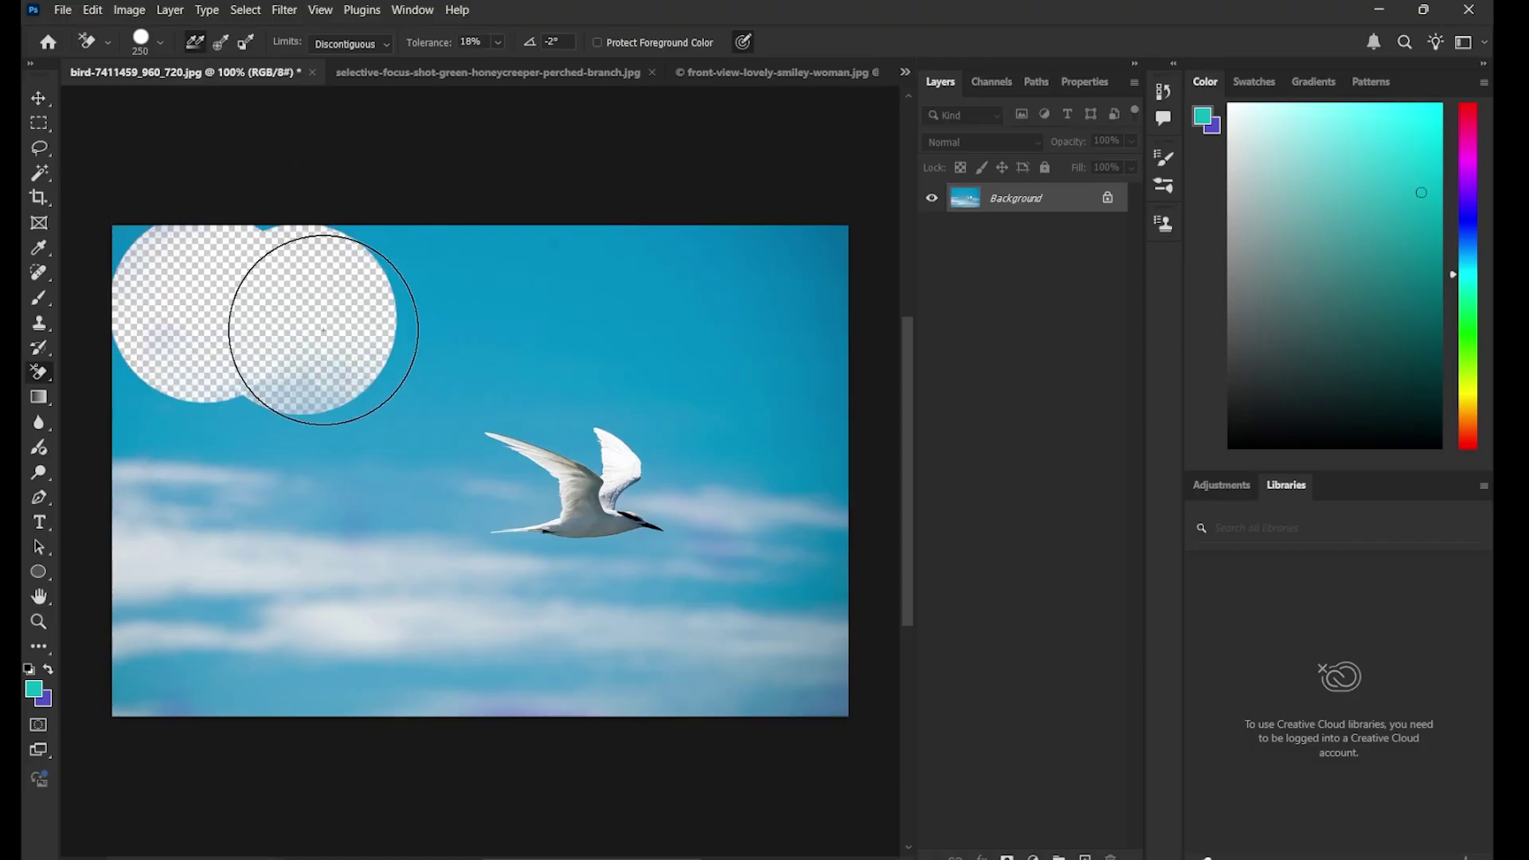
mouse_move(346, 320)
left_mouse_down()
mouse_move(254, 236)
mouse_move(168, 223)
mouse_move(164, 275)
mouse_move(138, 240)
mouse_move(141, 412)
mouse_move(164, 431)
mouse_move(247, 427)
mouse_move(326, 214)
mouse_move(328, 241)
mouse_move(322, 215)
mouse_move(460, 267)
mouse_move(827, 286)
mouse_move(637, 258)
mouse_move(413, 272)
mouse_move(798, 280)
mouse_move(161, 290)
mouse_move(475, 277)
mouse_move(673, 301)
mouse_move(763, 426)
mouse_move(789, 637)
mouse_move(807, 303)
mouse_move(807, 509)
mouse_move(782, 681)
mouse_move(606, 671)
mouse_move(372, 619)
mouse_move(342, 567)
mouse_move(355, 434)
mouse_move(242, 438)
mouse_move(183, 460)
mouse_move(158, 558)
mouse_move(154, 639)
mouse_move(198, 661)
mouse_move(203, 469)
mouse_move(184, 443)
mouse_move(157, 707)
mouse_move(421, 732)
mouse_move(325, 682)
mouse_move(395, 676)
mouse_move(256, 548)
mouse_move(233, 456)
mouse_move(214, 549)
mouse_move(231, 280)
mouse_move(331, 434)
left_mouse_up()
key("F12")
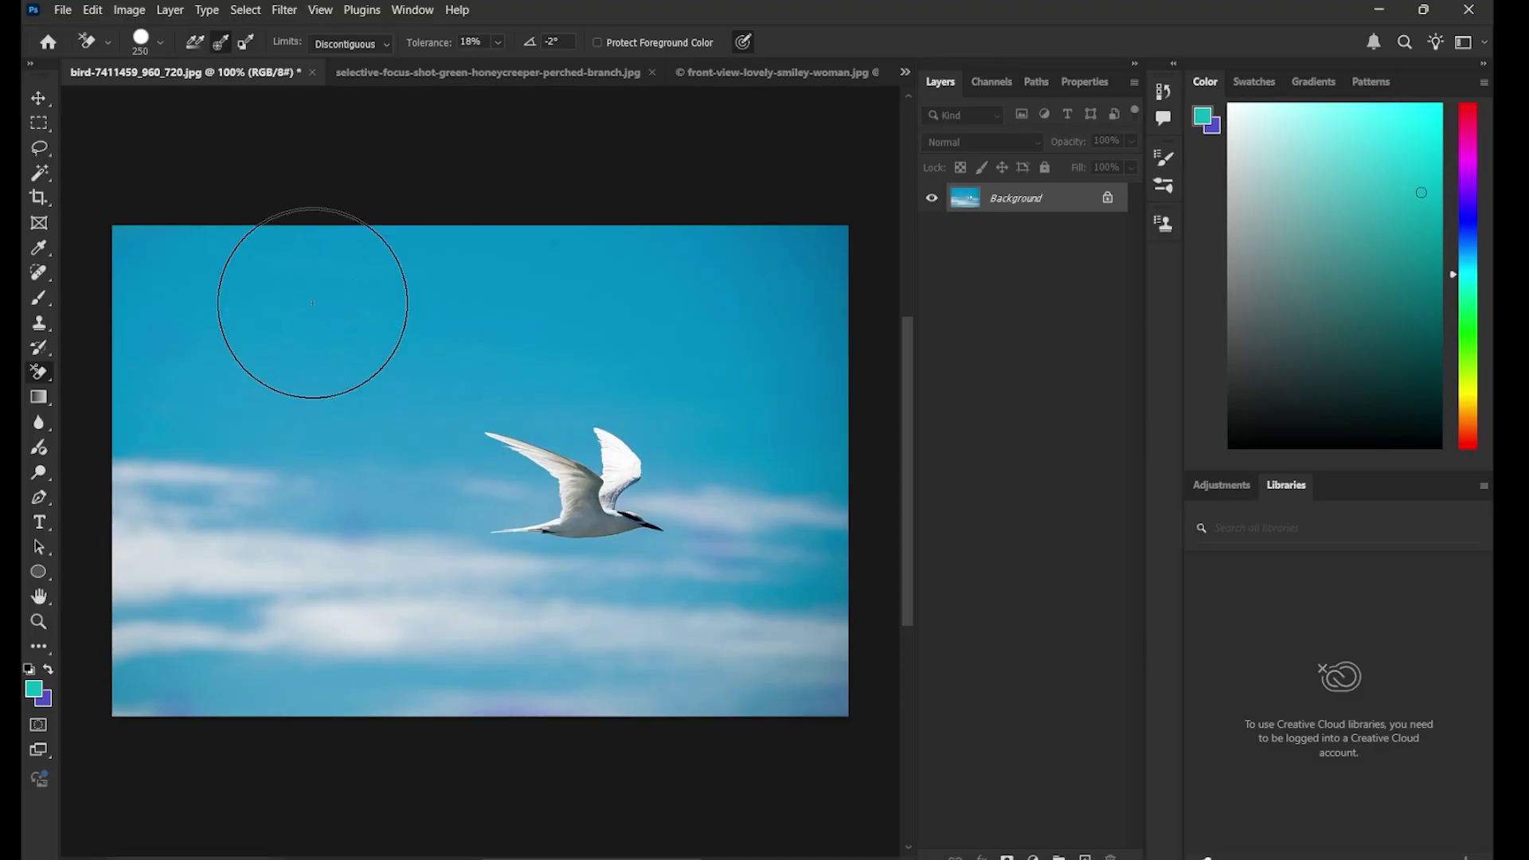
With Once sampling at 18% tolerance, sample the blue sky and erase it across the upper part of the photo
left_click(350, 333)
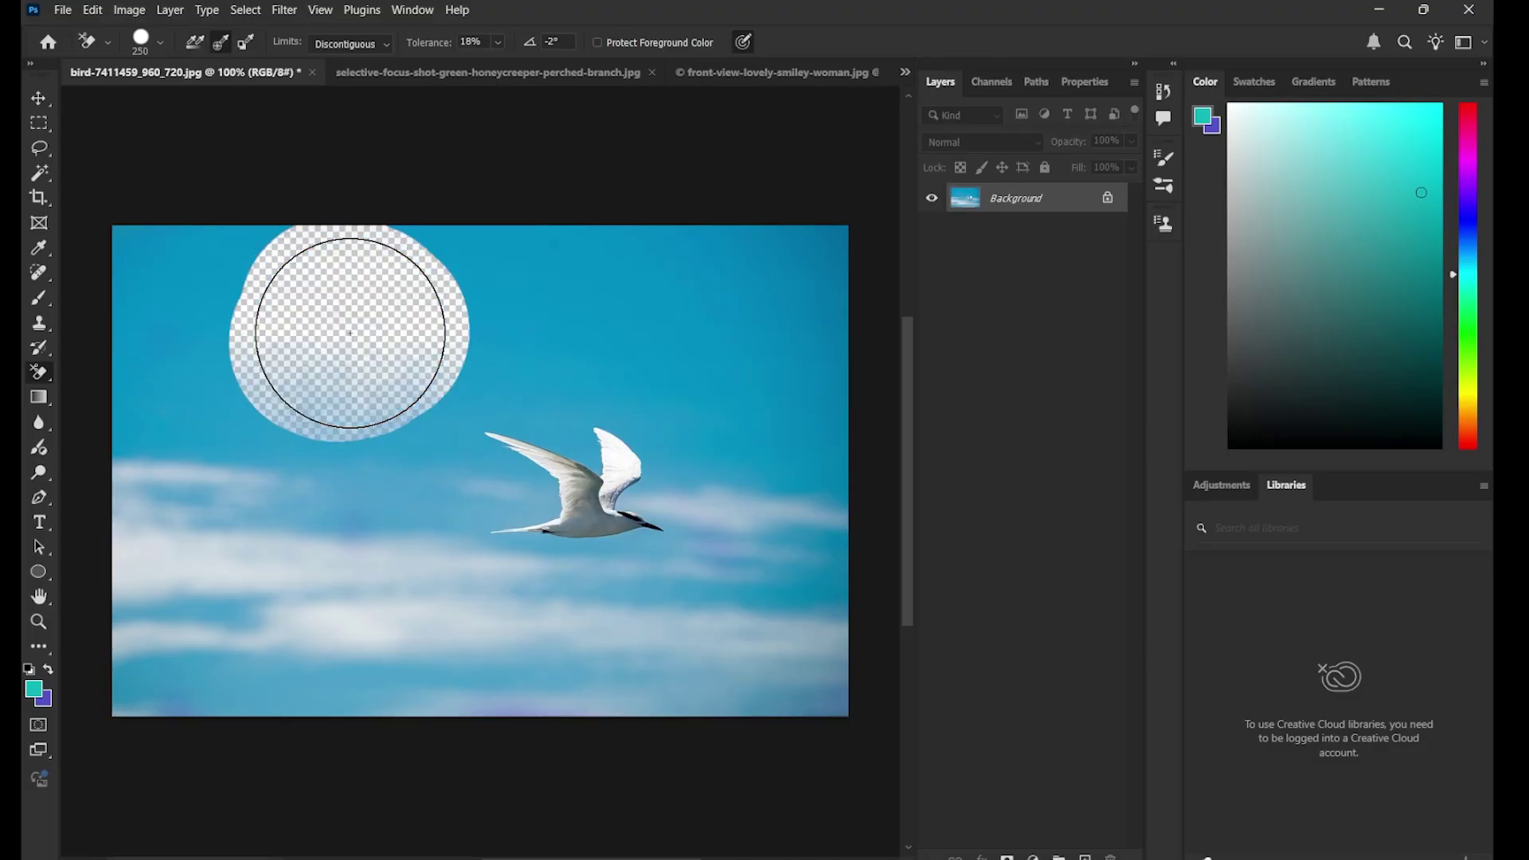
mouse_move(350, 333)
left_mouse_down()
mouse_move(556, 297)
mouse_move(734, 301)
mouse_move(811, 561)
mouse_move(761, 517)
left_mouse_up()
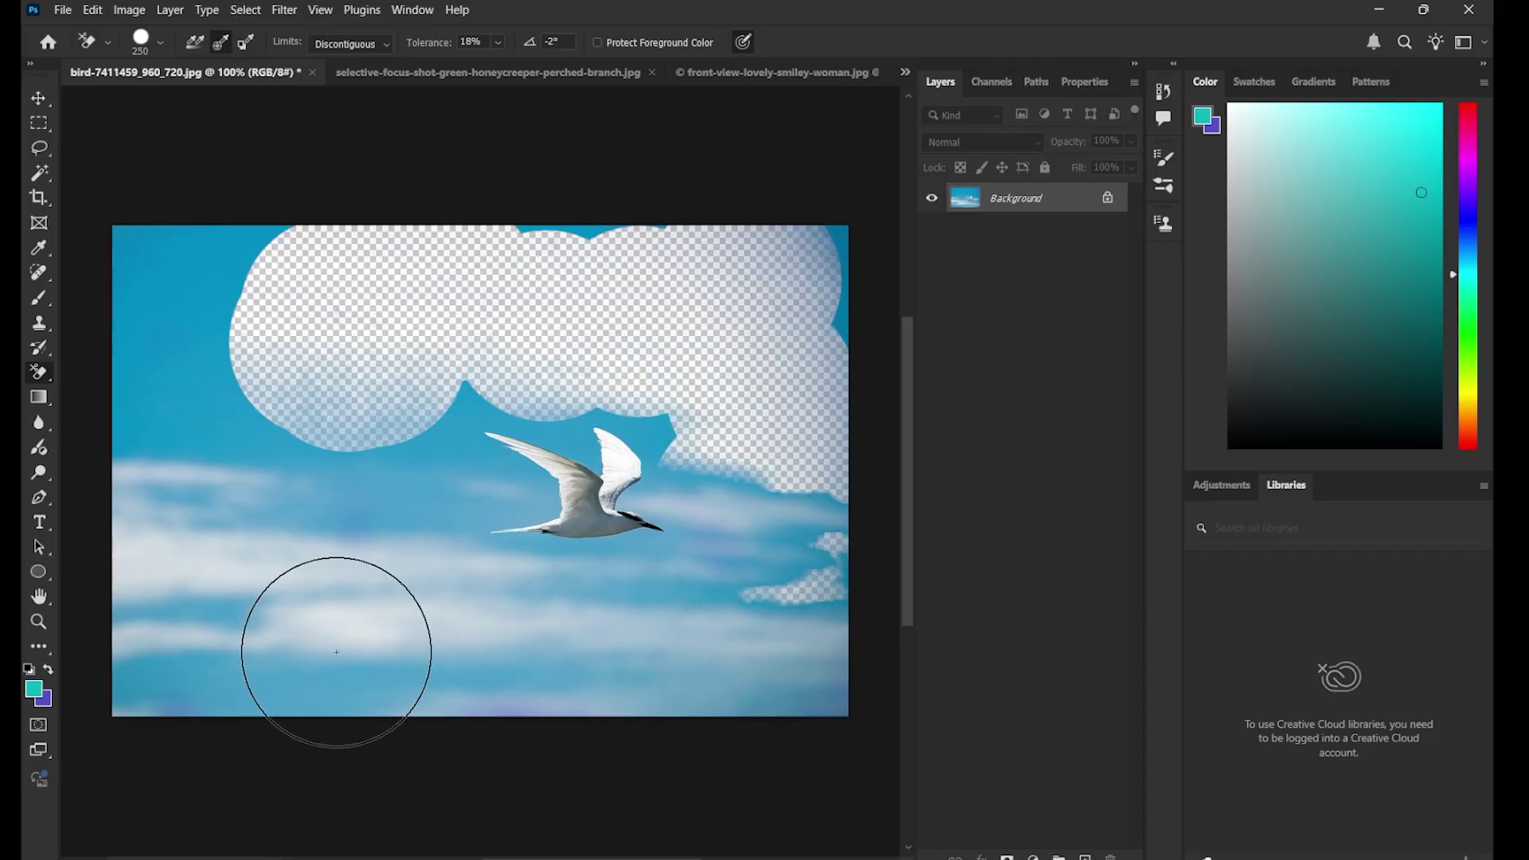
mouse_move(163, 517)
left_mouse_down()
mouse_move(157, 285)
mouse_move(311, 248)
mouse_move(142, 239)
mouse_move(645, 218)
mouse_move(603, 214)
mouse_move(847, 235)
mouse_move(848, 371)
mouse_move(828, 215)
mouse_move(605, 249)
mouse_move(472, 290)
mouse_move(425, 342)
mouse_move(380, 442)
mouse_move(383, 492)
mouse_move(602, 502)
left_mouse_up()
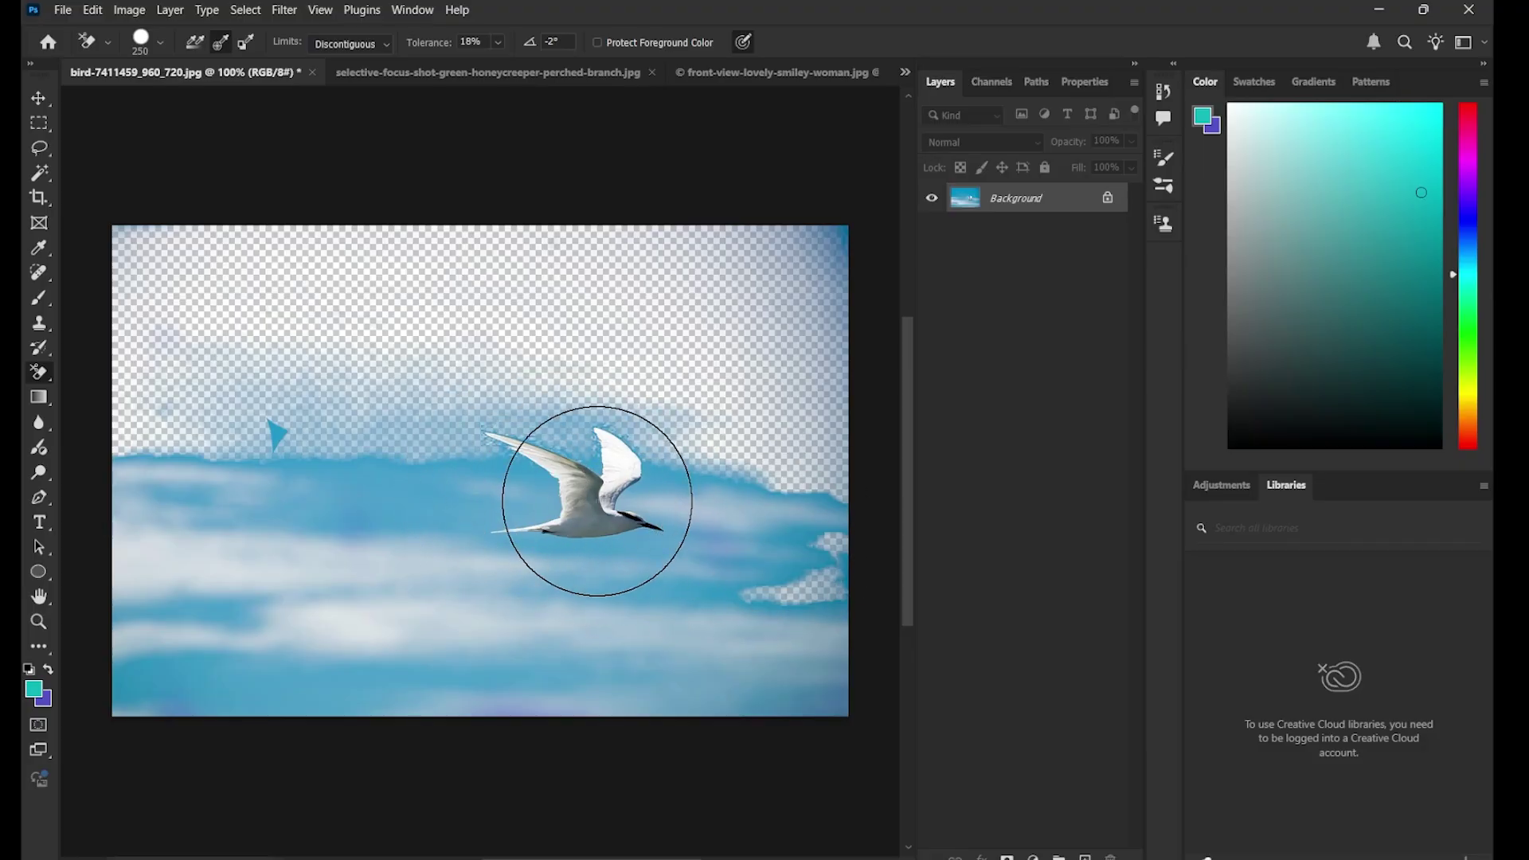
left_click_drag(258, 469, 308, 496)
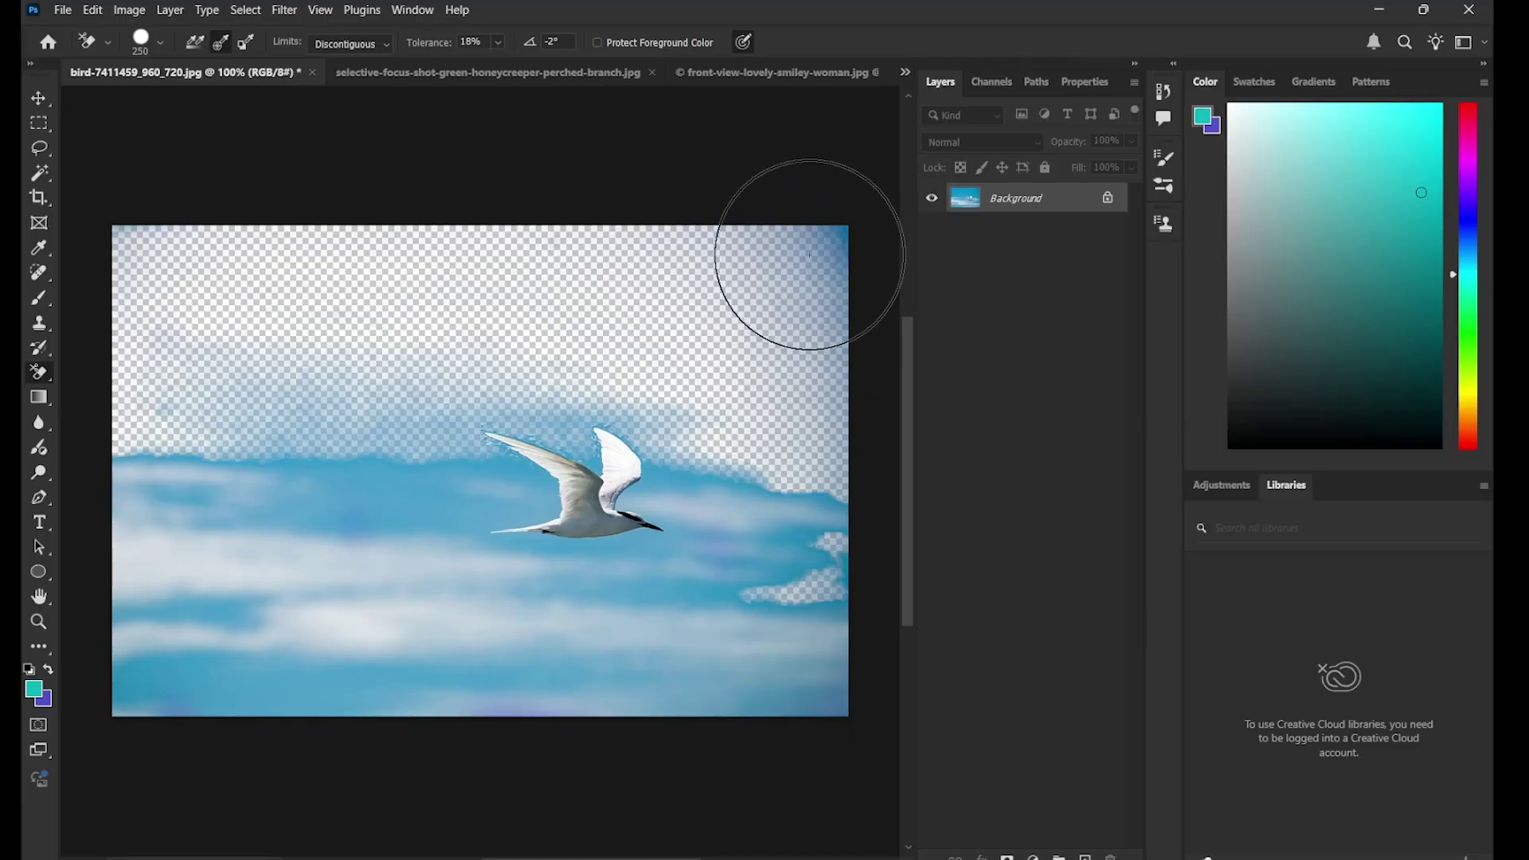
left_click(185, 296)
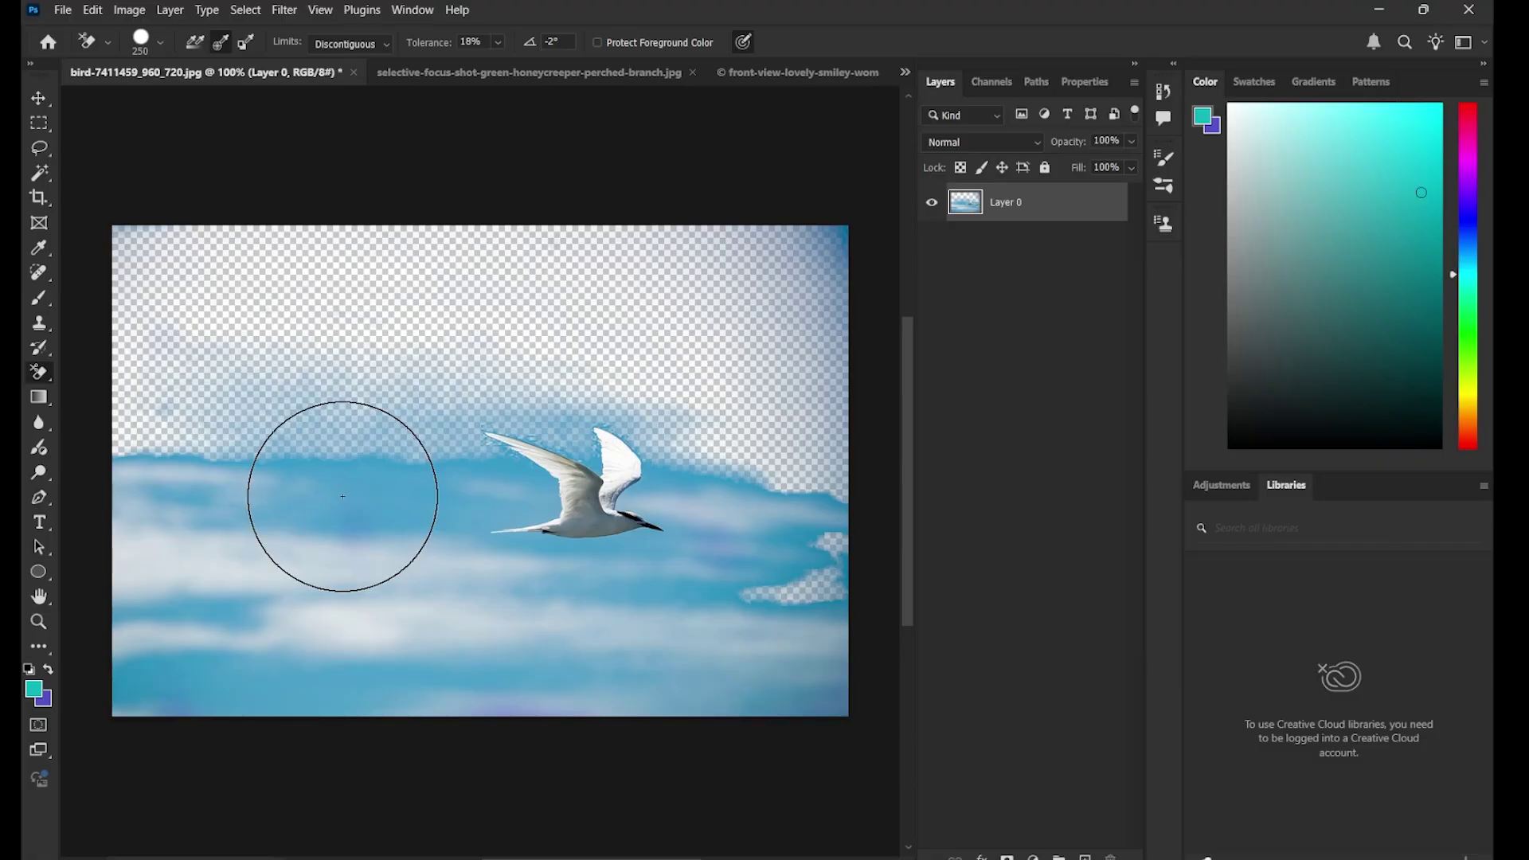
Erase the remaining blue and cloud areas around the bird with repeated Background Eraser strokes
mouse_move(342, 496)
left_mouse_down()
mouse_move(342, 481)
mouse_move(181, 471)
mouse_move(194, 614)
mouse_move(321, 676)
mouse_move(533, 648)
mouse_move(791, 672)
mouse_move(792, 505)
mouse_move(777, 534)
mouse_move(632, 462)
mouse_move(505, 454)
mouse_move(512, 557)
mouse_move(723, 541)
left_mouse_up()
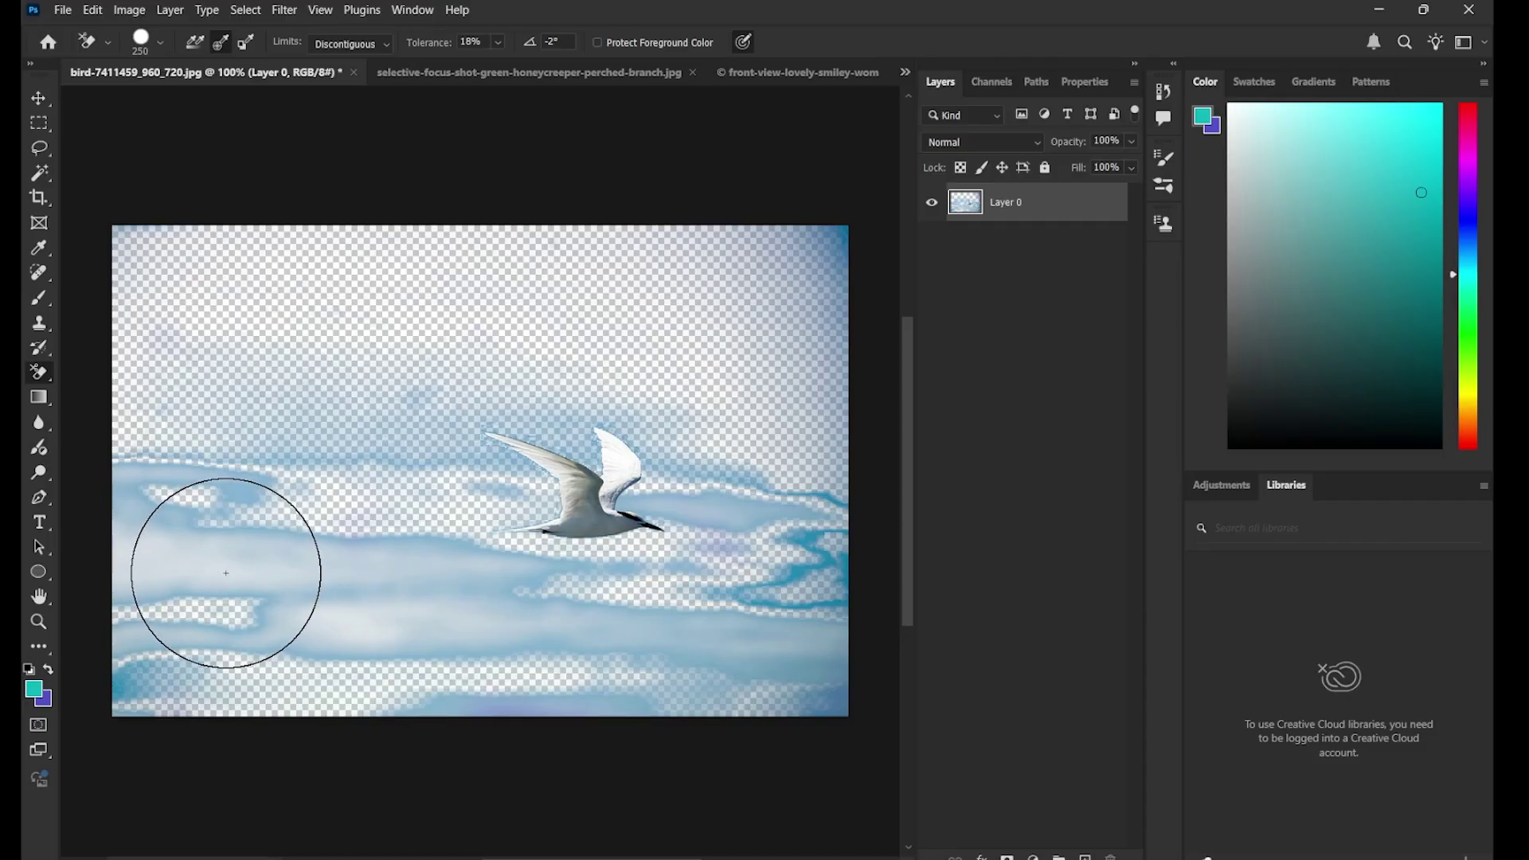
mouse_move(226, 573)
left_mouse_down()
mouse_move(207, 524)
mouse_move(141, 451)
mouse_move(307, 576)
mouse_move(556, 601)
left_mouse_up()
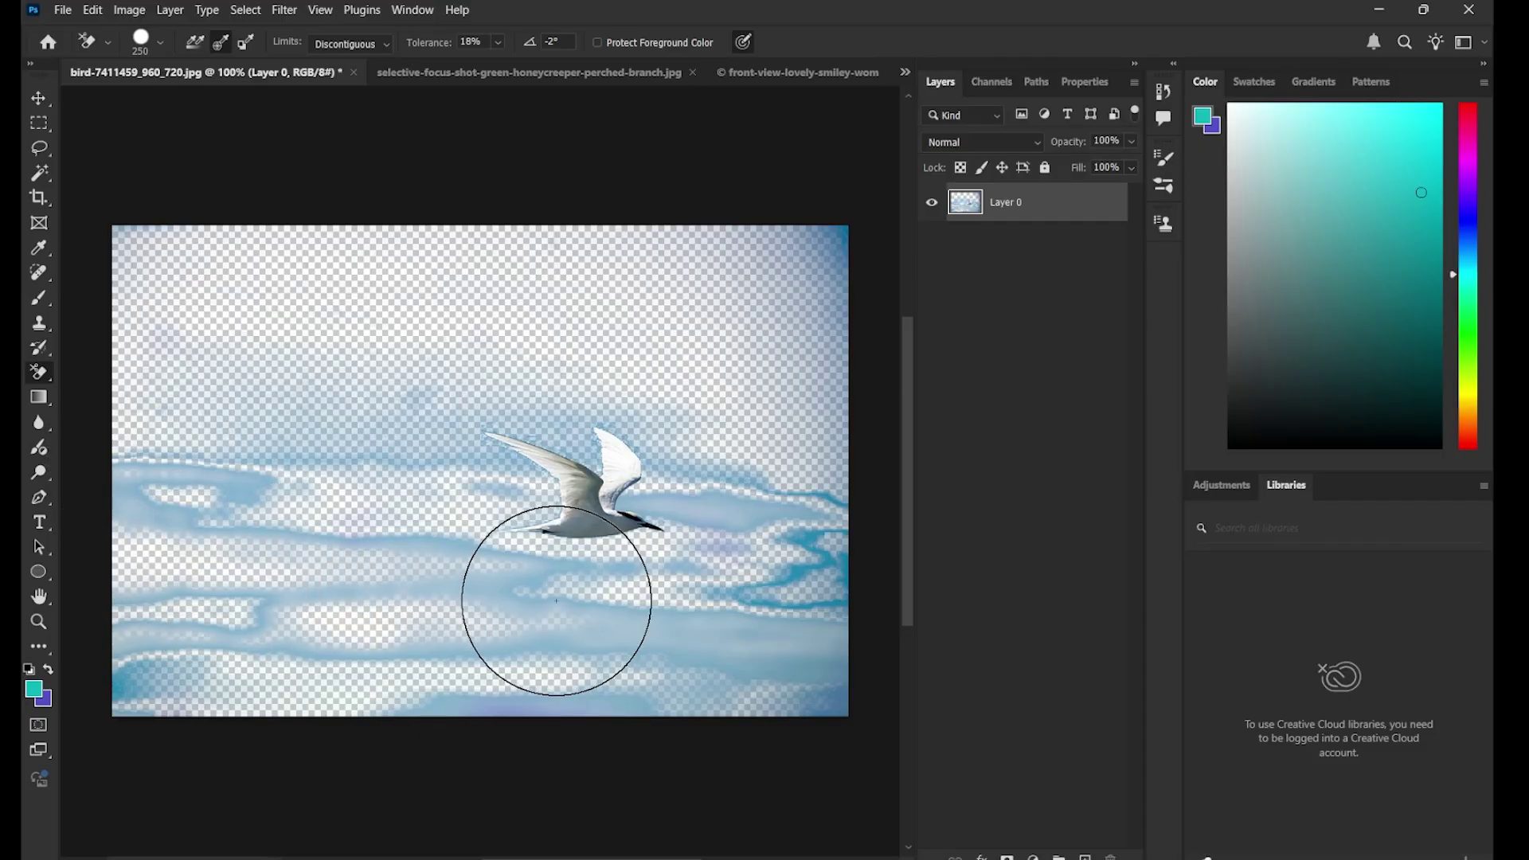
mouse_move(665, 634)
left_mouse_down()
mouse_move(694, 640)
mouse_move(795, 601)
mouse_move(782, 536)
left_mouse_up()
mouse_move(740, 490)
left_mouse_down()
mouse_move(685, 484)
mouse_move(674, 454)
mouse_move(526, 416)
mouse_move(551, 434)
mouse_move(396, 428)
mouse_move(450, 442)
mouse_move(176, 481)
mouse_move(237, 682)
mouse_move(144, 679)
mouse_move(141, 641)
mouse_move(391, 630)
mouse_move(308, 651)
mouse_move(263, 406)
left_mouse_up()
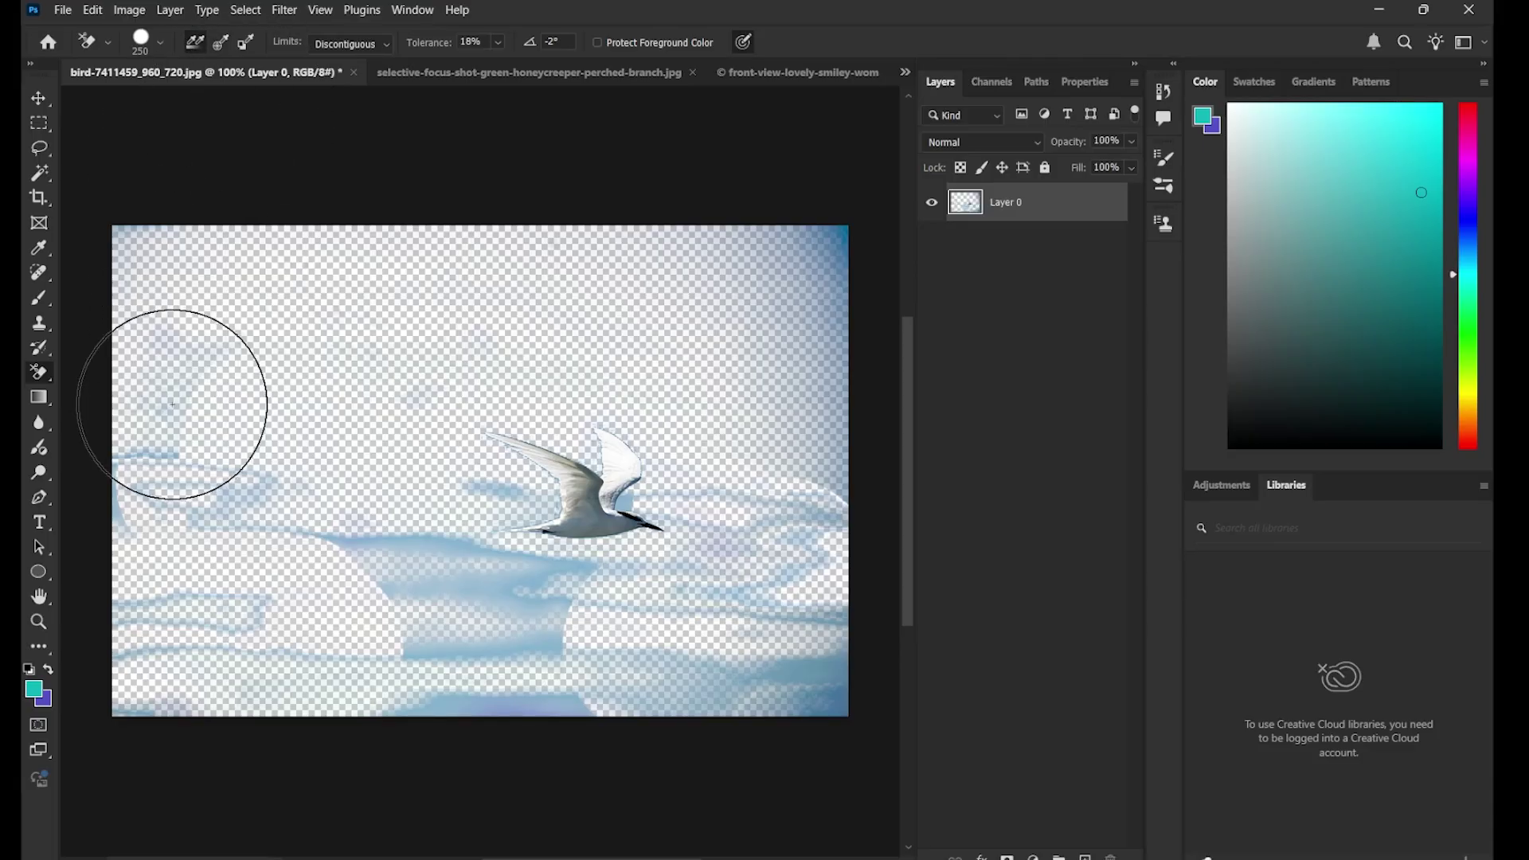
Erase across the leftover sky and over the bird with Continuous sampling, and revert the photo to its saved state
left_click_drag(164, 341, 160, 256)
mouse_move(149, 394)
left_mouse_down()
mouse_move(178, 512)
mouse_move(164, 642)
mouse_move(155, 414)
mouse_move(178, 266)
mouse_move(396, 246)
mouse_move(752, 274)
mouse_move(838, 356)
mouse_move(810, 614)
mouse_move(796, 632)
mouse_move(805, 471)
mouse_move(747, 484)
mouse_move(646, 454)
mouse_move(580, 491)
mouse_move(531, 496)
mouse_move(655, 498)
mouse_move(638, 519)
left_mouse_up()
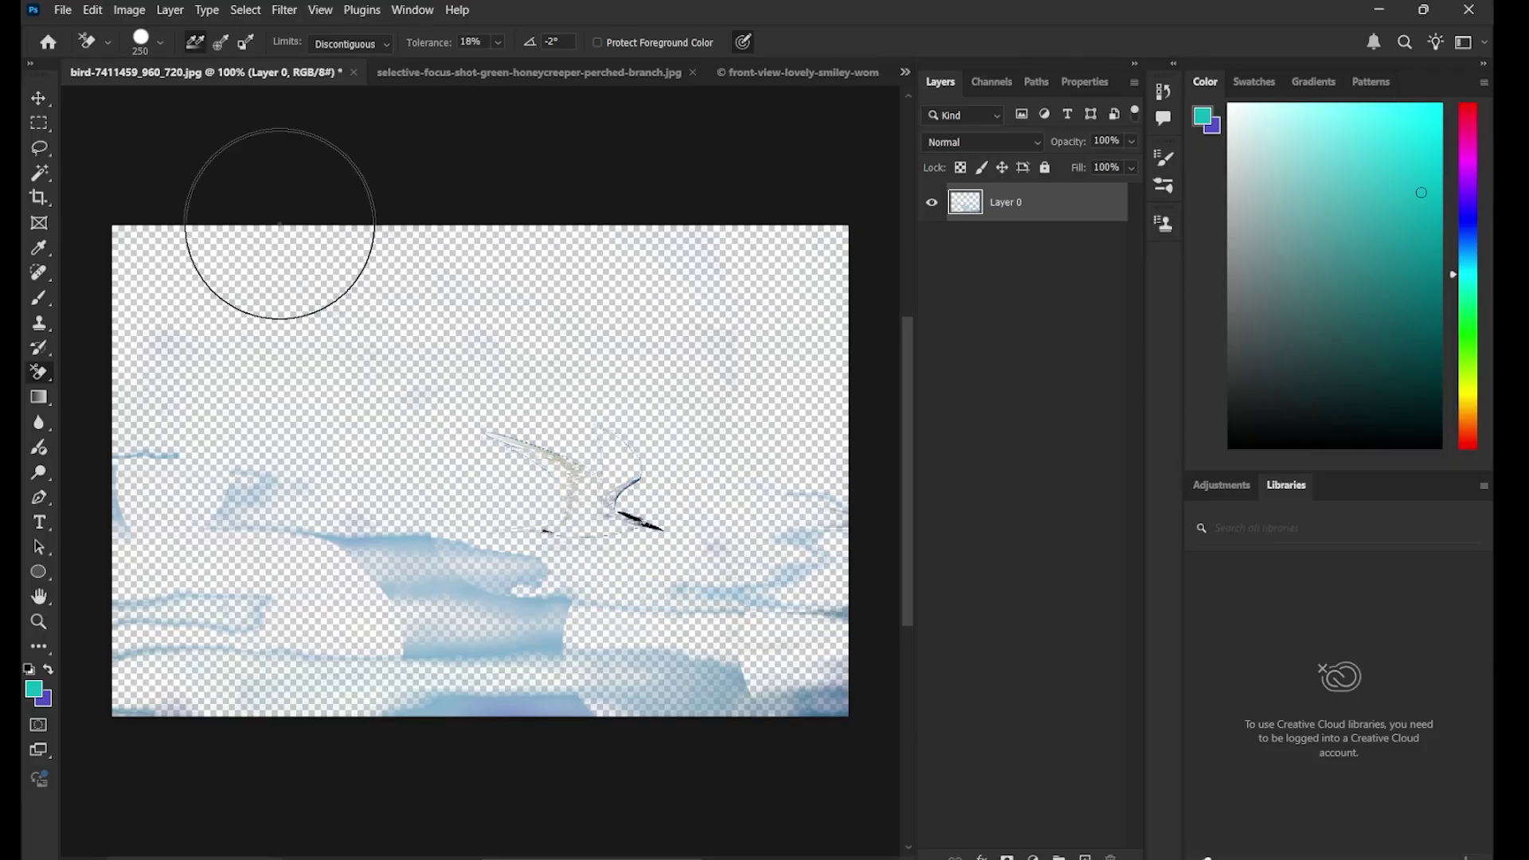
left_click(56, 12)
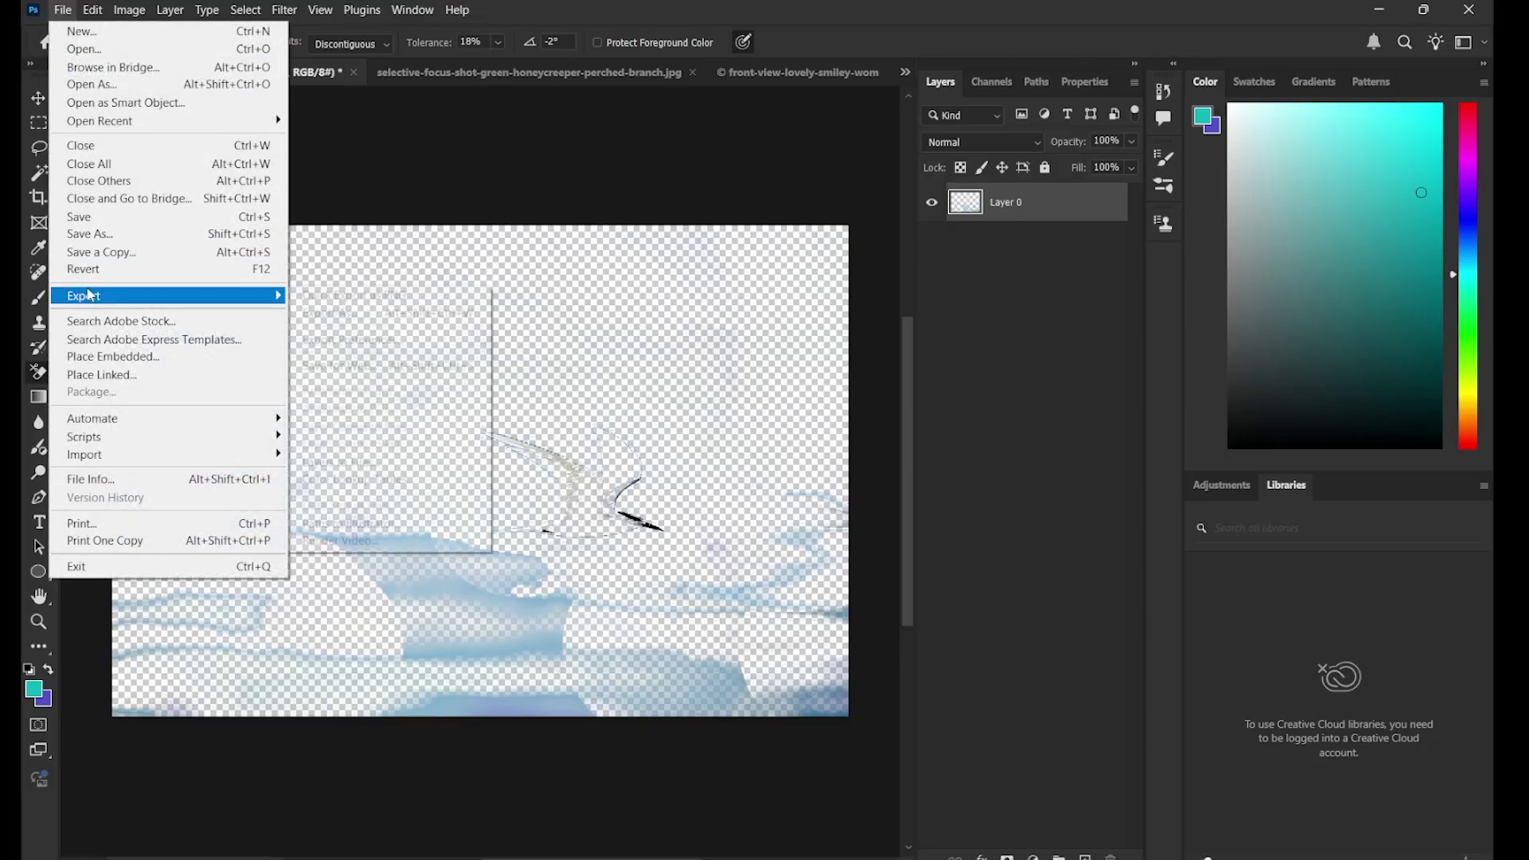
left_click(120, 271)
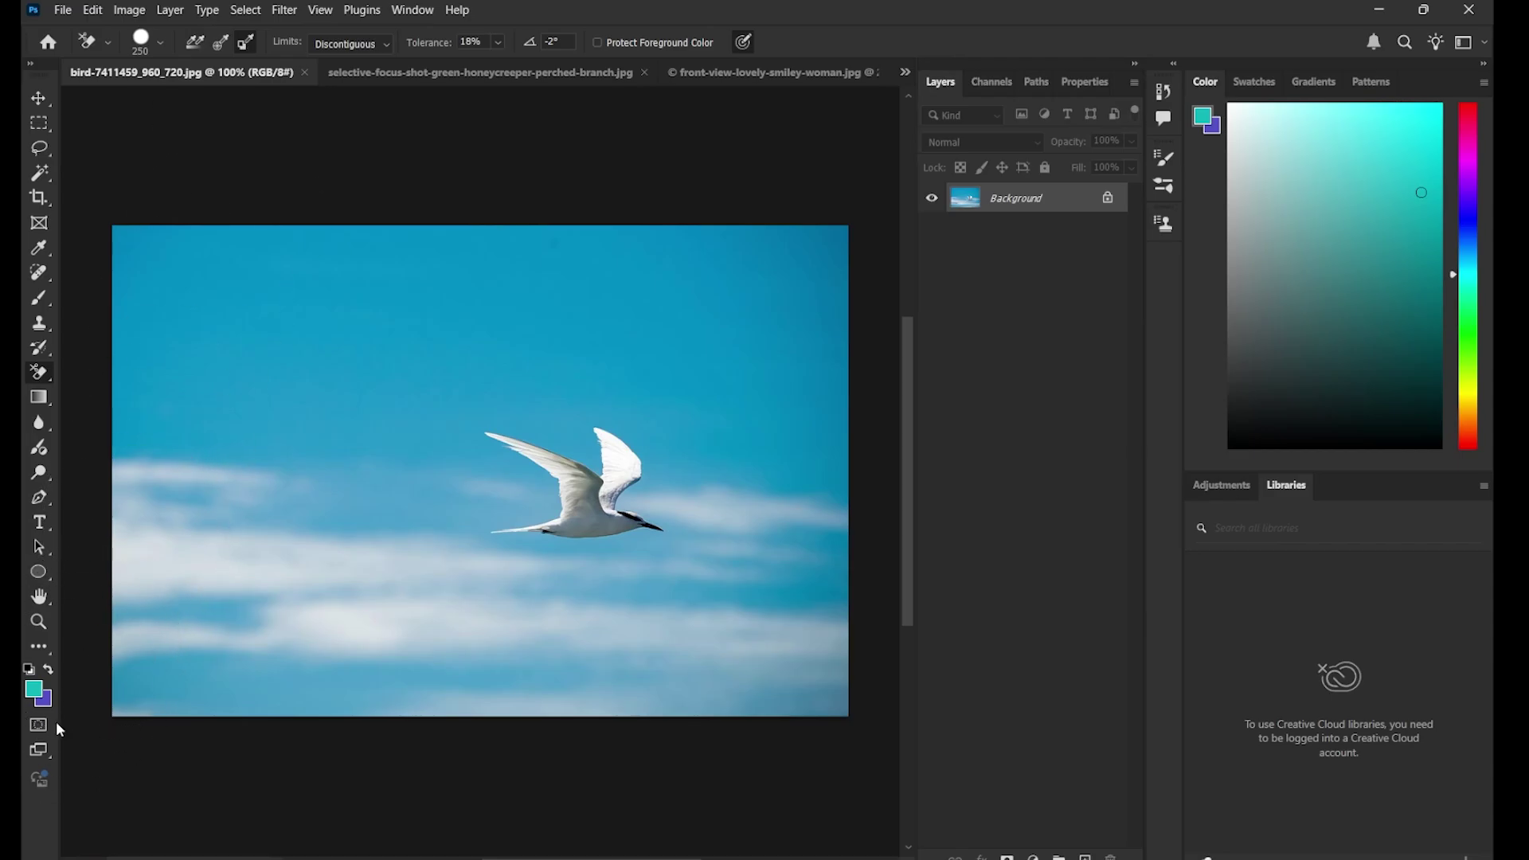
Sample the cloud colour #9cbcd1 as the background colour and erase the clouds with Background Swatch sampling
left_click(46, 704)
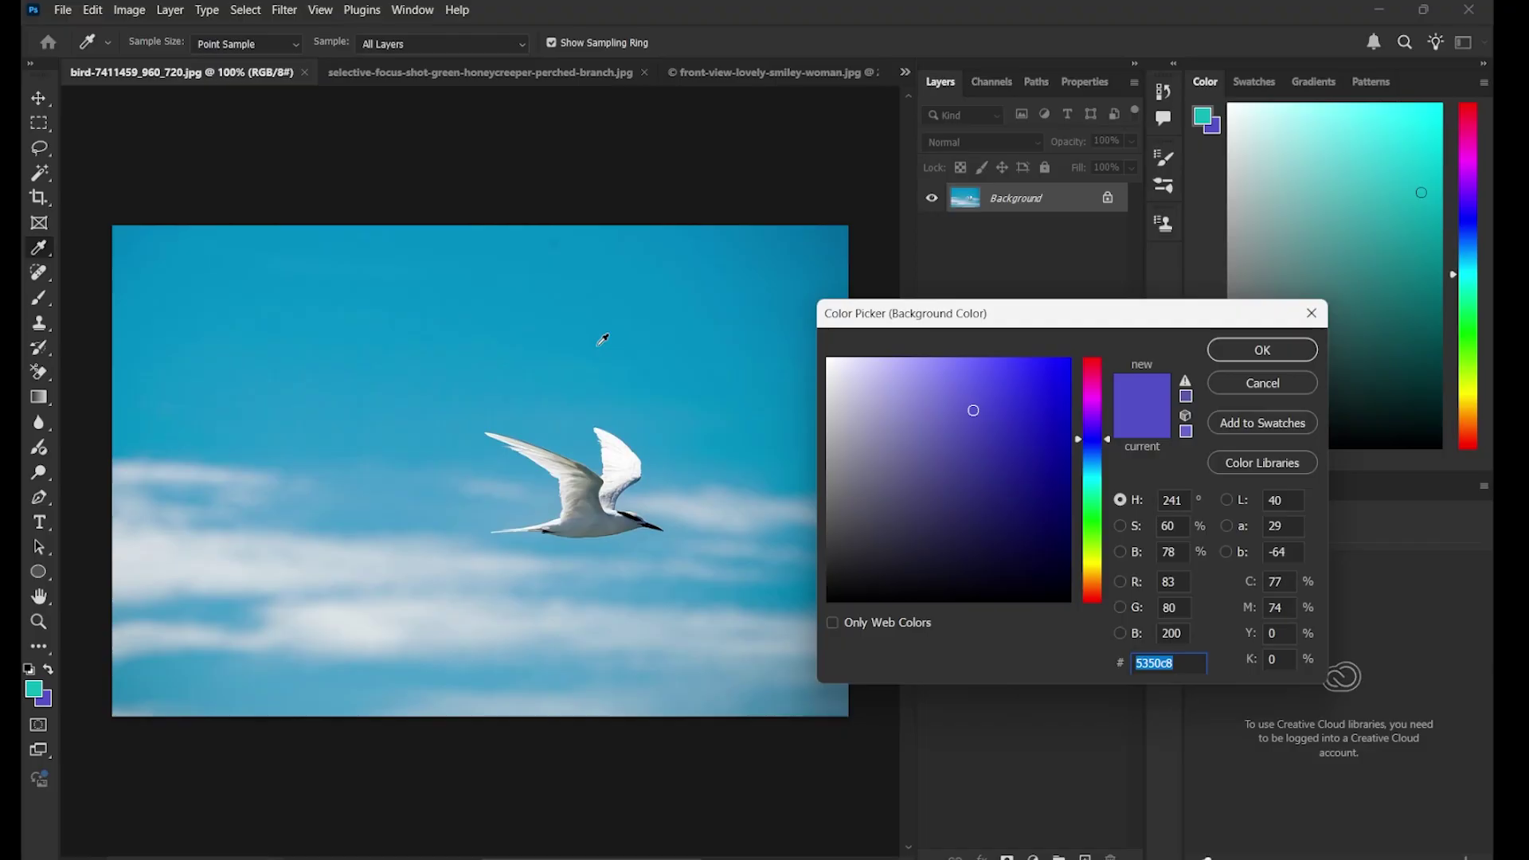
left_click(735, 505)
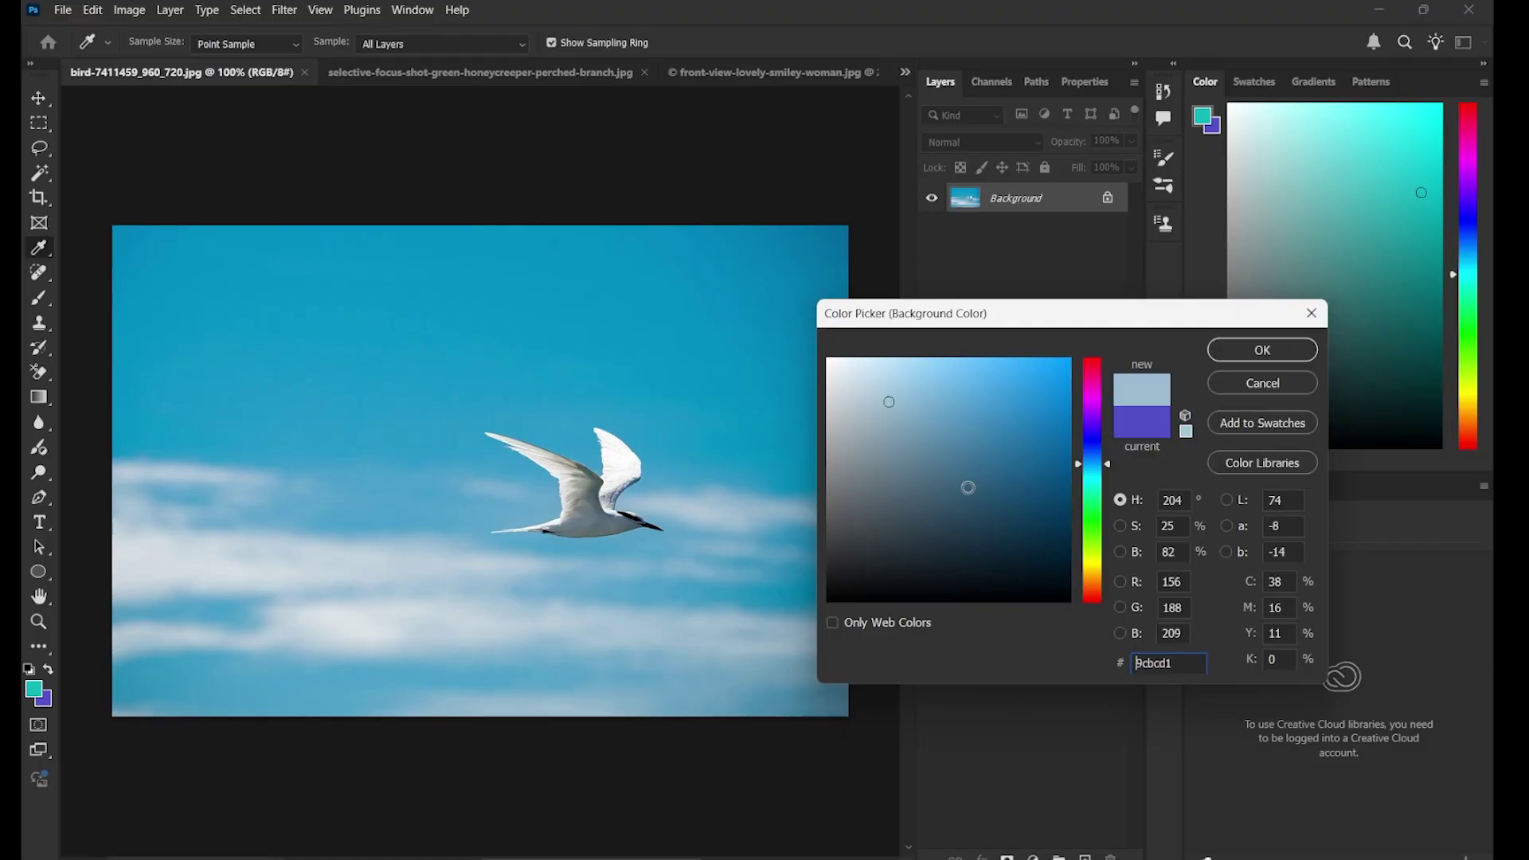
left_click(1277, 351)
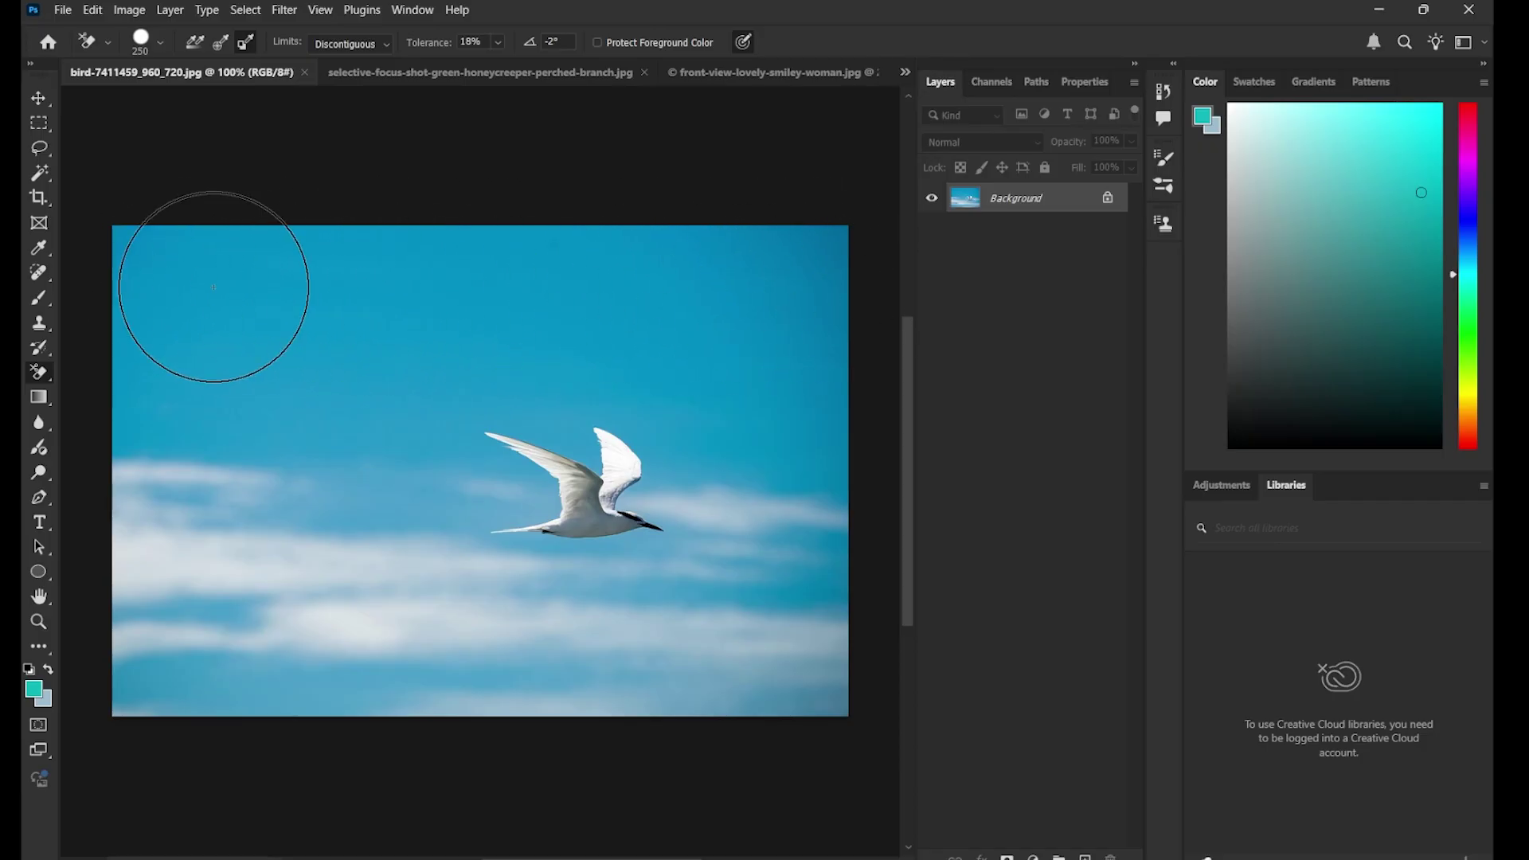
mouse_move(213, 287)
left_mouse_down()
mouse_move(202, 615)
mouse_move(272, 683)
mouse_move(375, 676)
mouse_move(380, 605)
mouse_move(348, 548)
mouse_move(421, 549)
mouse_move(507, 596)
mouse_move(553, 568)
mouse_move(527, 467)
mouse_move(577, 450)
mouse_move(639, 460)
mouse_move(725, 527)
mouse_move(811, 539)
mouse_move(806, 574)
mouse_move(663, 648)
mouse_move(225, 689)
mouse_move(177, 670)
mouse_move(183, 513)
left_mouse_up()
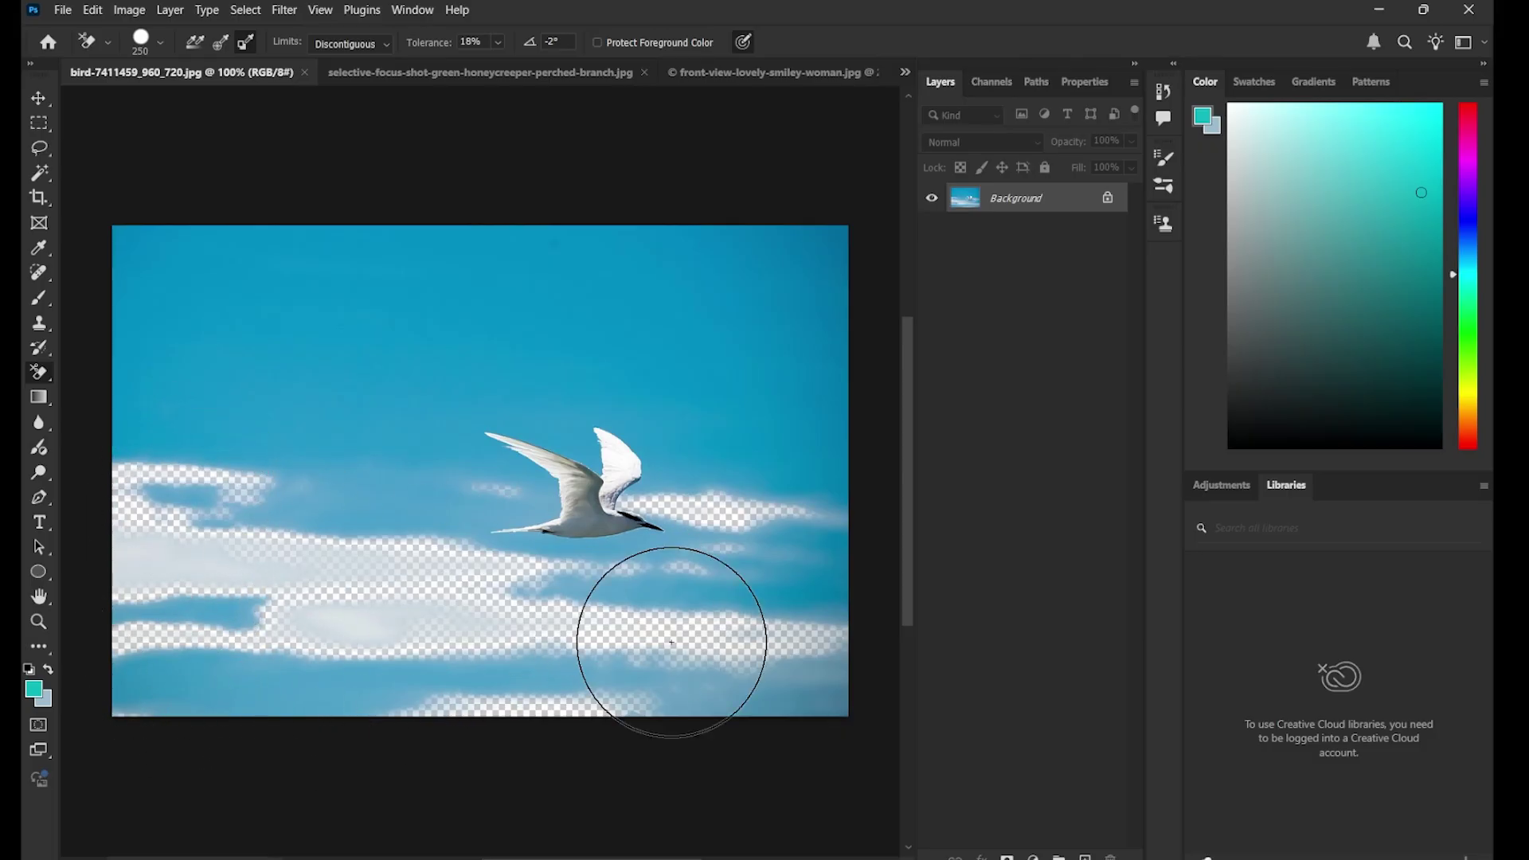
mouse_move(671, 642)
left_mouse_down()
mouse_move(403, 666)
mouse_move(212, 488)
mouse_move(288, 427)
left_mouse_up()
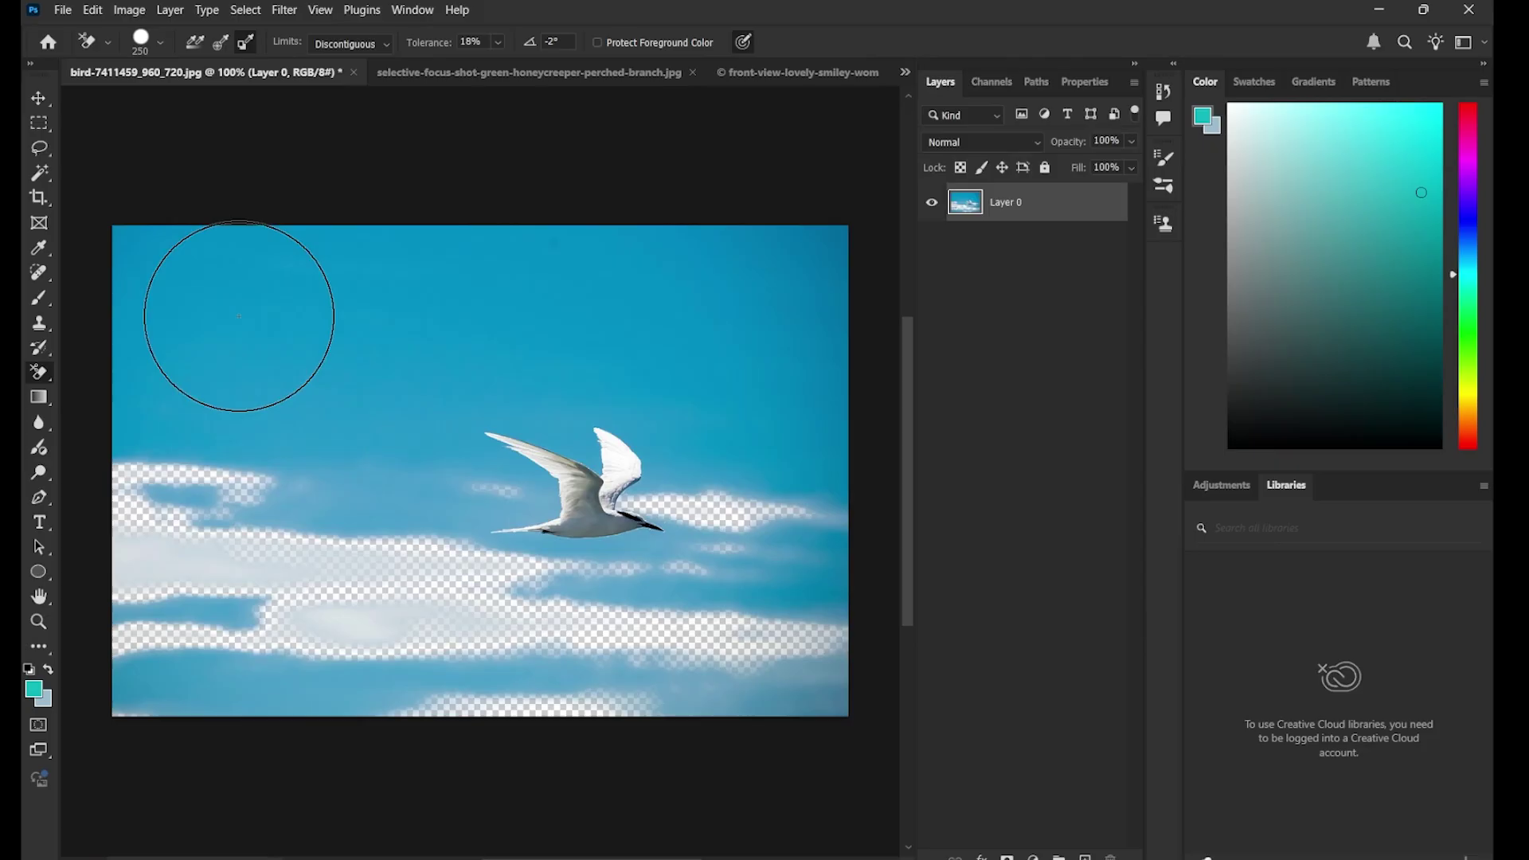
Sample sky blue #0692c5 as the background colour, erase the upper blue sky with Background Swatch sampling, and try Continuous sampling across the bird
left_click(46, 702)
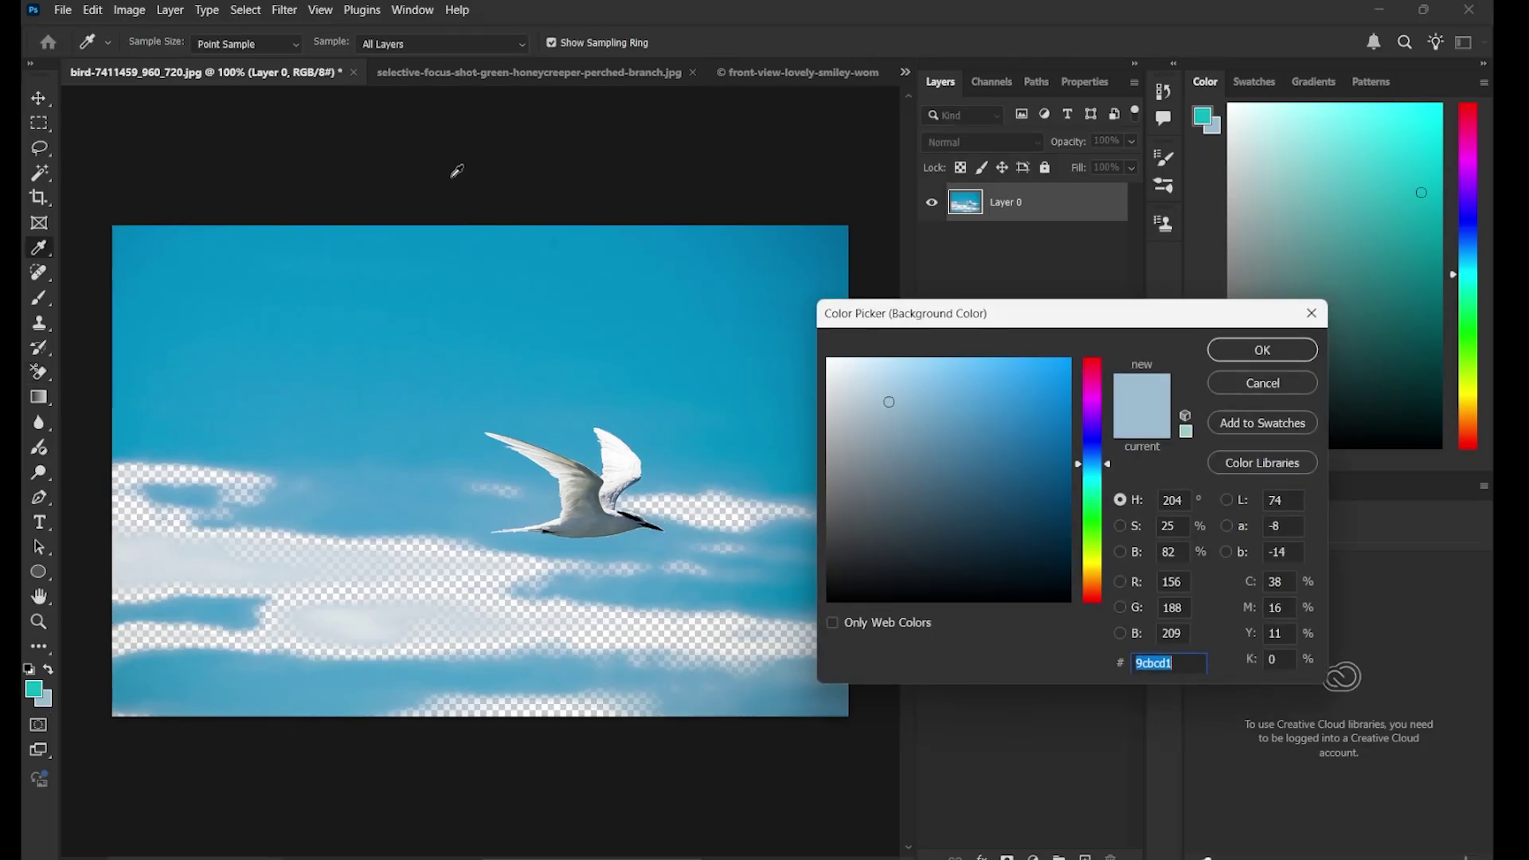
left_click(404, 335)
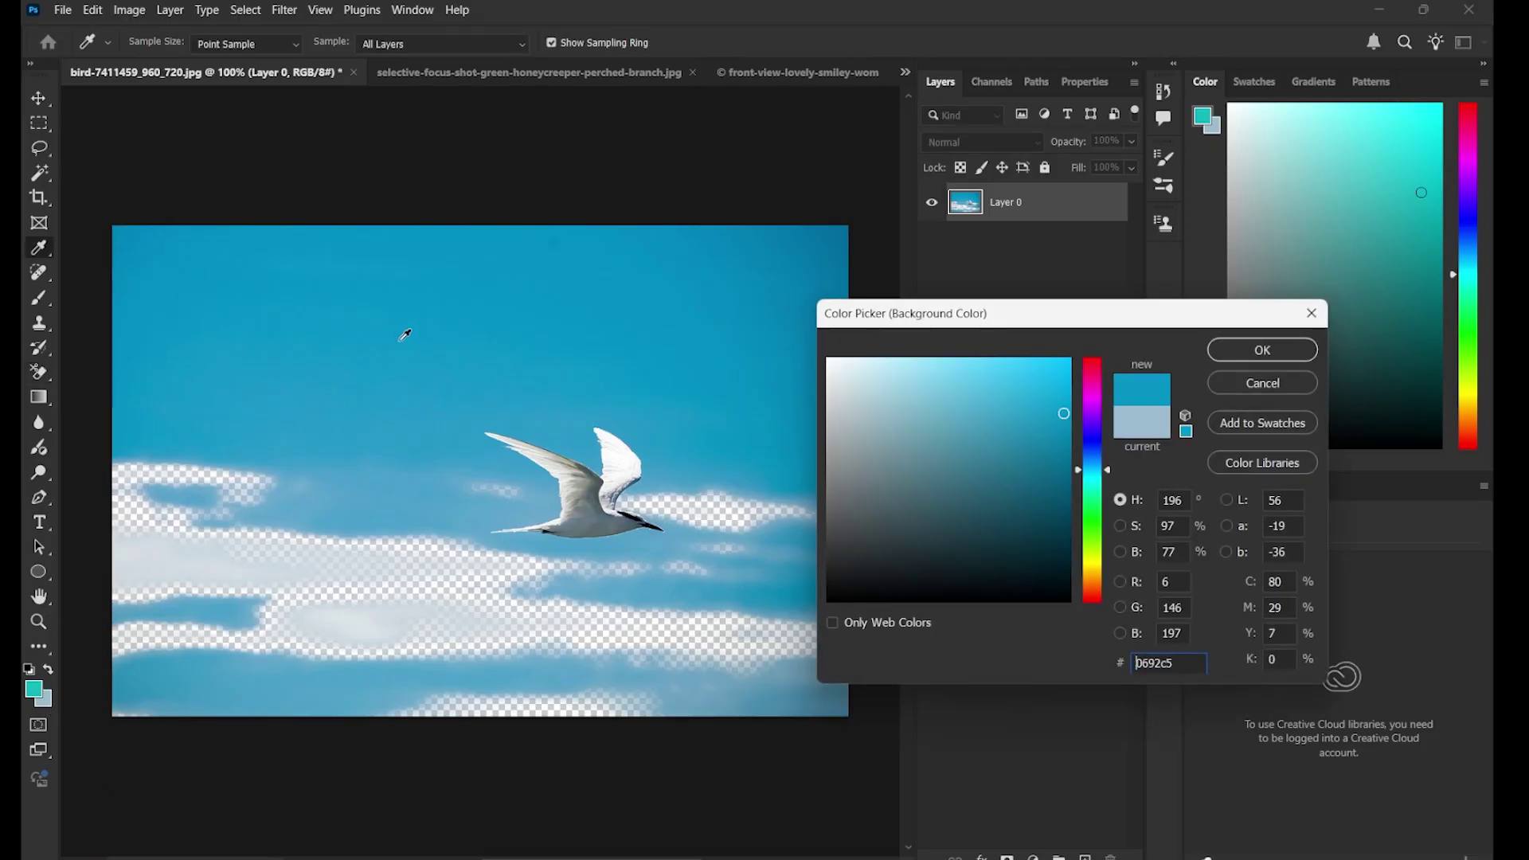
left_click(1253, 351)
mouse_move(239, 300)
left_mouse_down()
mouse_move(541, 328)
mouse_move(860, 290)
left_mouse_up()
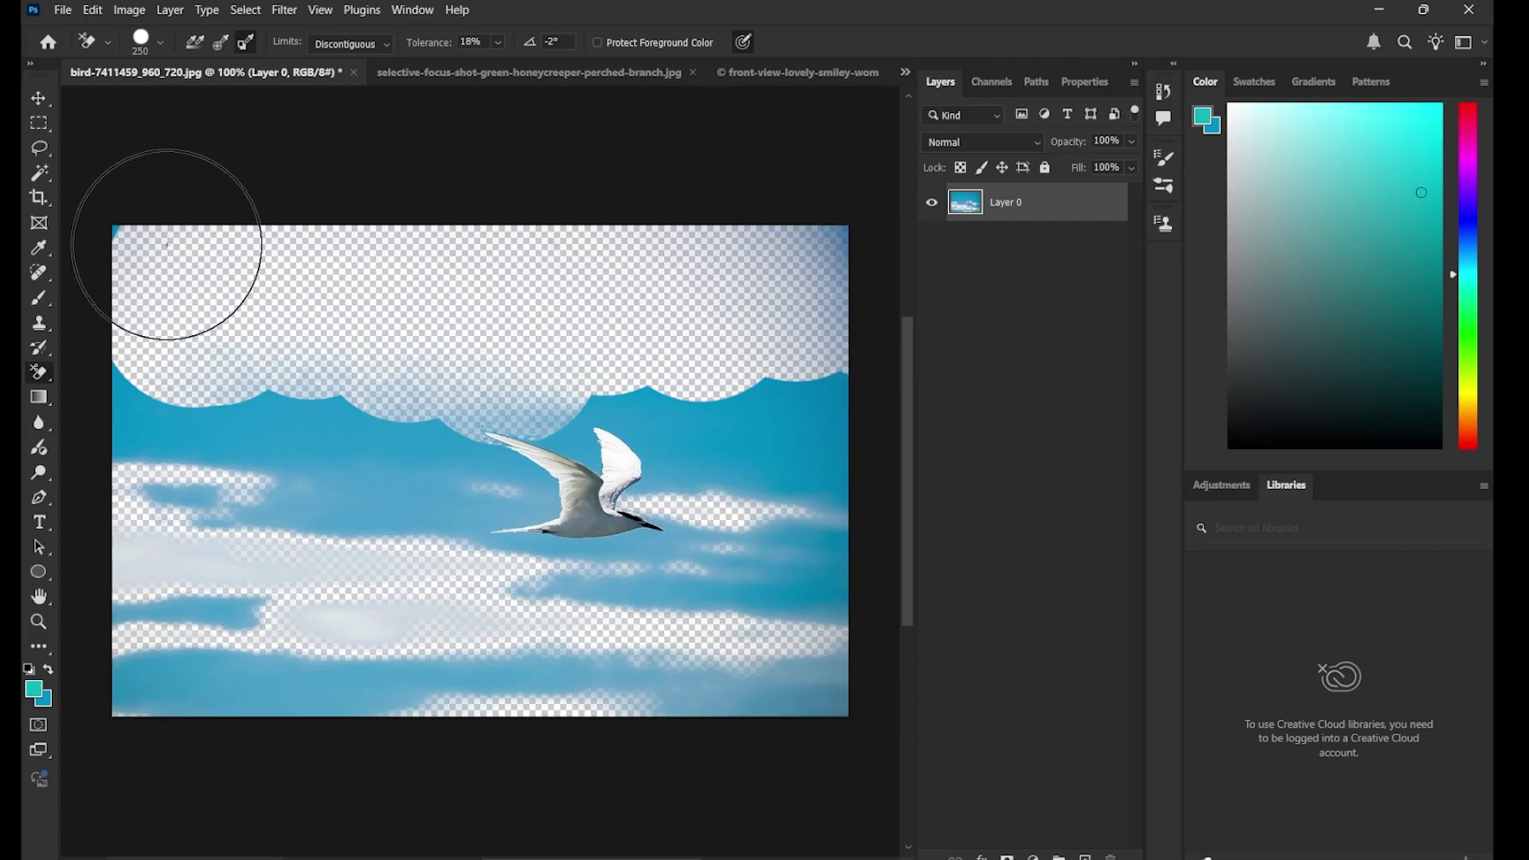
mouse_move(166, 244)
left_mouse_down()
mouse_move(210, 441)
mouse_move(625, 444)
mouse_move(245, 509)
mouse_move(802, 529)
mouse_move(801, 410)
left_mouse_up()
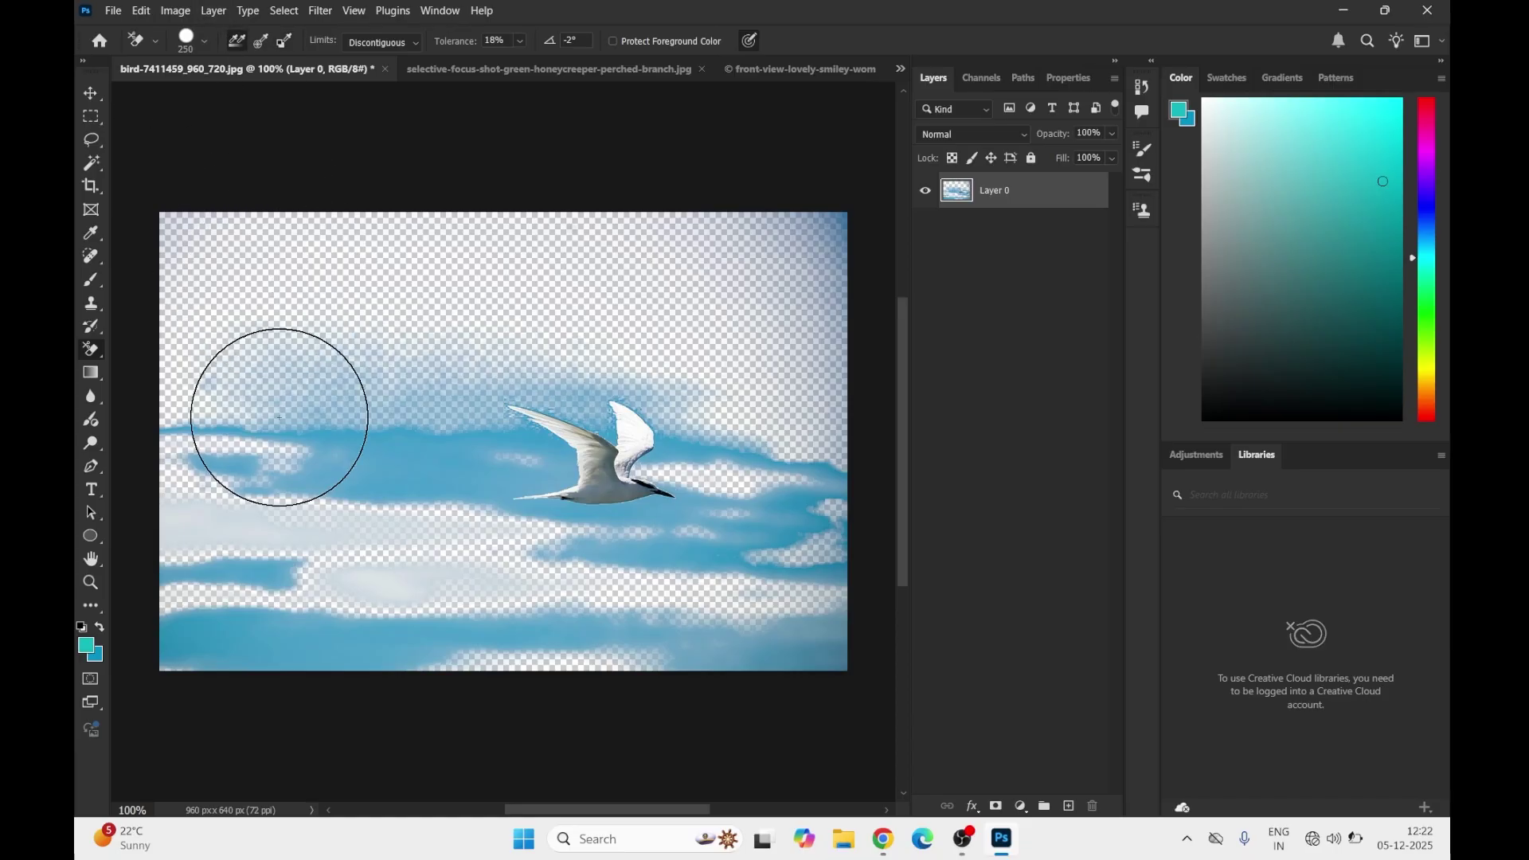
mouse_move(279, 416)
left_mouse_down()
mouse_move(266, 377)
mouse_move(314, 507)
mouse_move(336, 477)
mouse_move(331, 346)
mouse_move(281, 508)
mouse_move(231, 383)
mouse_move(243, 652)
mouse_move(215, 478)
mouse_move(202, 529)
mouse_move(189, 497)
mouse_move(187, 536)
mouse_move(185, 401)
mouse_move(200, 672)
mouse_move(359, 699)
mouse_move(422, 692)
mouse_move(326, 663)
mouse_move(389, 657)
mouse_move(300, 639)
mouse_move(411, 549)
mouse_move(411, 421)
mouse_move(543, 468)
mouse_move(647, 479)
mouse_move(666, 465)
mouse_move(632, 419)
mouse_move(616, 498)
mouse_move(552, 426)
mouse_move(669, 492)
left_mouse_up()
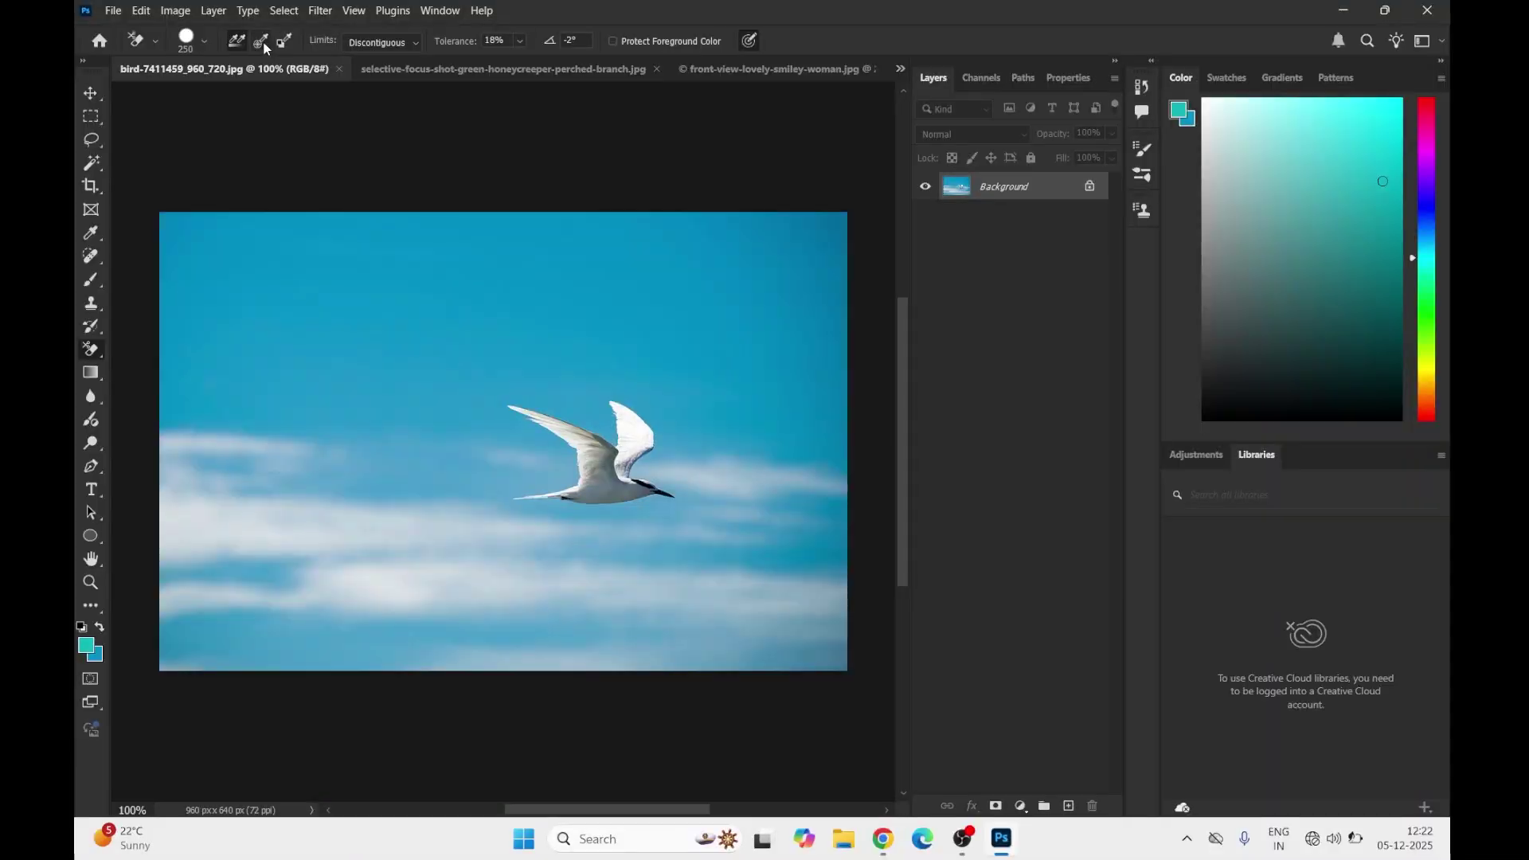
Set sampling to Once and erase the blue sky across the upper part of the restored photo
left_click(261, 40)
mouse_move(329, 329)
left_mouse_down()
mouse_move(395, 545)
mouse_move(319, 396)
mouse_move(214, 327)
mouse_move(194, 296)
mouse_move(215, 292)
mouse_move(224, 383)
mouse_move(208, 367)
mouse_move(242, 307)
mouse_move(236, 260)
mouse_move(412, 248)
mouse_move(821, 262)
mouse_move(732, 308)
mouse_move(407, 309)
mouse_move(506, 425)
mouse_move(671, 446)
mouse_move(813, 440)
mouse_move(845, 384)
mouse_move(798, 225)
mouse_move(835, 549)
mouse_move(651, 548)
mouse_move(332, 508)
mouse_move(222, 630)
mouse_move(850, 659)
left_mouse_up()
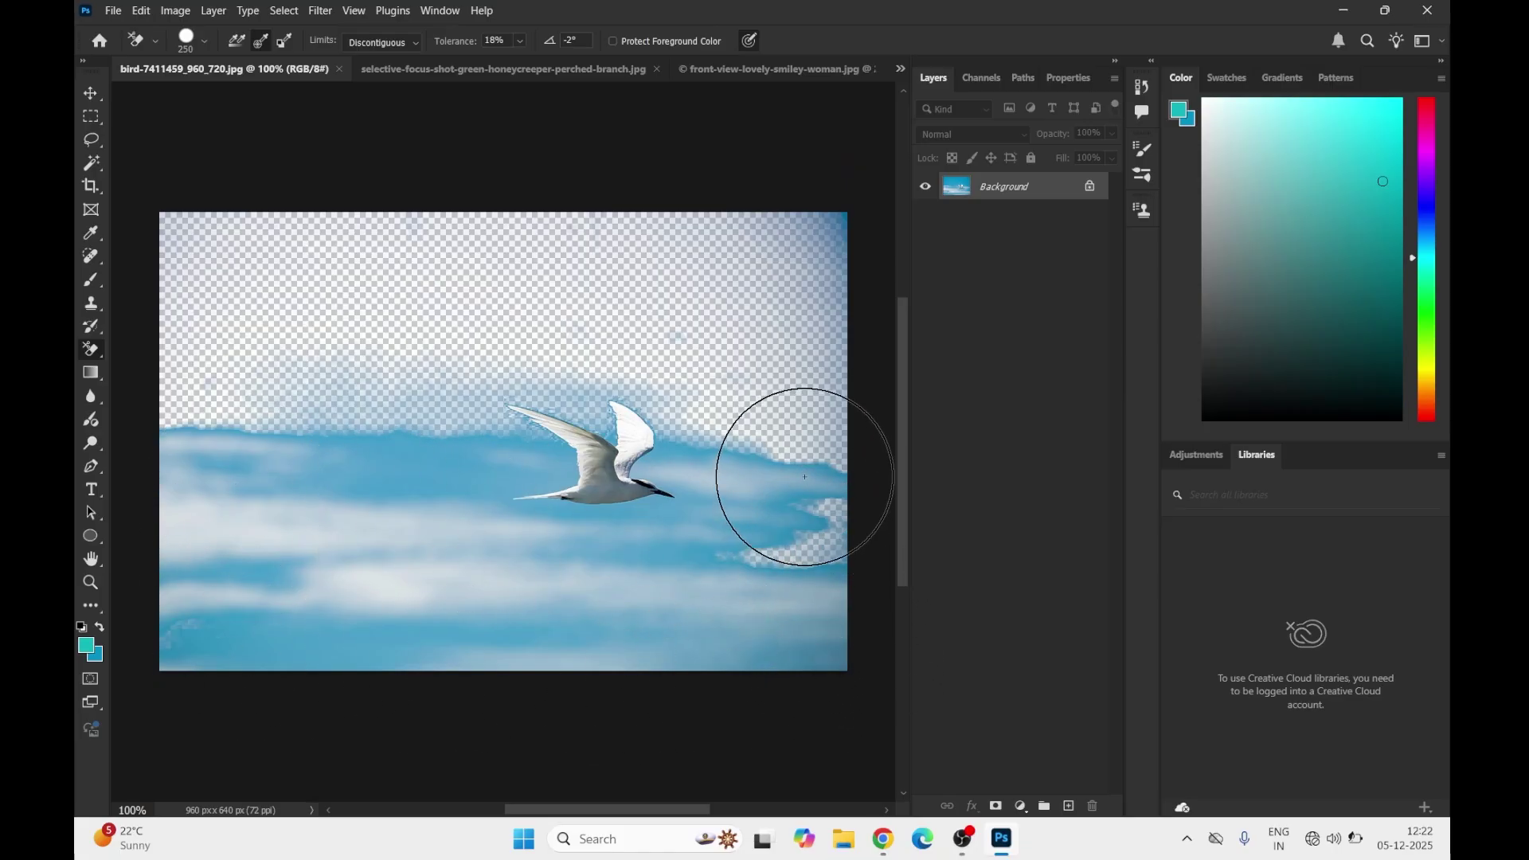
left_click_drag(804, 476, 801, 474)
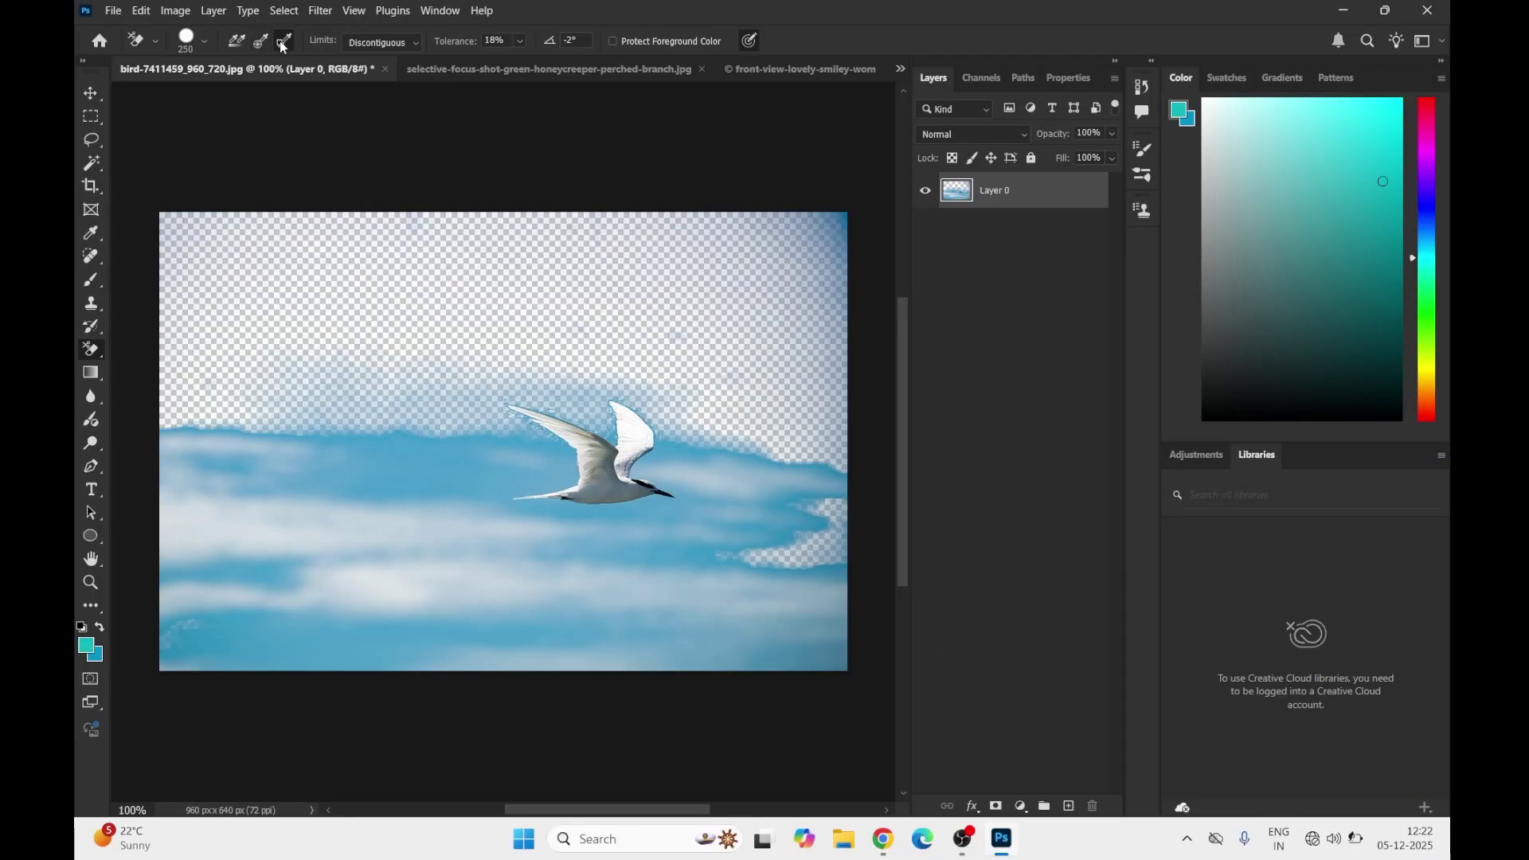
Sample a cloud below the bird as the background colour and erase the clouds with Background Swatch sampling
left_click(99, 659)
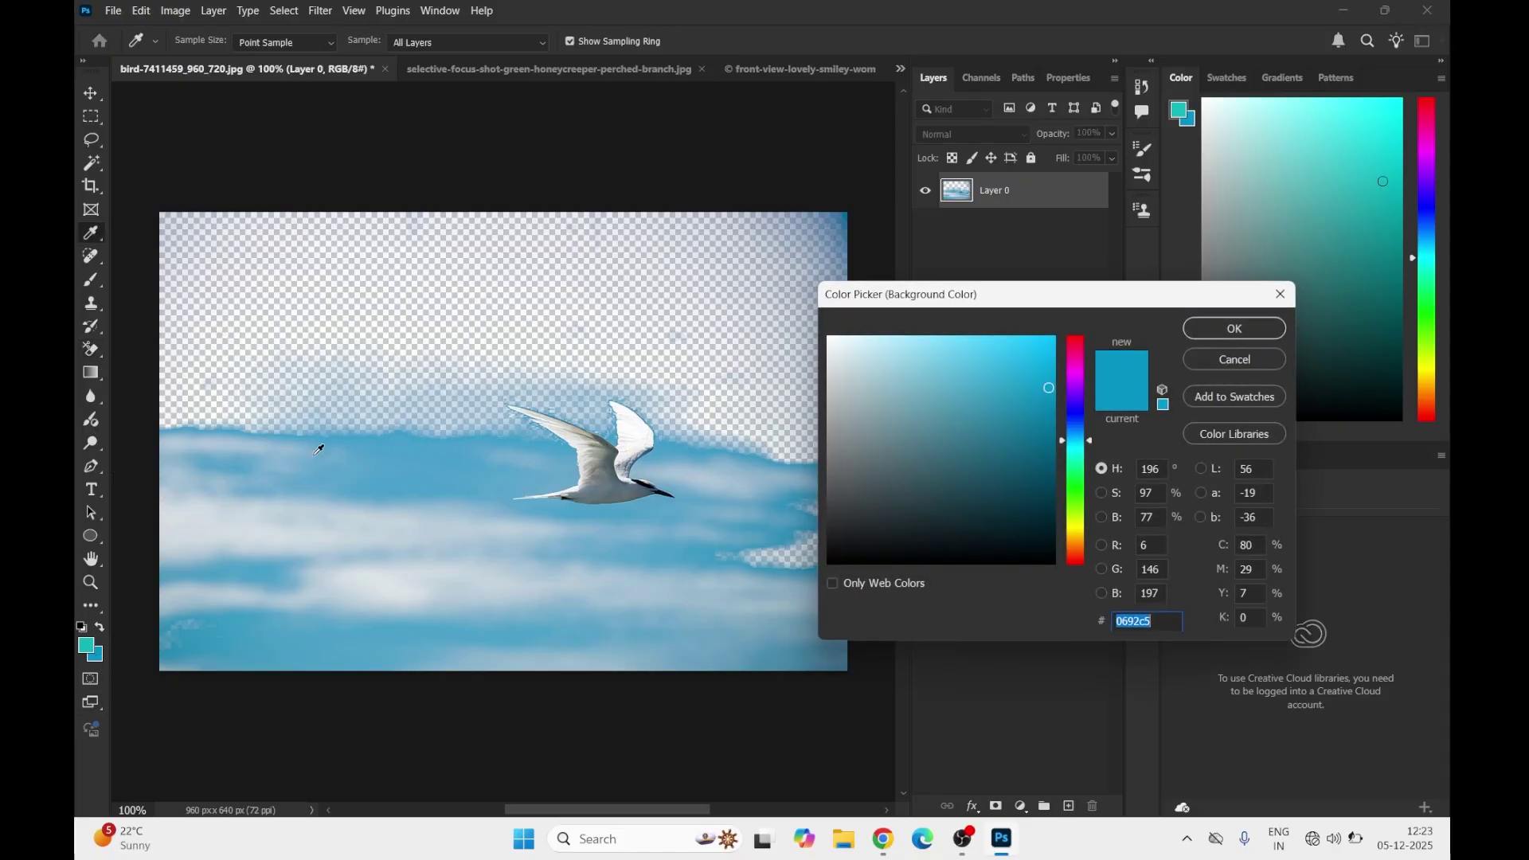
left_click(666, 582)
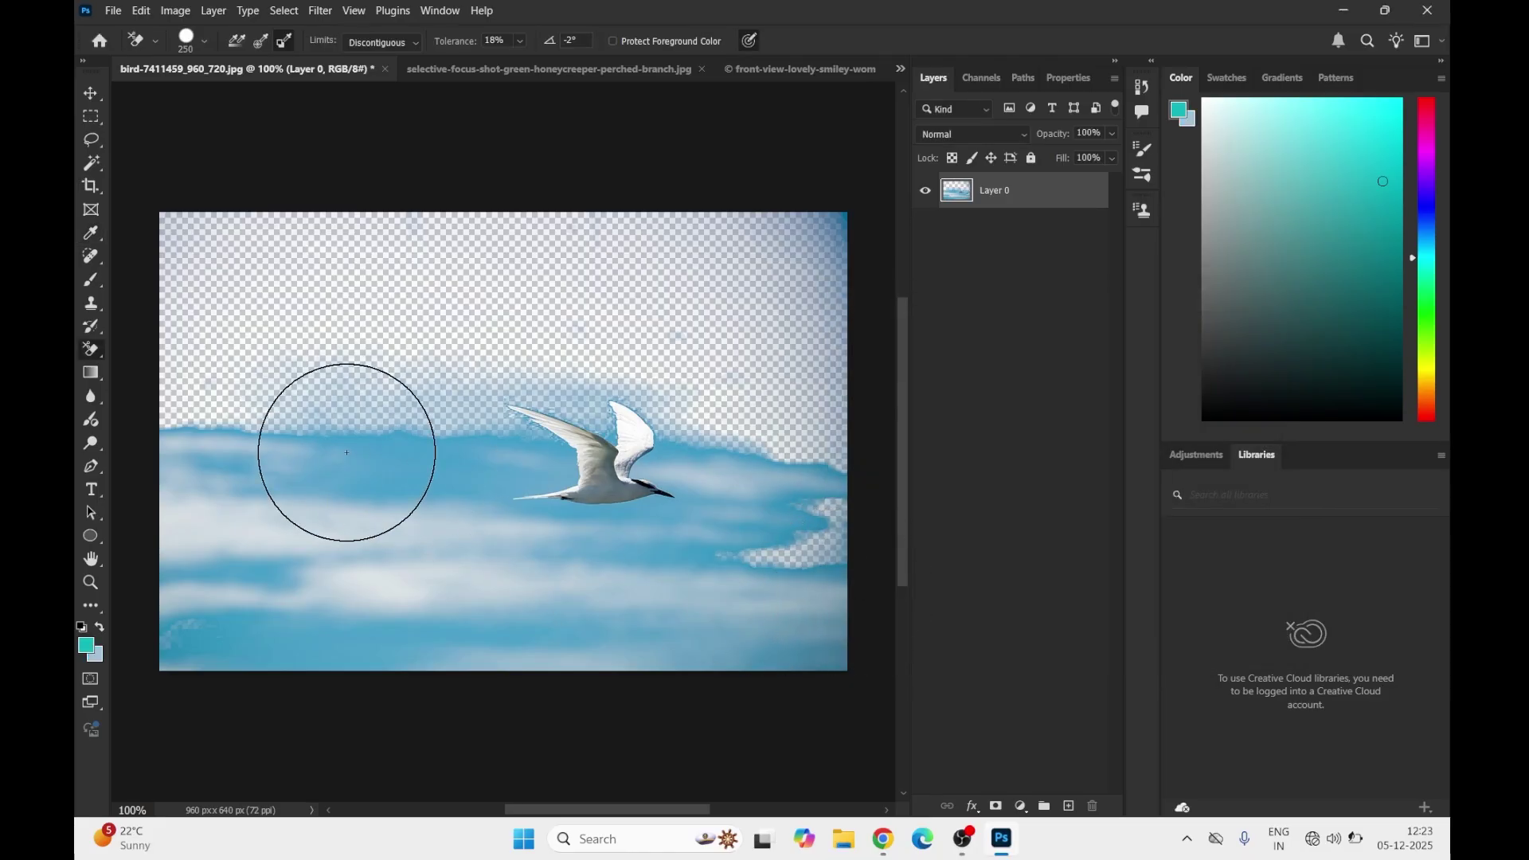
mouse_move(345, 446)
left_mouse_down()
mouse_move(388, 512)
mouse_move(619, 582)
mouse_move(774, 578)
mouse_move(808, 519)
mouse_move(753, 441)
mouse_move(573, 375)
mouse_move(247, 407)
mouse_move(223, 622)
mouse_move(217, 408)
mouse_move(480, 597)
left_mouse_up()
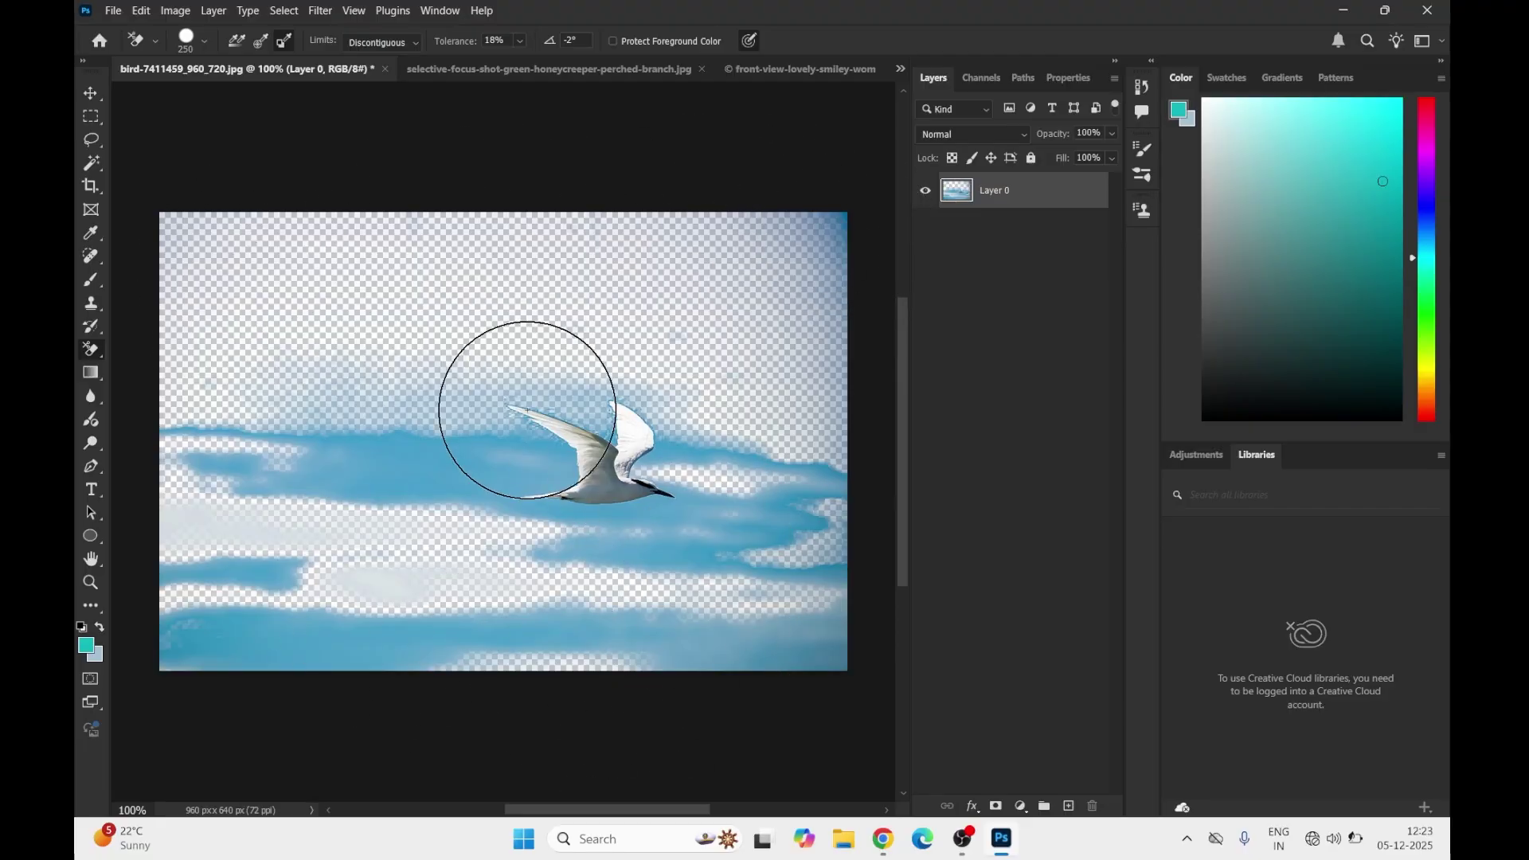
Set sampling back to Continuous, view the Limits options and switch to the front-view-lovely-smiley-woman.jpg document
left_click(236, 41)
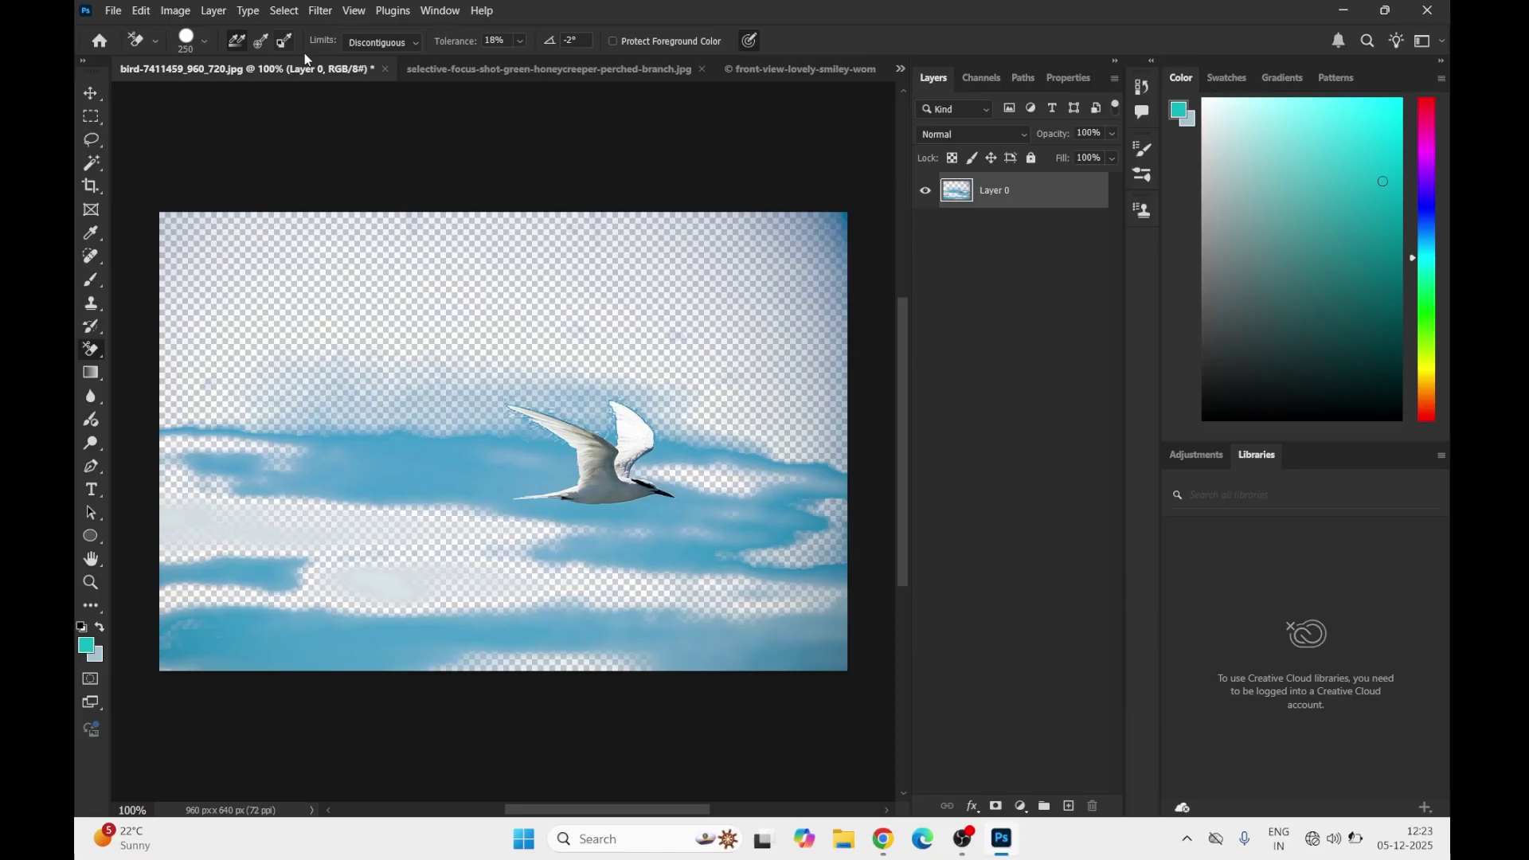
left_click(388, 45)
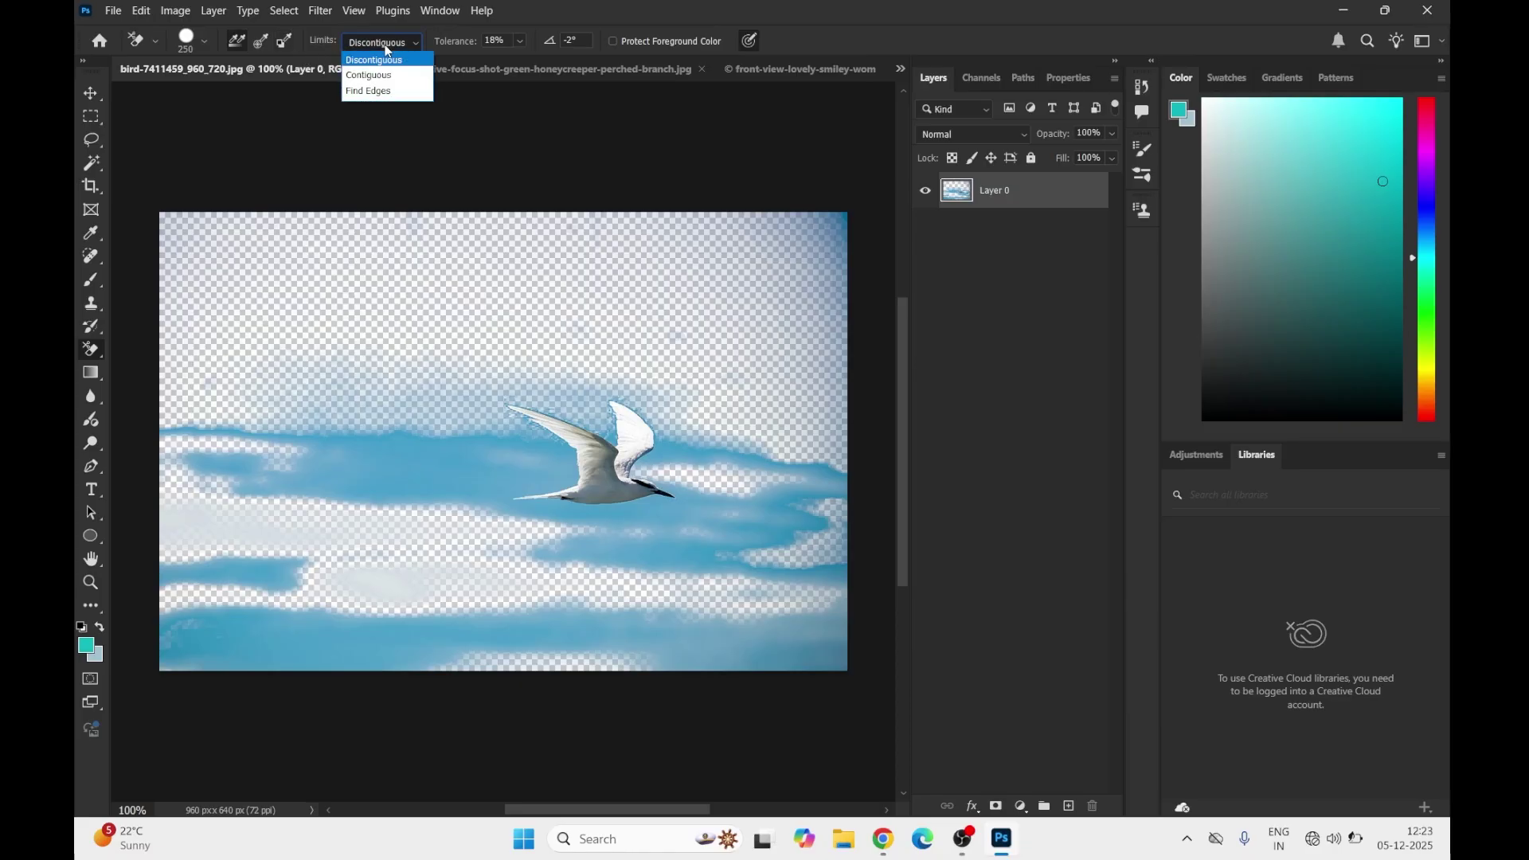
left_click(377, 43)
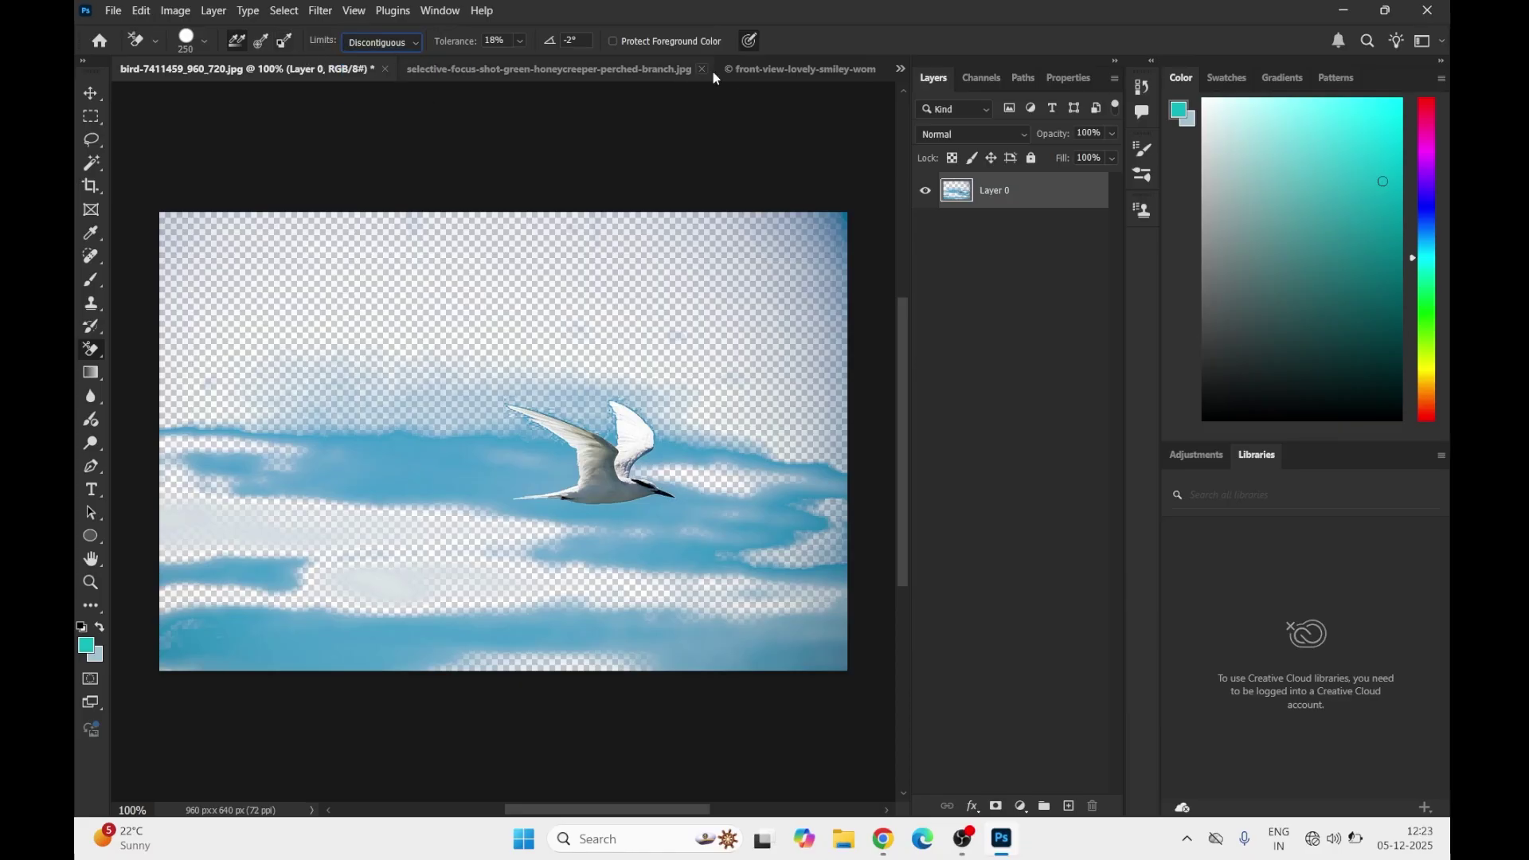
left_click(756, 71)
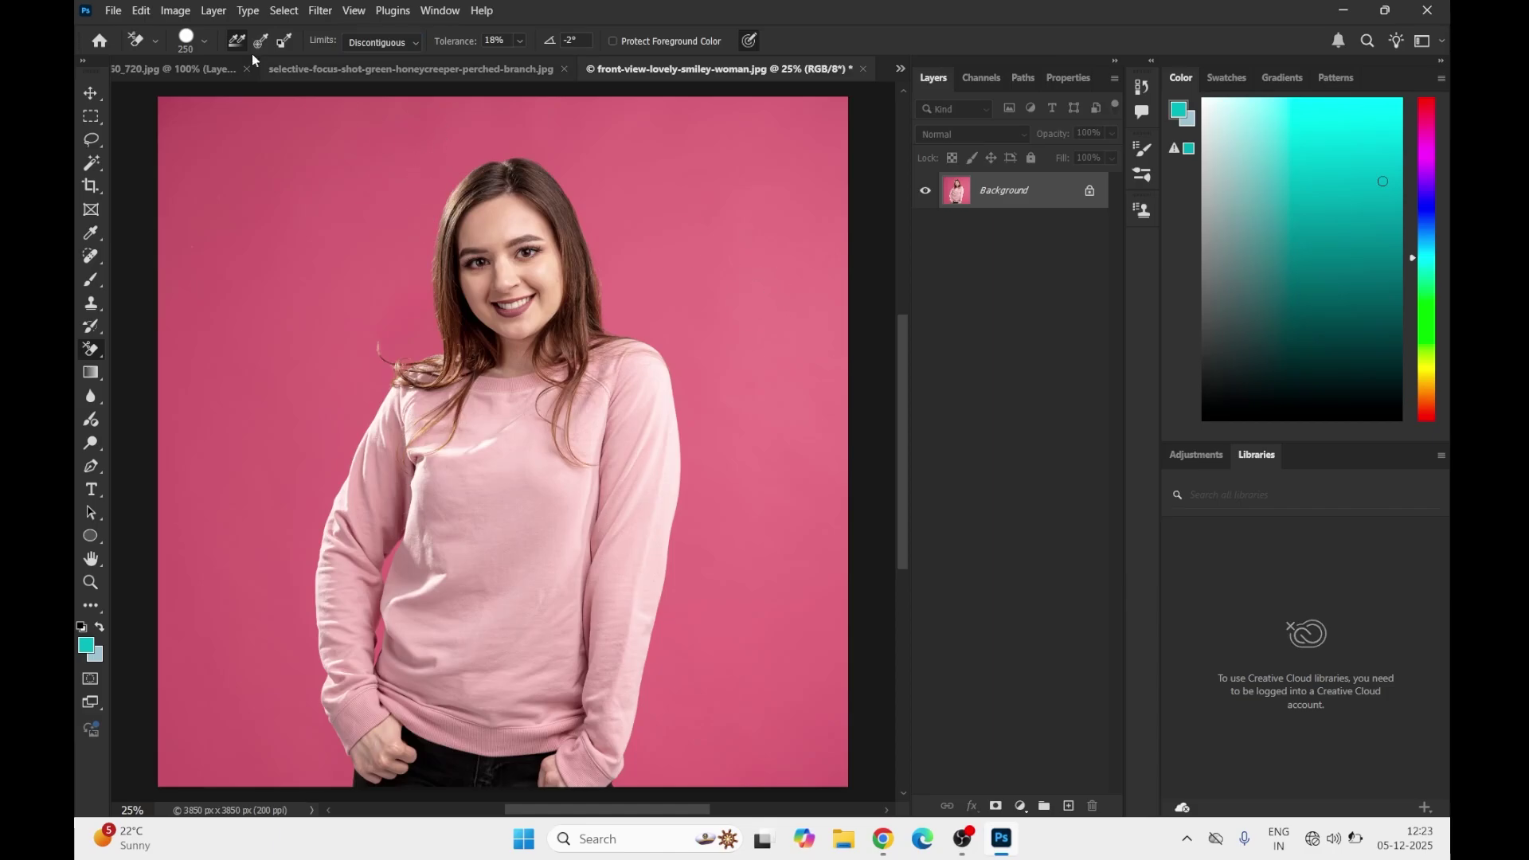
Select the Background Eraser Tool and enlarge its brush to 1200 px
right_click(93, 356)
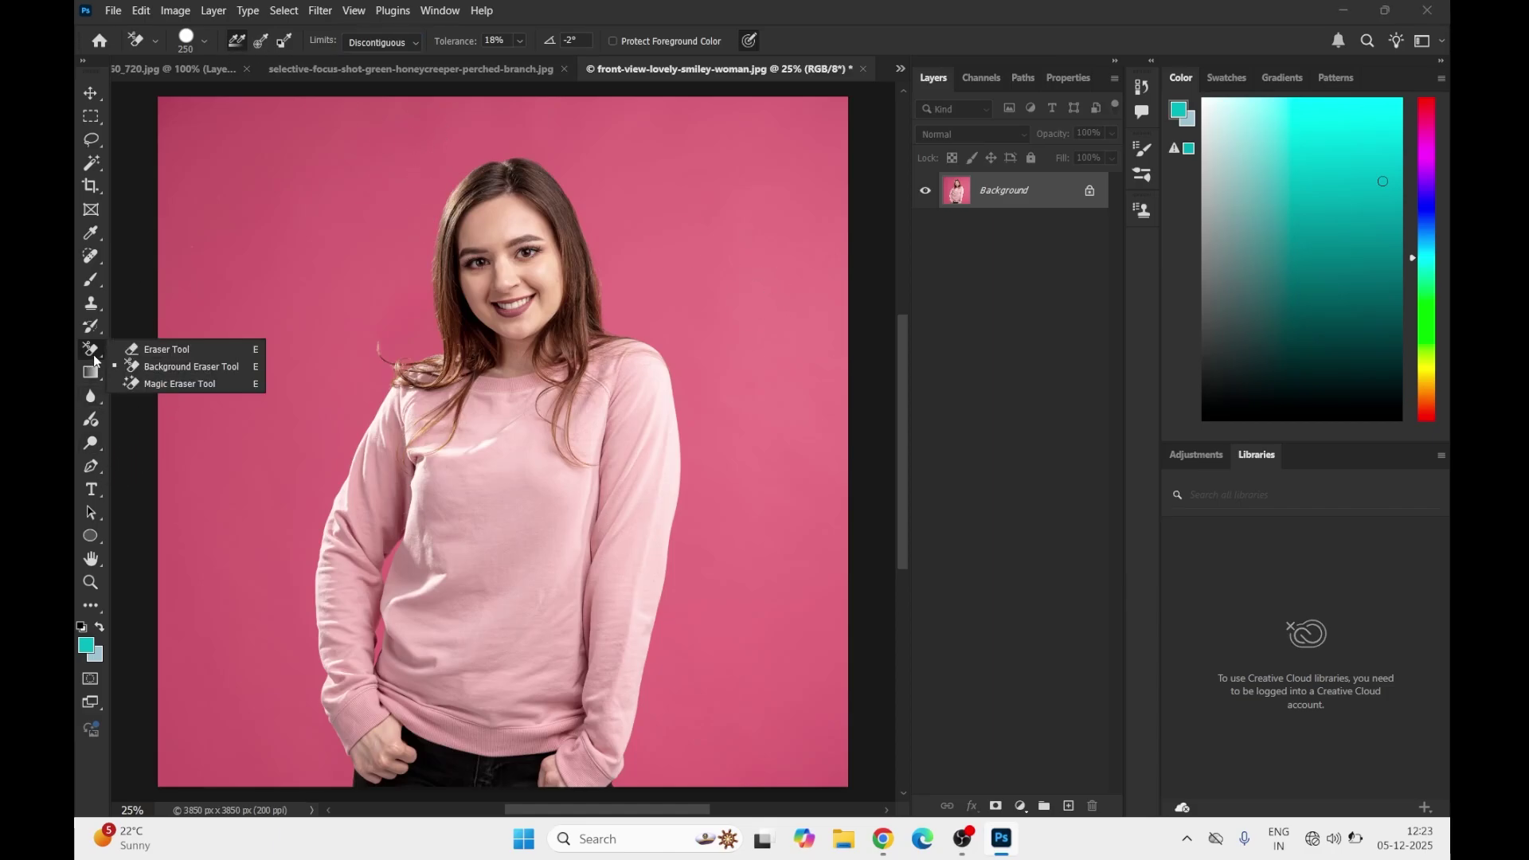
left_click(186, 371)
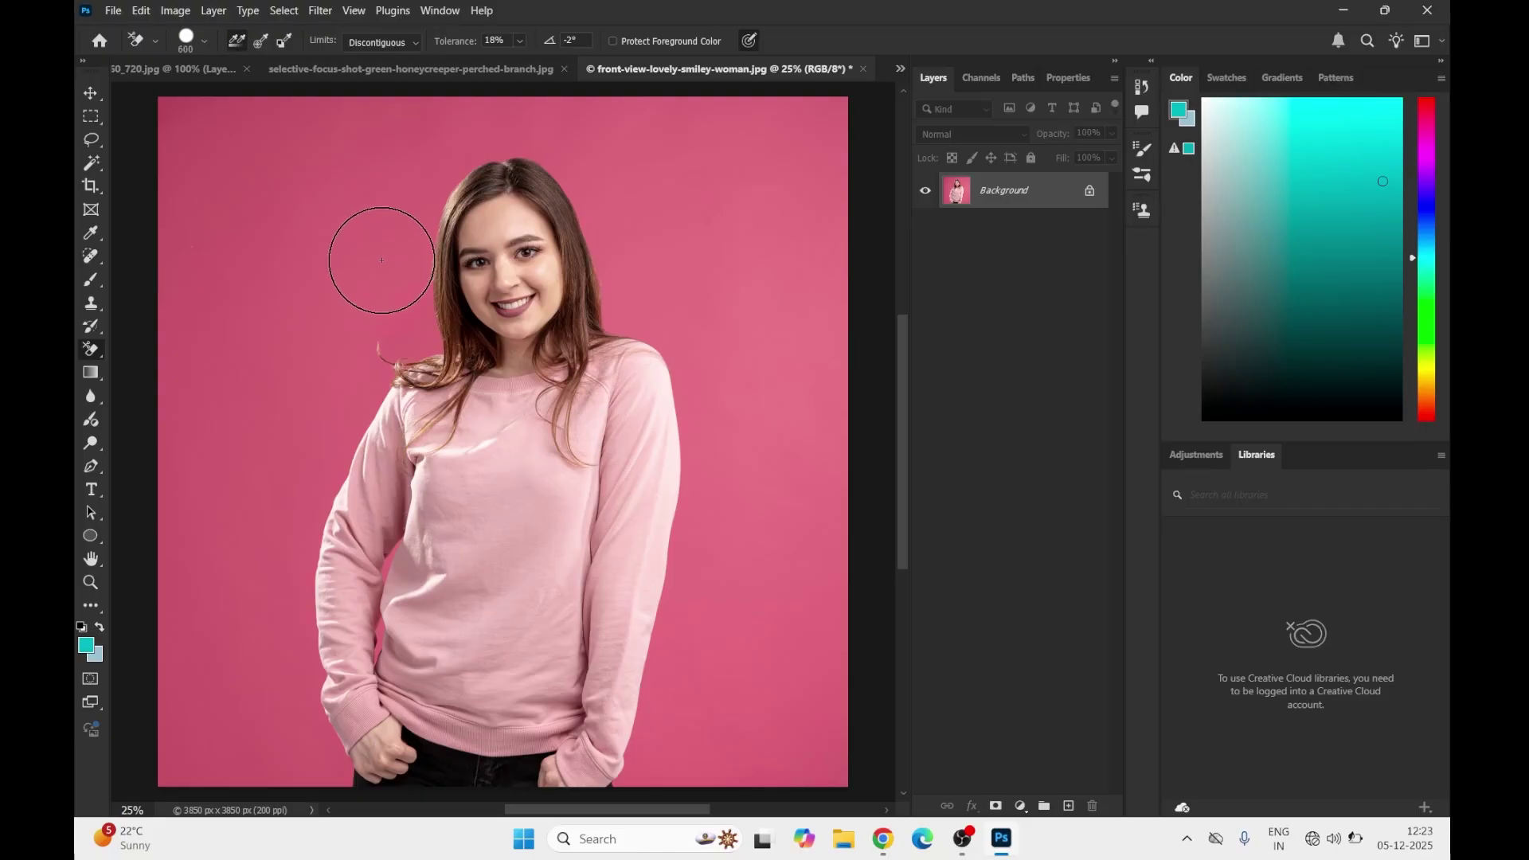
key("bracketright")
key("bracketright")
key("bracketright")
key("bracketright")
key("bracketright")
key("bracketright")
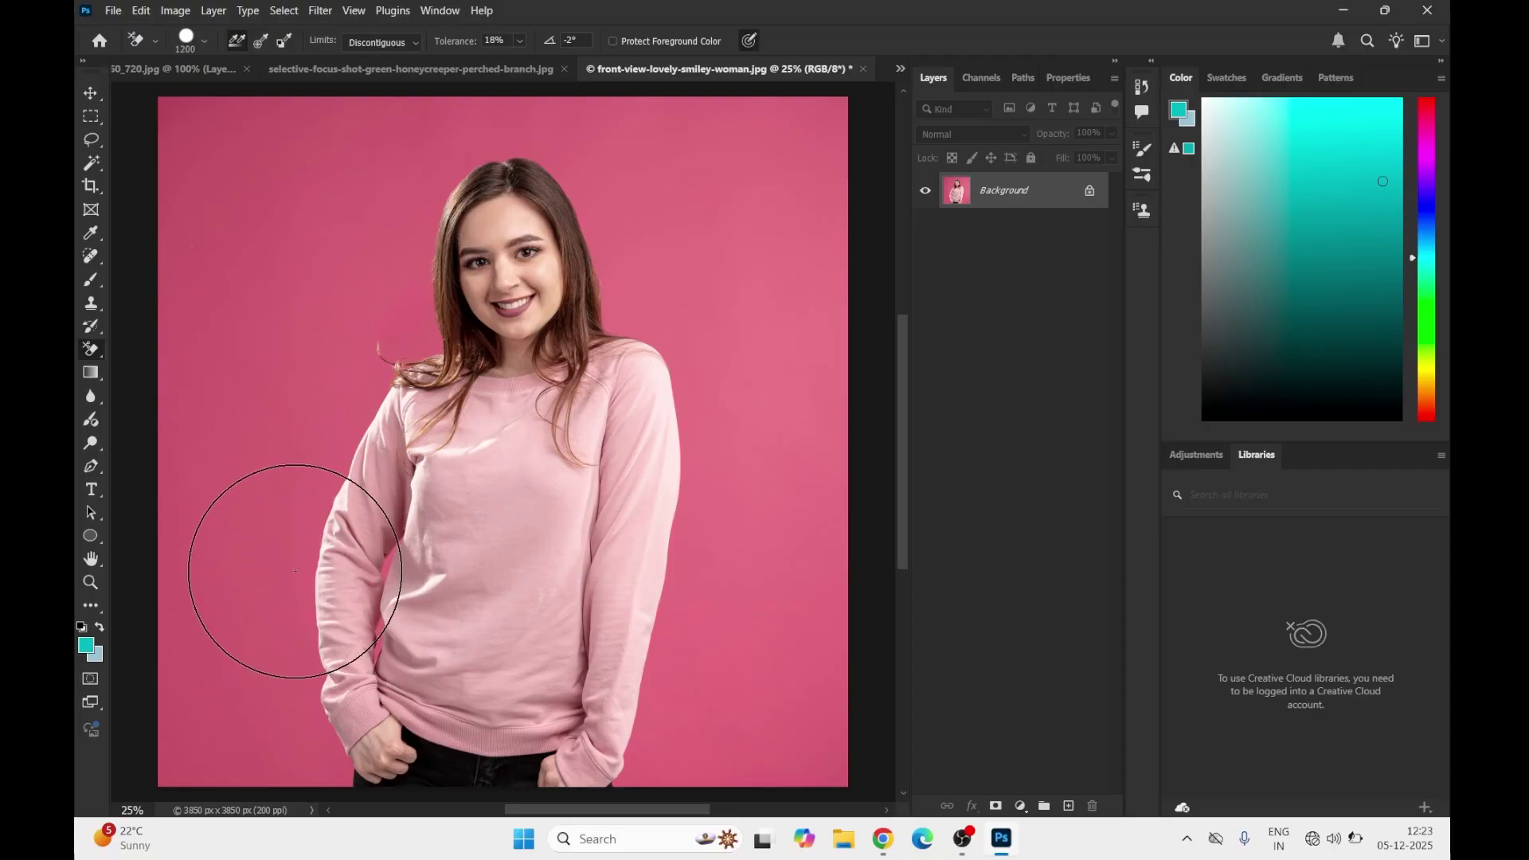
Try a Discontiguous erase beside the woman's lower sleeve, undo it, and set the Limits to Contiguous
left_click(300, 650)
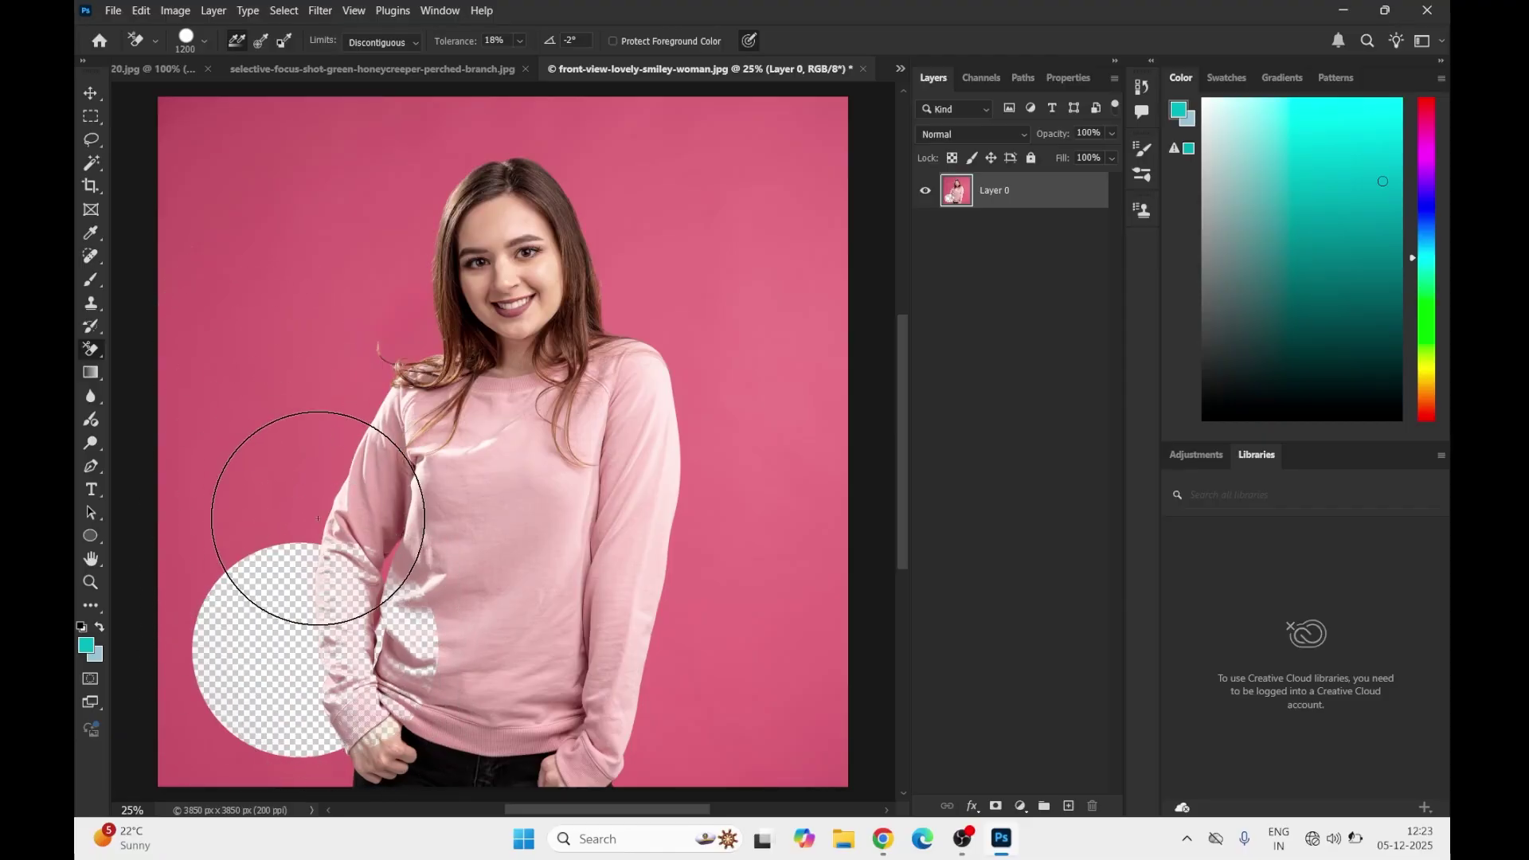
key("ctrl+z")
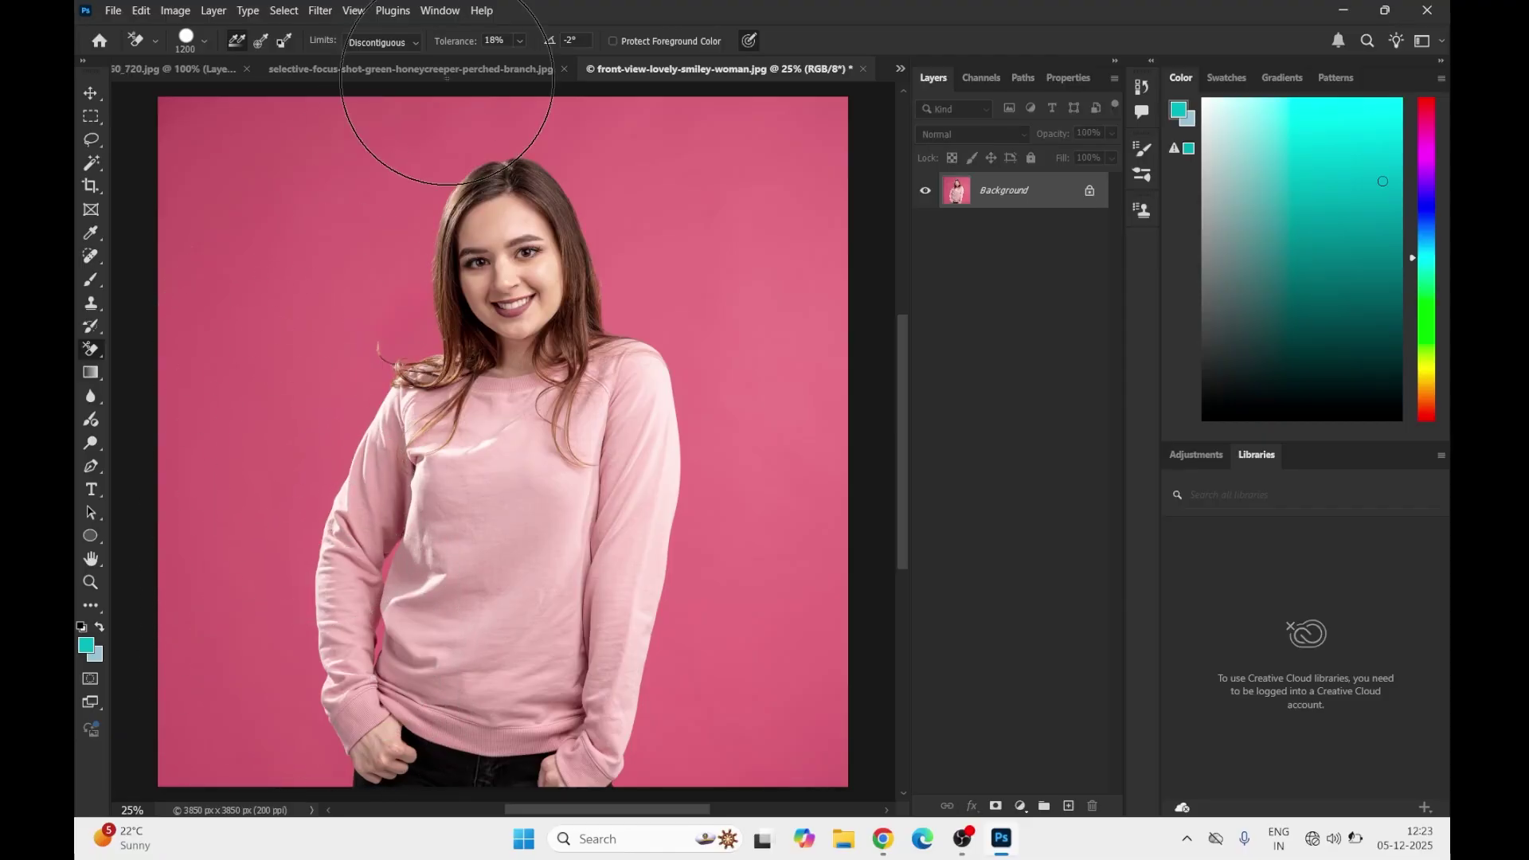
left_click(395, 43)
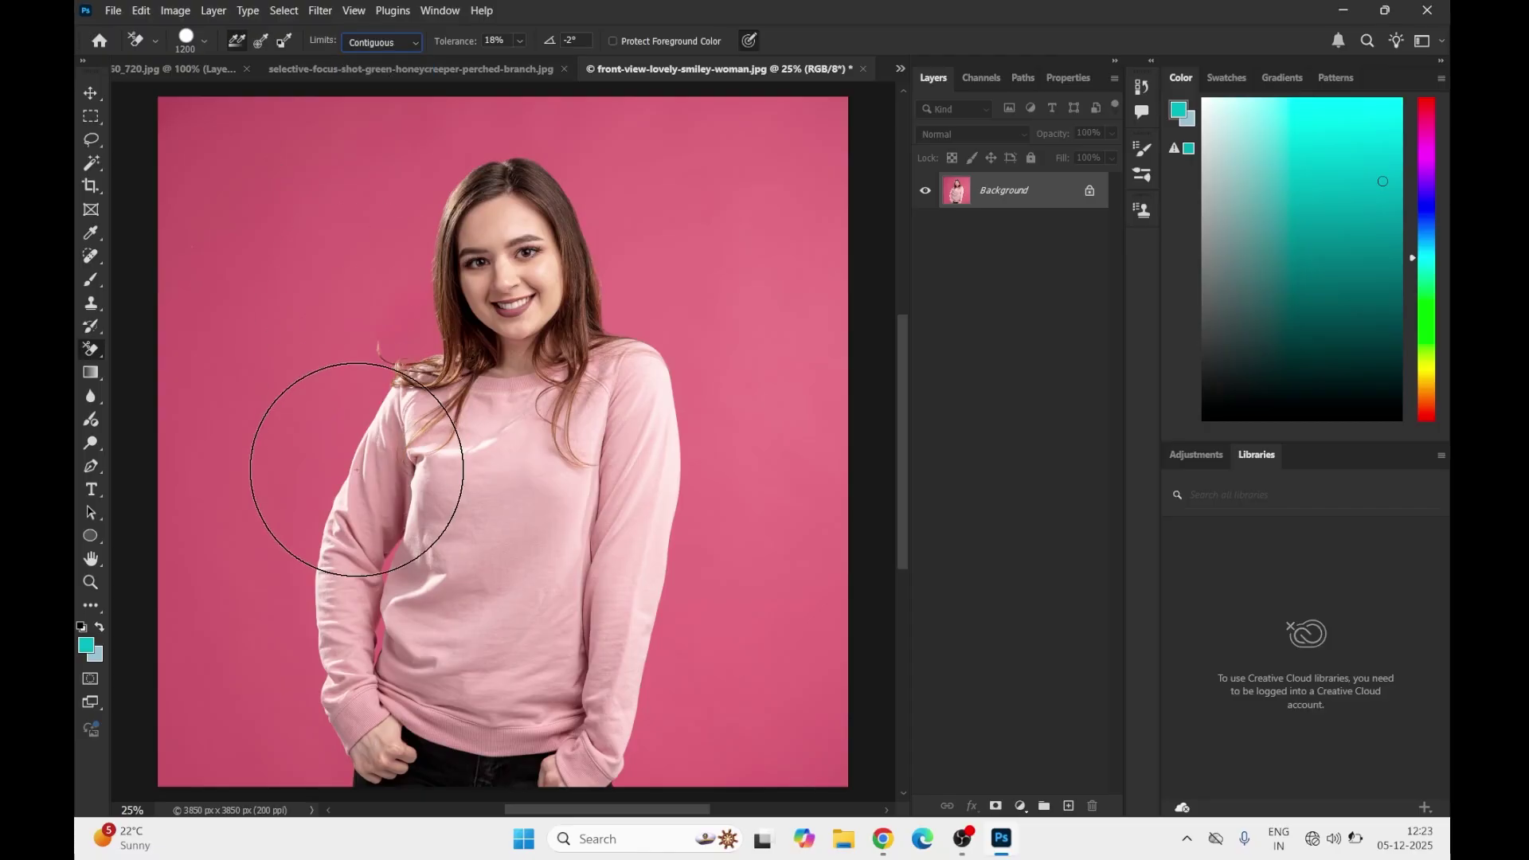
Erase the pink background beside the lower sleeve, around the woman's head and down the right side of the photo with Contiguous limits
left_click(305, 673)
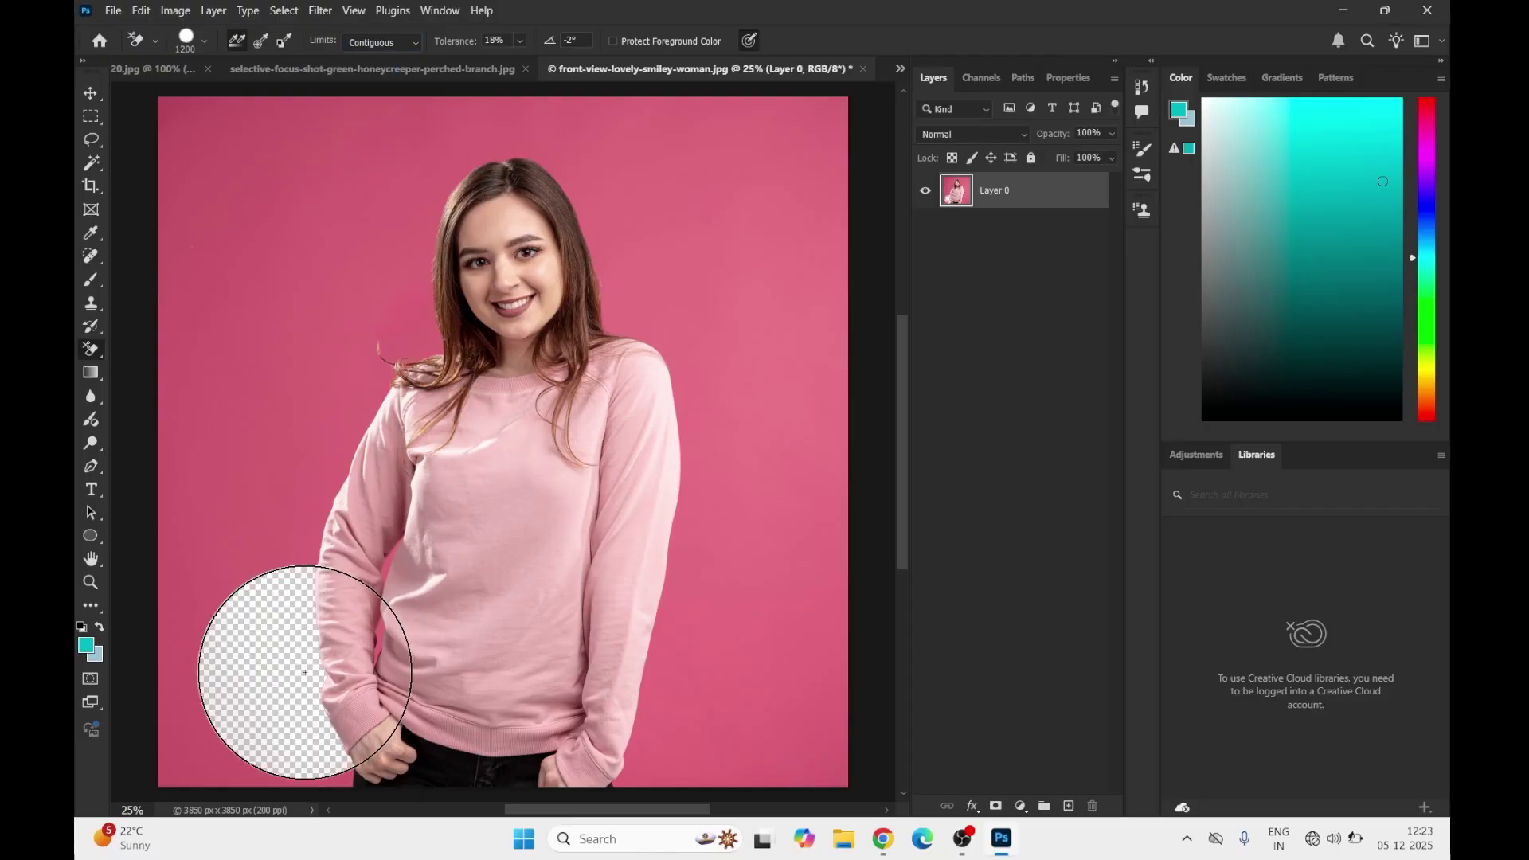
left_click(231, 549)
left_click(388, 186)
left_click(559, 150)
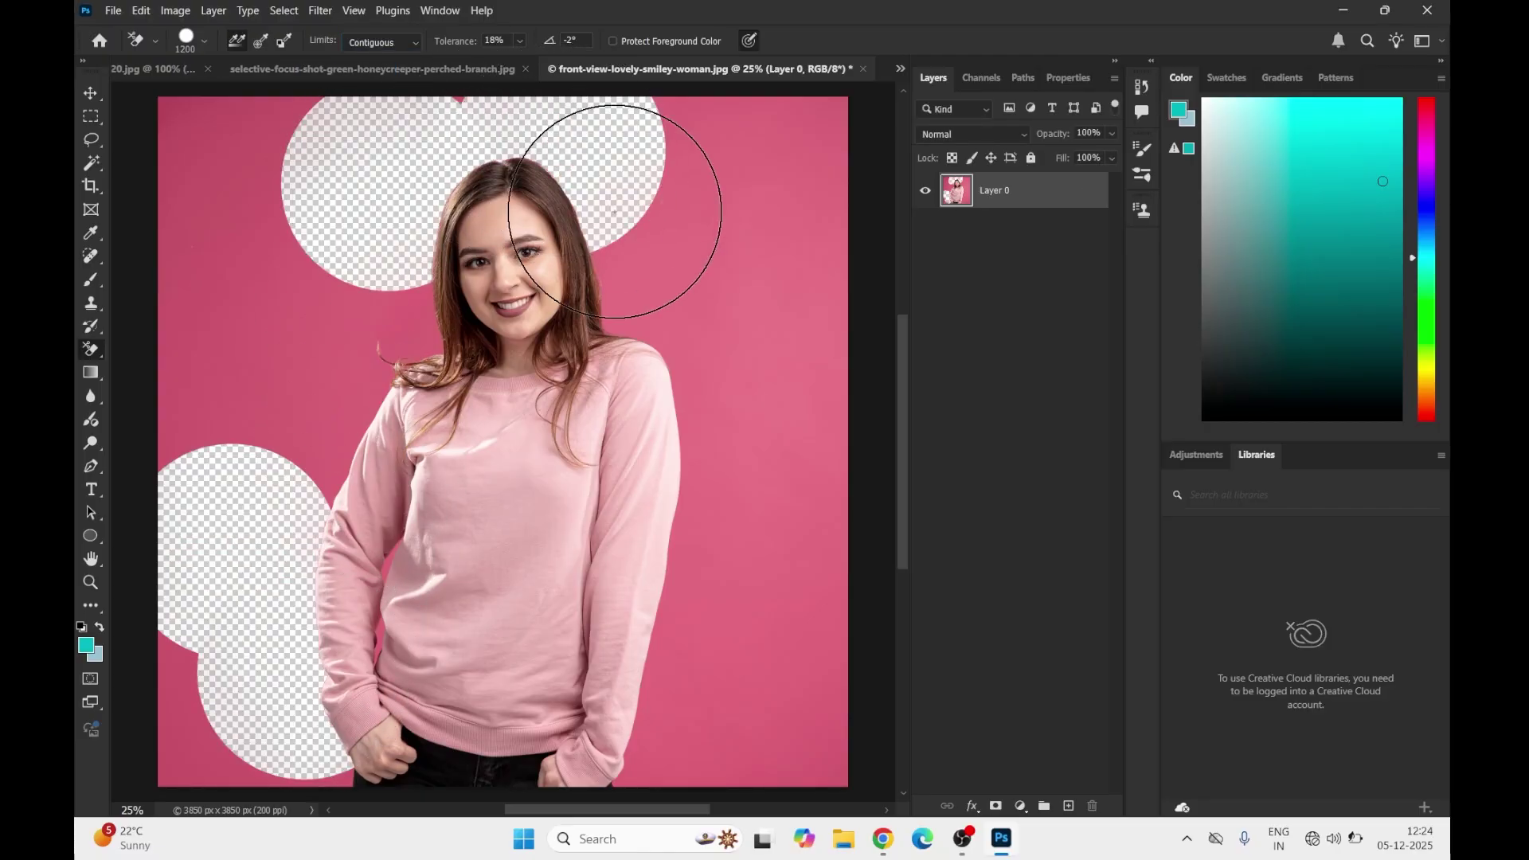
left_click(669, 282)
left_click(735, 470)
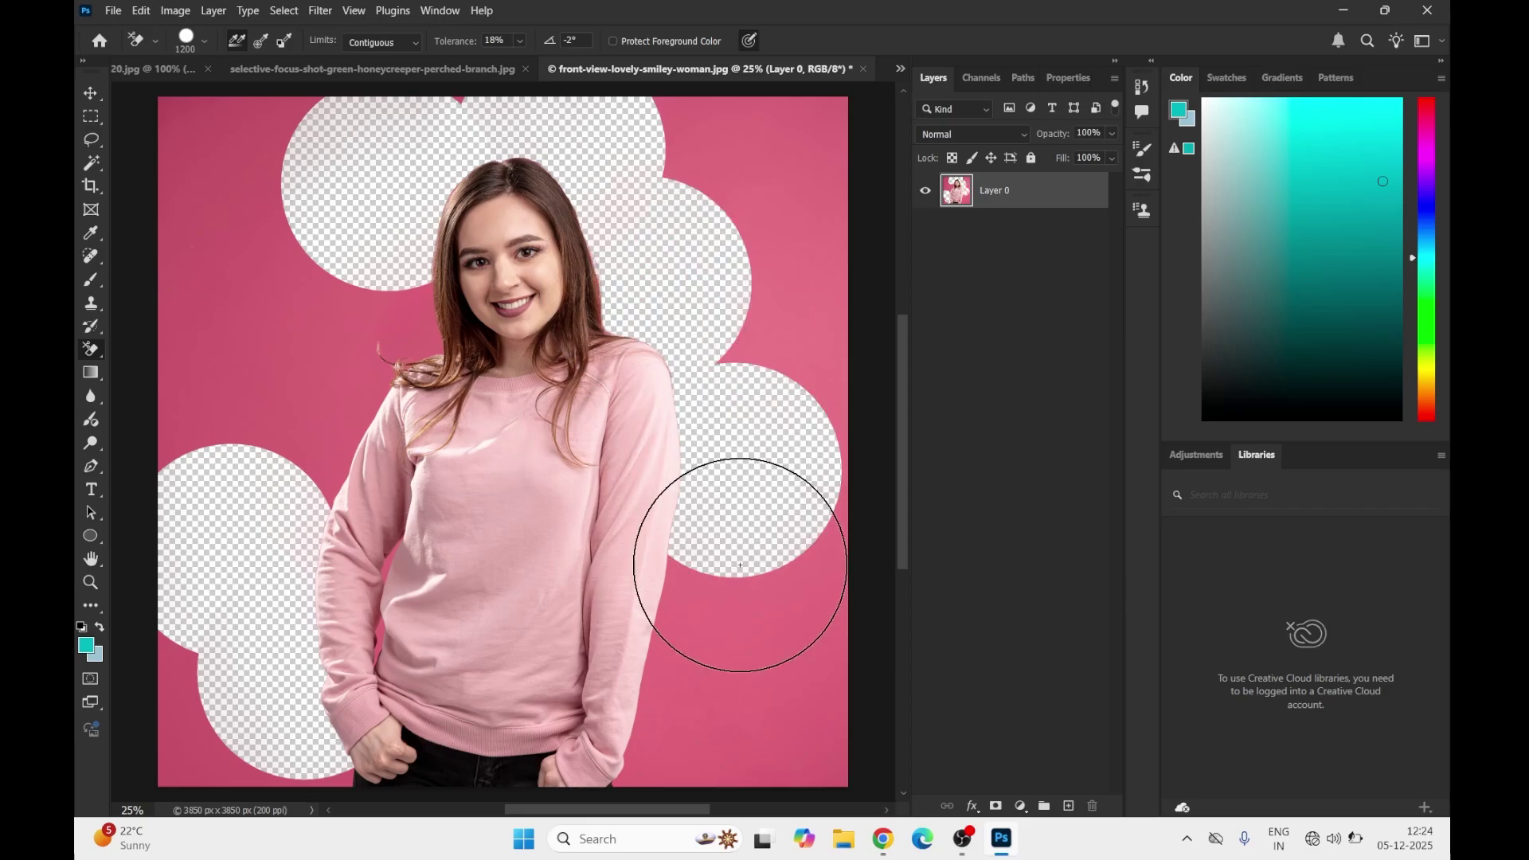
left_click(734, 646)
left_click(713, 764)
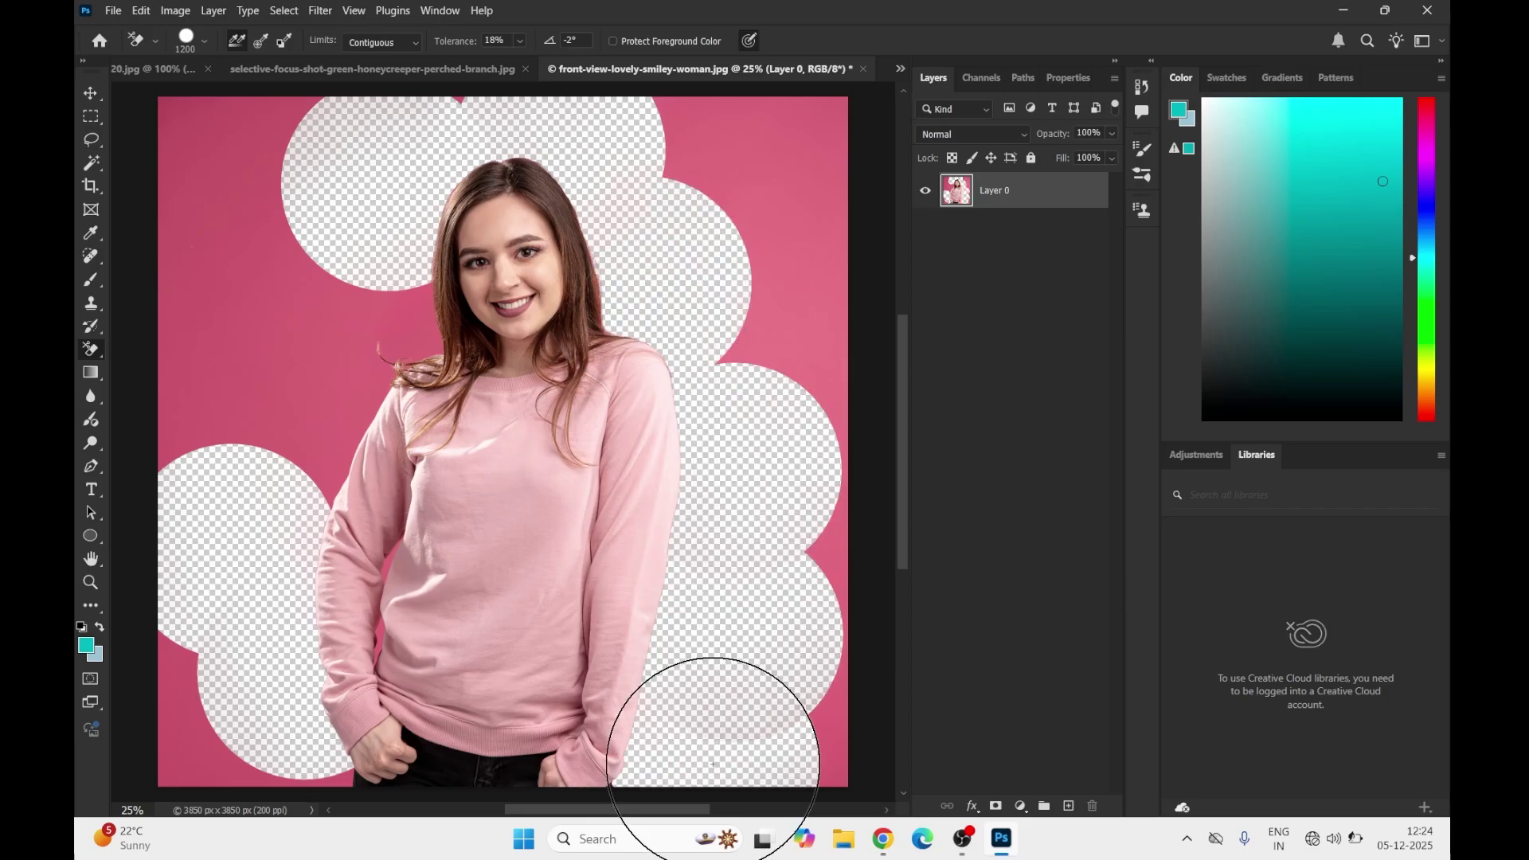
left_click(737, 333)
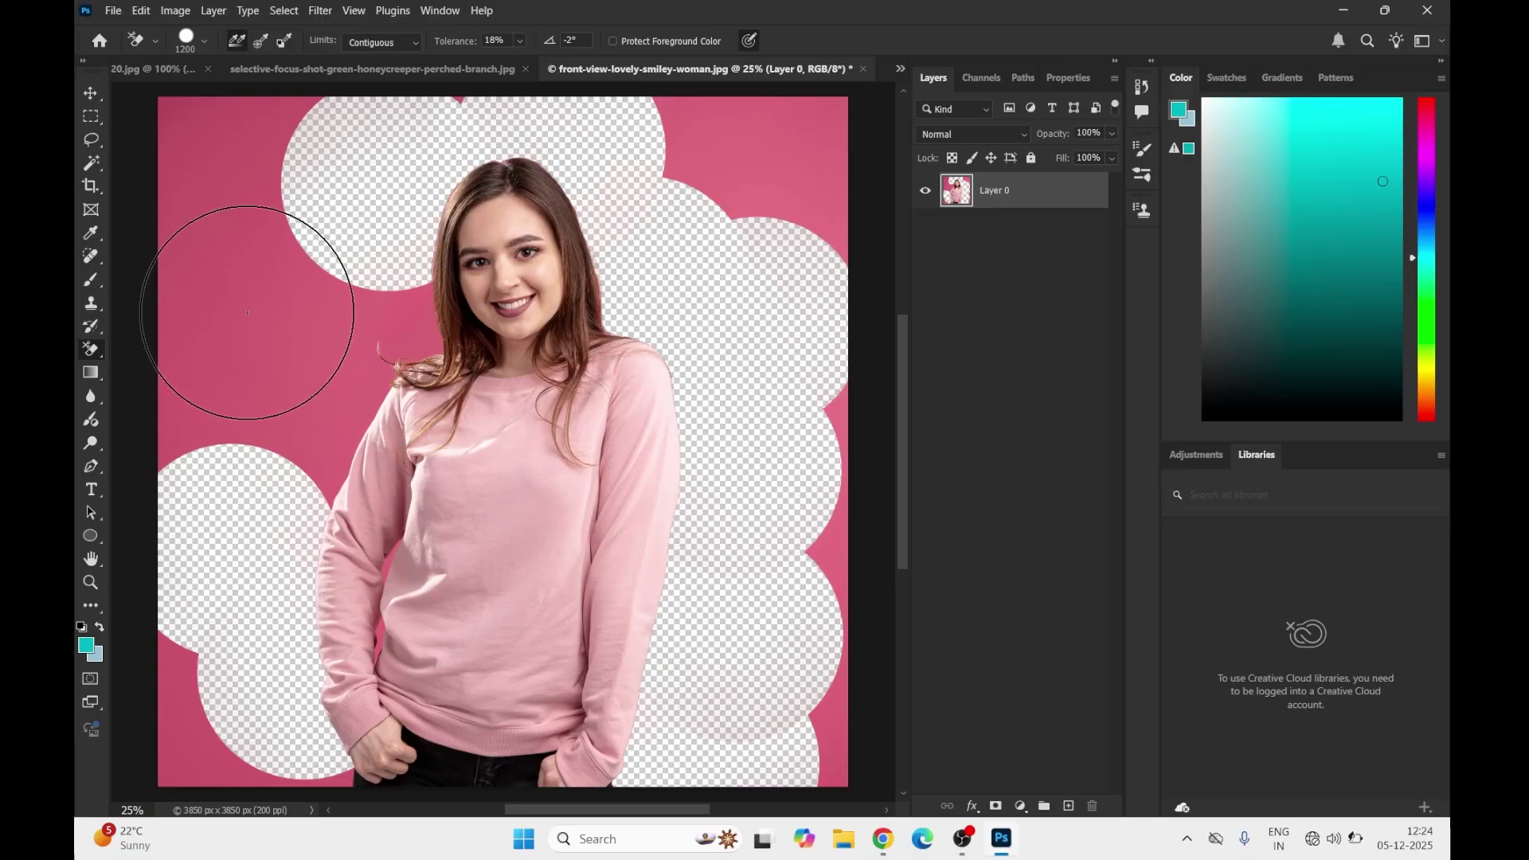
Erase the remaining pink background along the left side of the photo, from the upper corner down to the lower corner
left_click(280, 400)
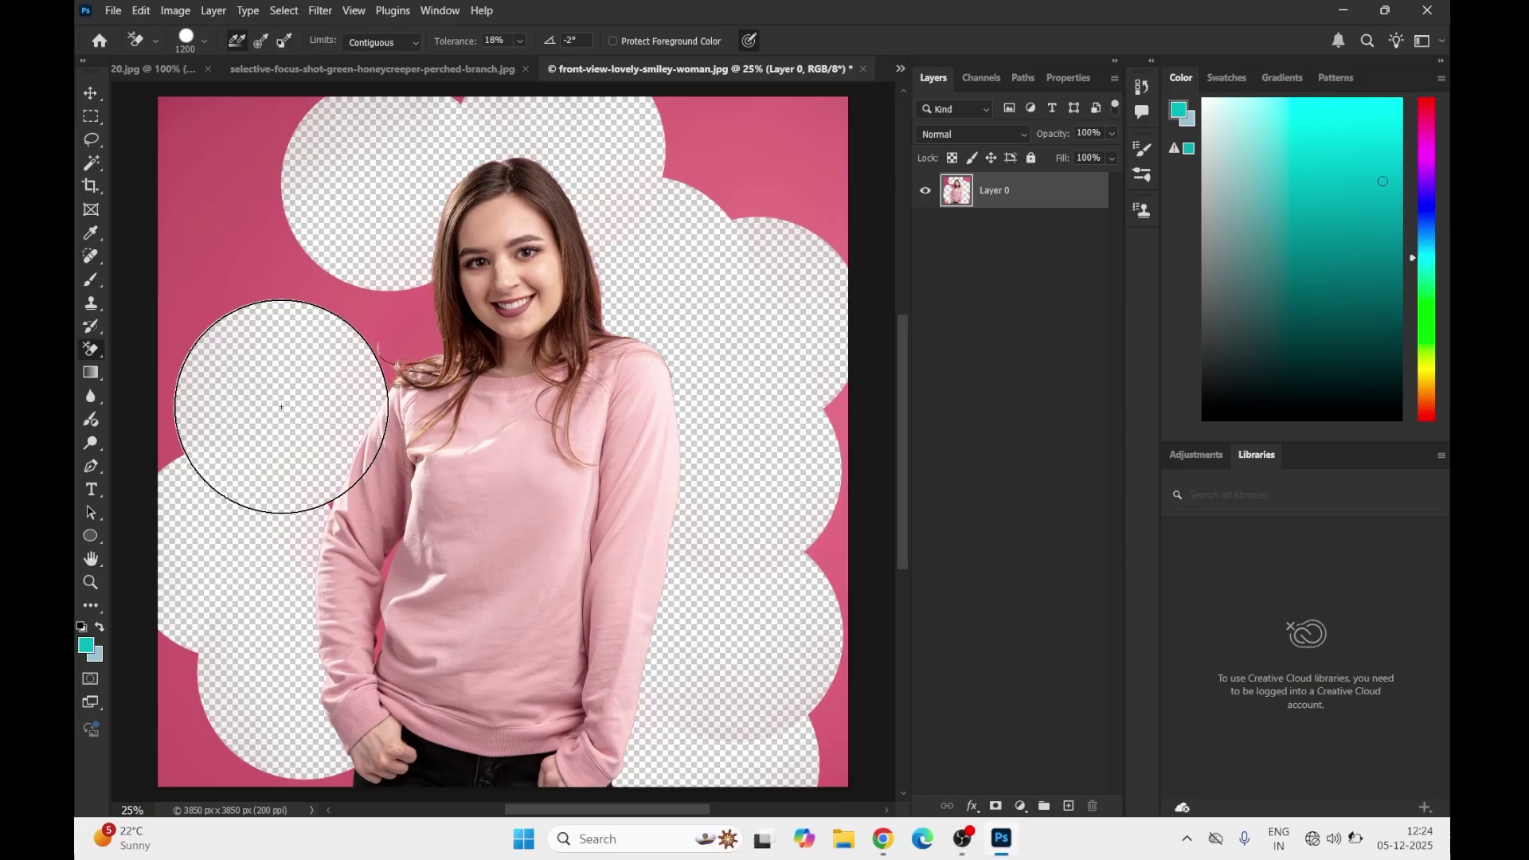
left_click(343, 303)
left_click(263, 192)
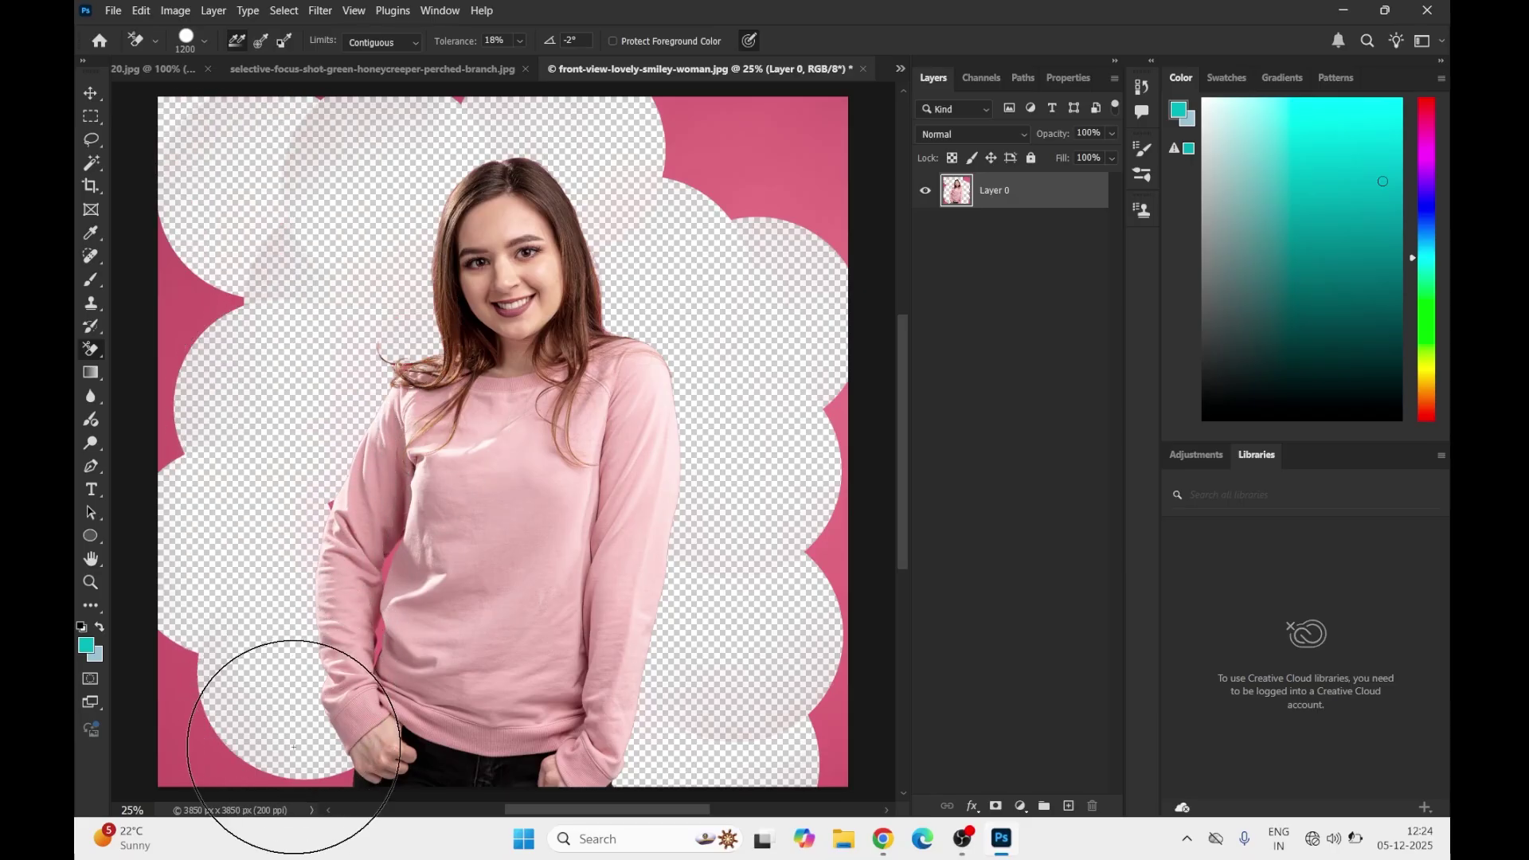
left_click(249, 779)
left_click(217, 655)
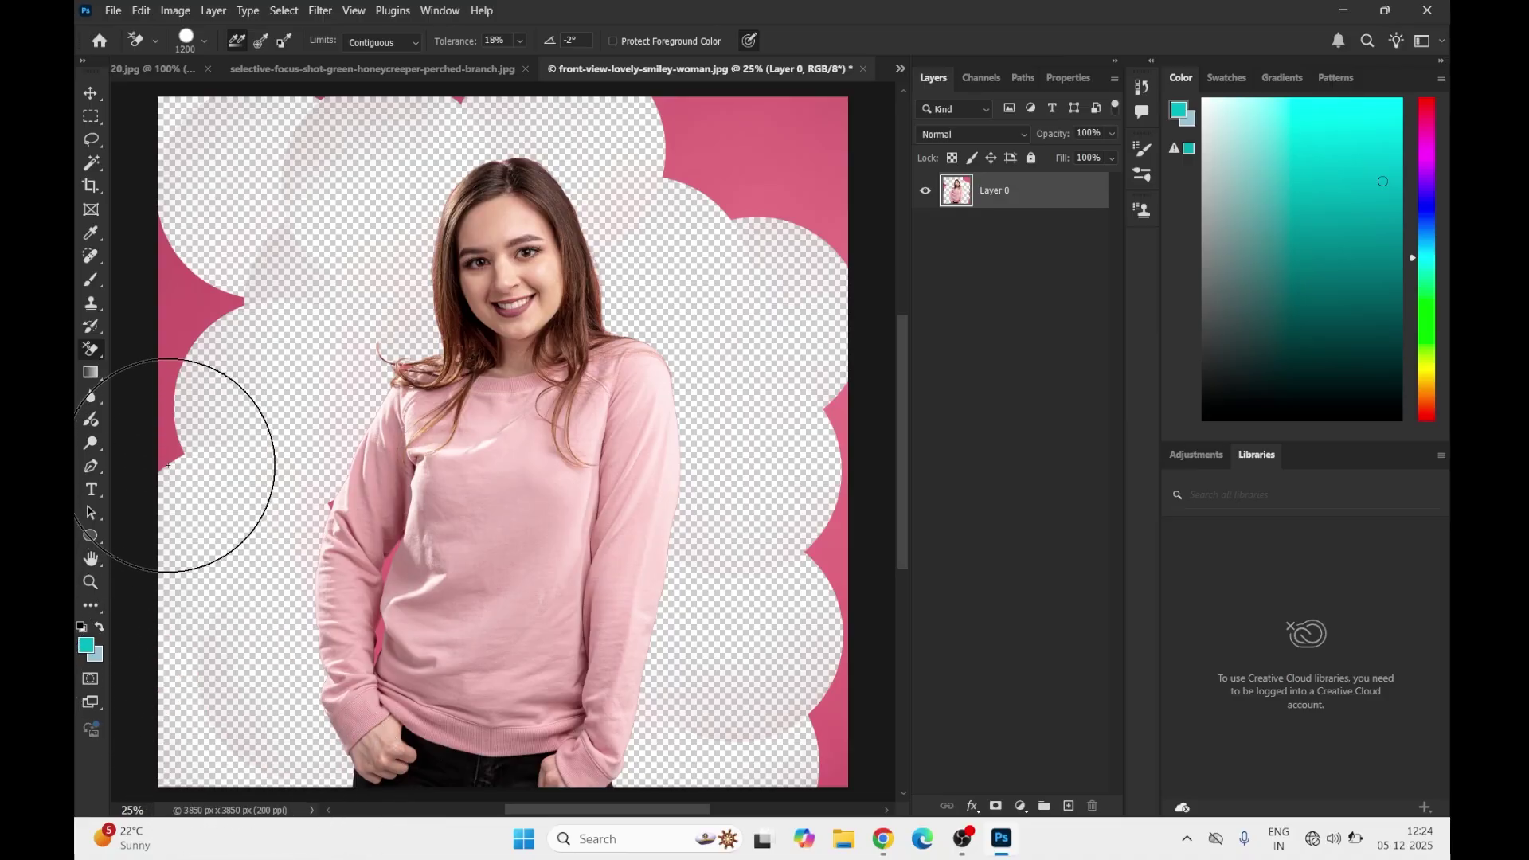
left_click(179, 434)
left_click(215, 290)
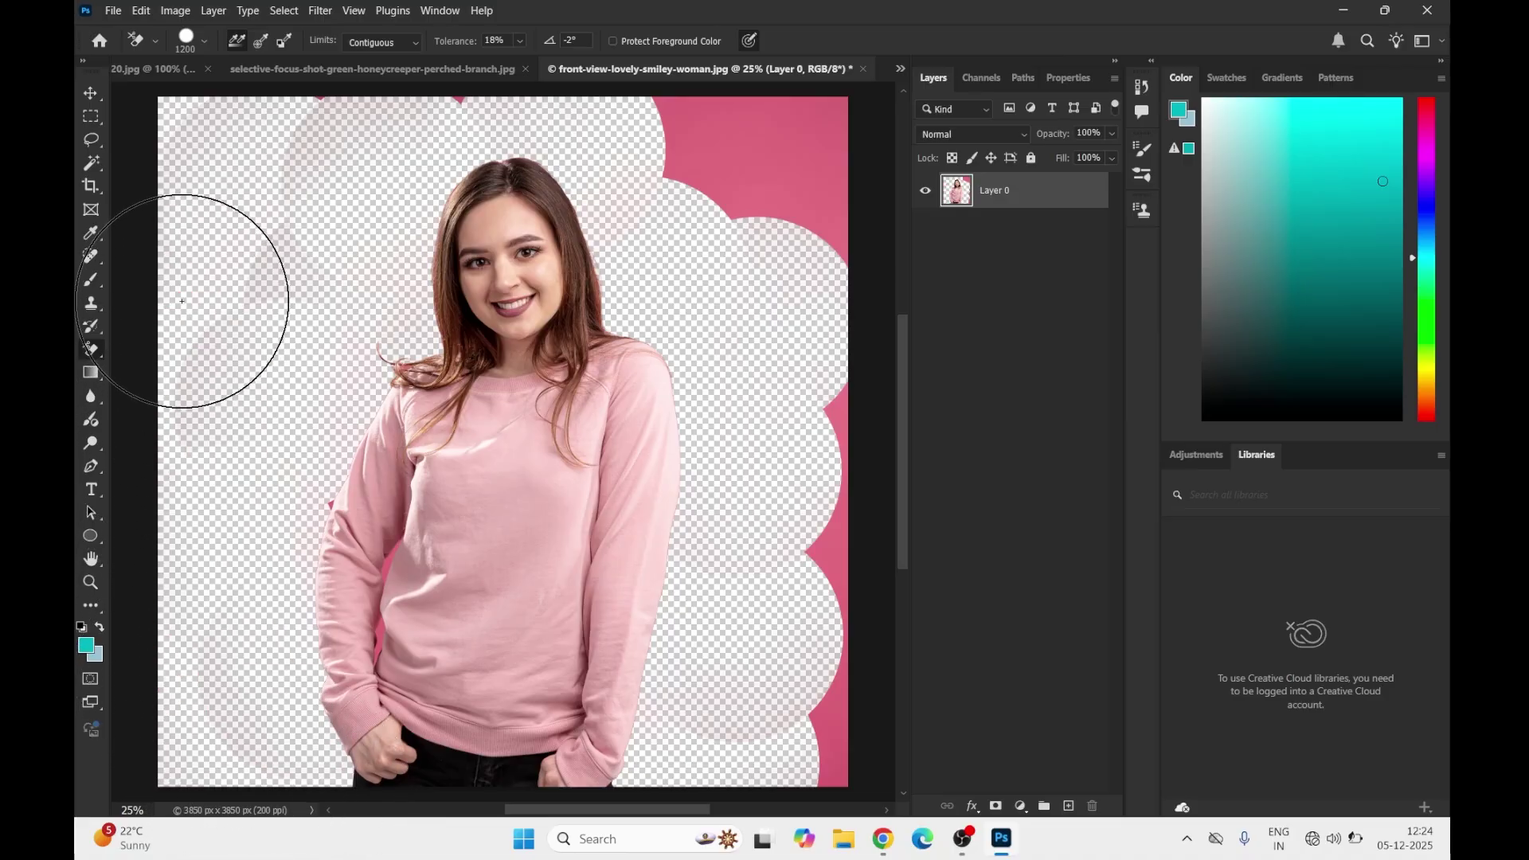
Erase the leftover pink patches in the photo's upper right corner, along its right edge and above the woman's head
left_click(720, 123)
left_click(797, 159)
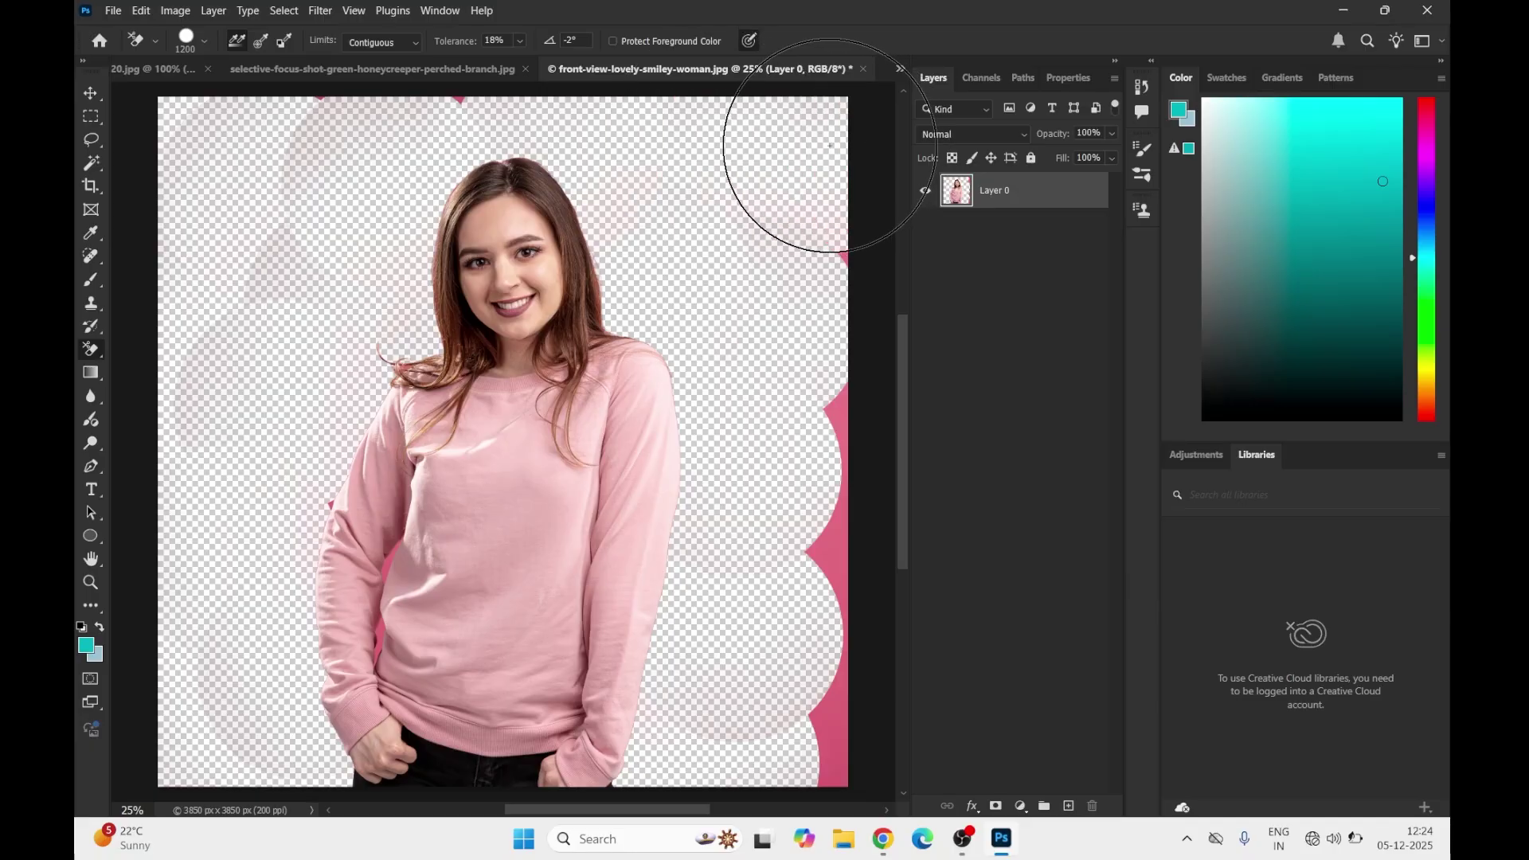
left_click(845, 410)
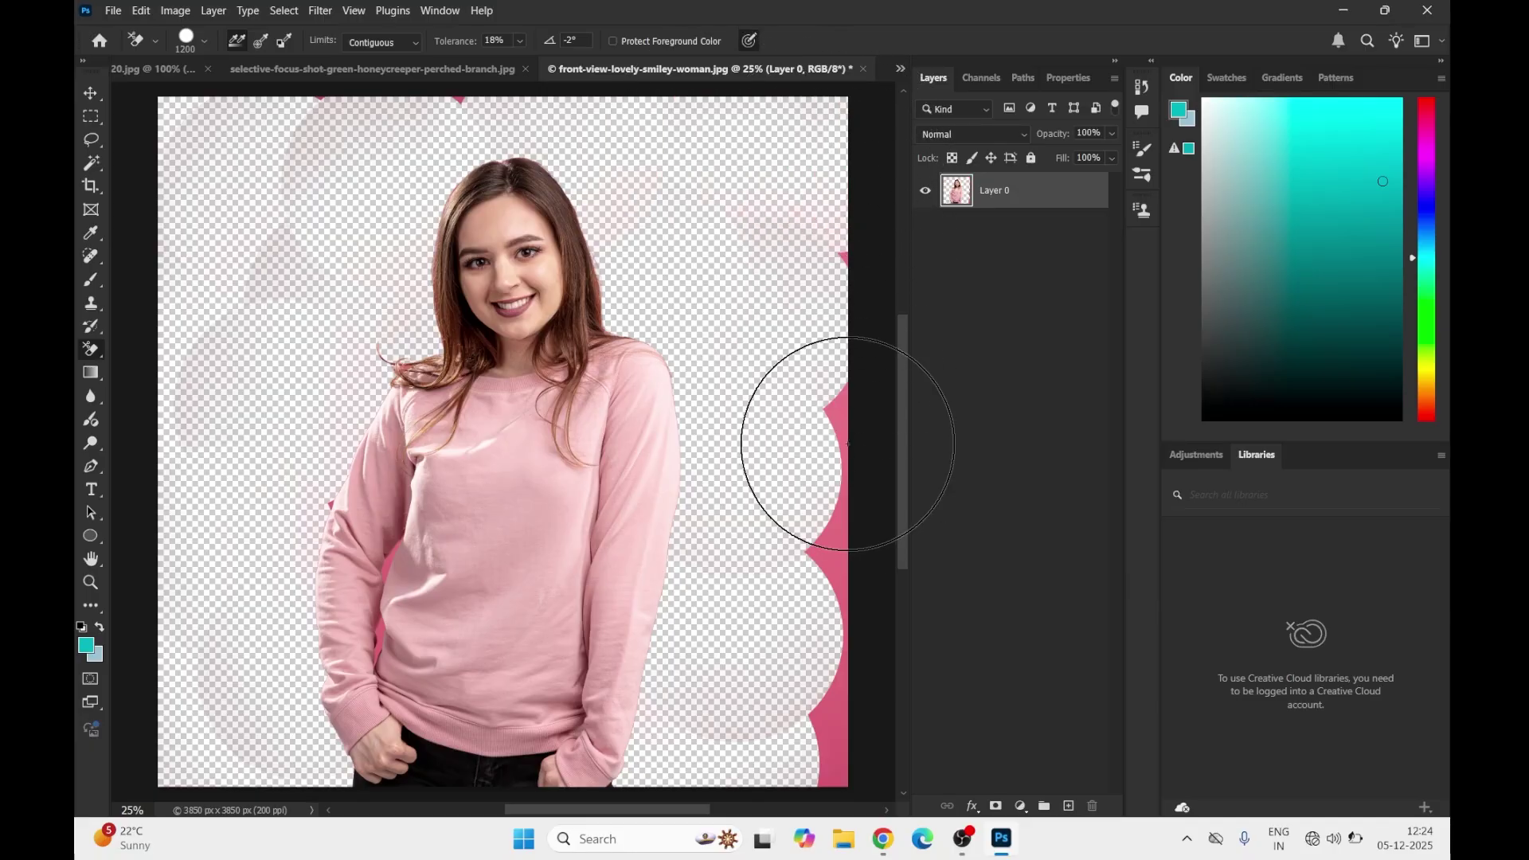
left_click(821, 548)
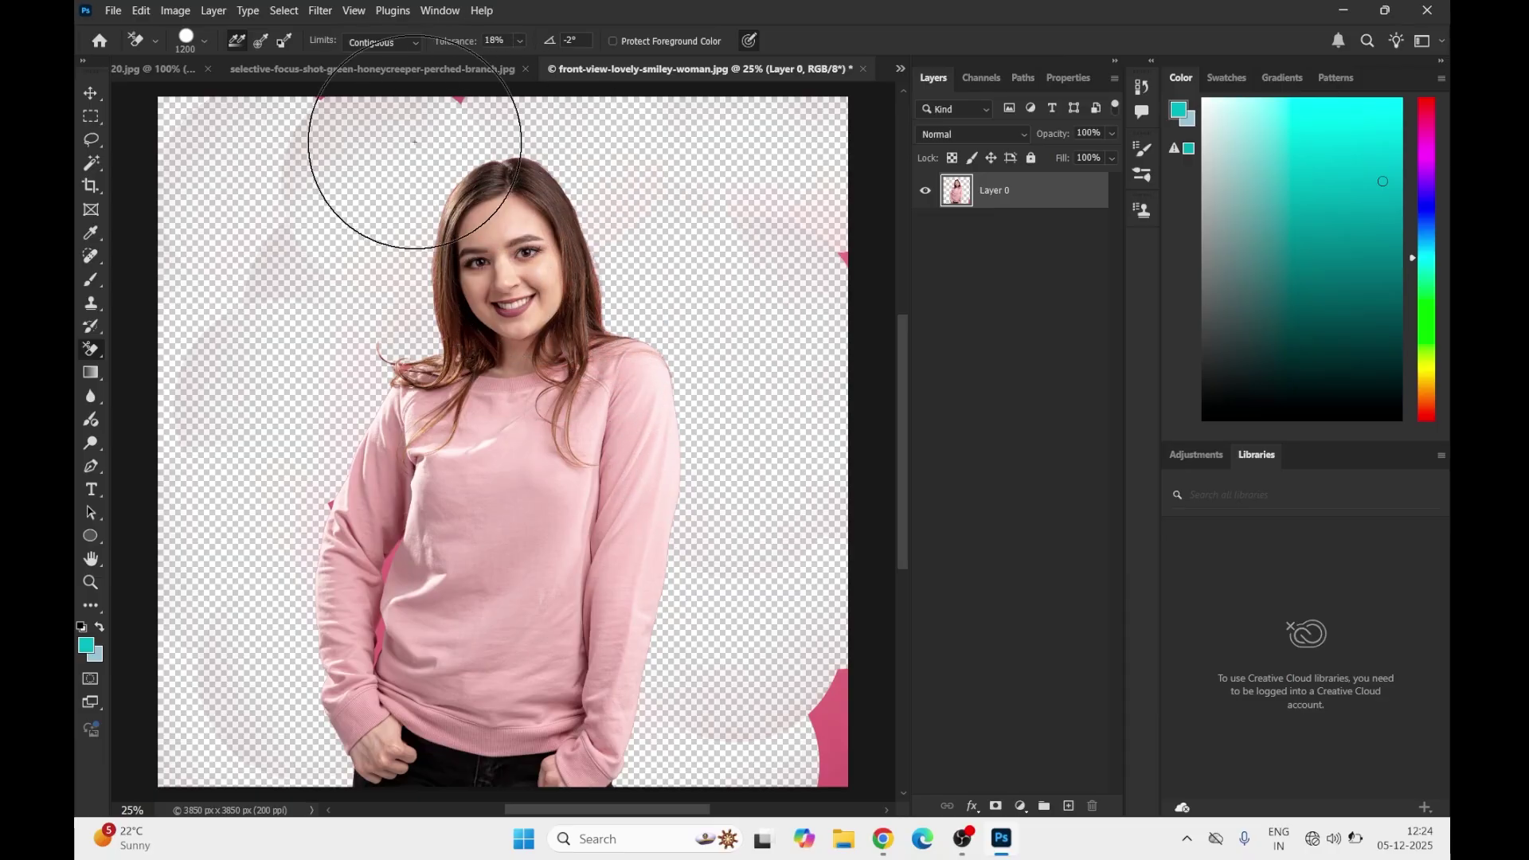
left_click(460, 88)
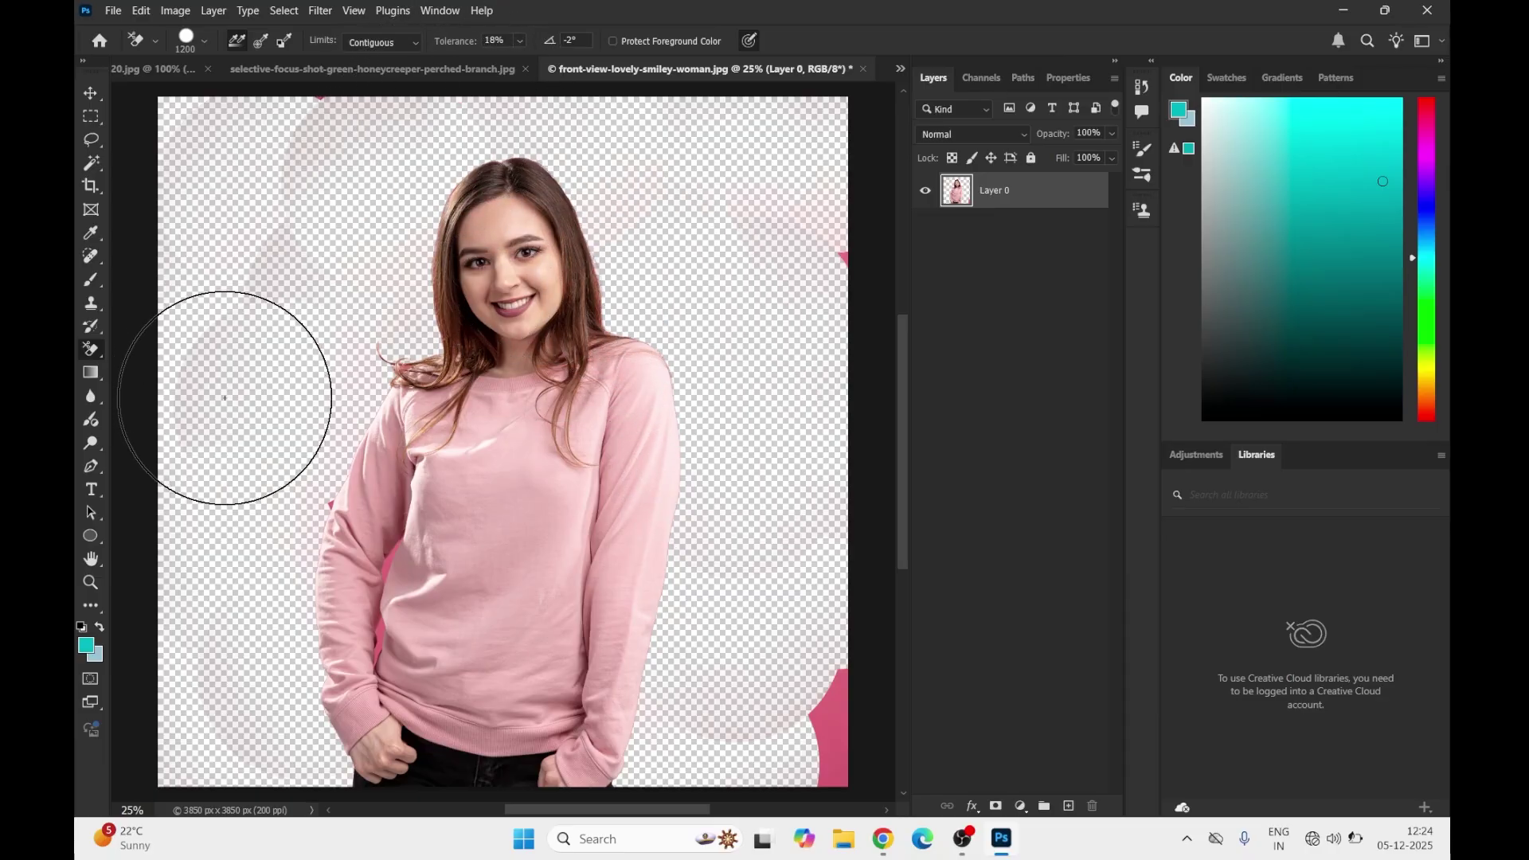
Clean up the faint background residue on the left side and along the top and upper right edges of the photo
left_click_drag(290, 109, 289, 325)
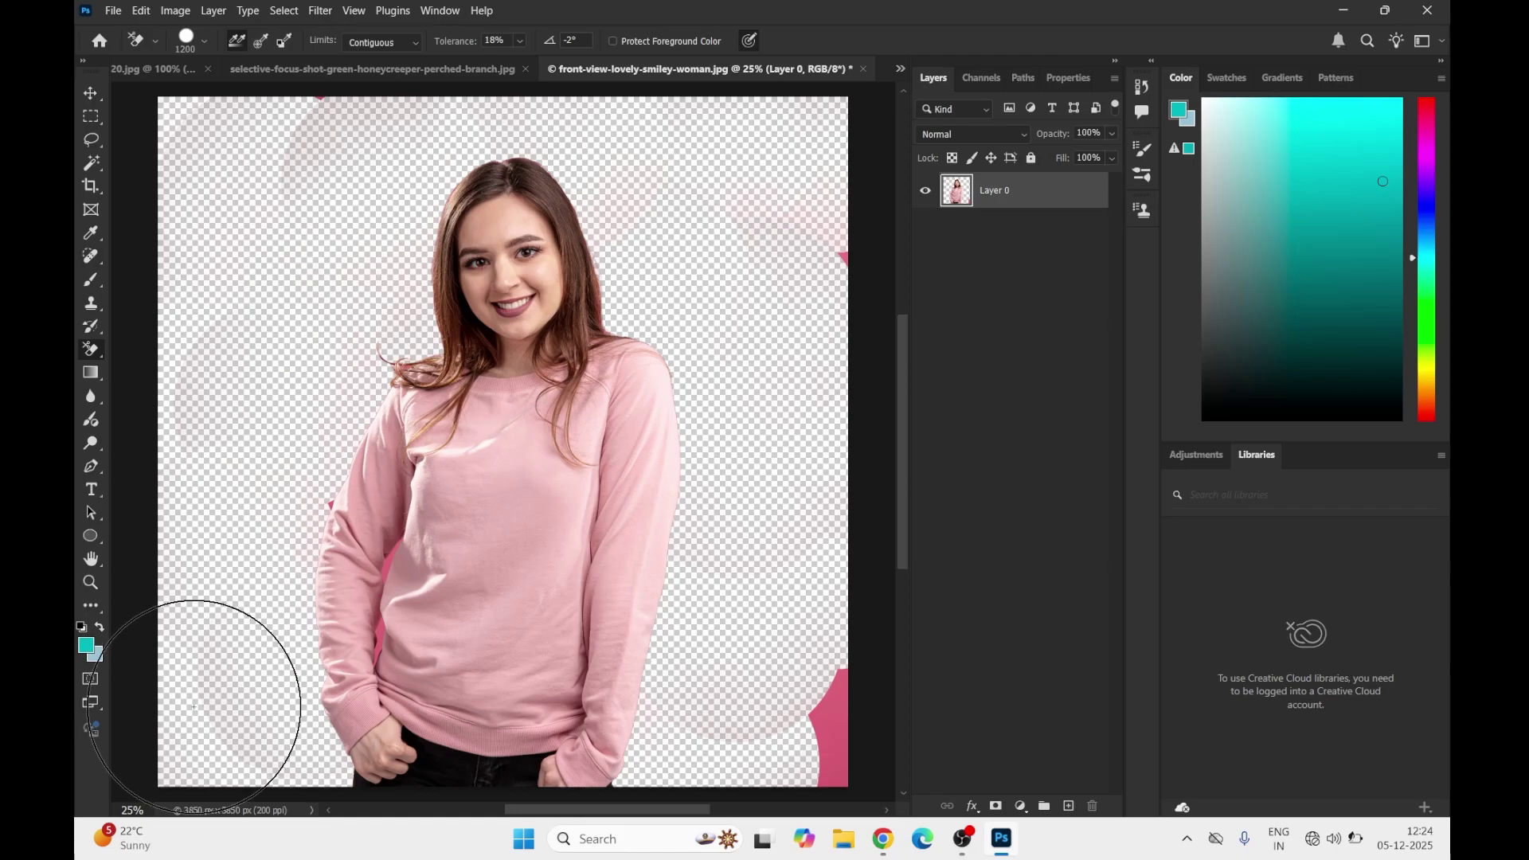
left_click_drag(194, 707, 212, 727)
left_click_drag(300, 143, 332, 92)
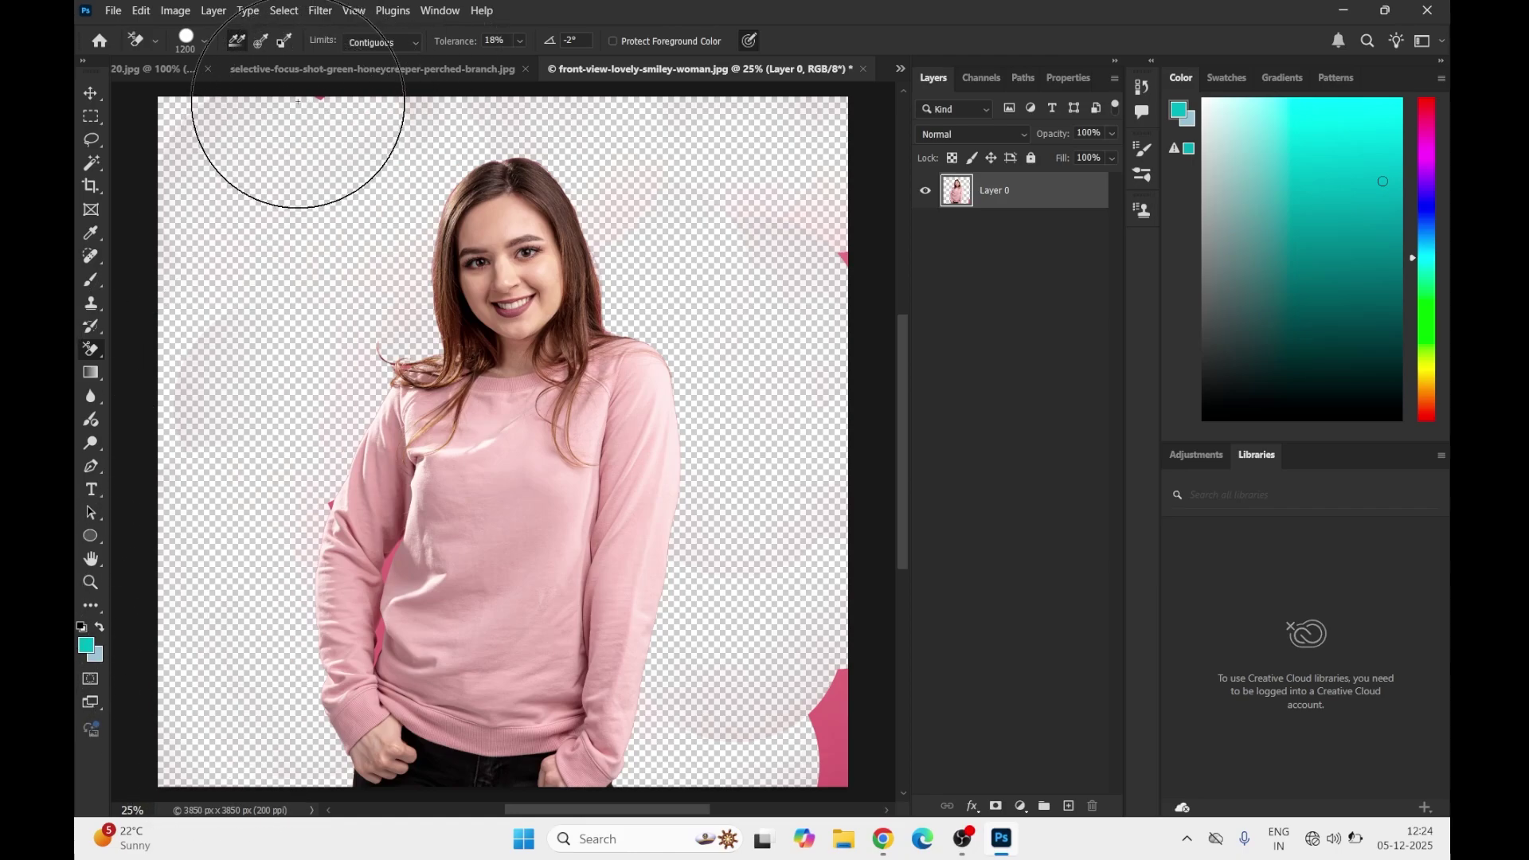
mouse_move(648, 103)
left_mouse_down()
mouse_move(797, 278)
mouse_move(795, 213)
mouse_move(854, 257)
left_mouse_up()
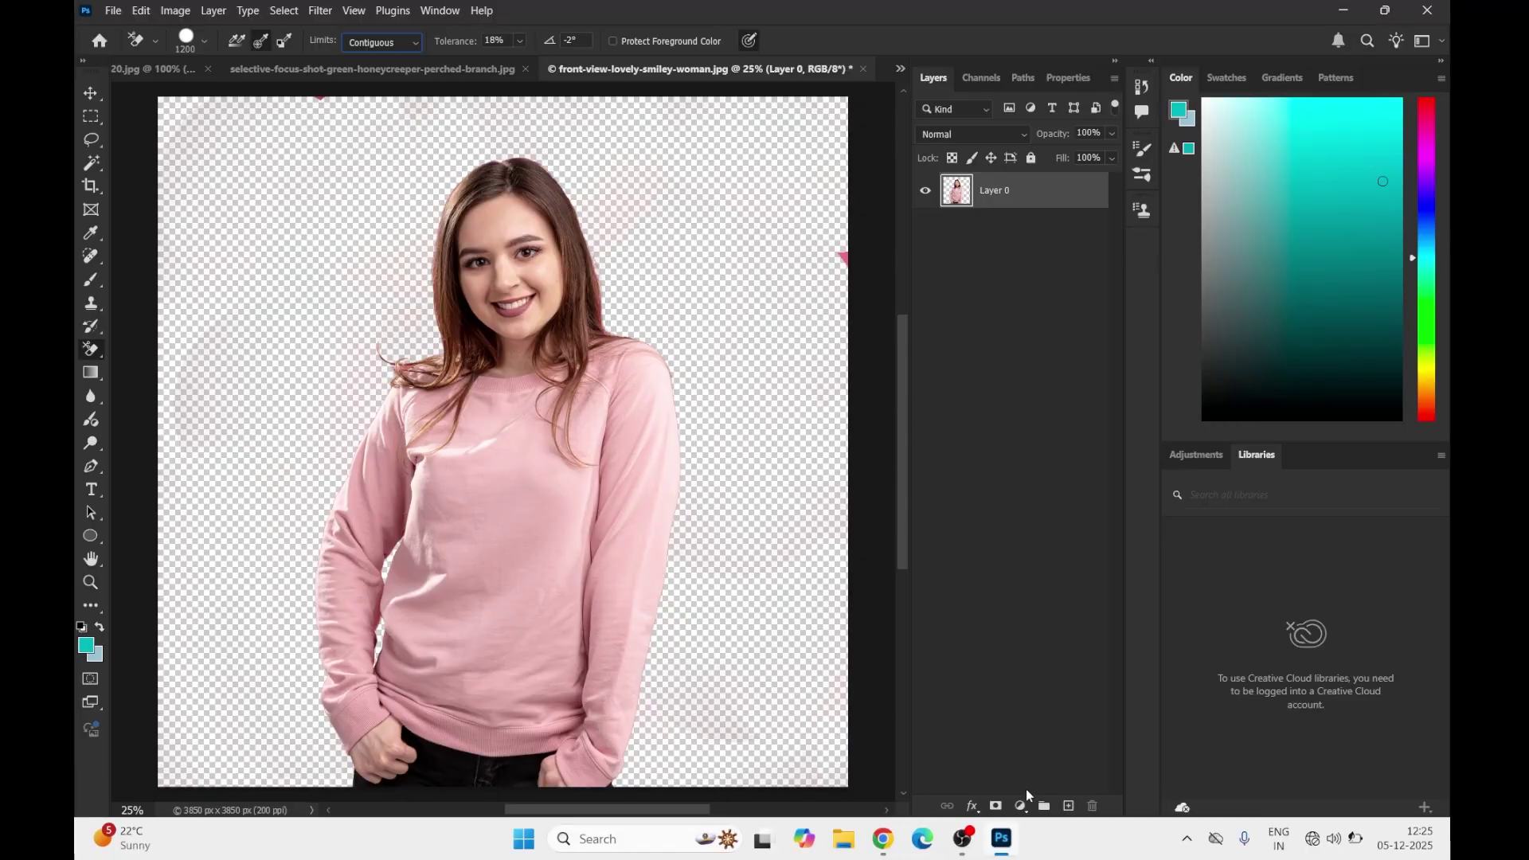
Add a new layer below the cut-out woman and fill it with the teal foreground colour
left_click(1068, 806)
mouse_move(999, 192)
left_mouse_down()
mouse_move(990, 314)
mouse_move(1011, 290)
left_mouse_up()
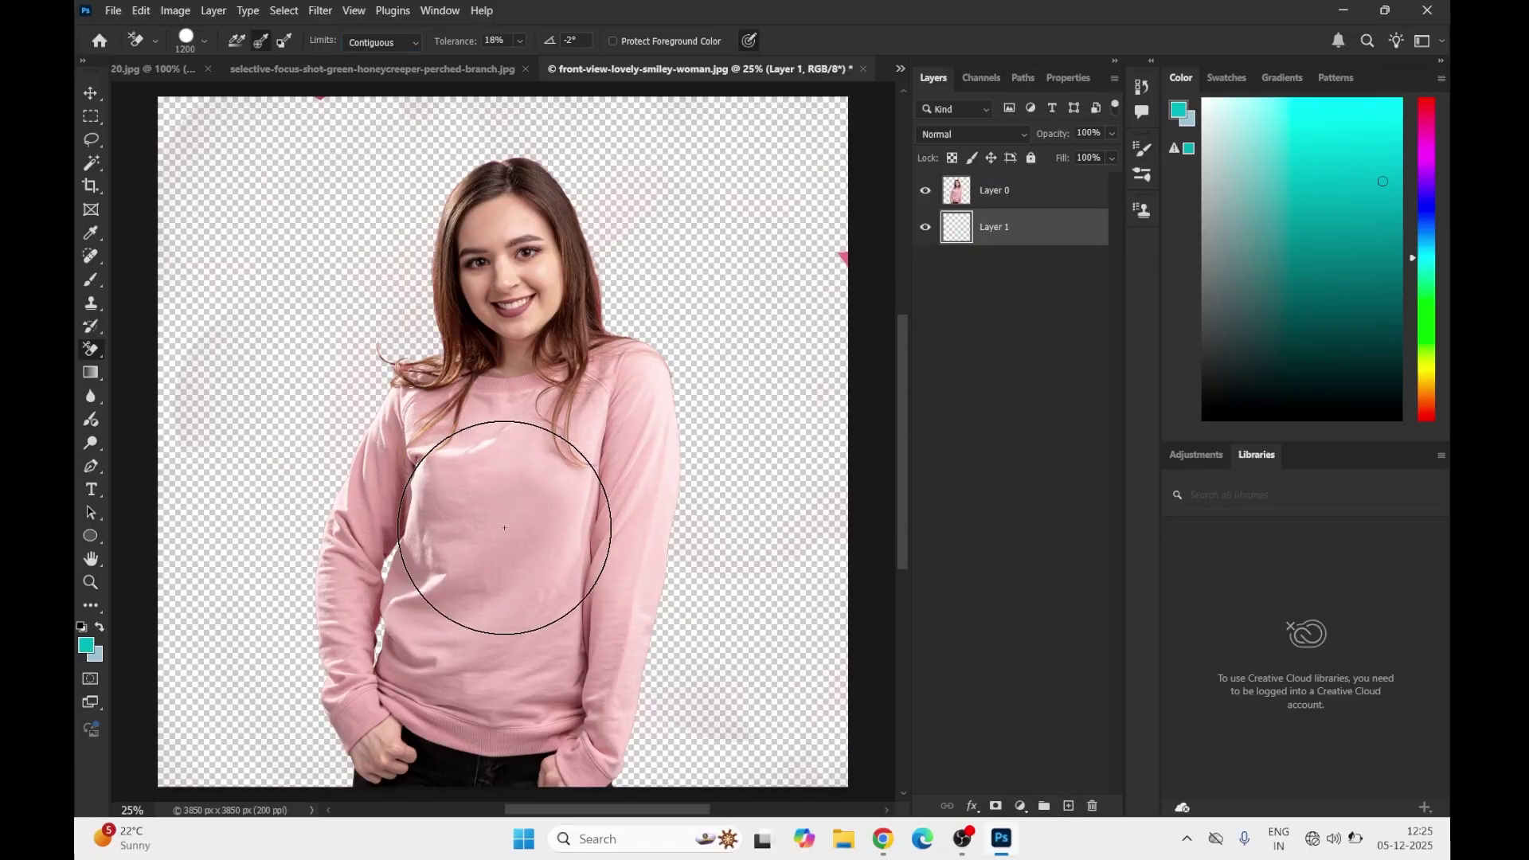
key("alt+BackSpace")
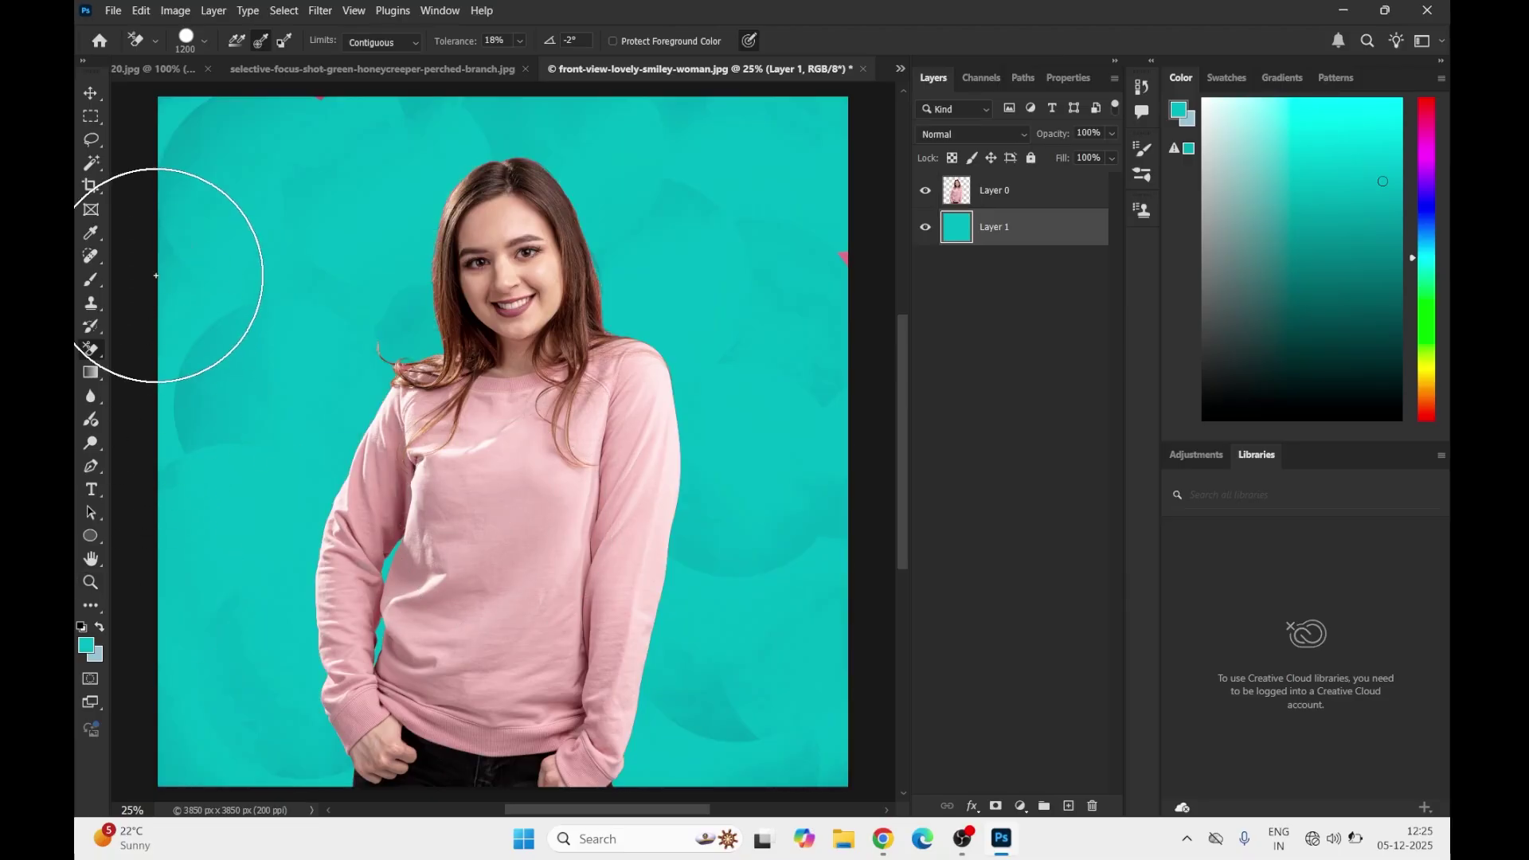
Erase the background residue around the woman on Layer 0 with the Eraser Tool at up to 800 px, undoing the stroke over her head
right_click(92, 354)
left_click(166, 350)
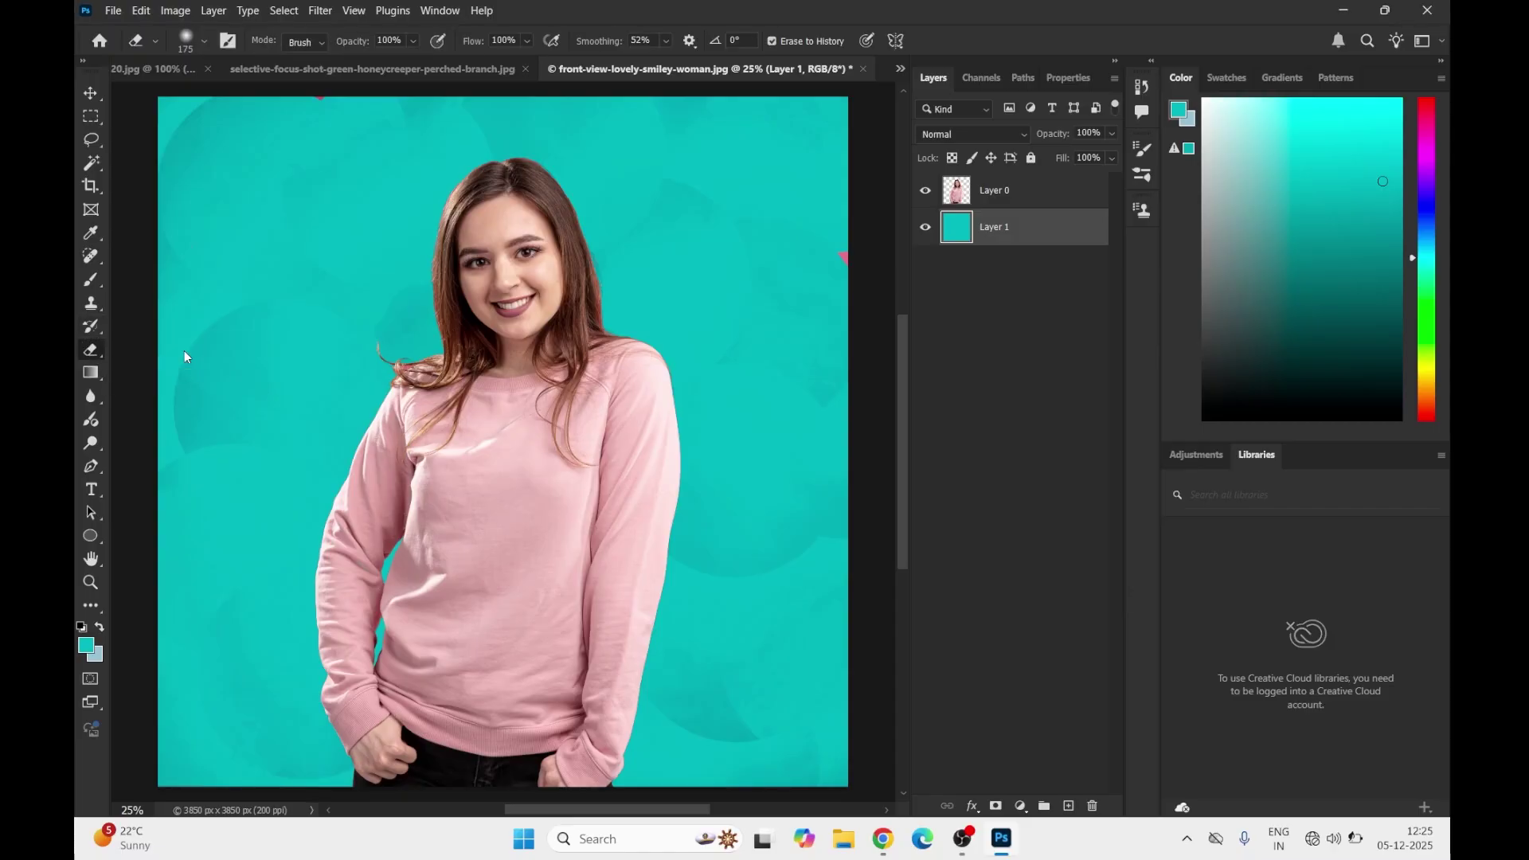
left_click(990, 194)
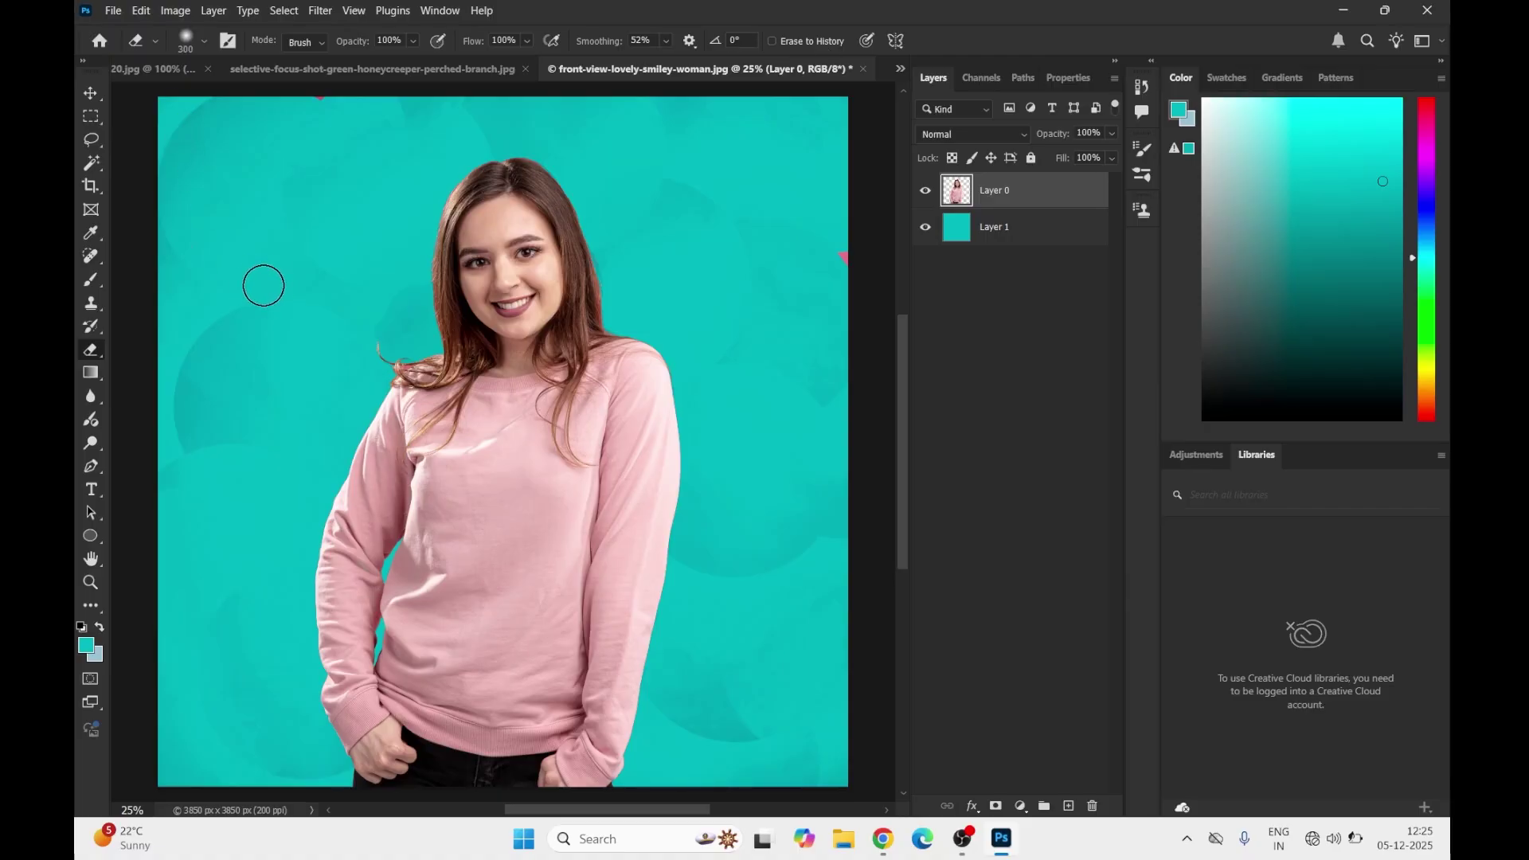
mouse_move(264, 285)
left_mouse_down()
mouse_move(195, 140)
mouse_move(244, 517)
mouse_move(194, 290)
mouse_move(196, 469)
mouse_move(242, 710)
mouse_move(202, 782)
mouse_move(220, 751)
mouse_move(288, 760)
left_mouse_up()
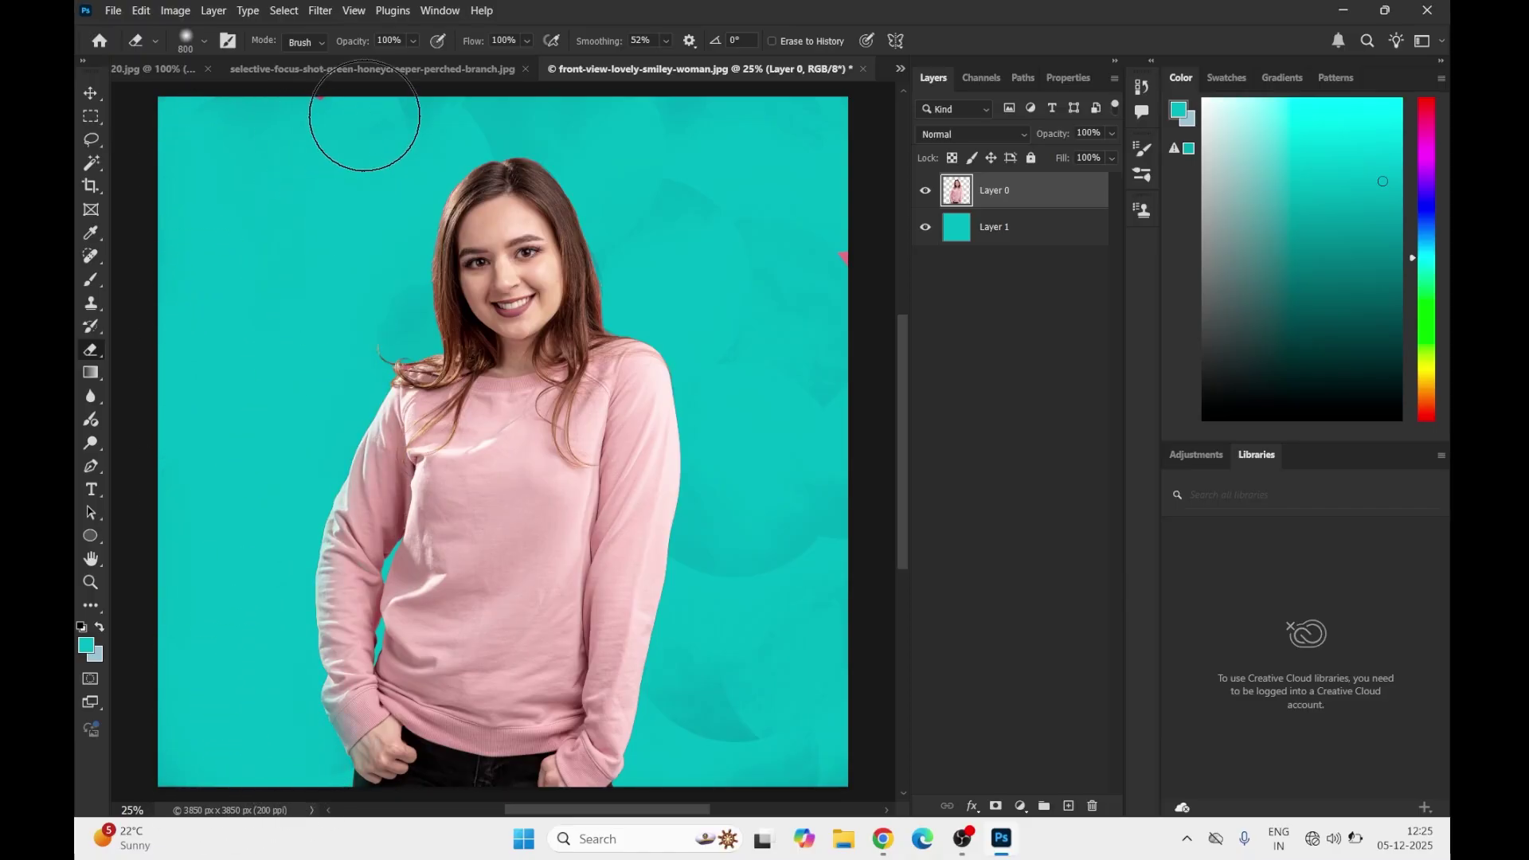
left_click_drag(365, 116, 829, 669)
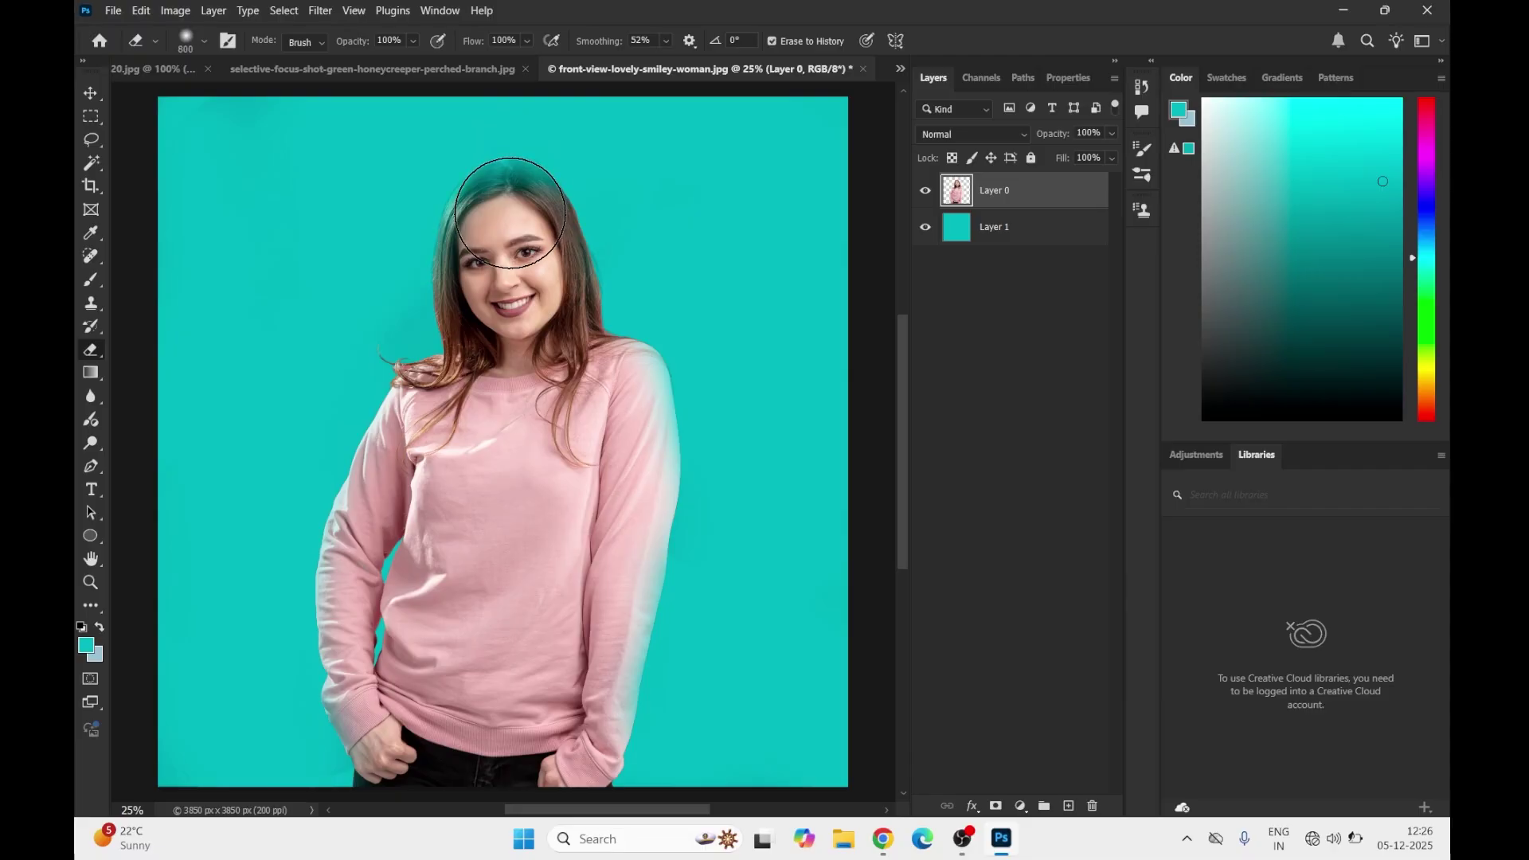
key("ctrl+z")
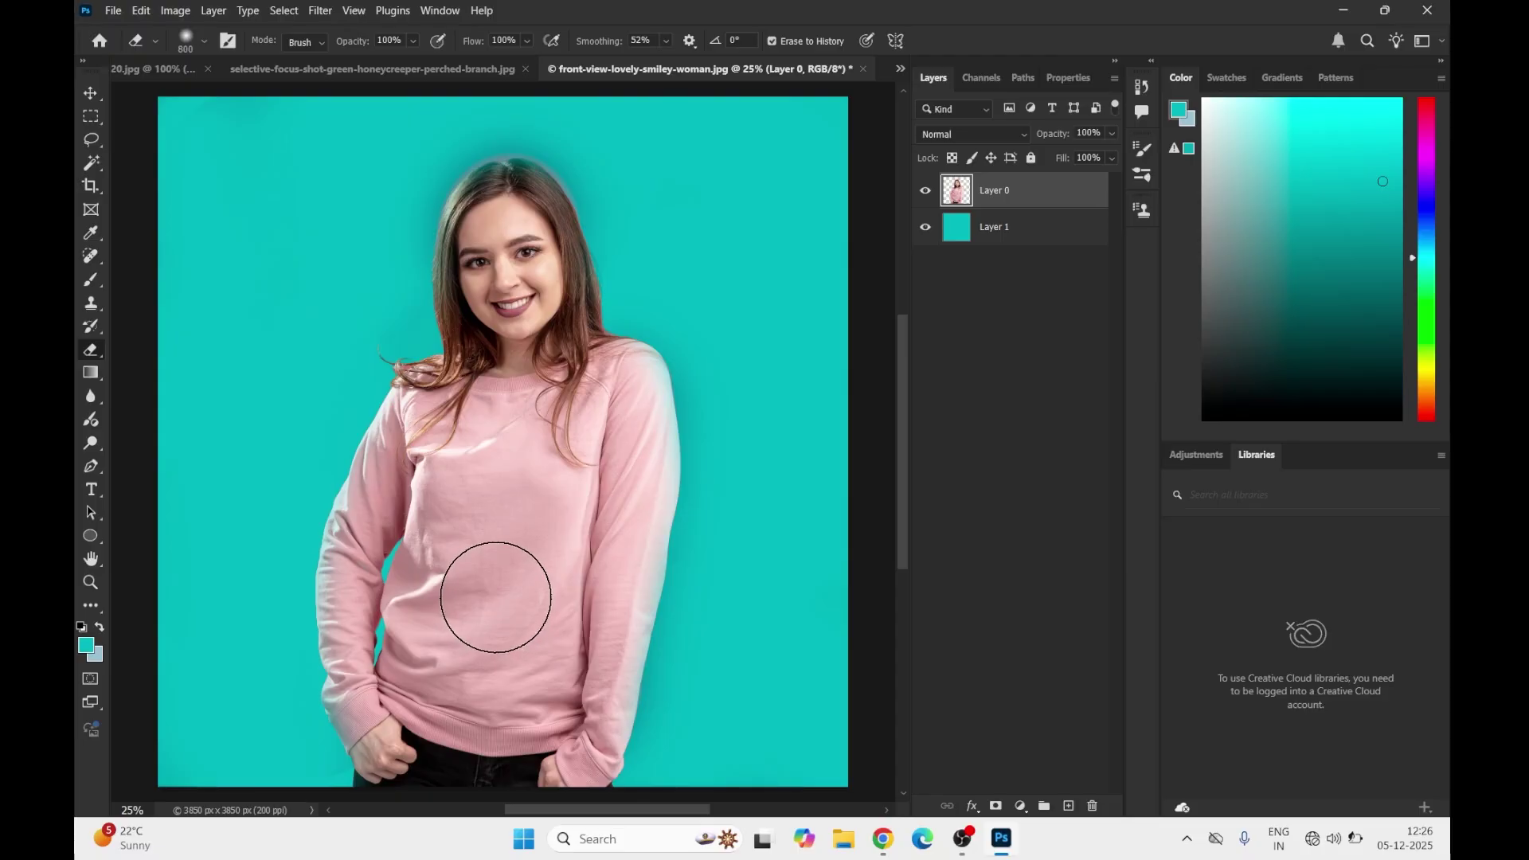
right_click(93, 352)
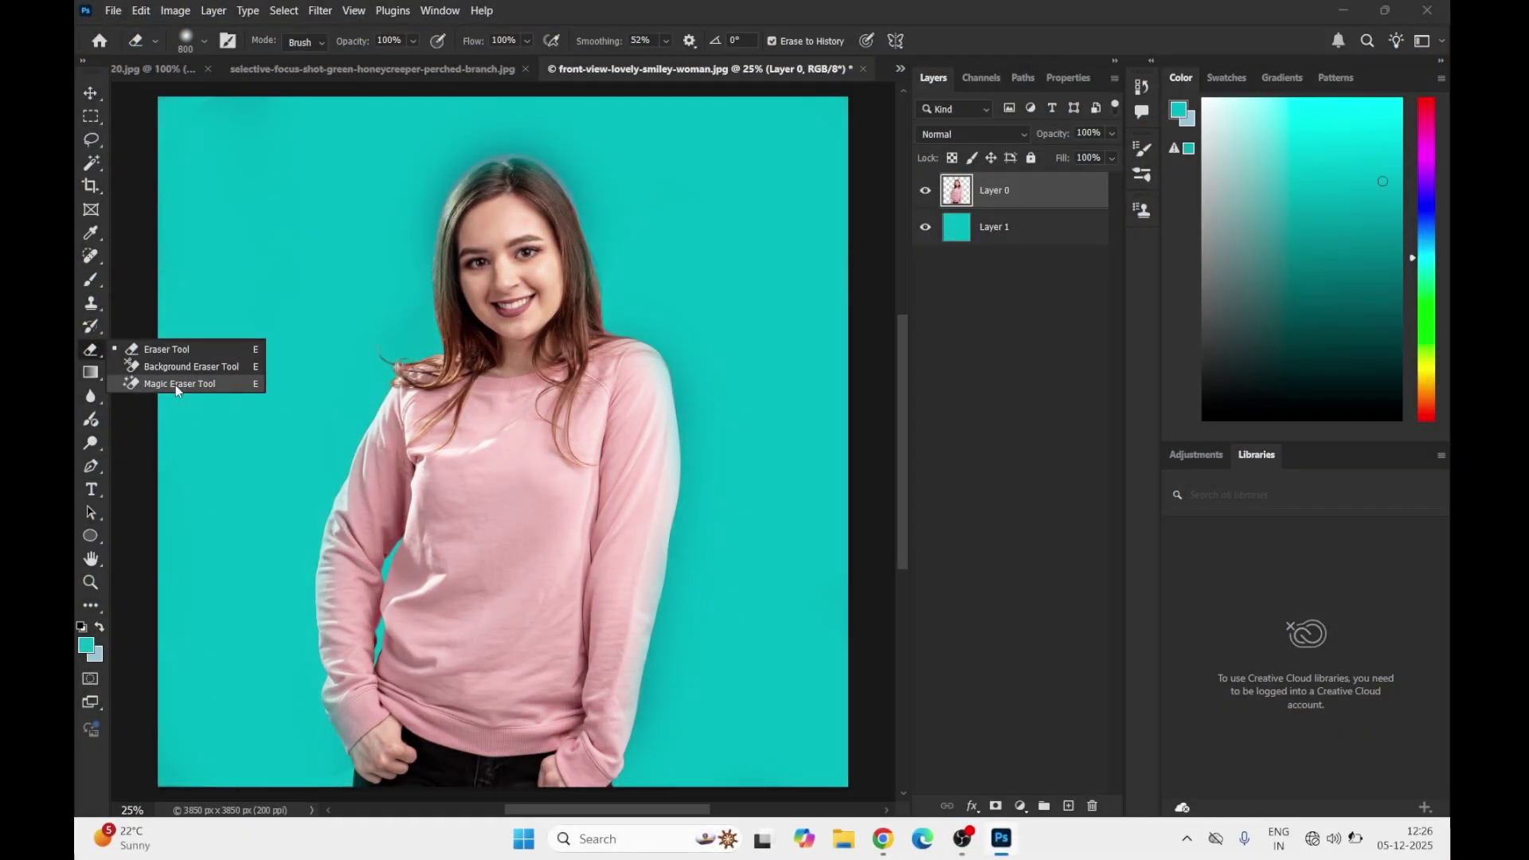
left_click(175, 385)
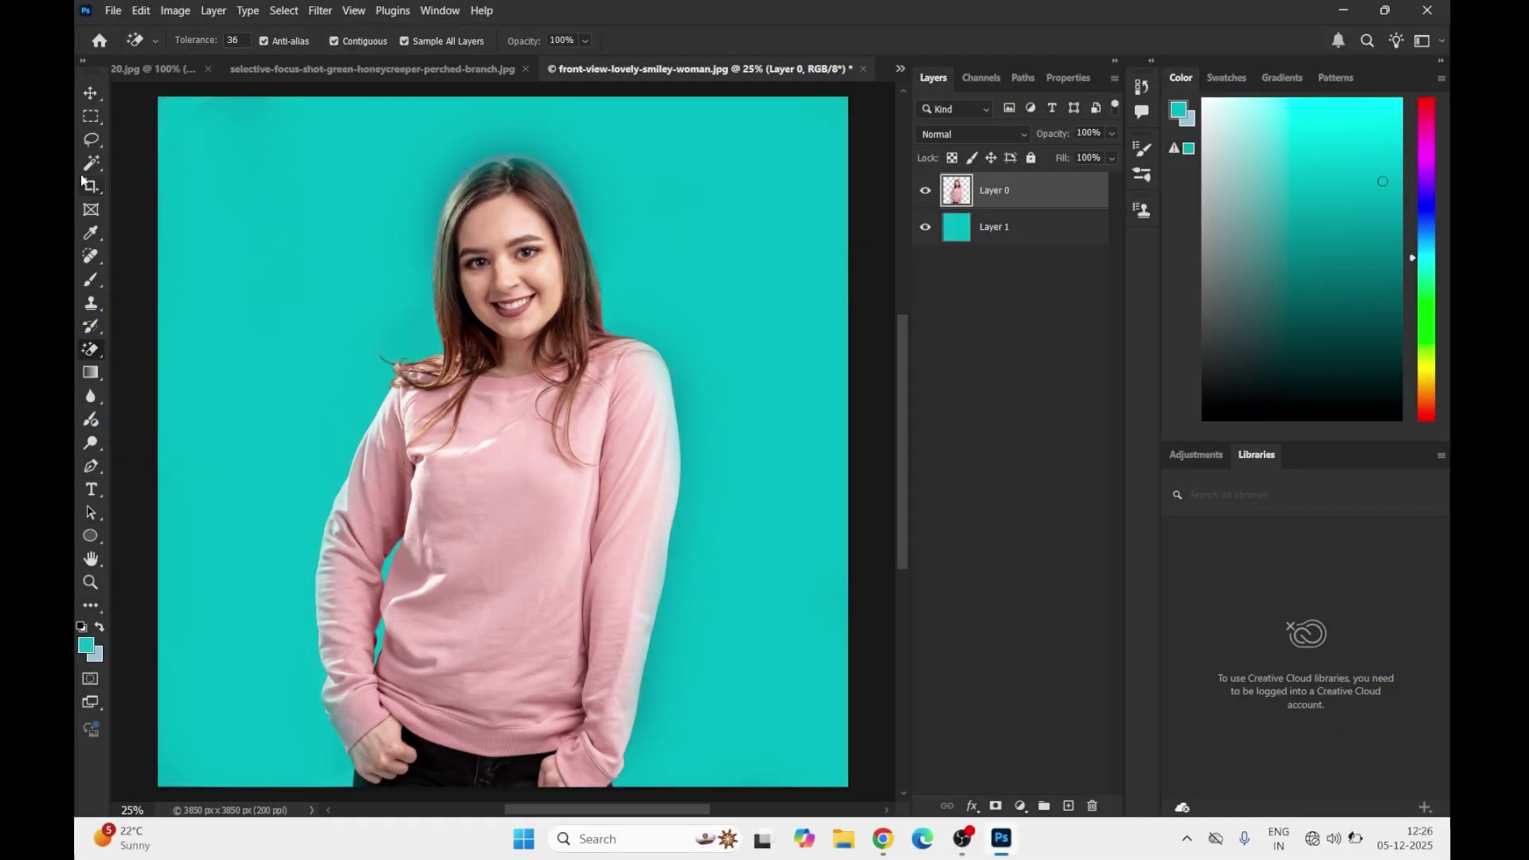
left_click(92, 167)
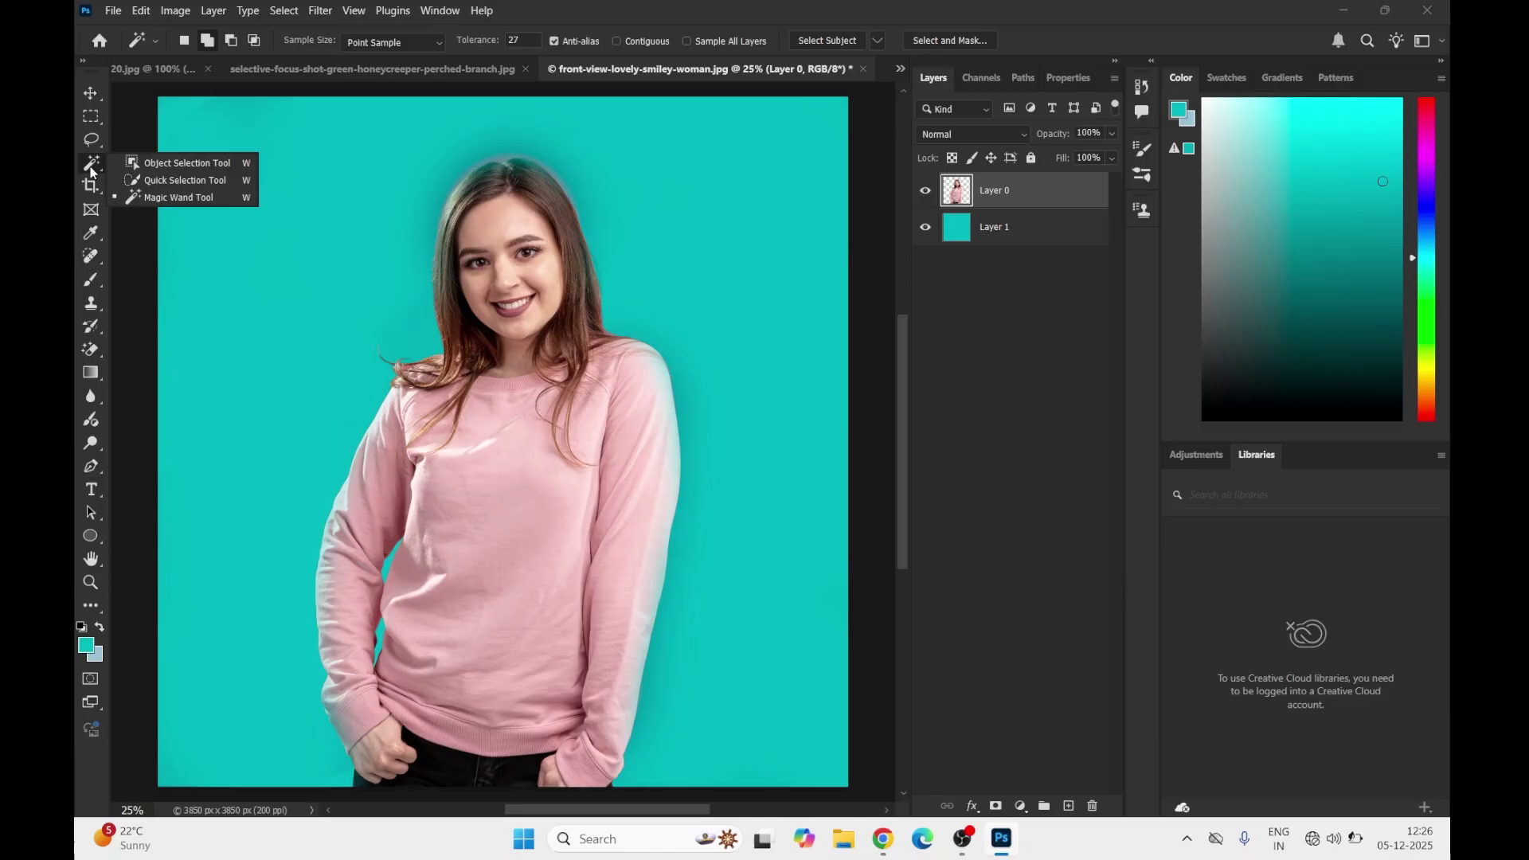
Revert the portrait to its saved version and select the Magic Wand Tool
left_click(112, 11)
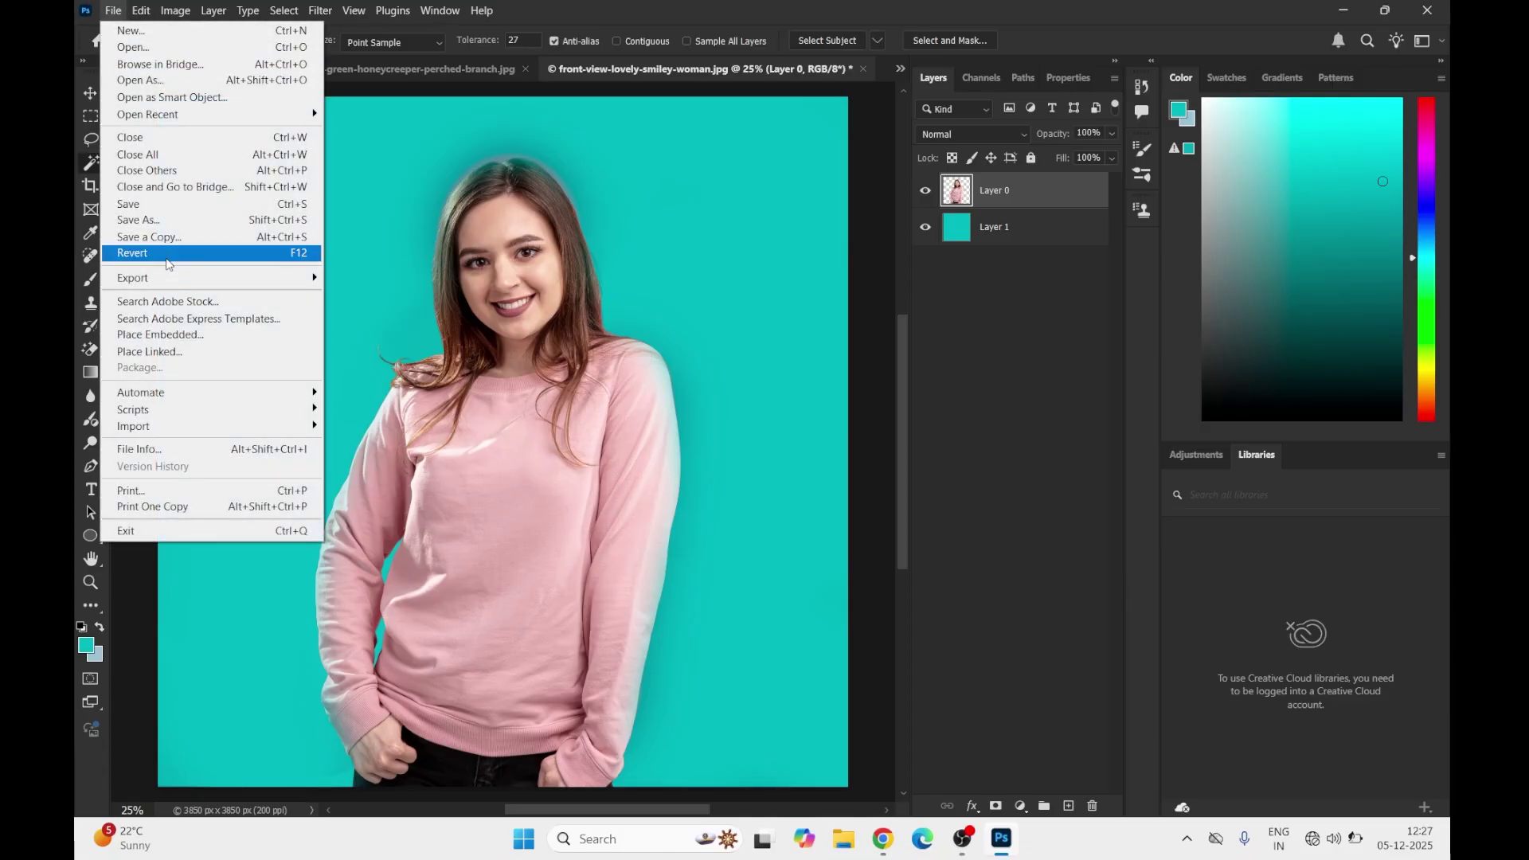
left_click(168, 255)
right_click(99, 166)
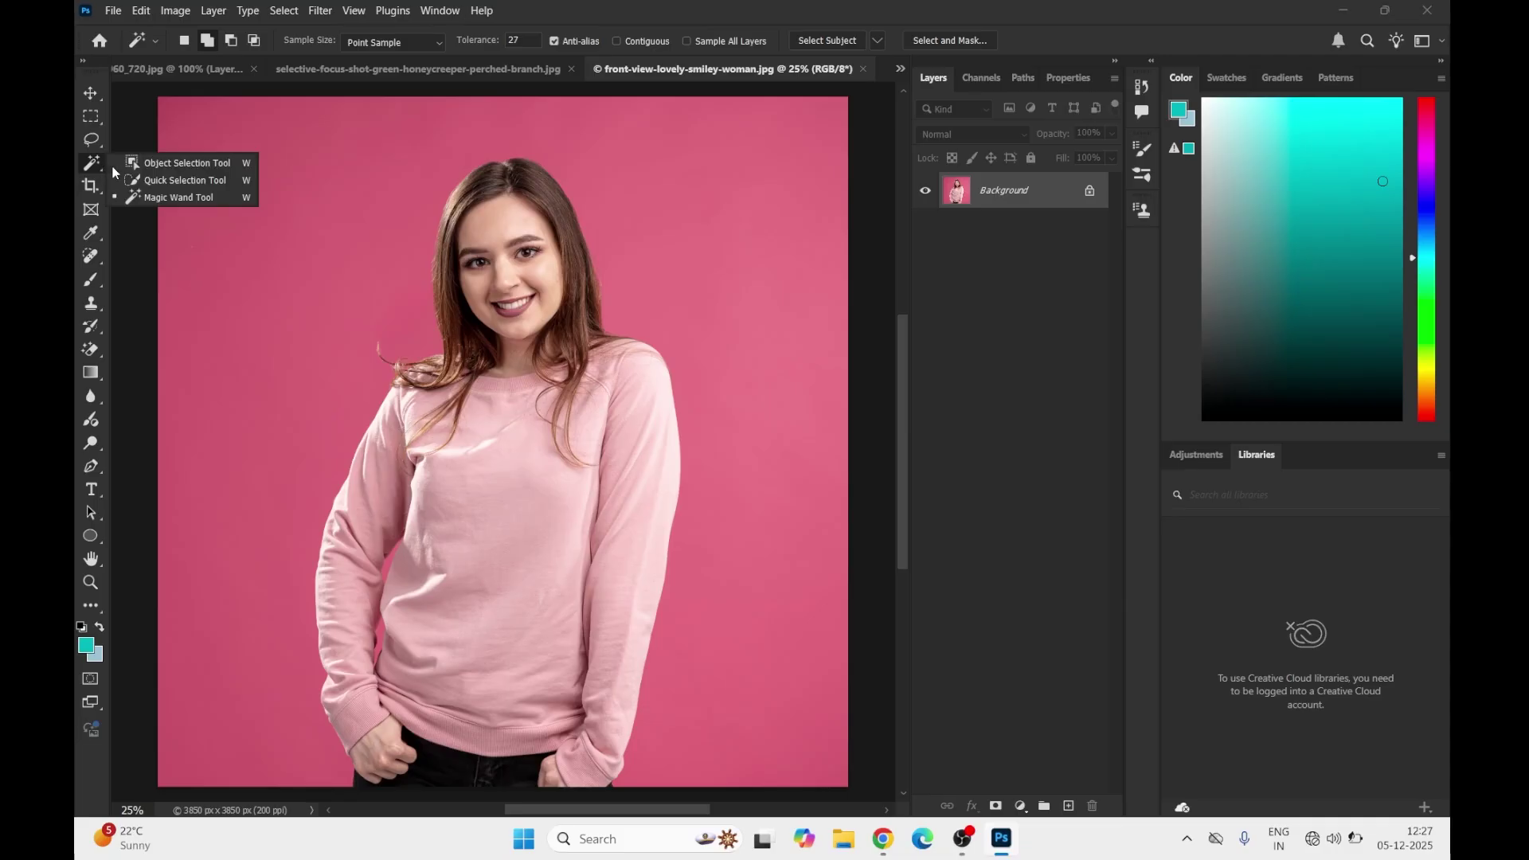
left_click(155, 199)
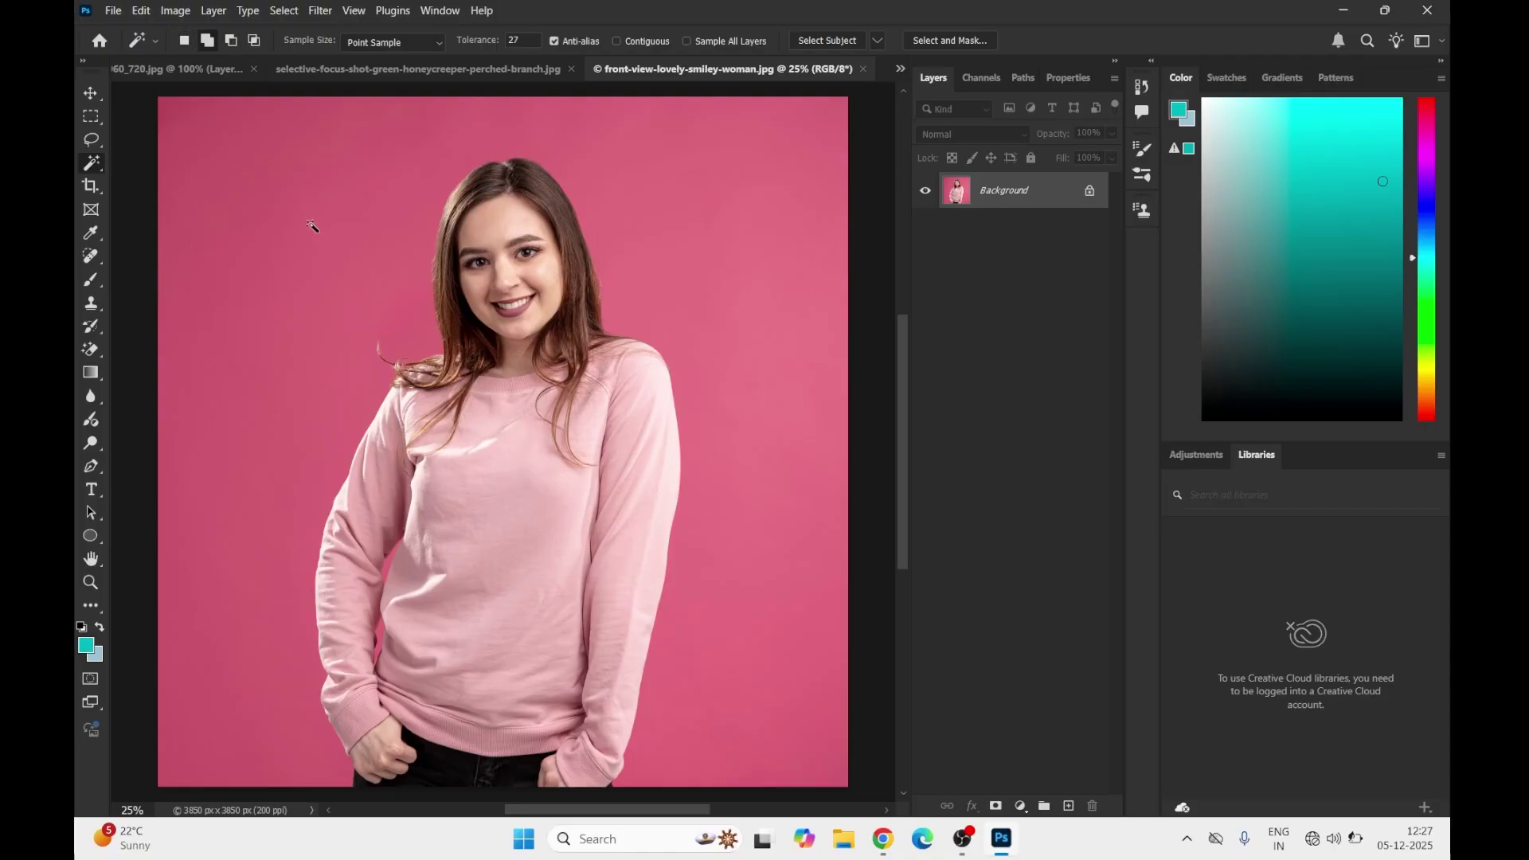
Select the pink background around the woman with the Magic Wand at tolerance 27, and clear the selection
left_click(313, 247)
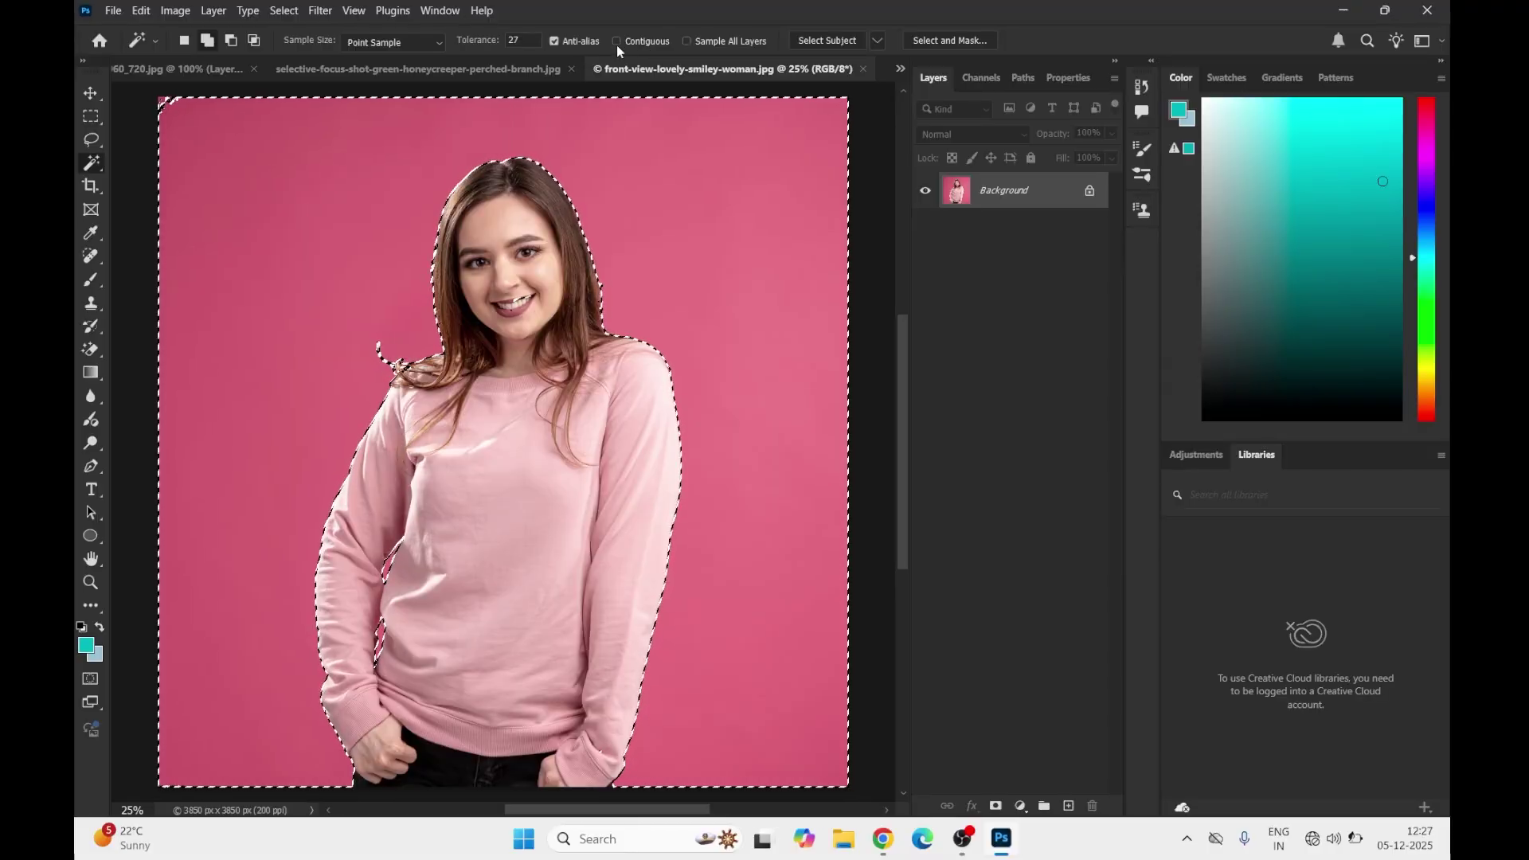
key("ctrl+d")
left_click(88, 353)
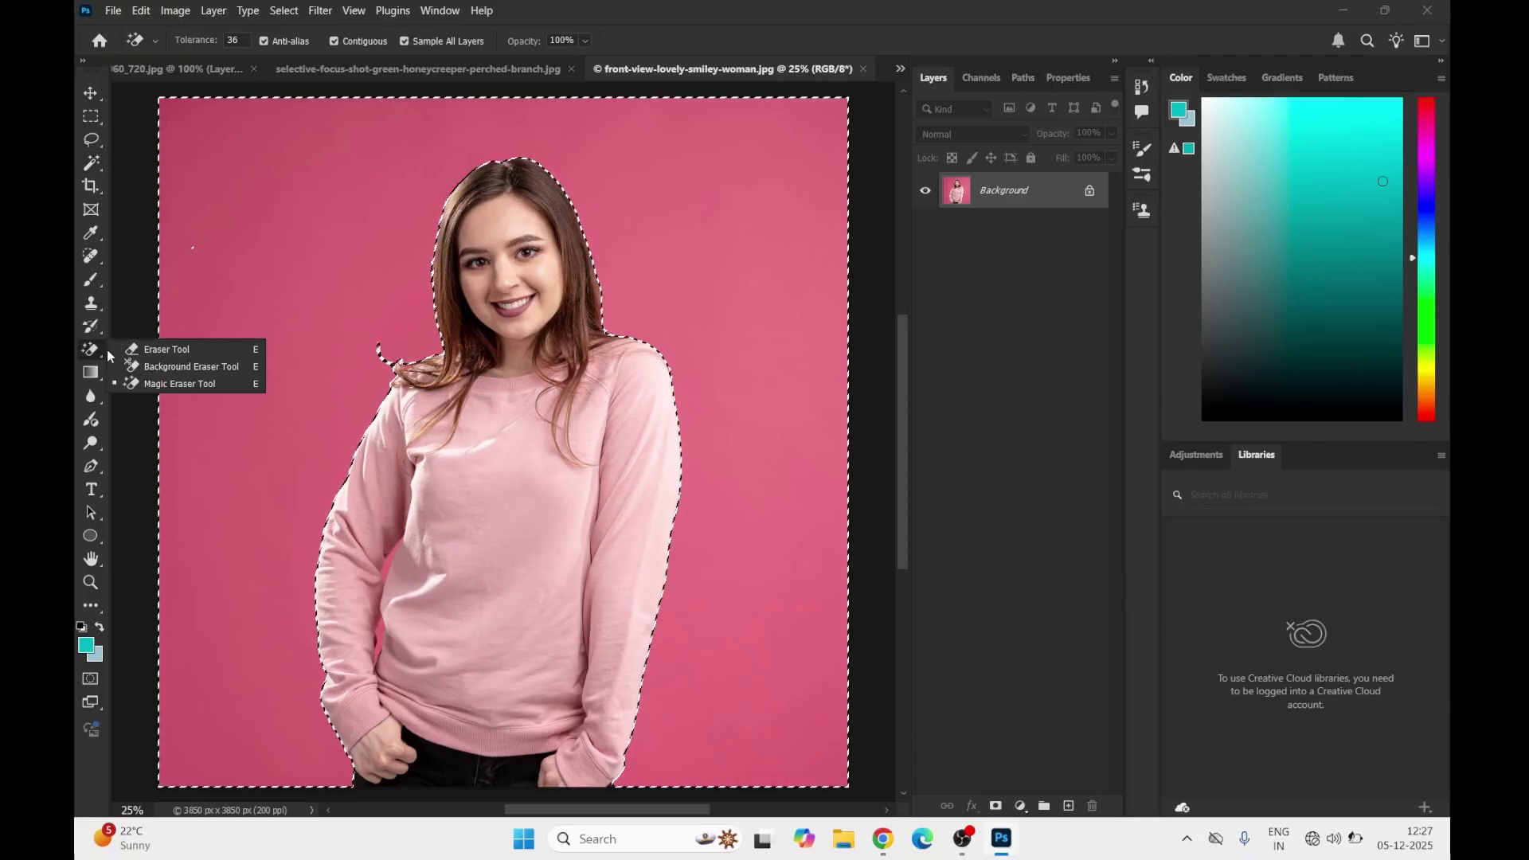
left_click(224, 193)
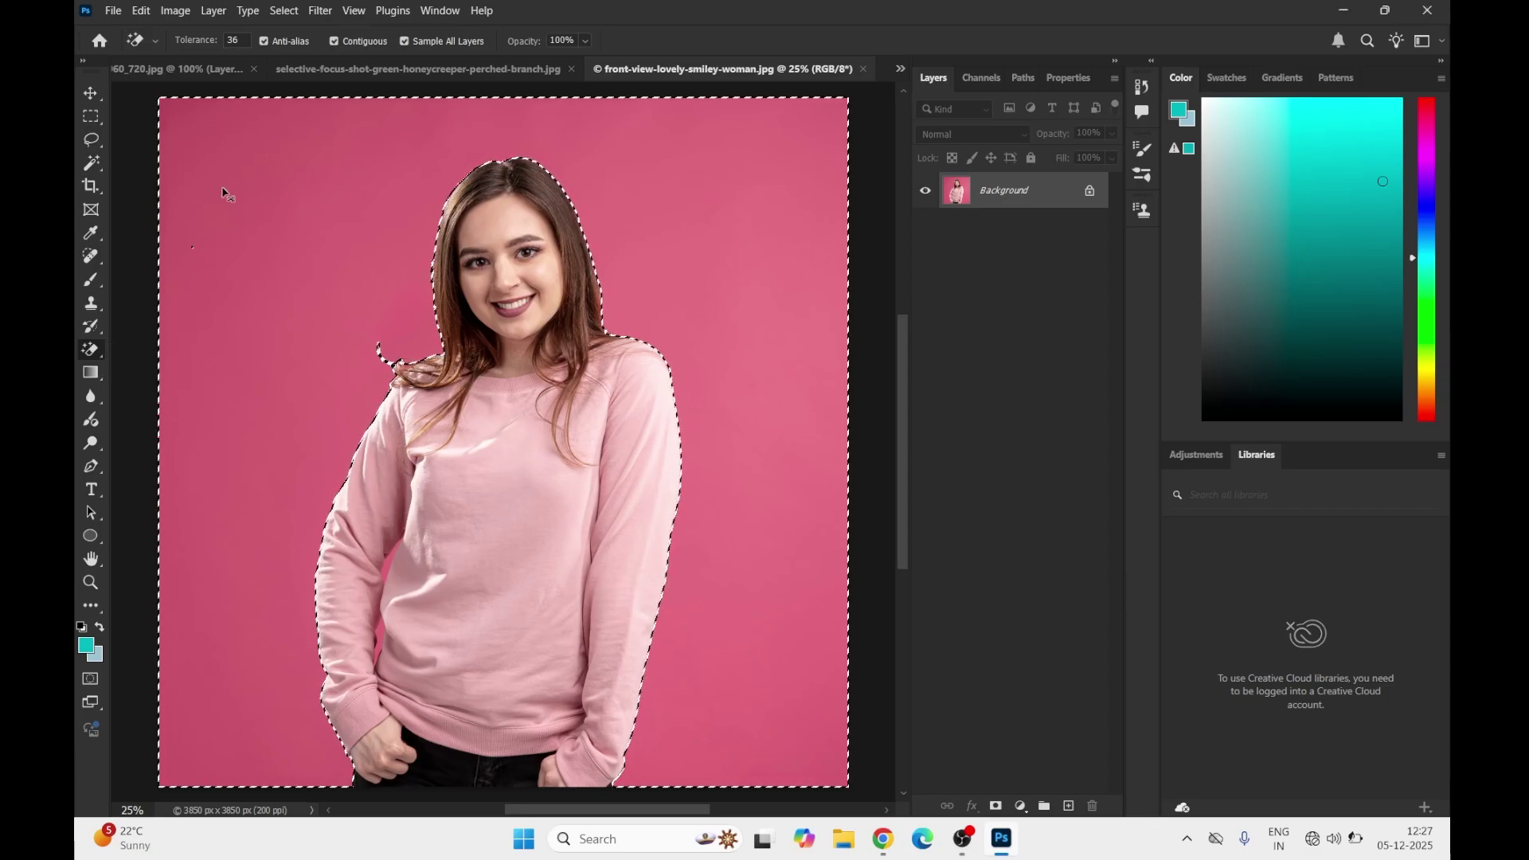
key("ctrl+d")
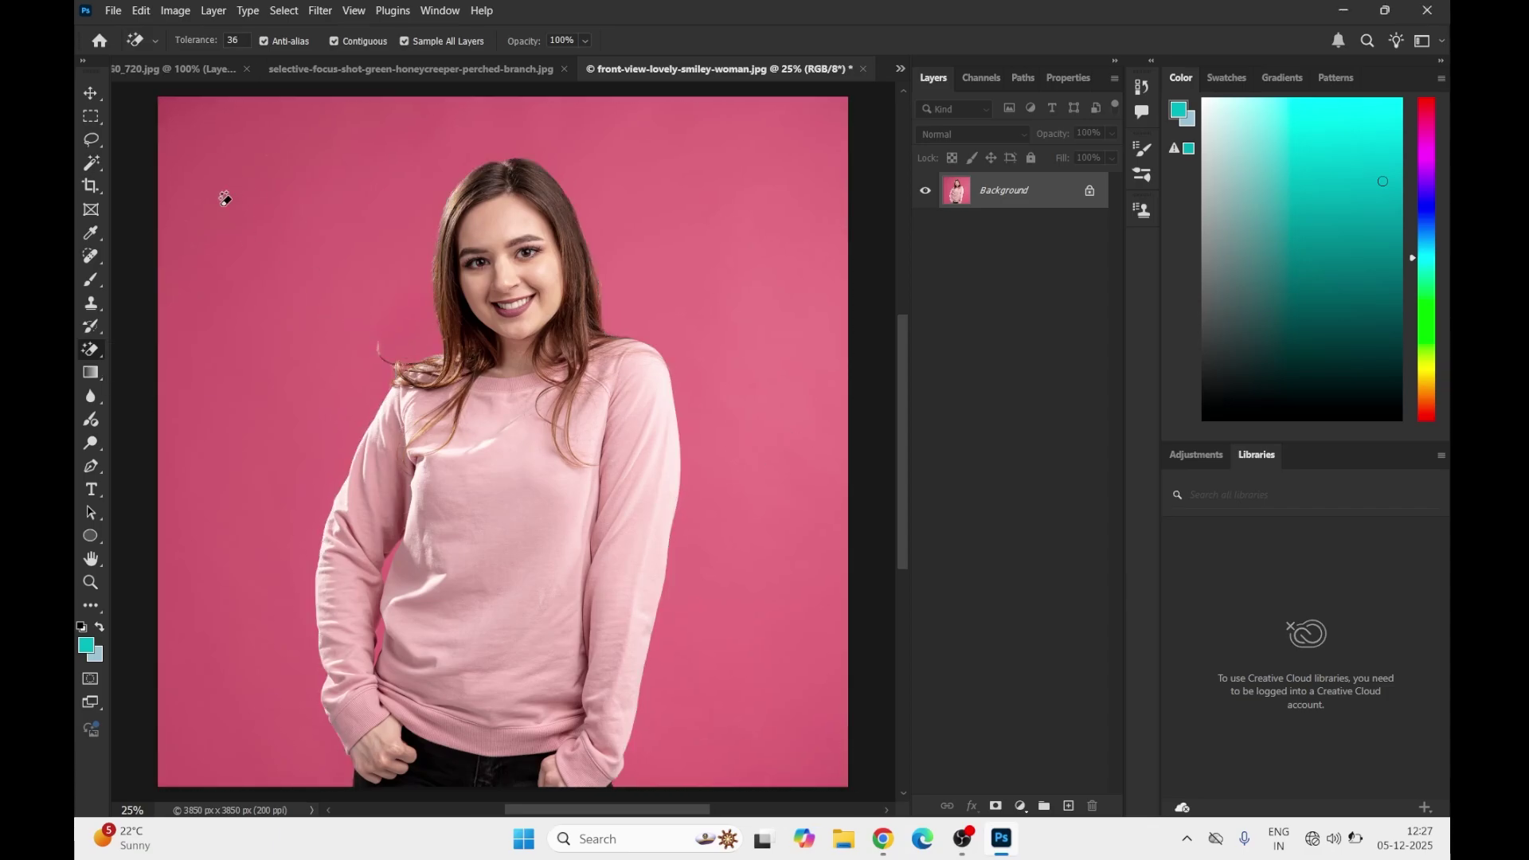
Try erasing the pink background with the Magic Eraser at tolerance 88, and revert the portrait to its saved version
right_click(90, 353)
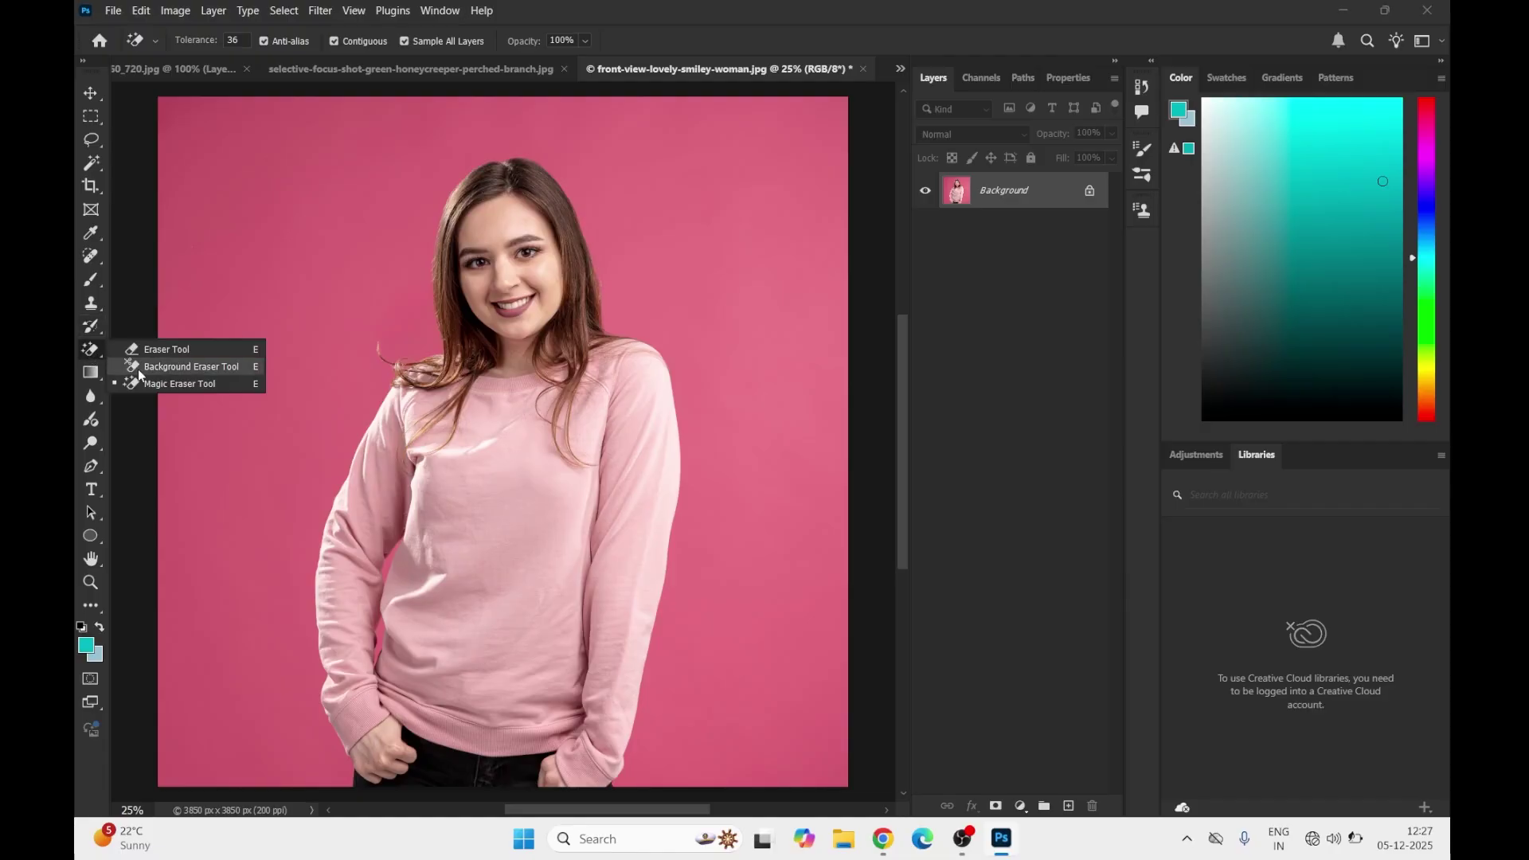
left_click(144, 390)
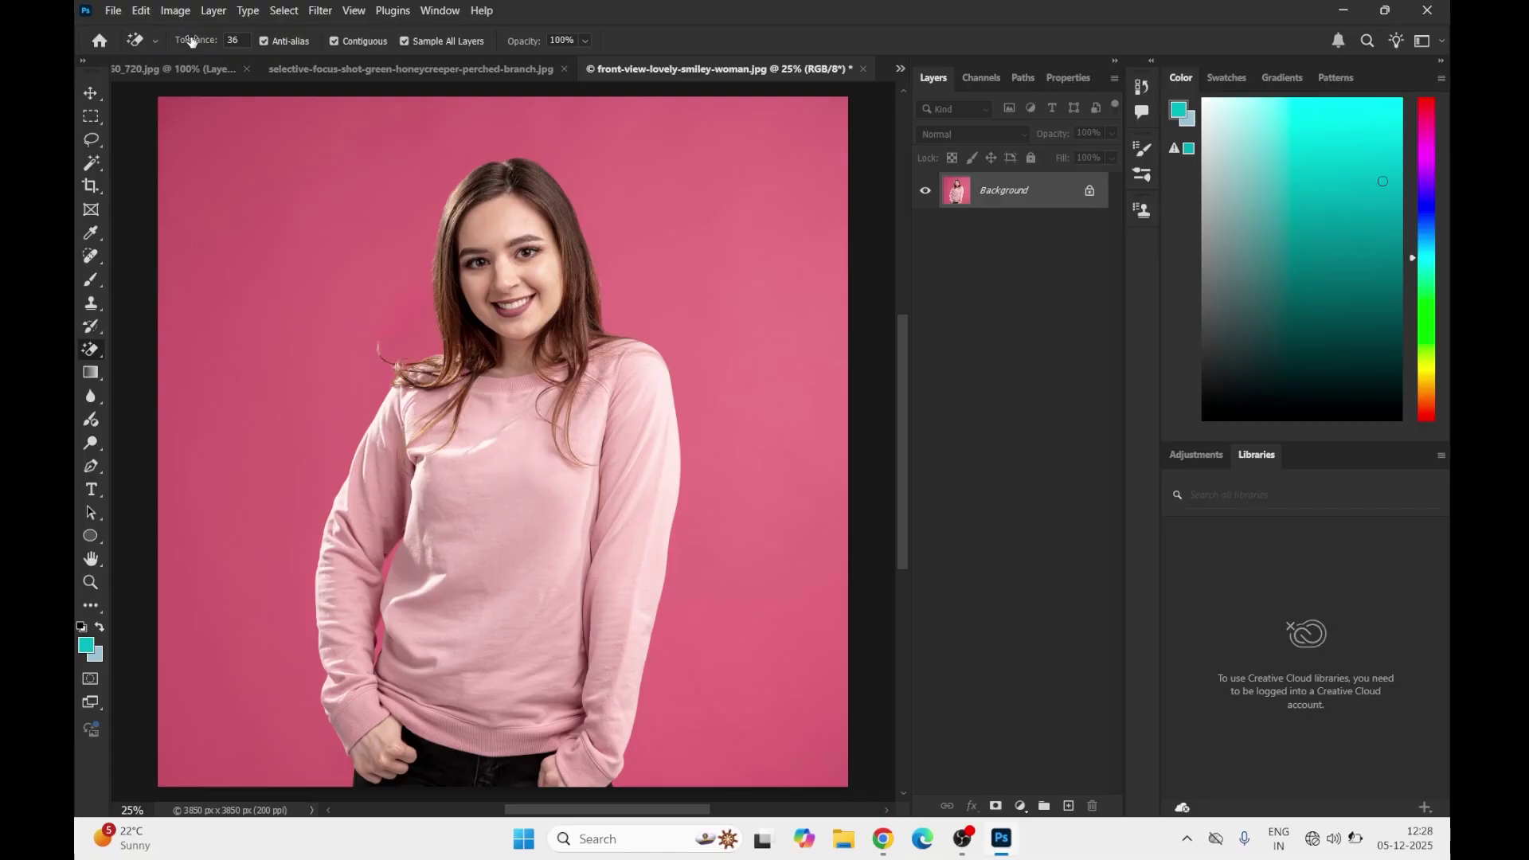
left_click_drag(192, 41, 235, 39)
left_click(313, 239)
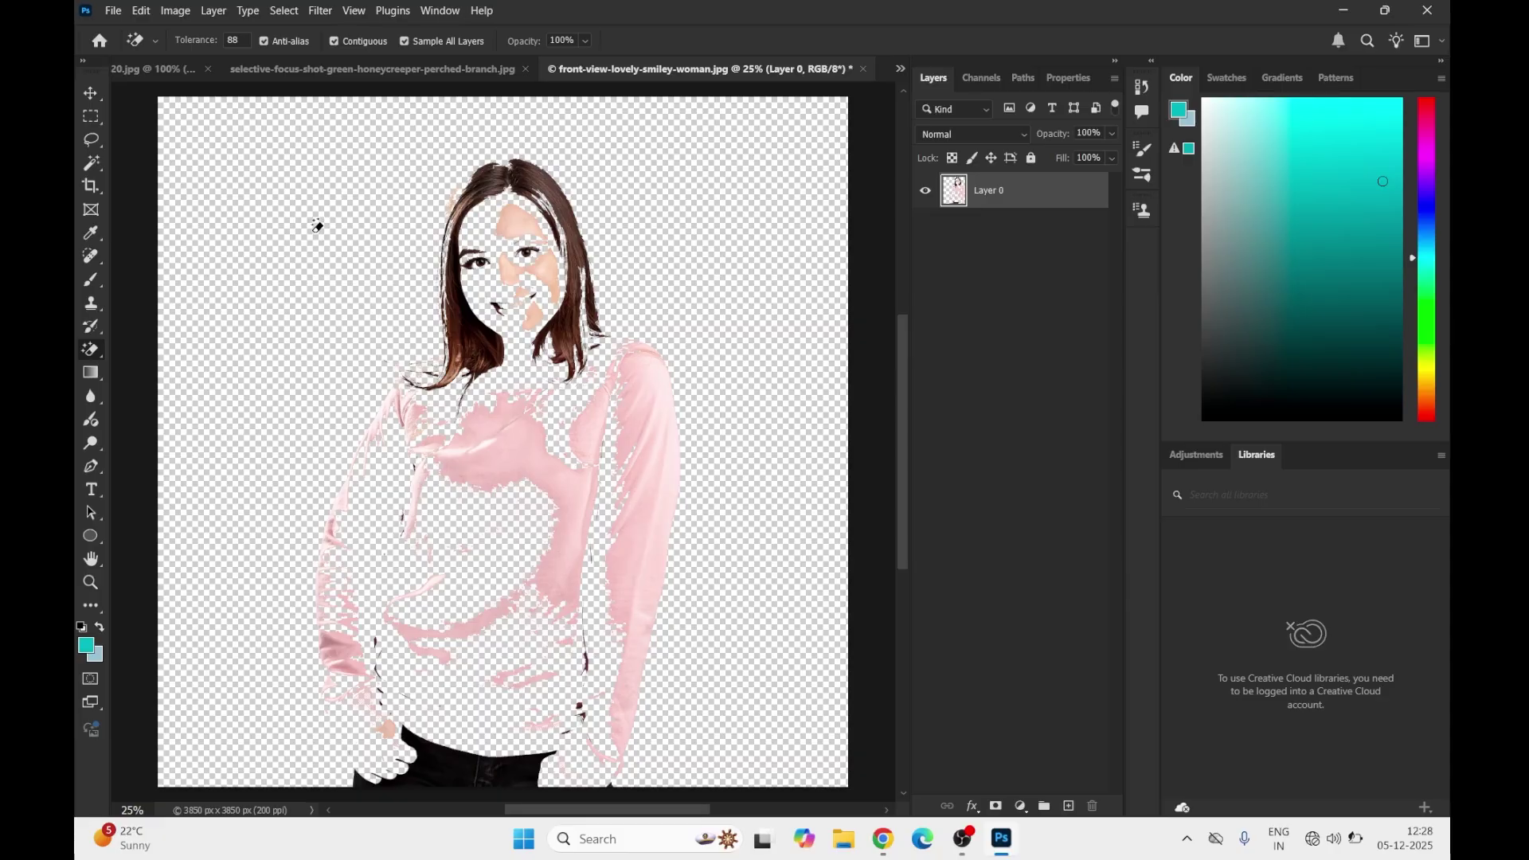
left_click(113, 11)
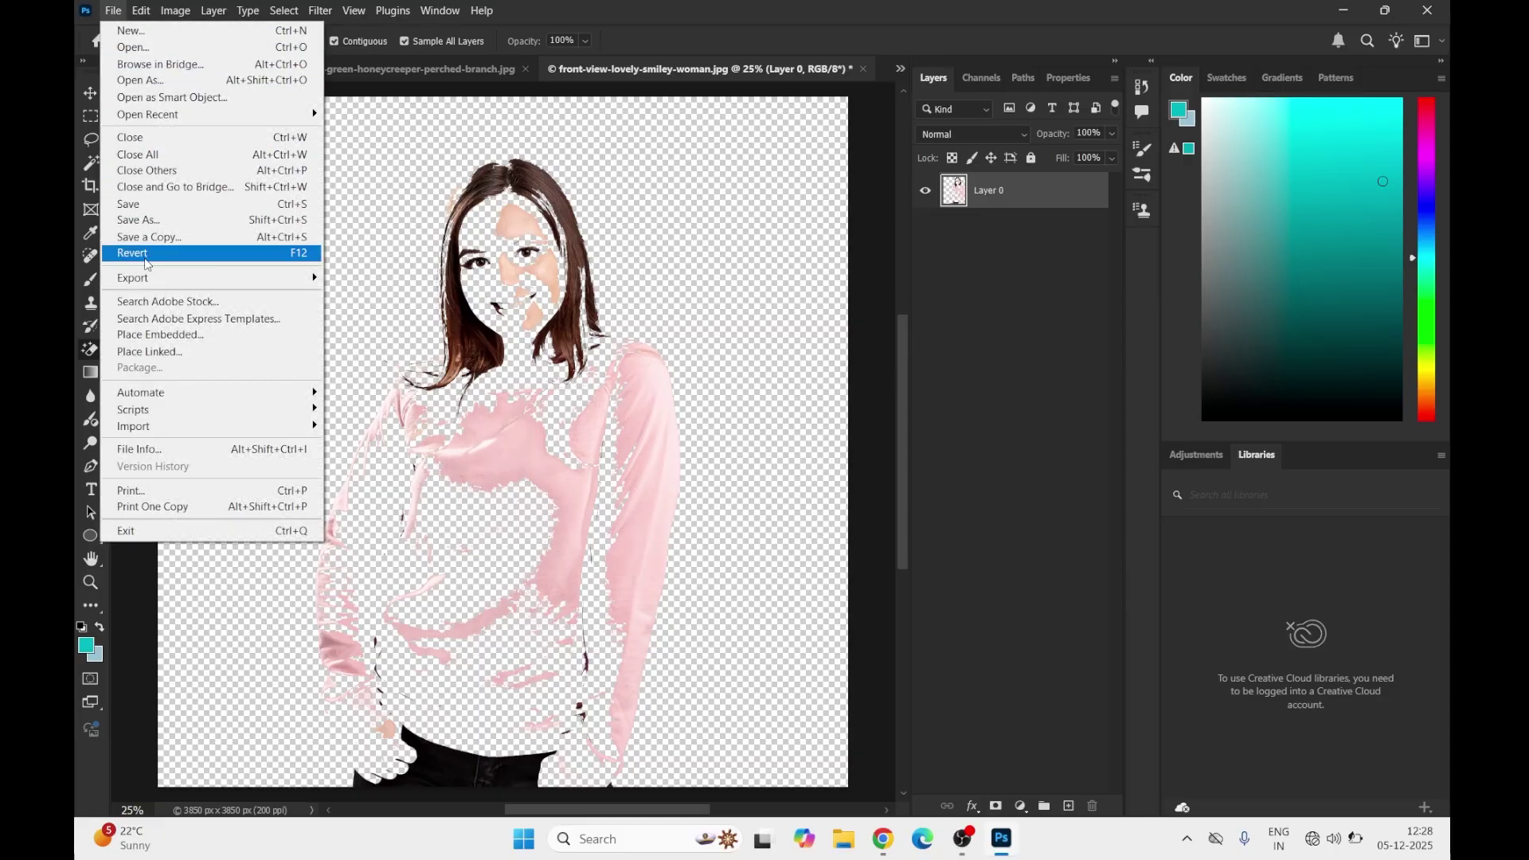
left_click(143, 253)
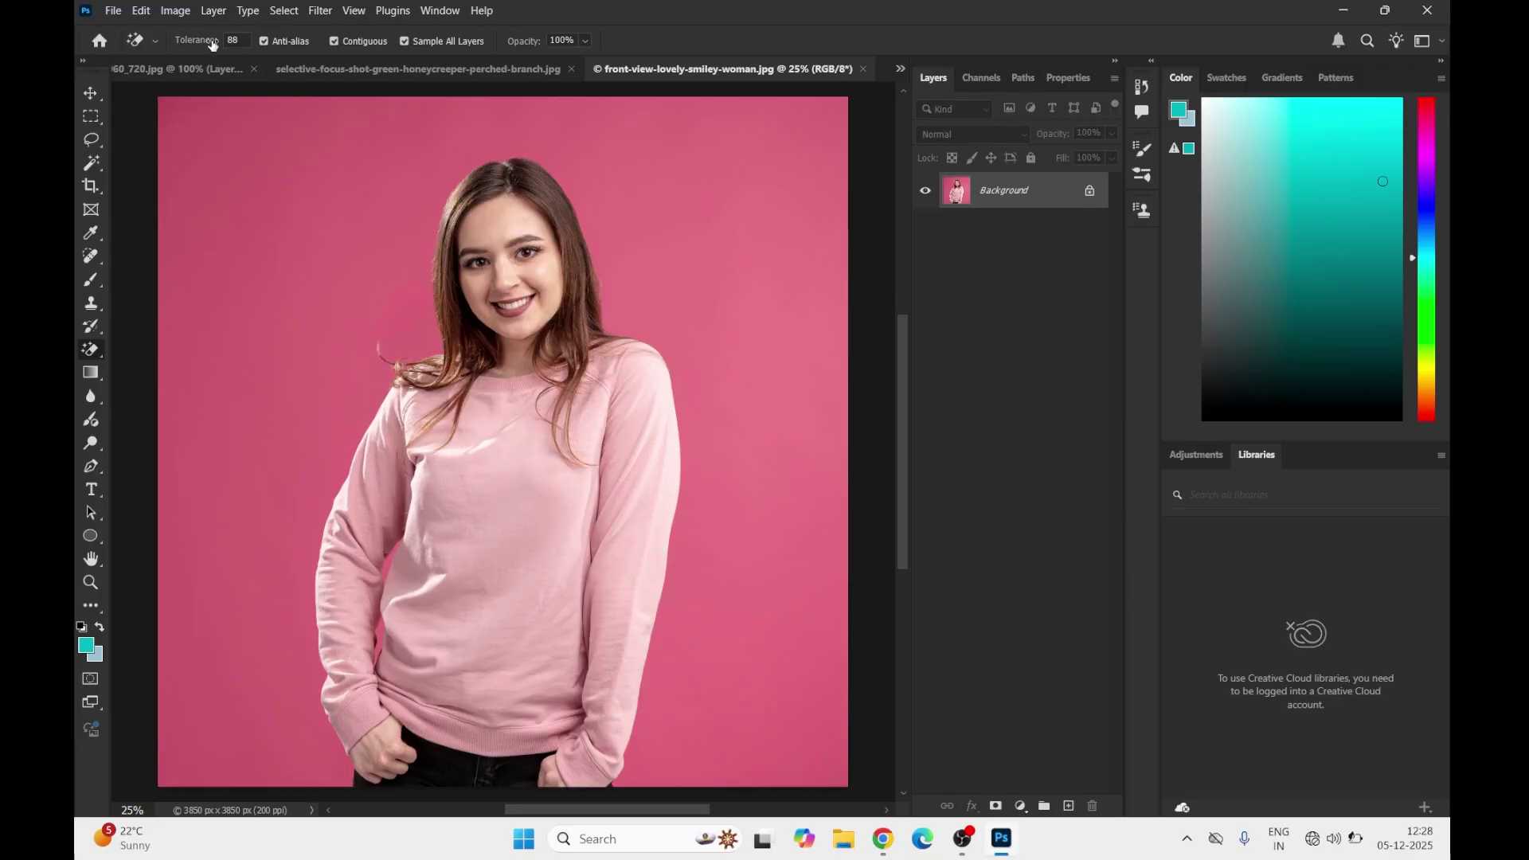
Set the Magic Eraser tolerance to 27 and erase the pink background around the woman with Contiguous on
left_click_drag(194, 43, 171, 40)
left_click_drag(168, 51, 155, 46)
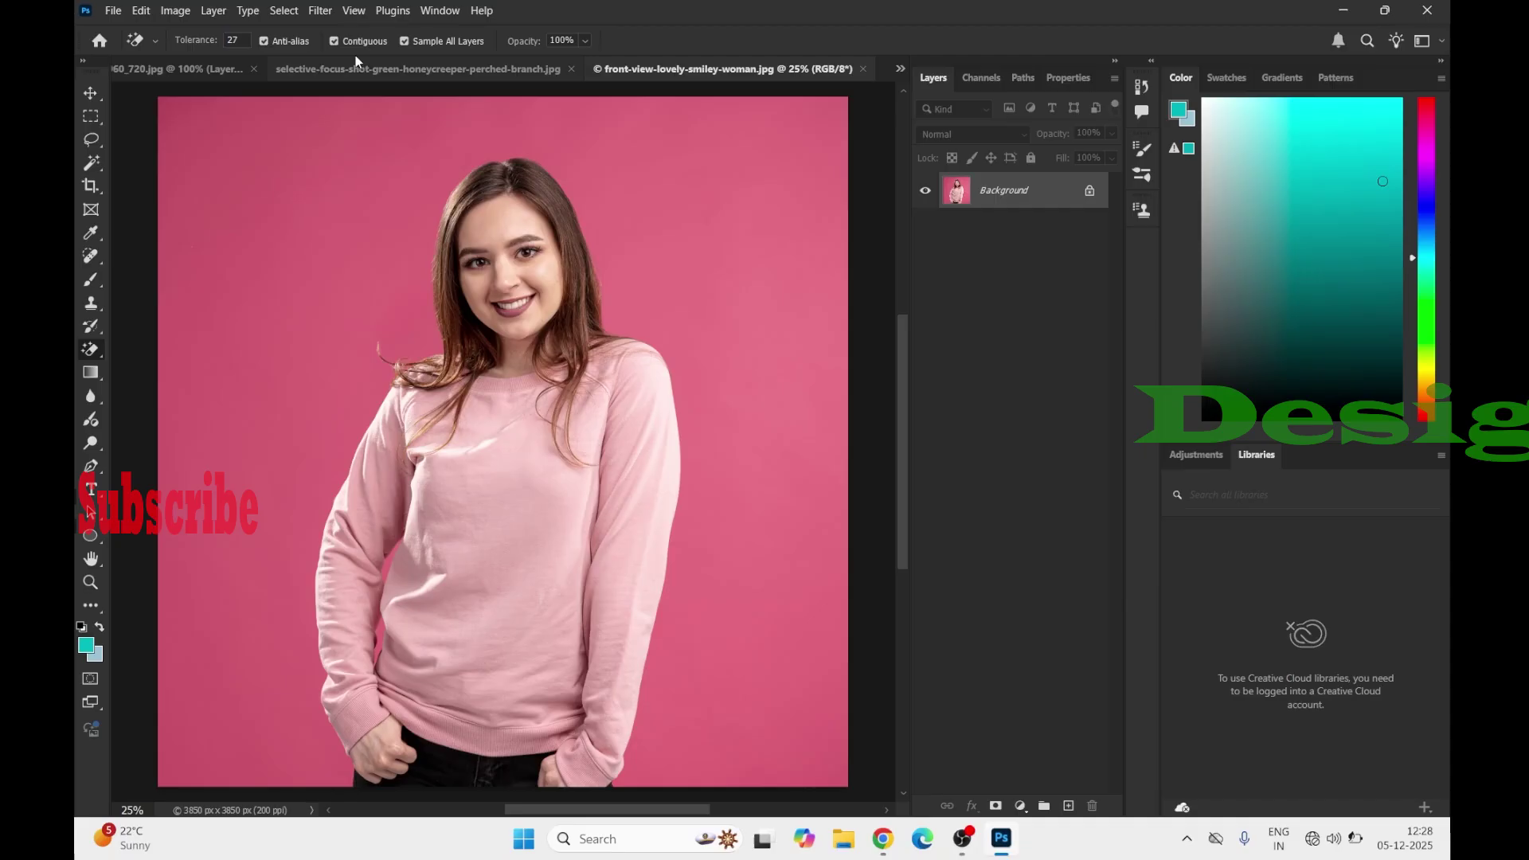
left_click(334, 41)
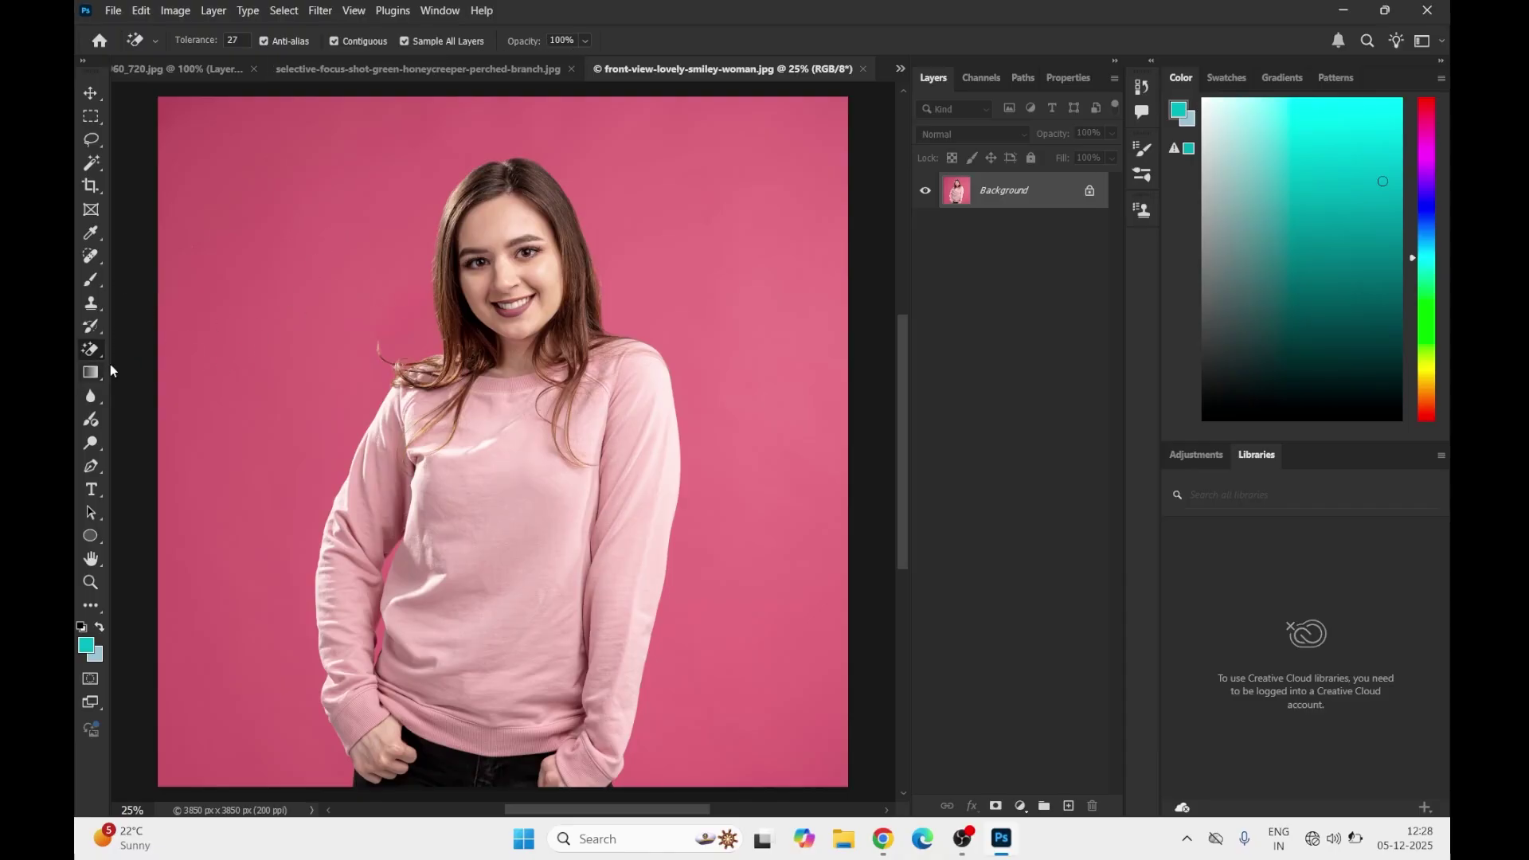
right_click(93, 348)
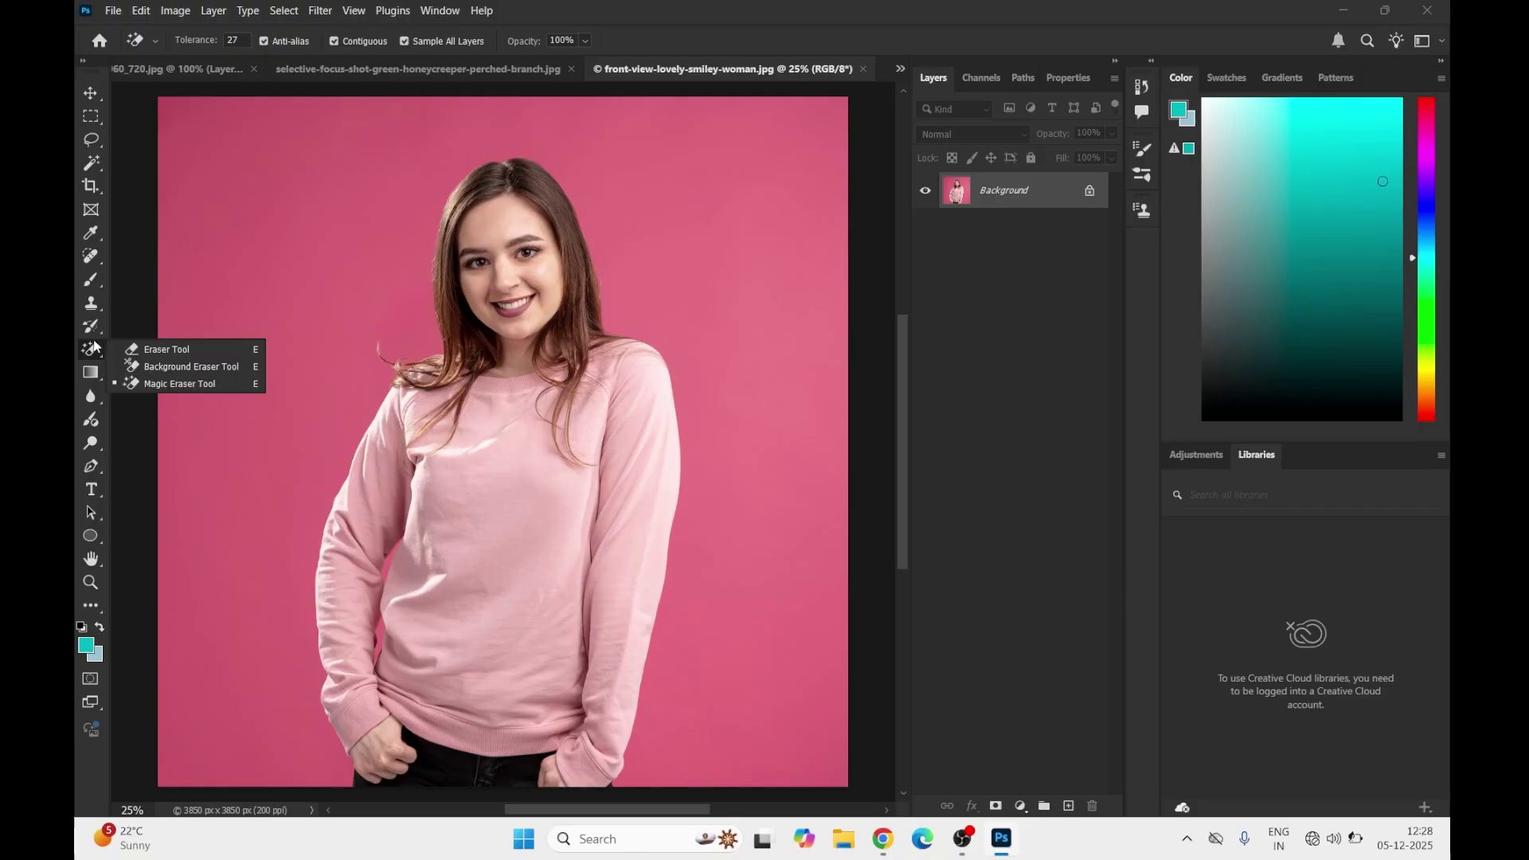
left_click(200, 385)
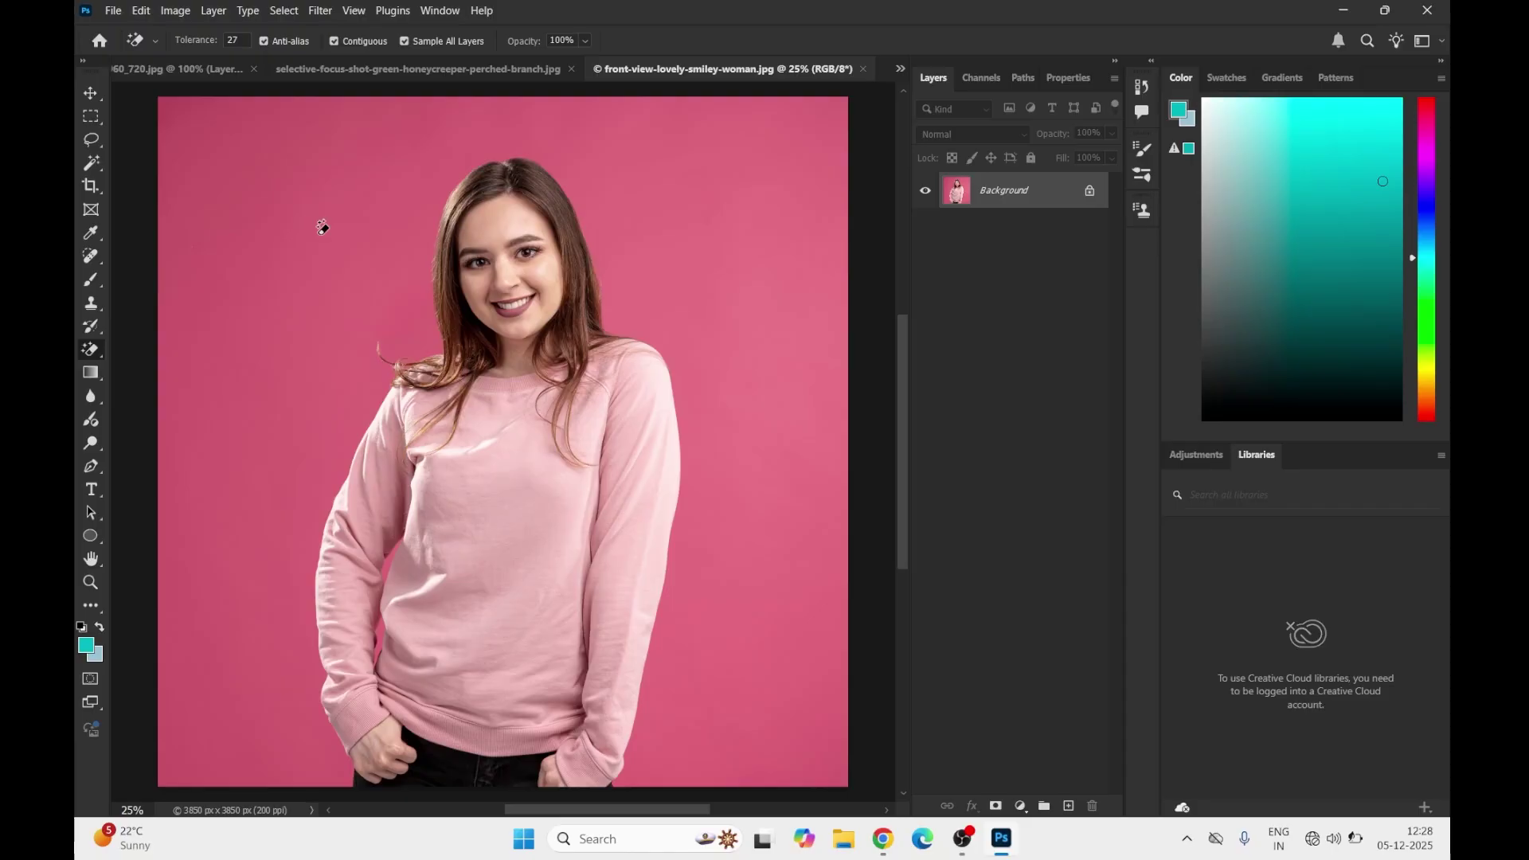
left_click(317, 221)
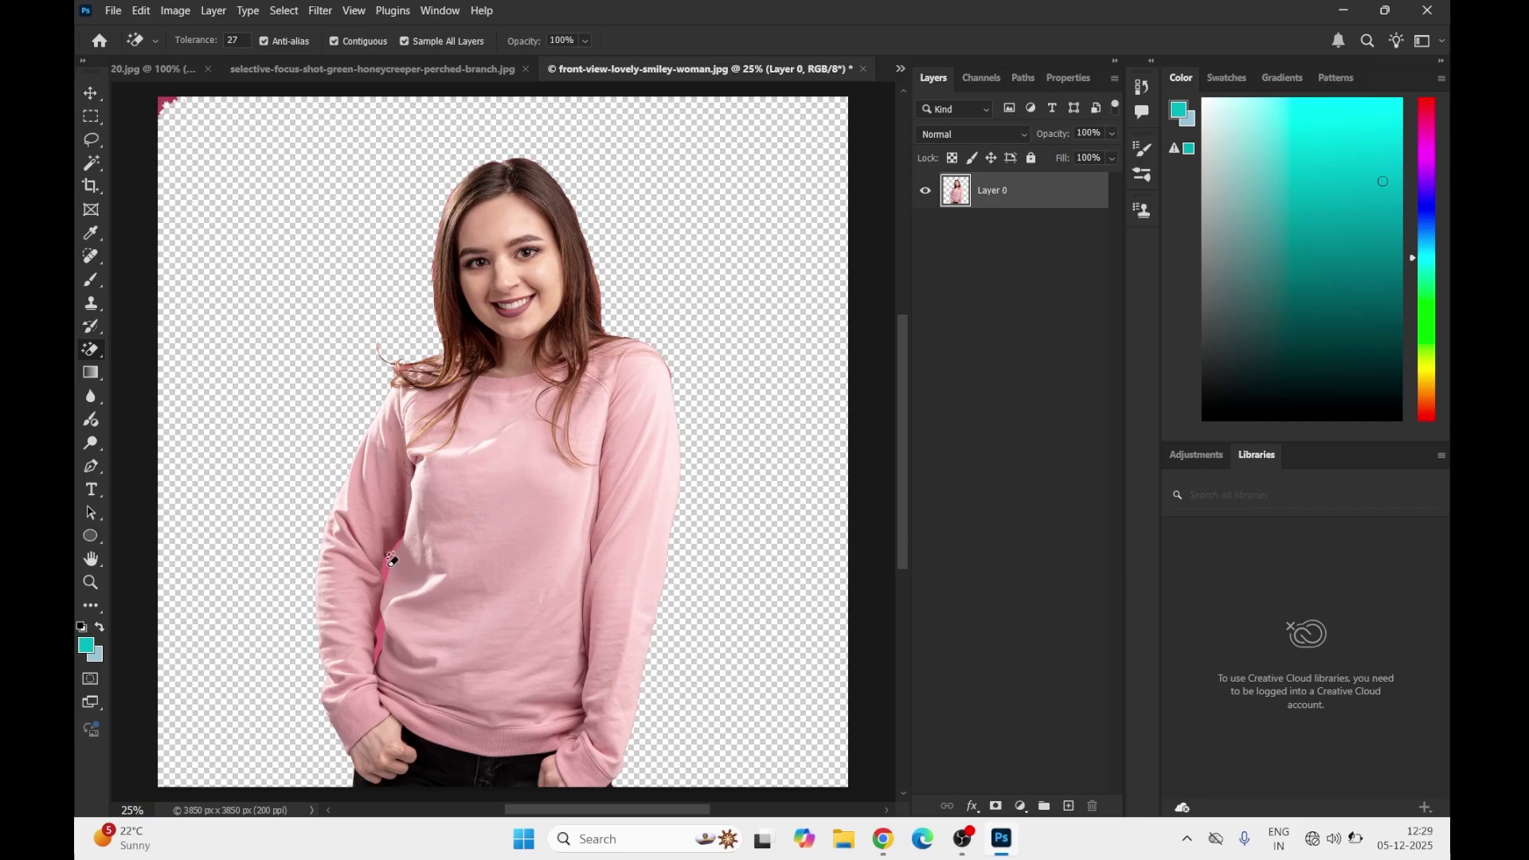
Erase the leftover pink in the gap between the arm and torso and in the photo's upper left corner
scroll(390, 560, "up", 8)
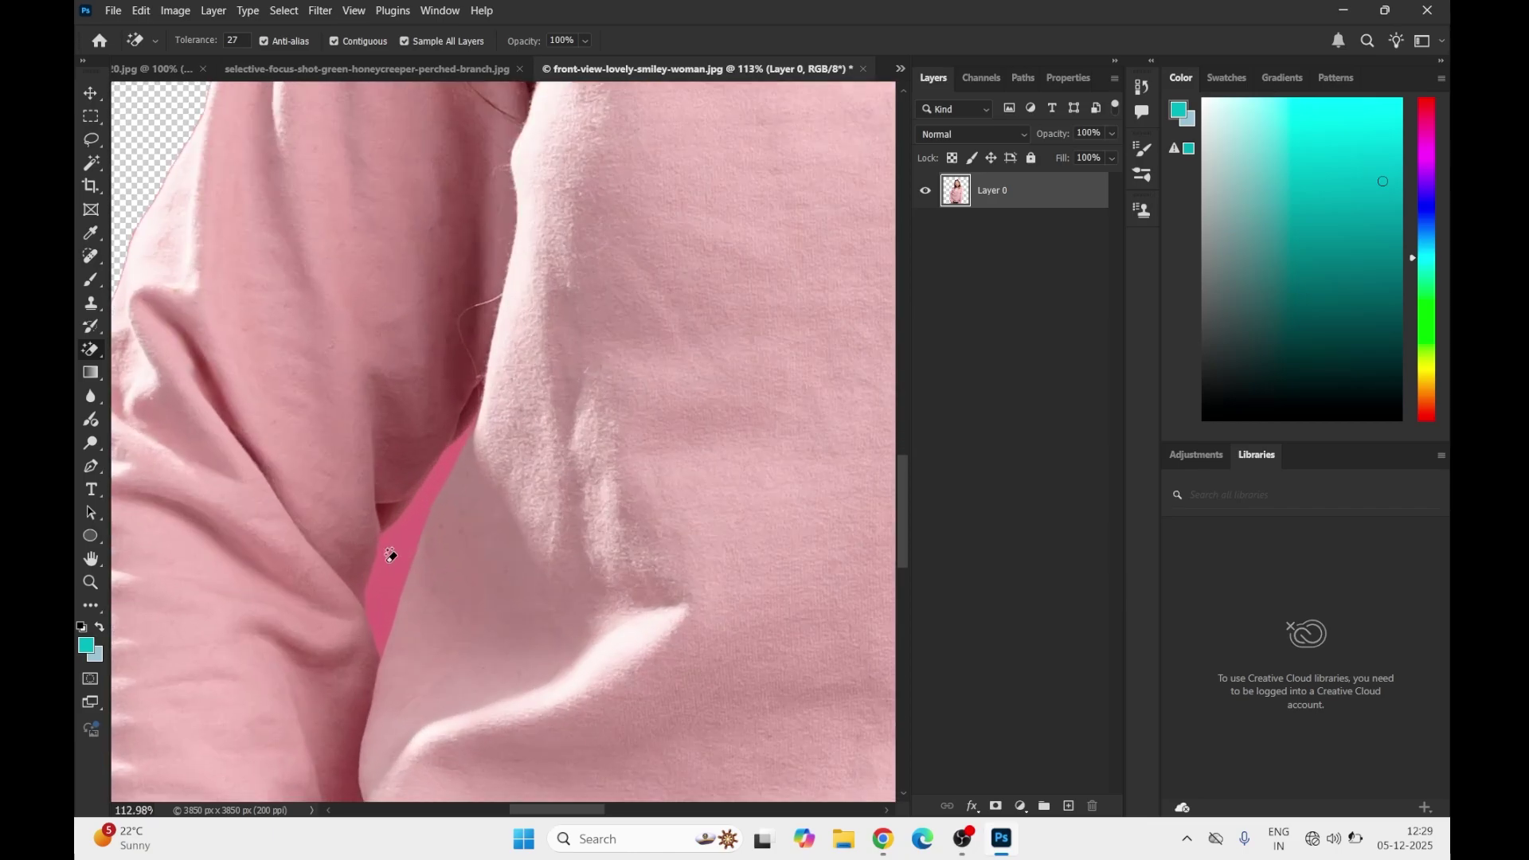
left_click(402, 550)
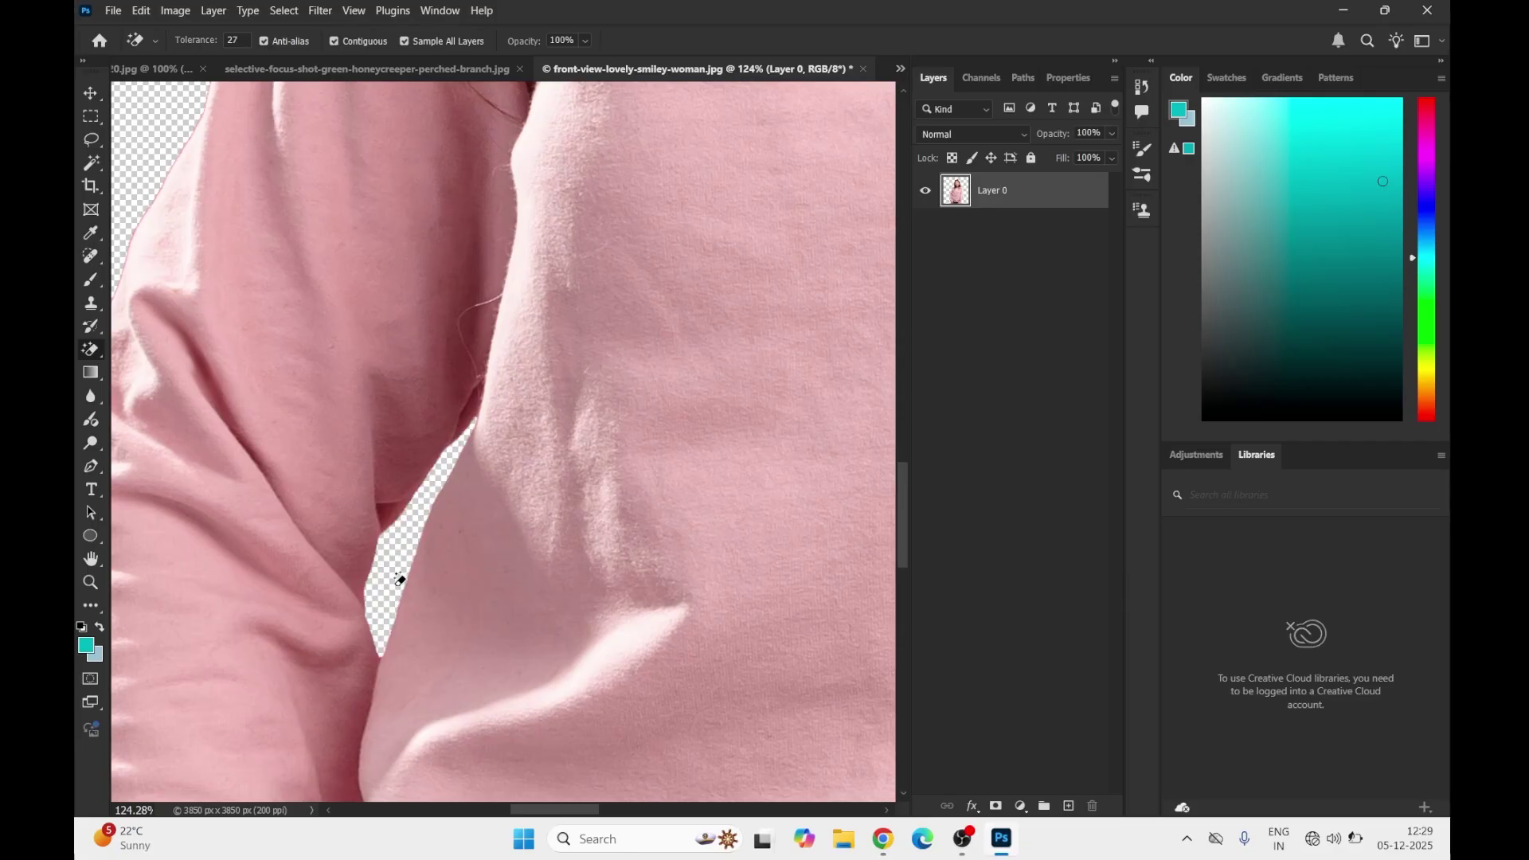
key("ctrl+0")
left_click_drag(905, 427, 906, 443)
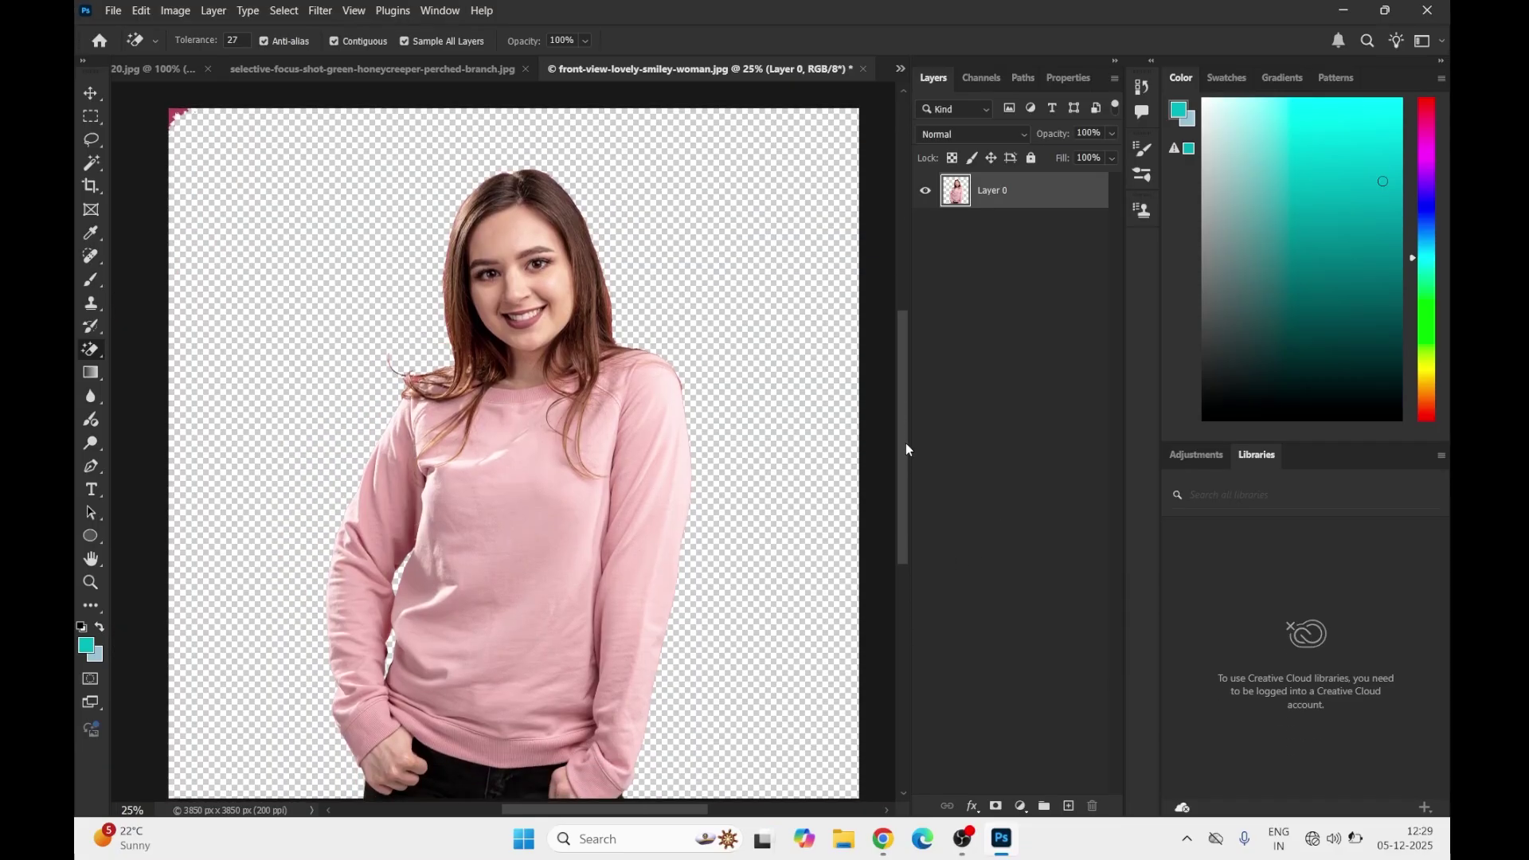
left_click(174, 120)
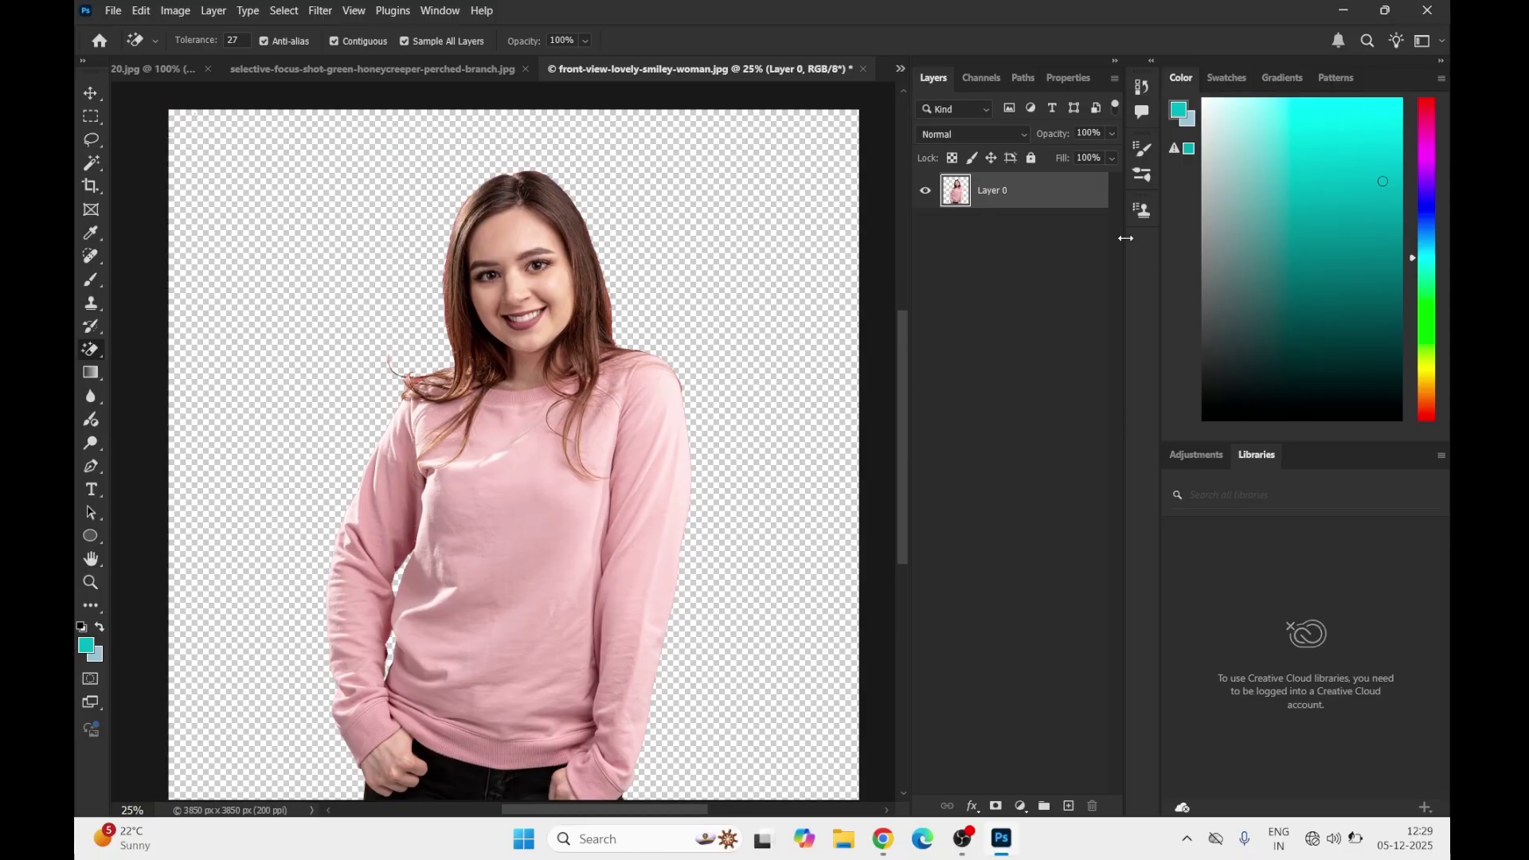
Add a new layer below the cut-out woman and fill it with orange foreground colour #bd6713
left_click(1070, 806)
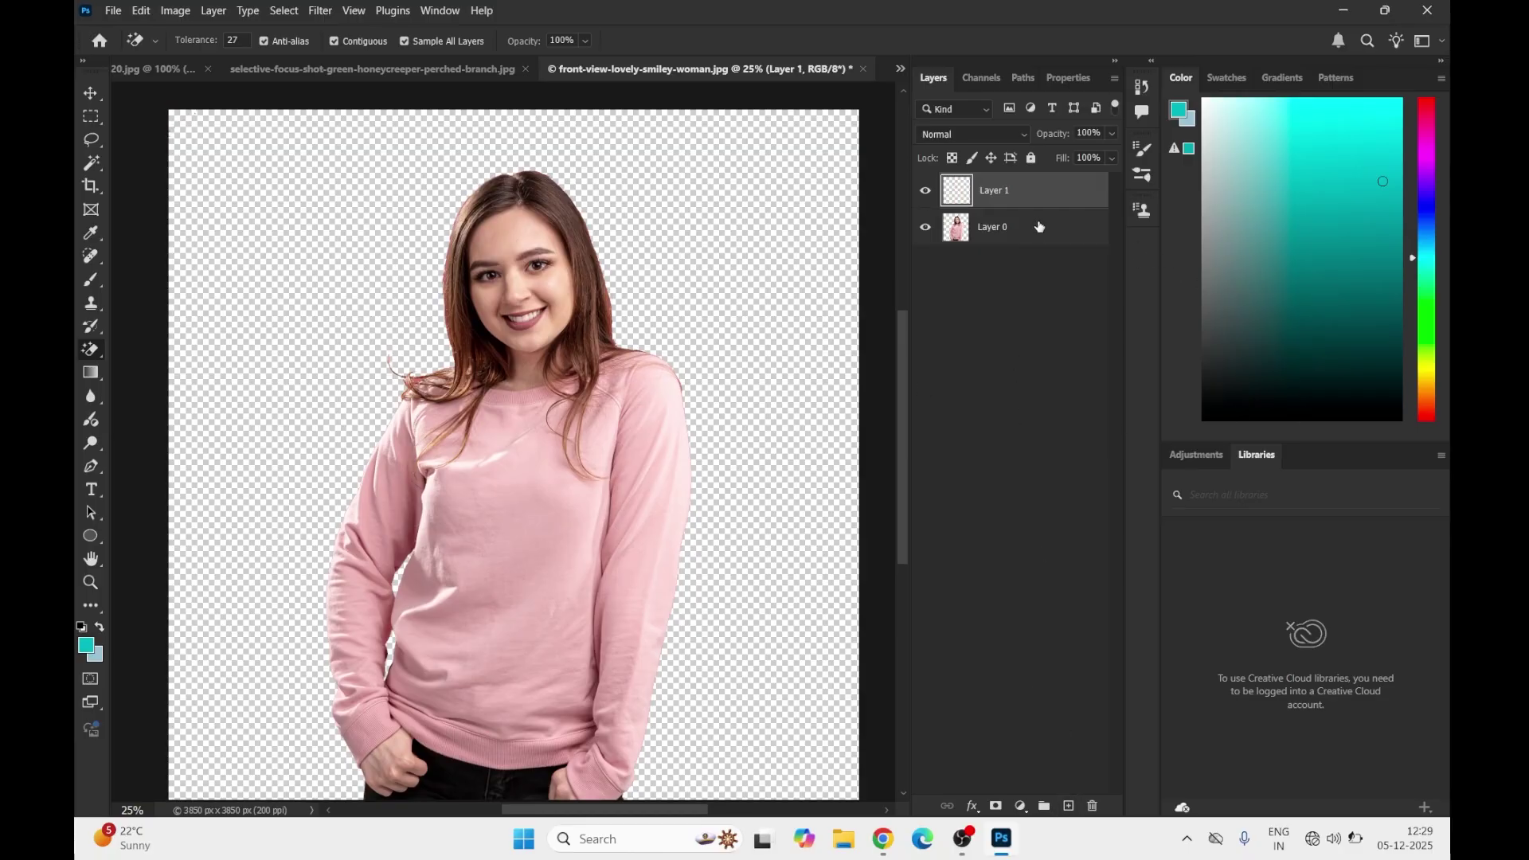
left_click_drag(1027, 196, 1014, 275)
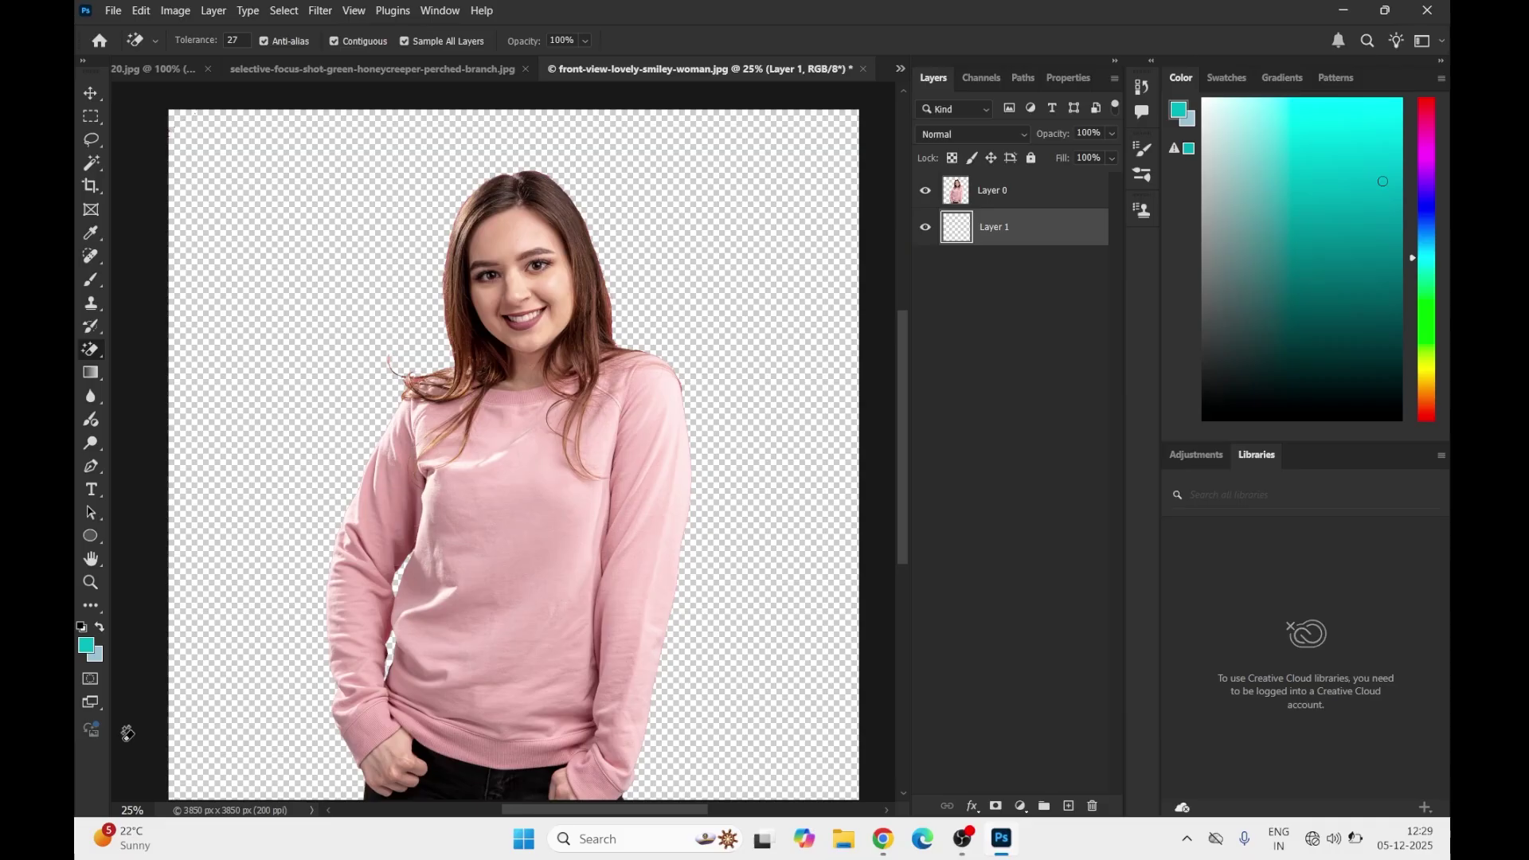
left_click(94, 649)
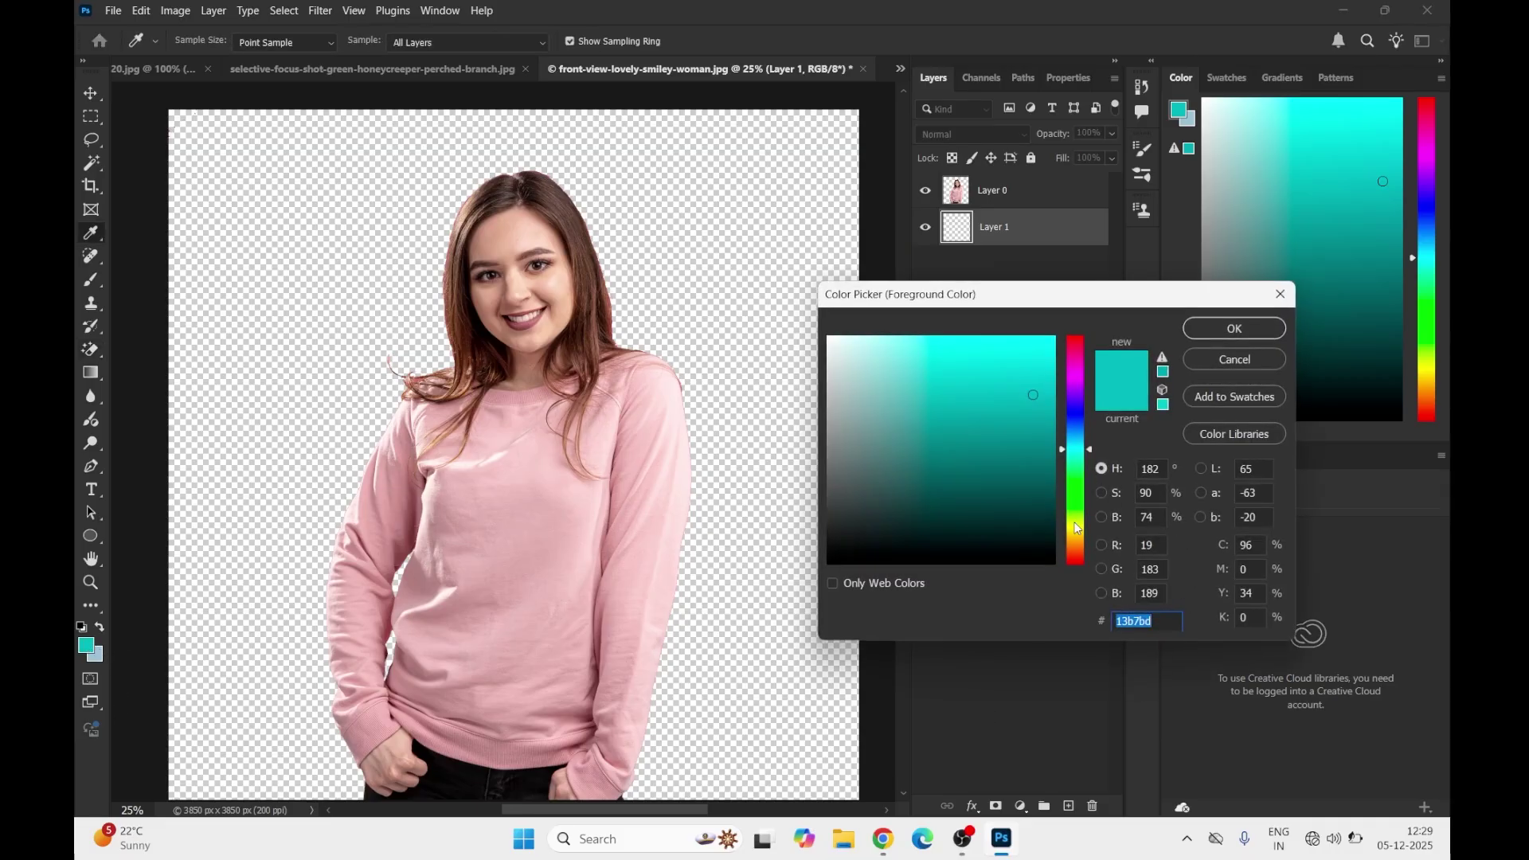
left_click(1076, 548)
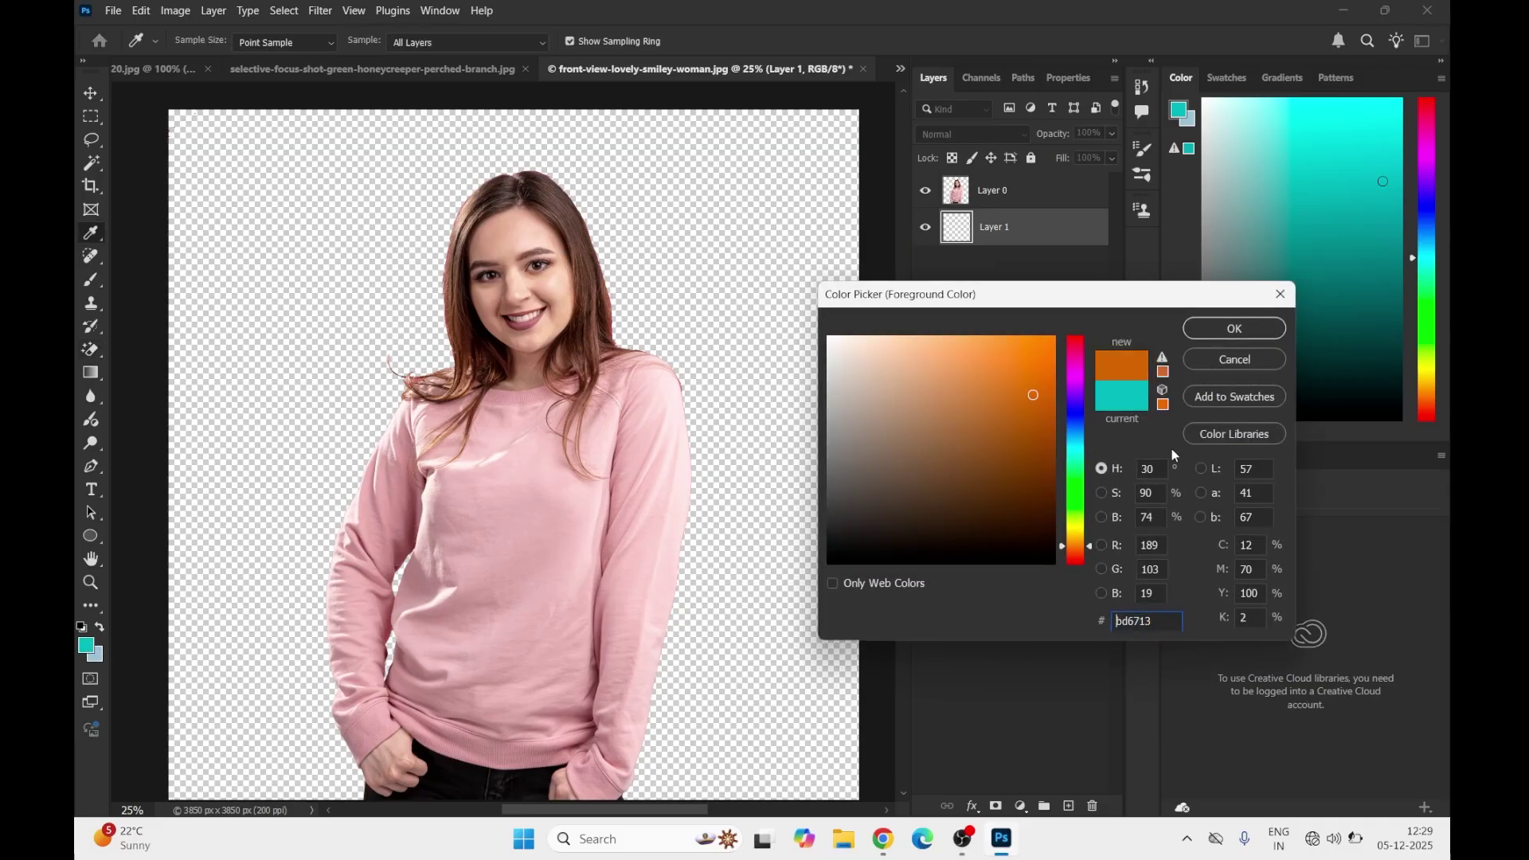
left_click(1236, 327)
key("ctrl+BackSpace")
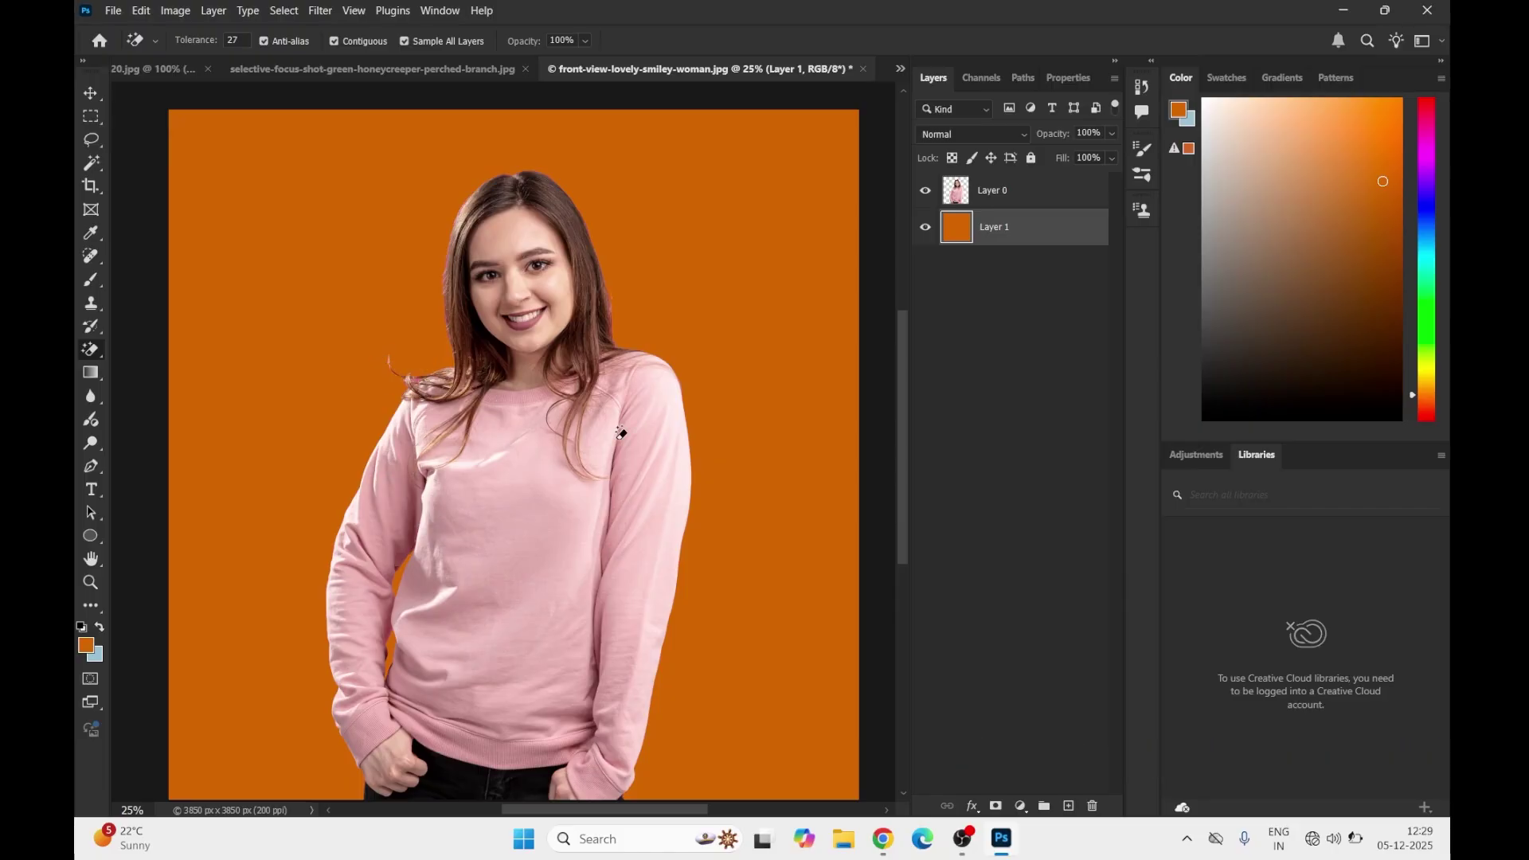
Inspect the cut-out's hair edges against the orange background and revert the portrait to its saved version
scroll(389, 367, "up", 3)
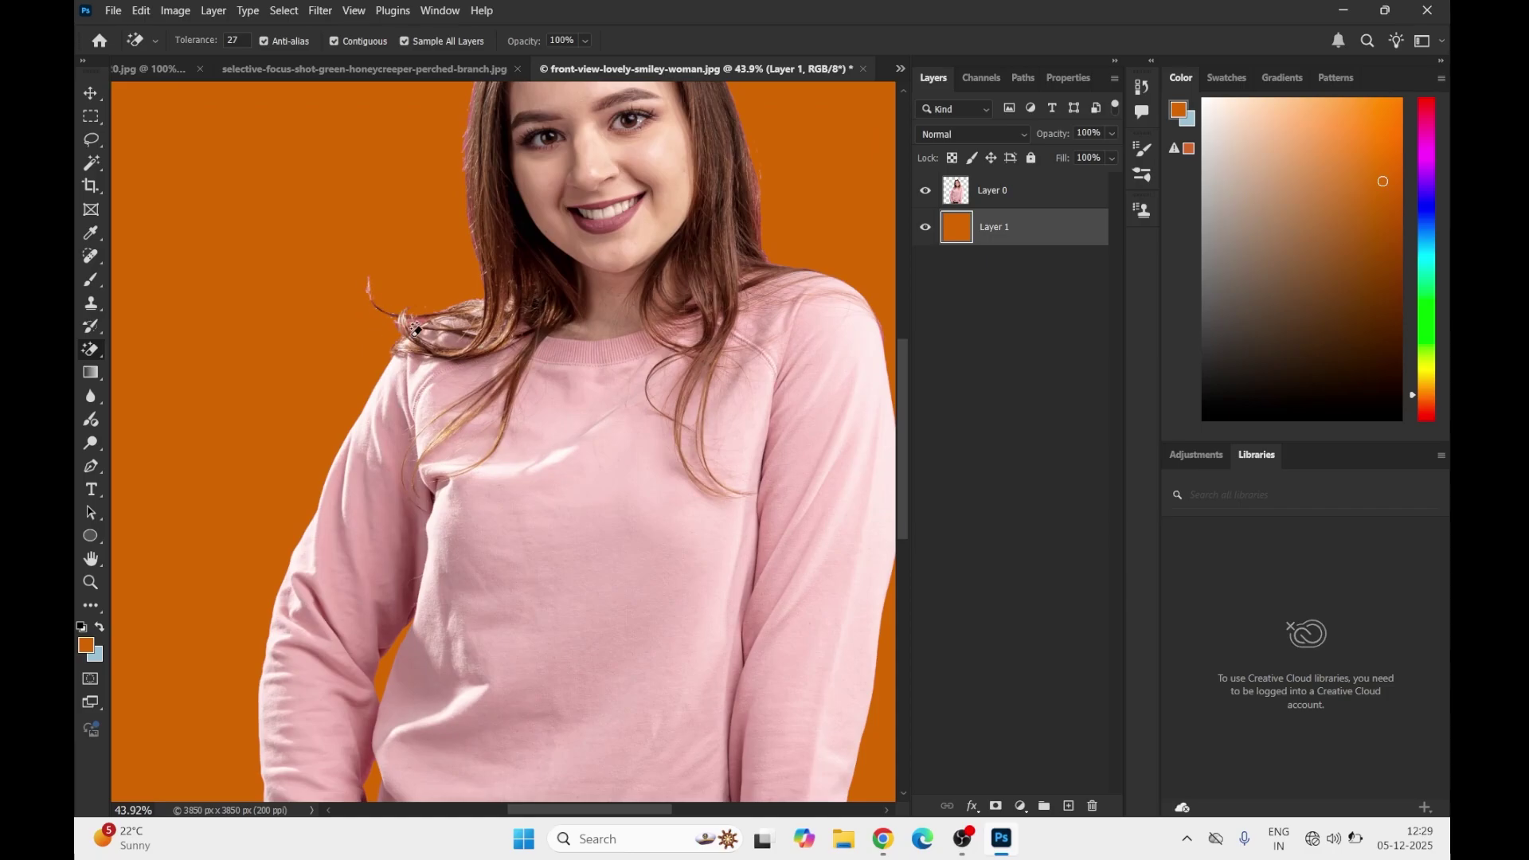
scroll(454, 295, "down", 2)
scroll(454, 295, "down", 2)
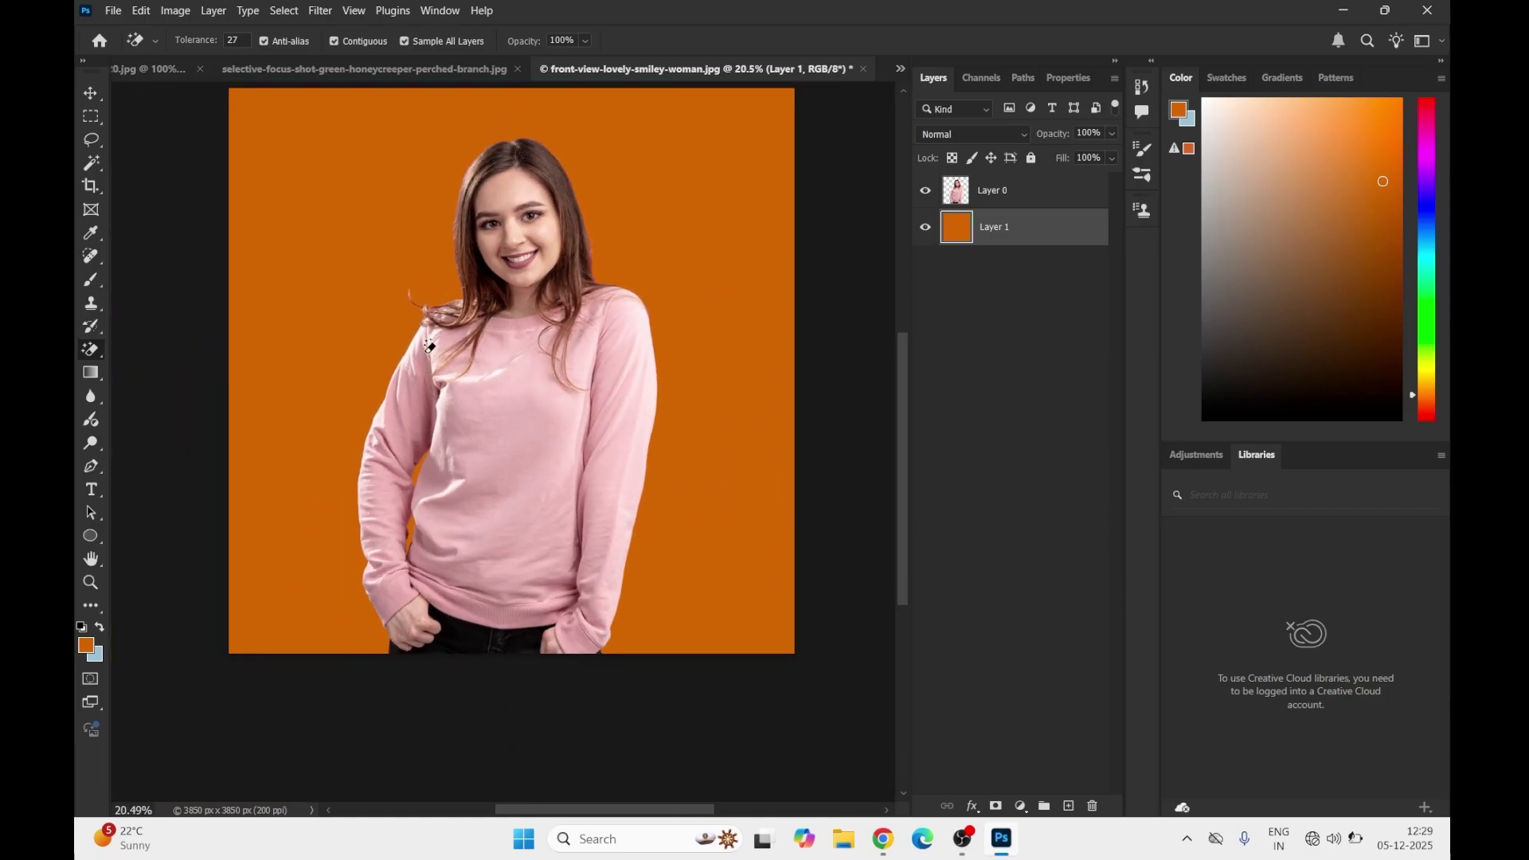
left_click_drag(905, 444, 901, 392)
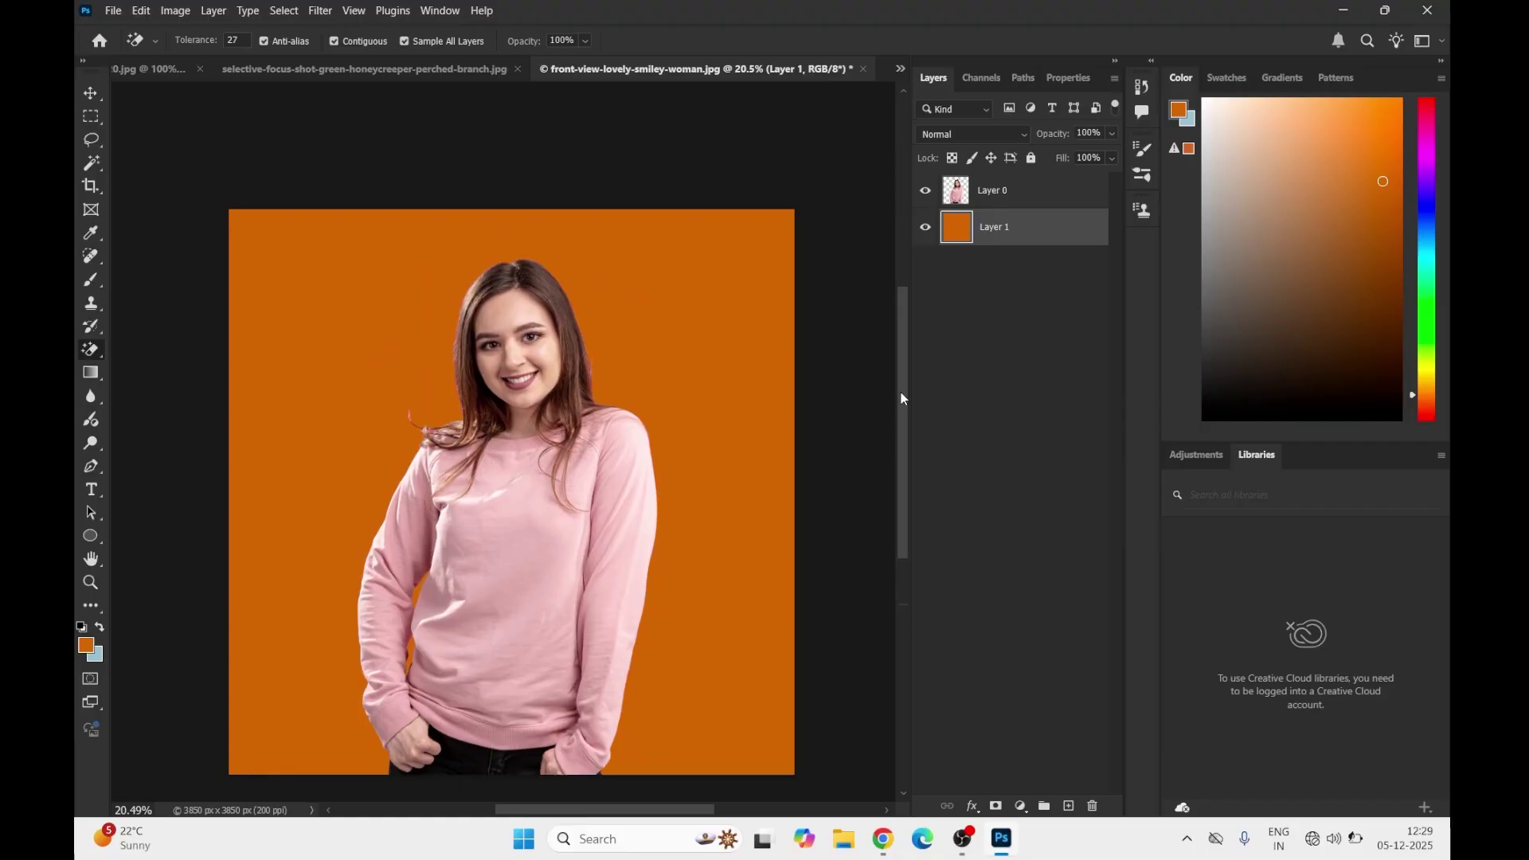
left_click(113, 10)
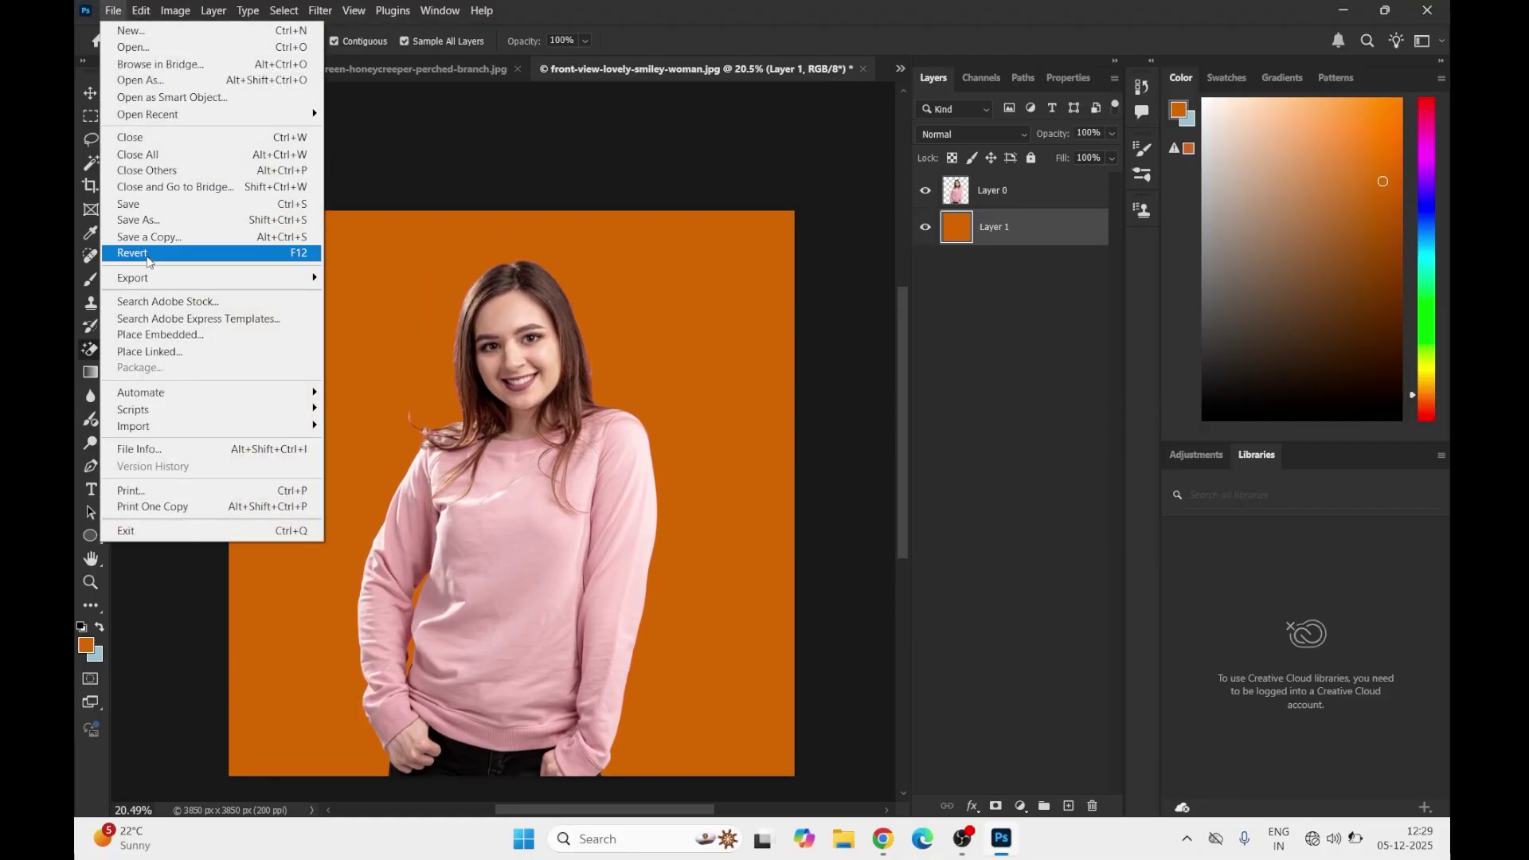
left_click(159, 252)
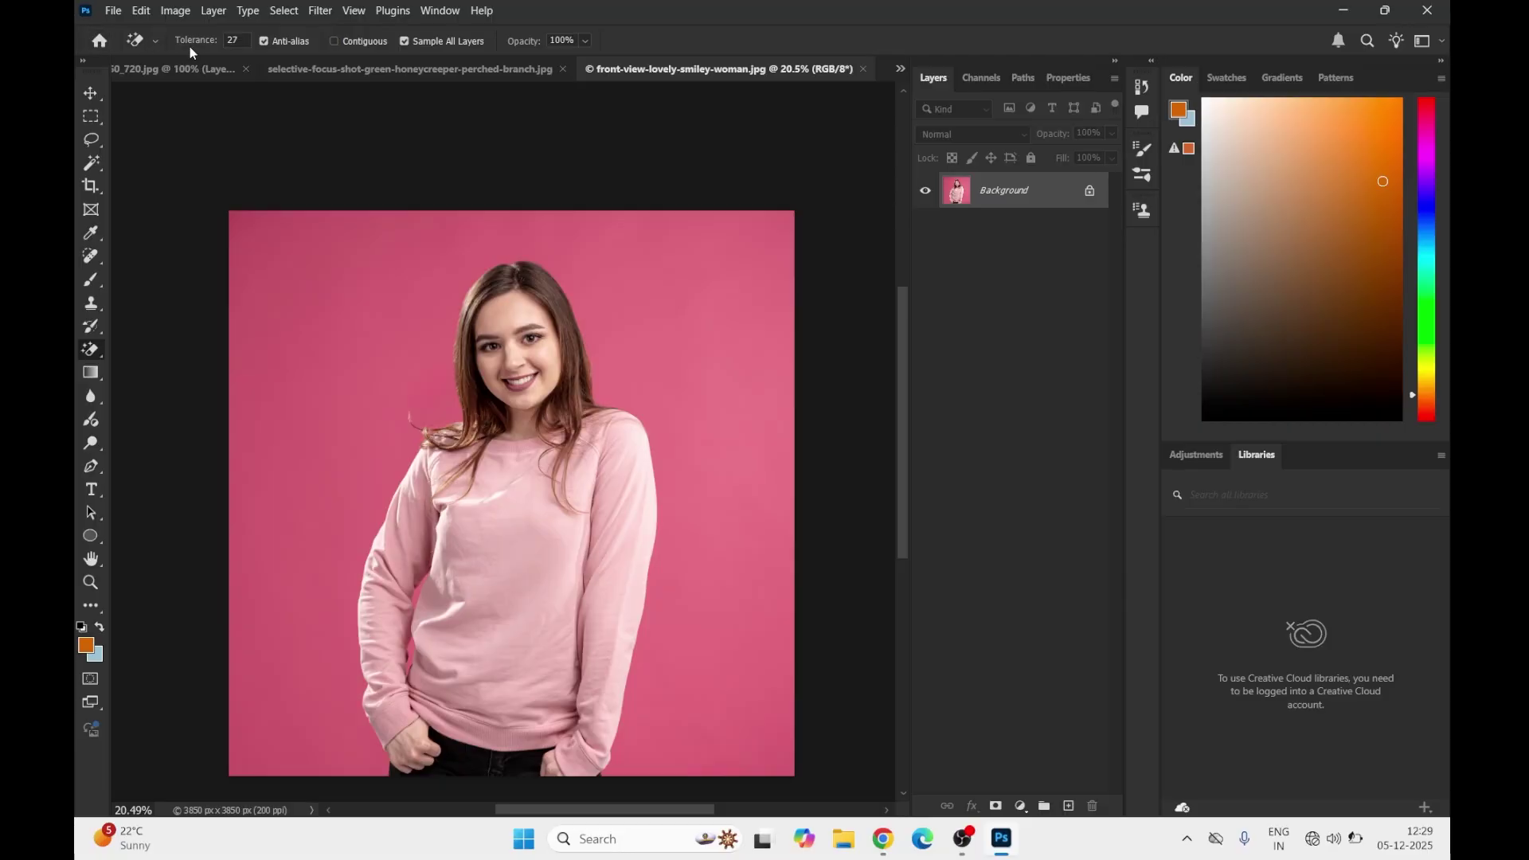
Erase the pink background, including the gap beside the arm, using the Magic Eraser at tolerance 27 with Contiguous off
right_click(80, 352)
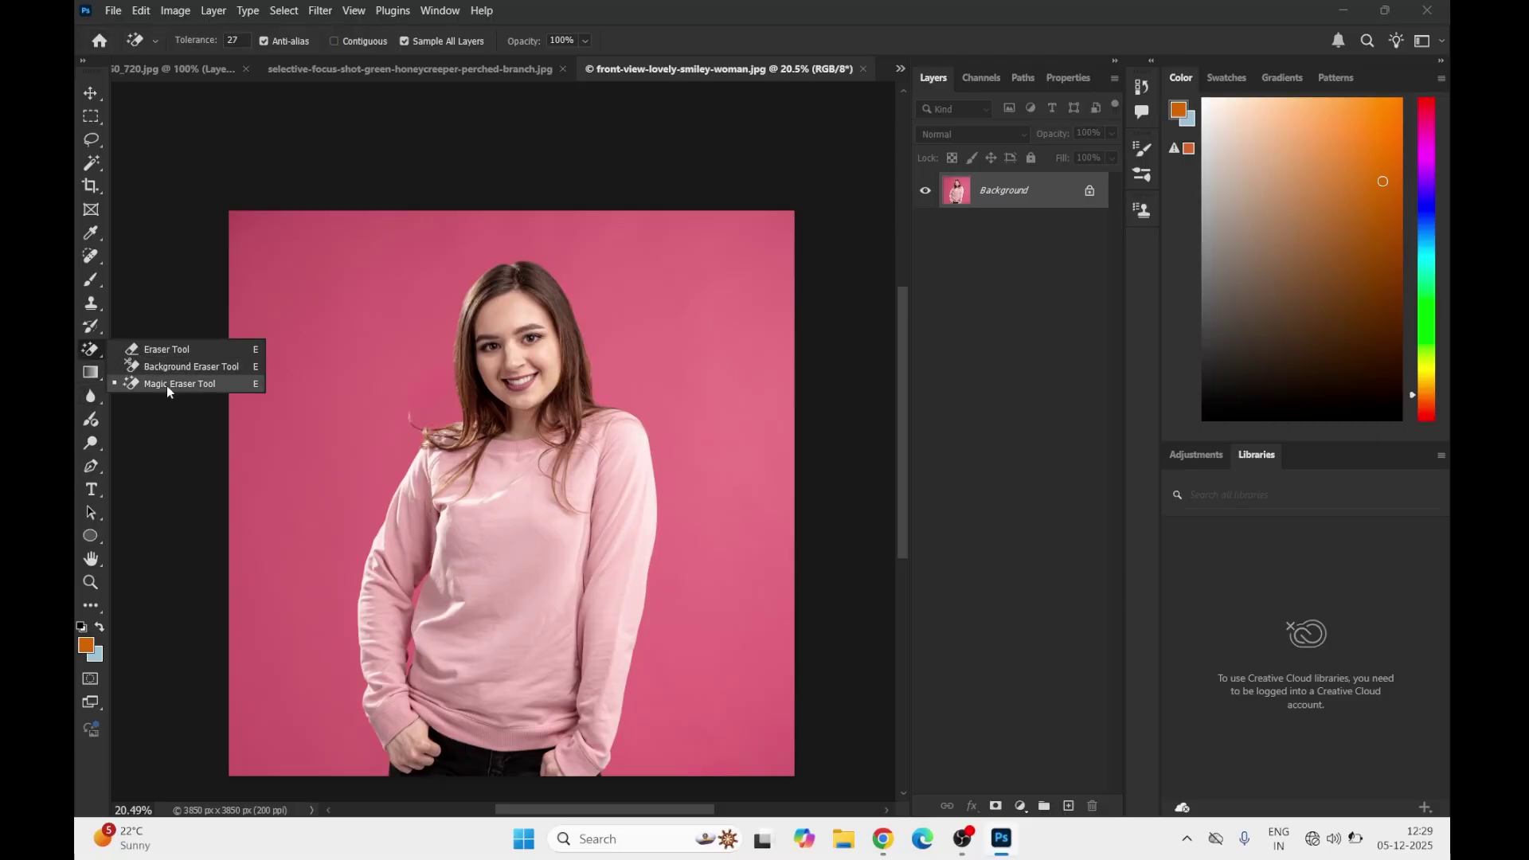
left_click(165, 384)
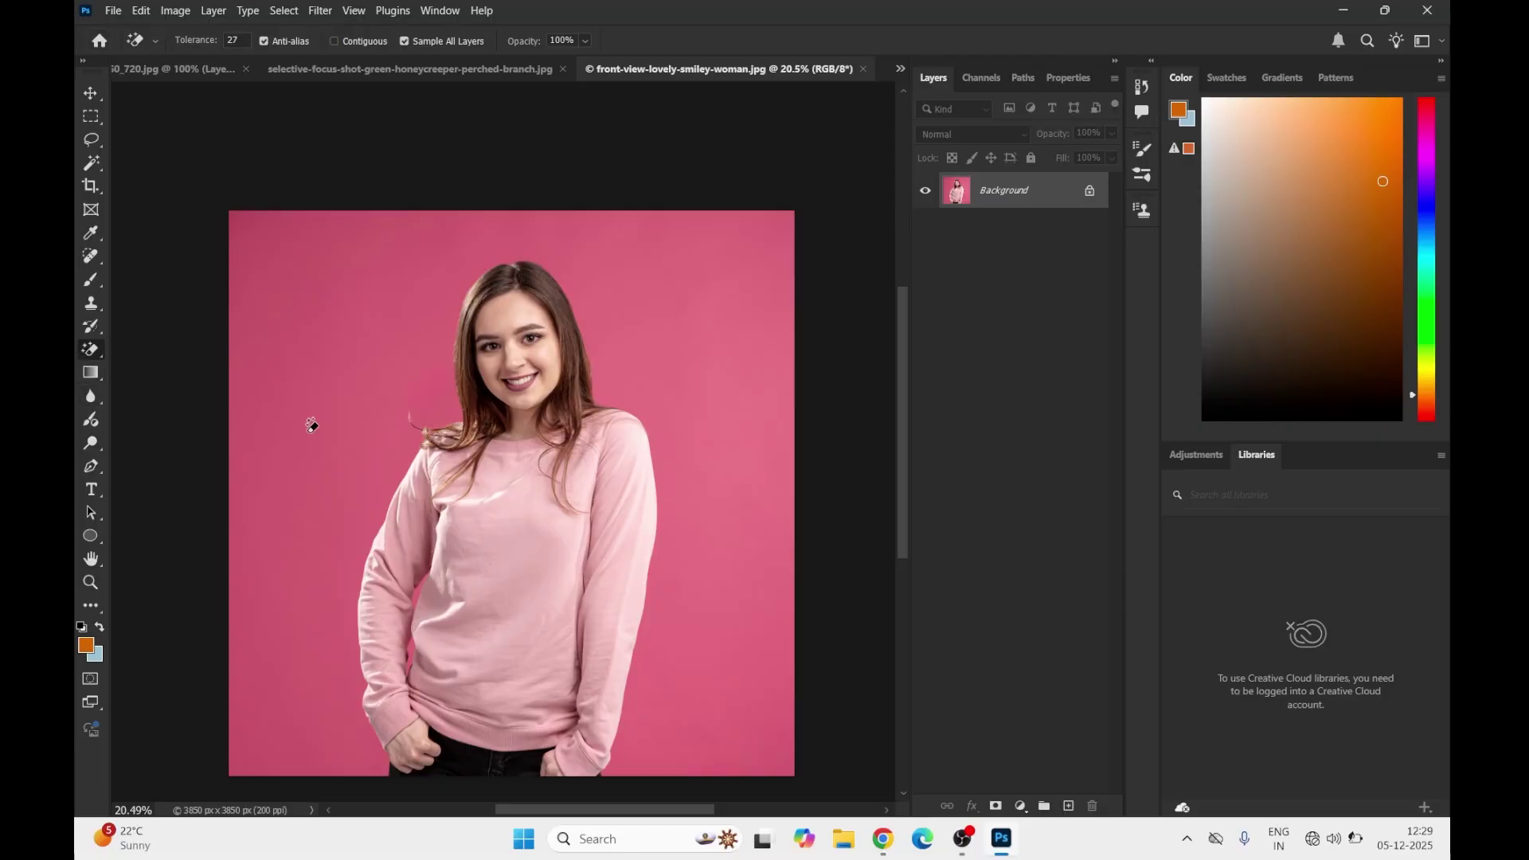
left_click(369, 355)
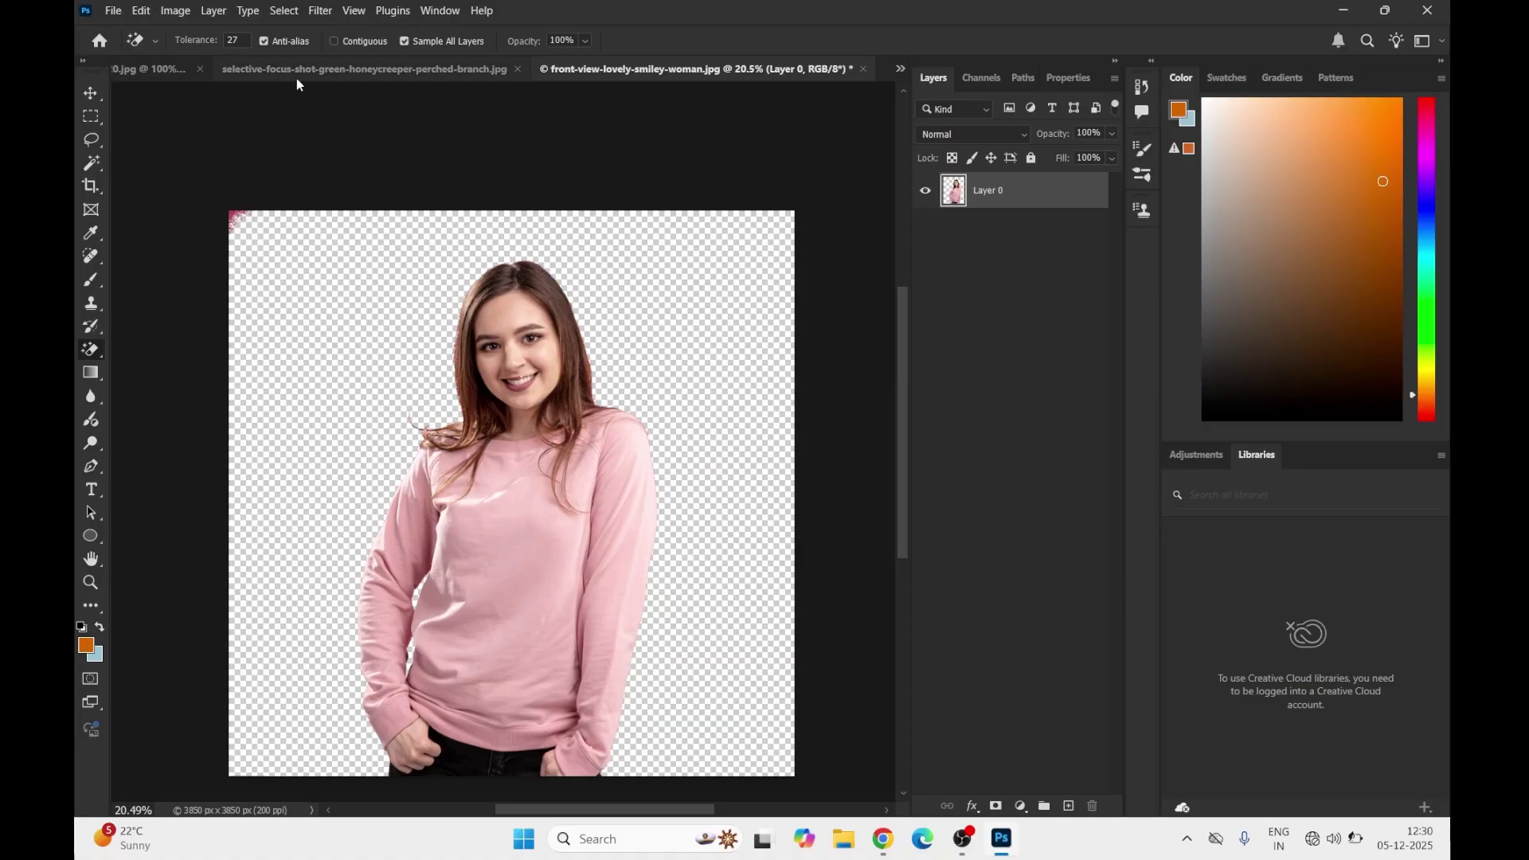
Switch to the green honeycreeper photo and erase its blurred green background using the Magic Eraser at tolerance 27 with Contiguous off
left_click(341, 74)
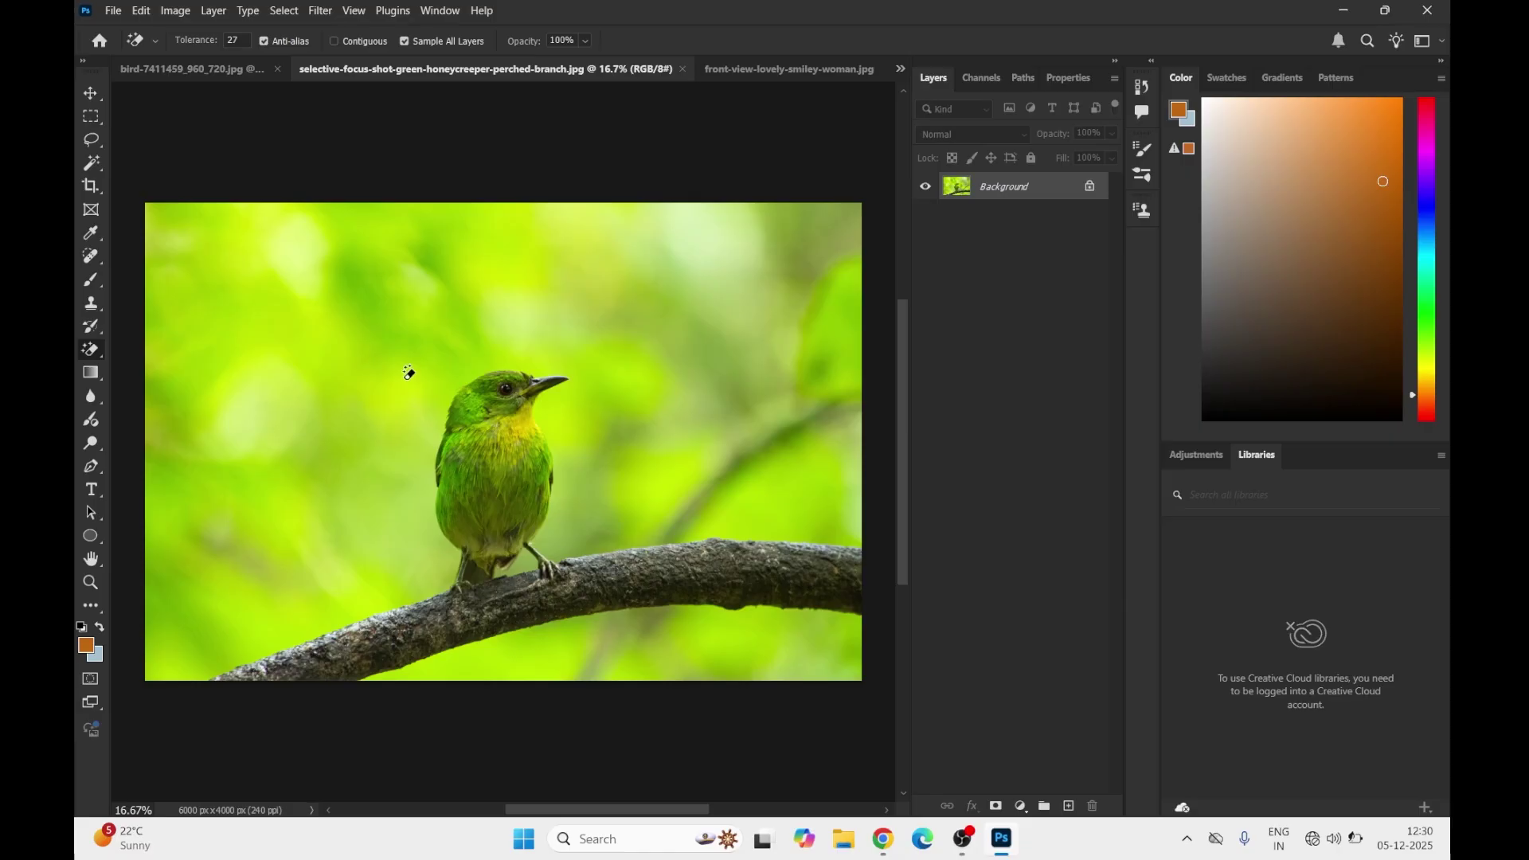
right_click(90, 349)
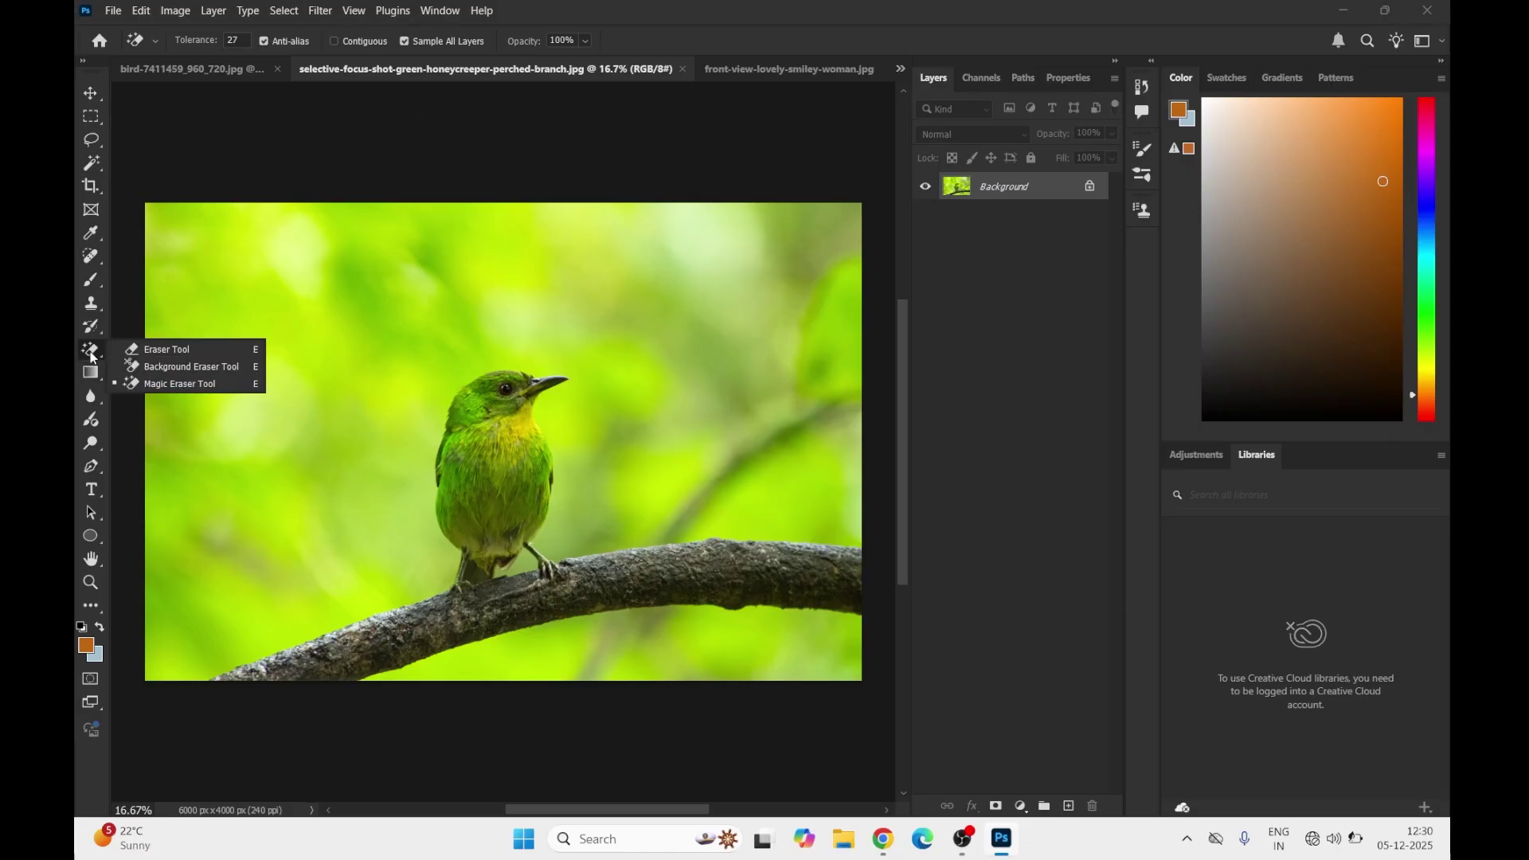
left_click(160, 384)
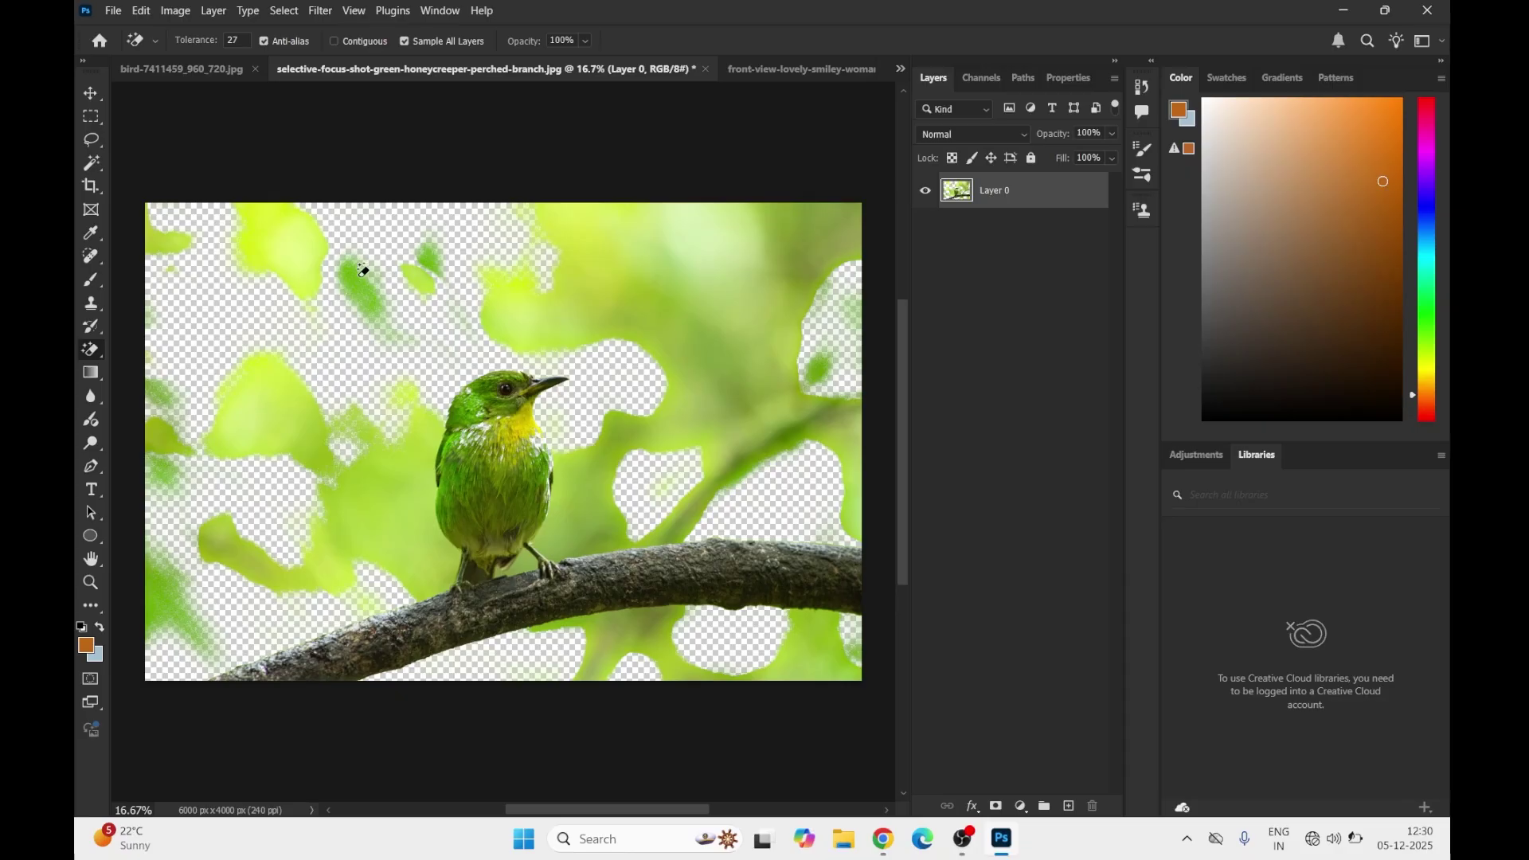
left_click(588, 507)
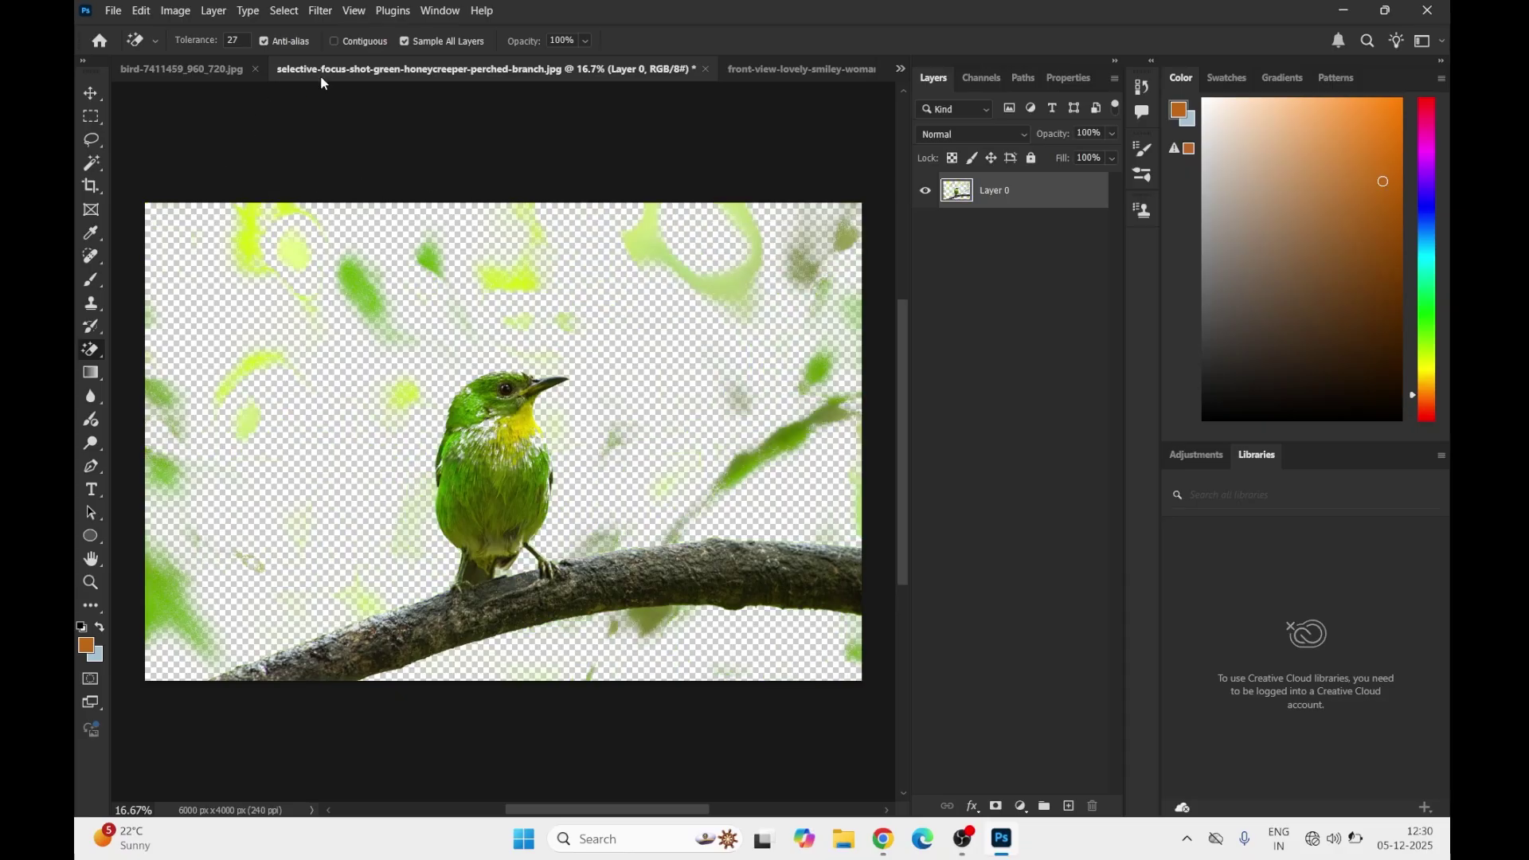
Revert the green honeycreeper photo to its saved version and turn Contiguous on for the Magic Eraser
left_click(113, 10)
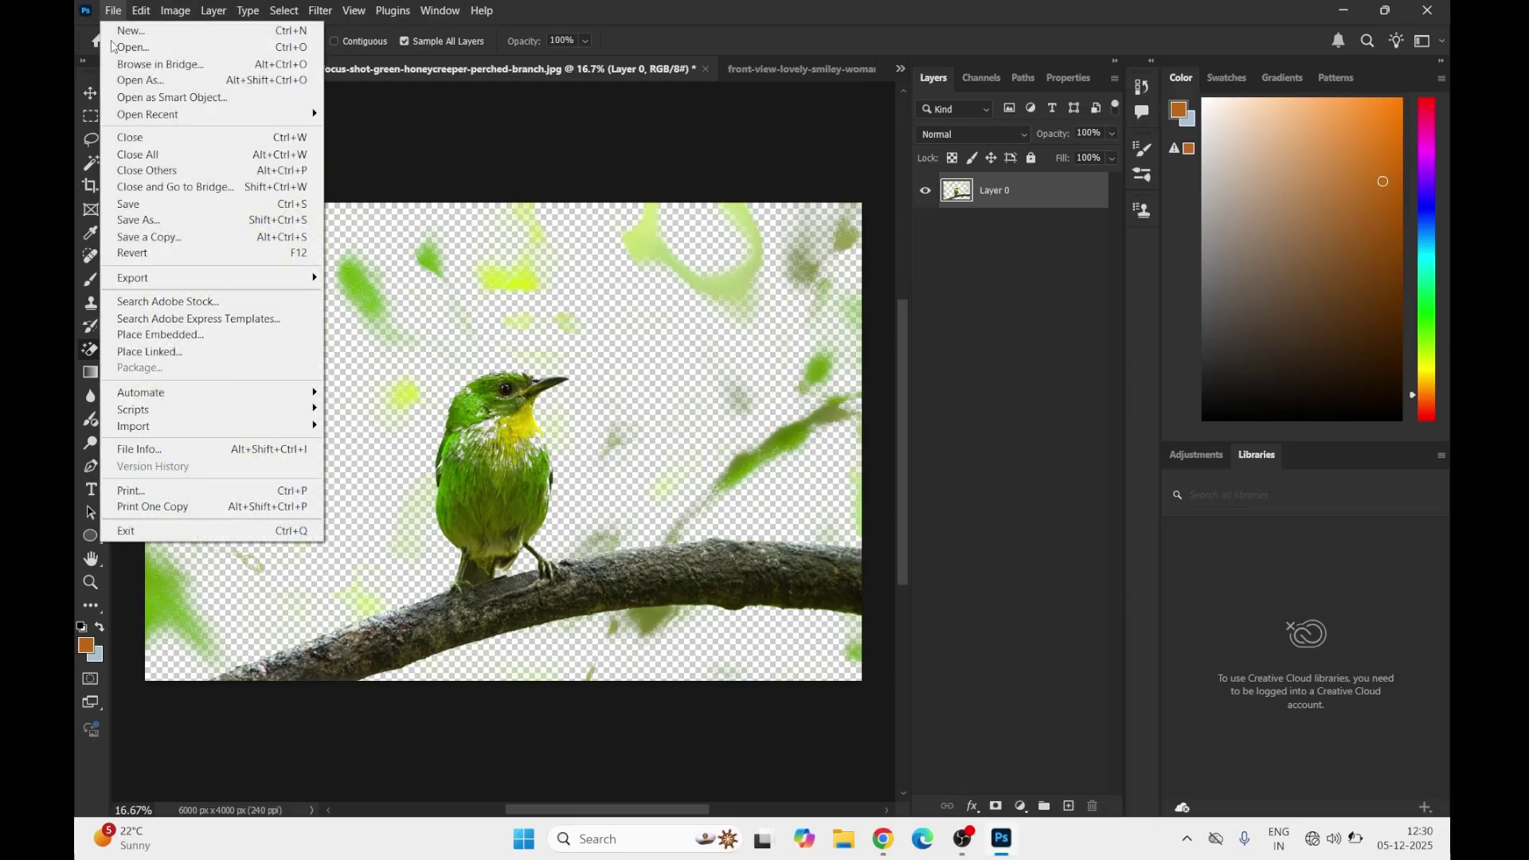
left_click(127, 252)
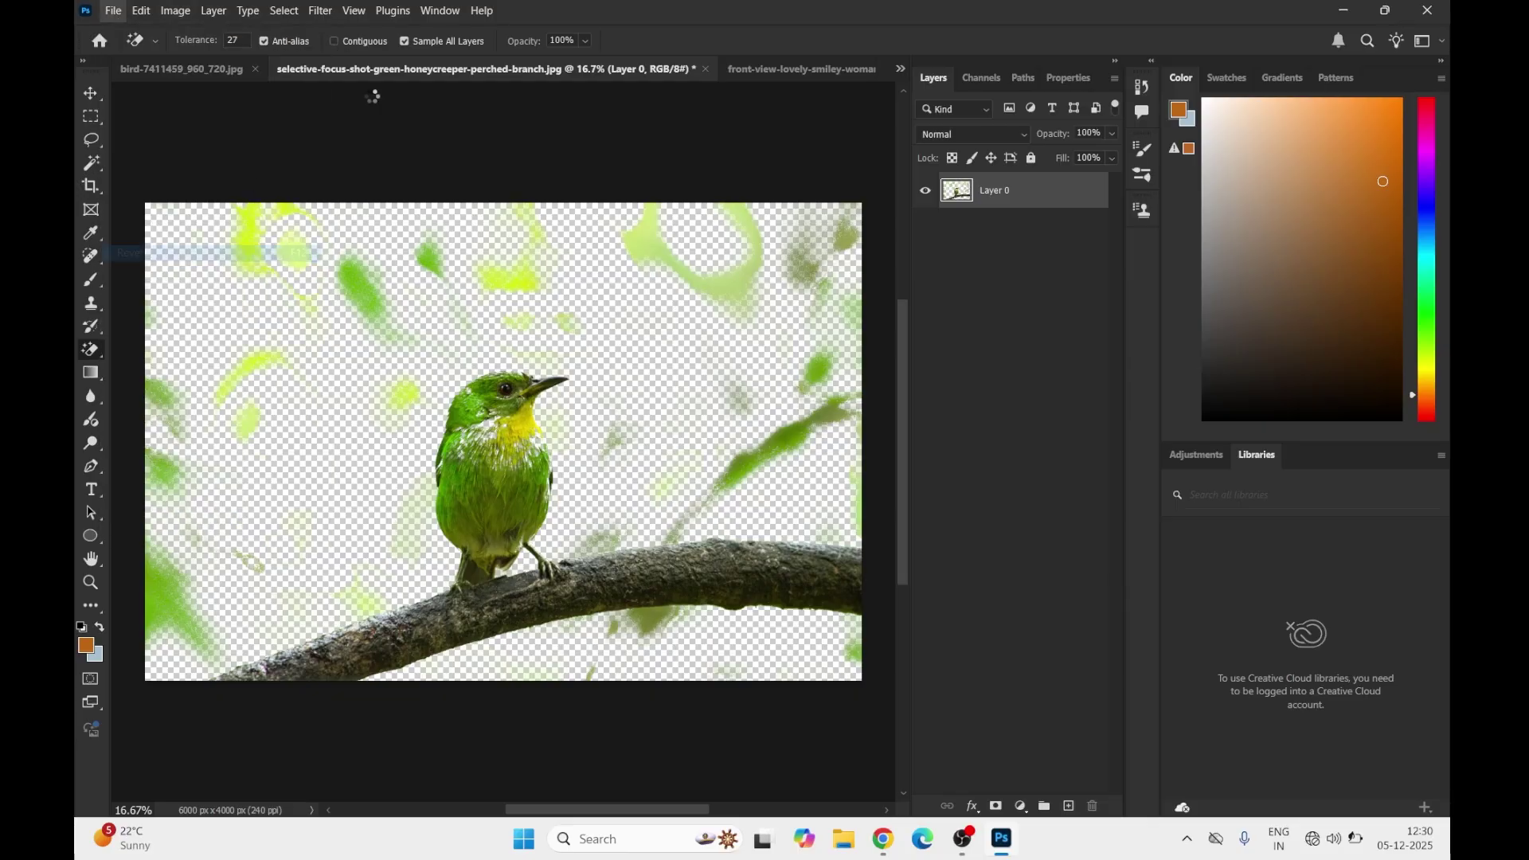
left_click(335, 42)
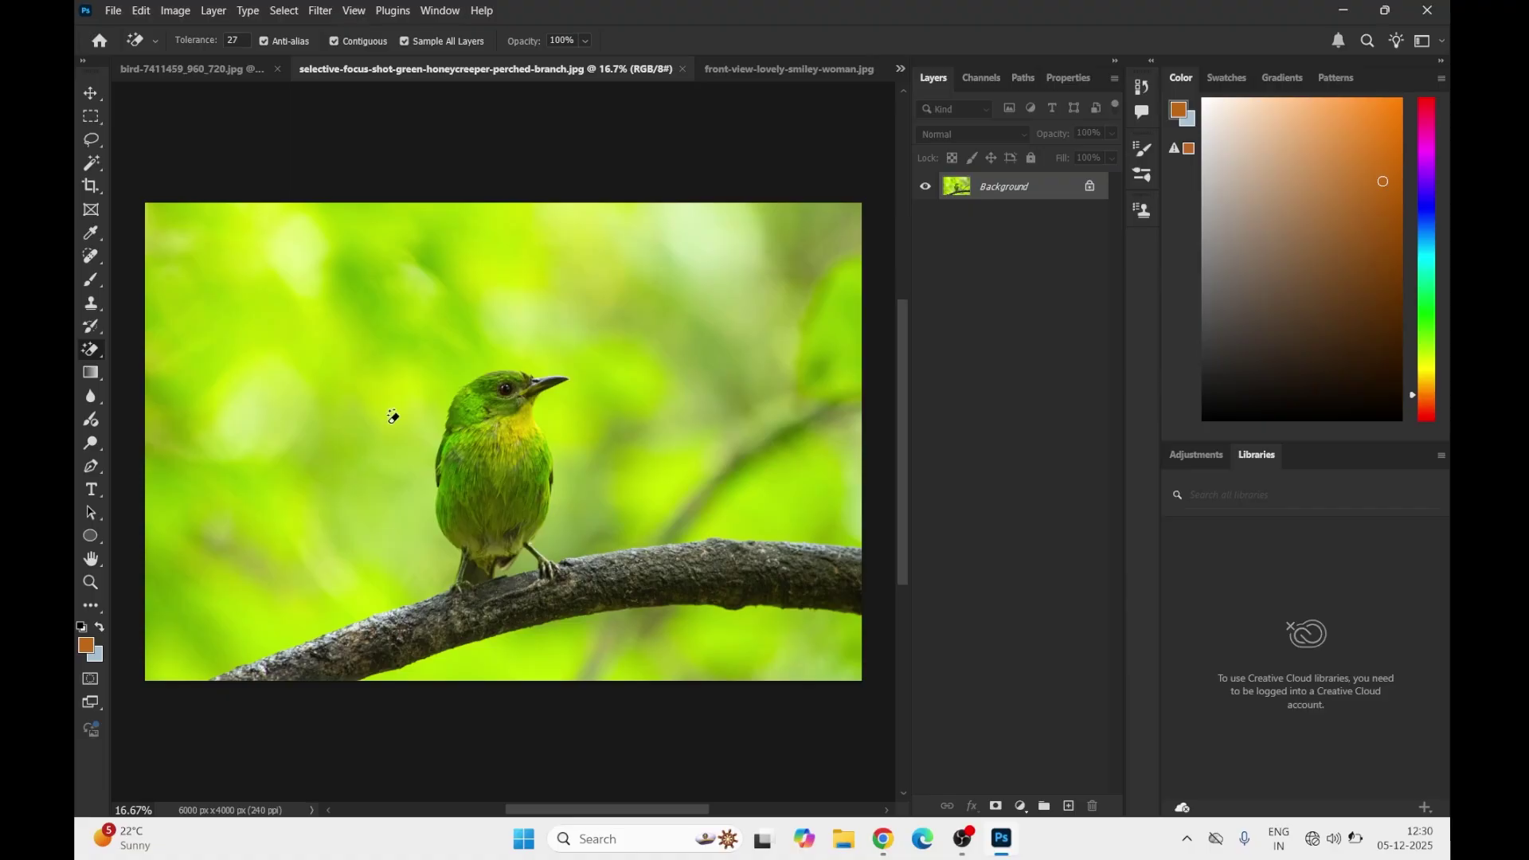
Erase green background patches around the bird, mainly behind its back, using the Magic Eraser at tolerance 27 with Contiguous on
left_click(358, 535)
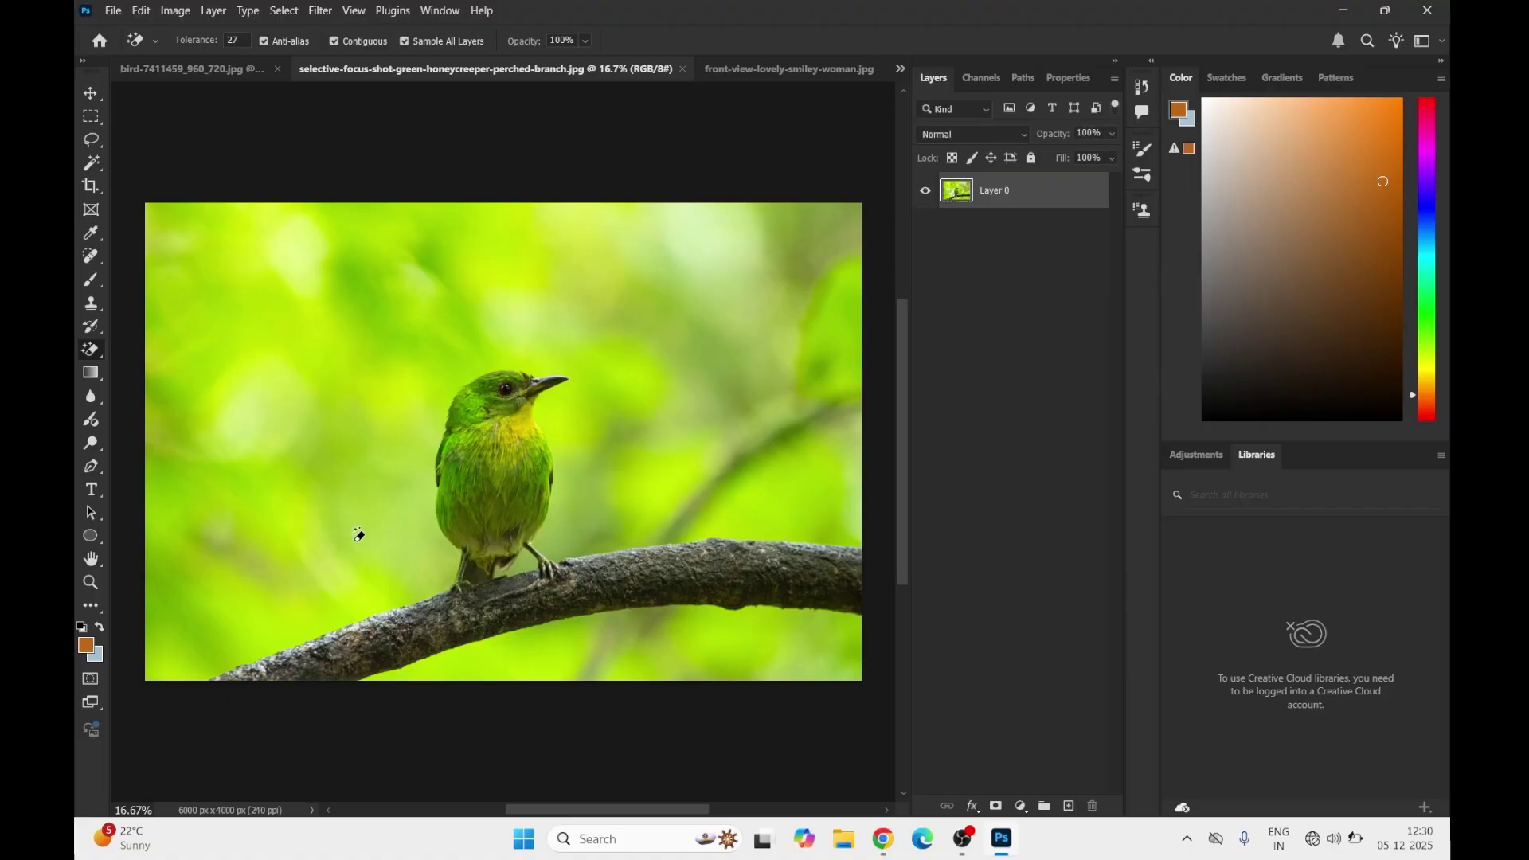
left_click(386, 351)
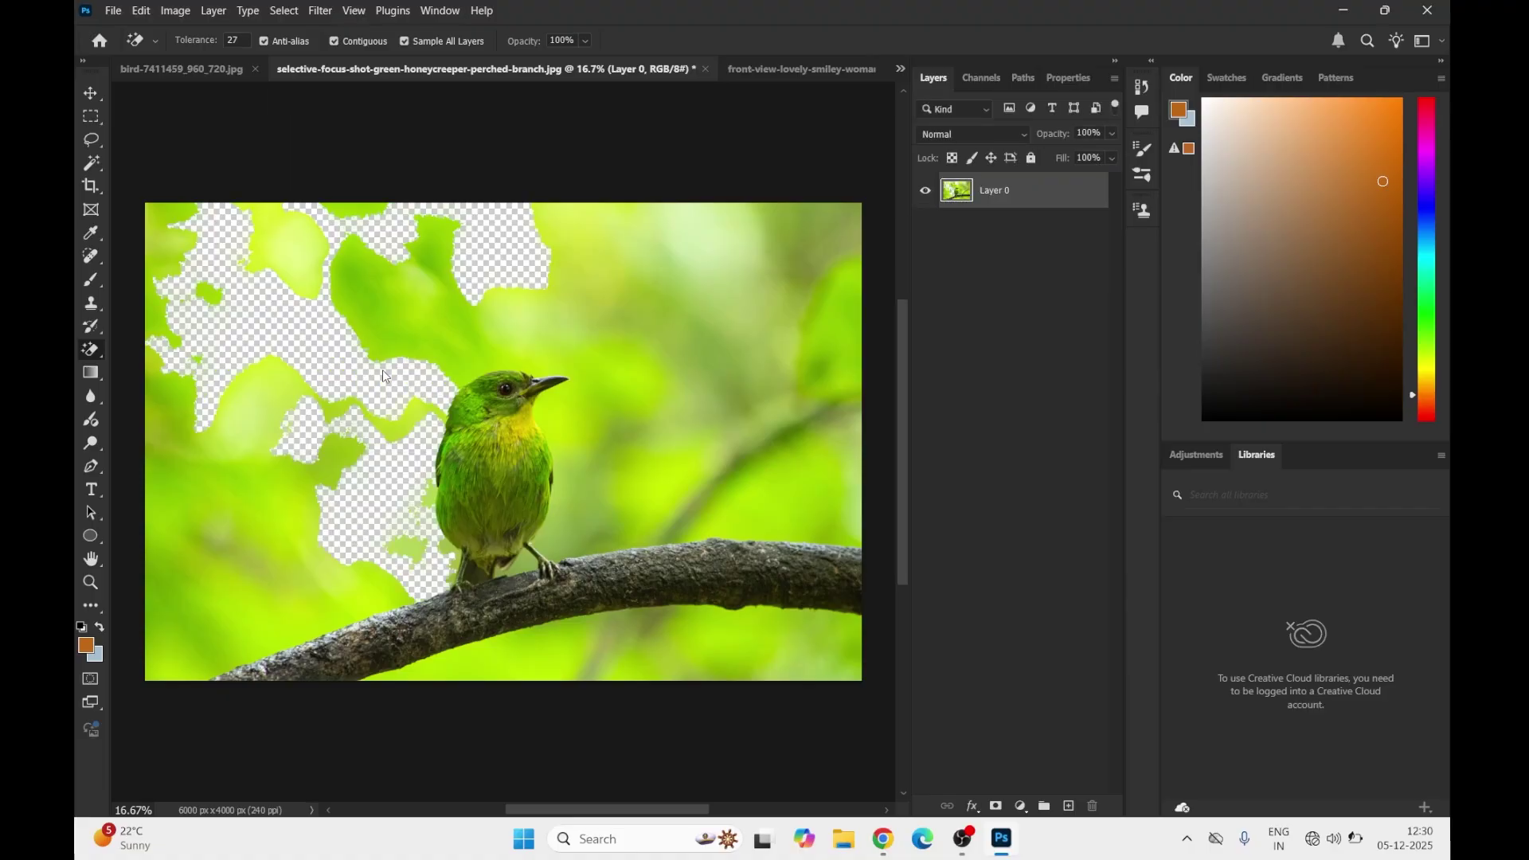
left_click(640, 297)
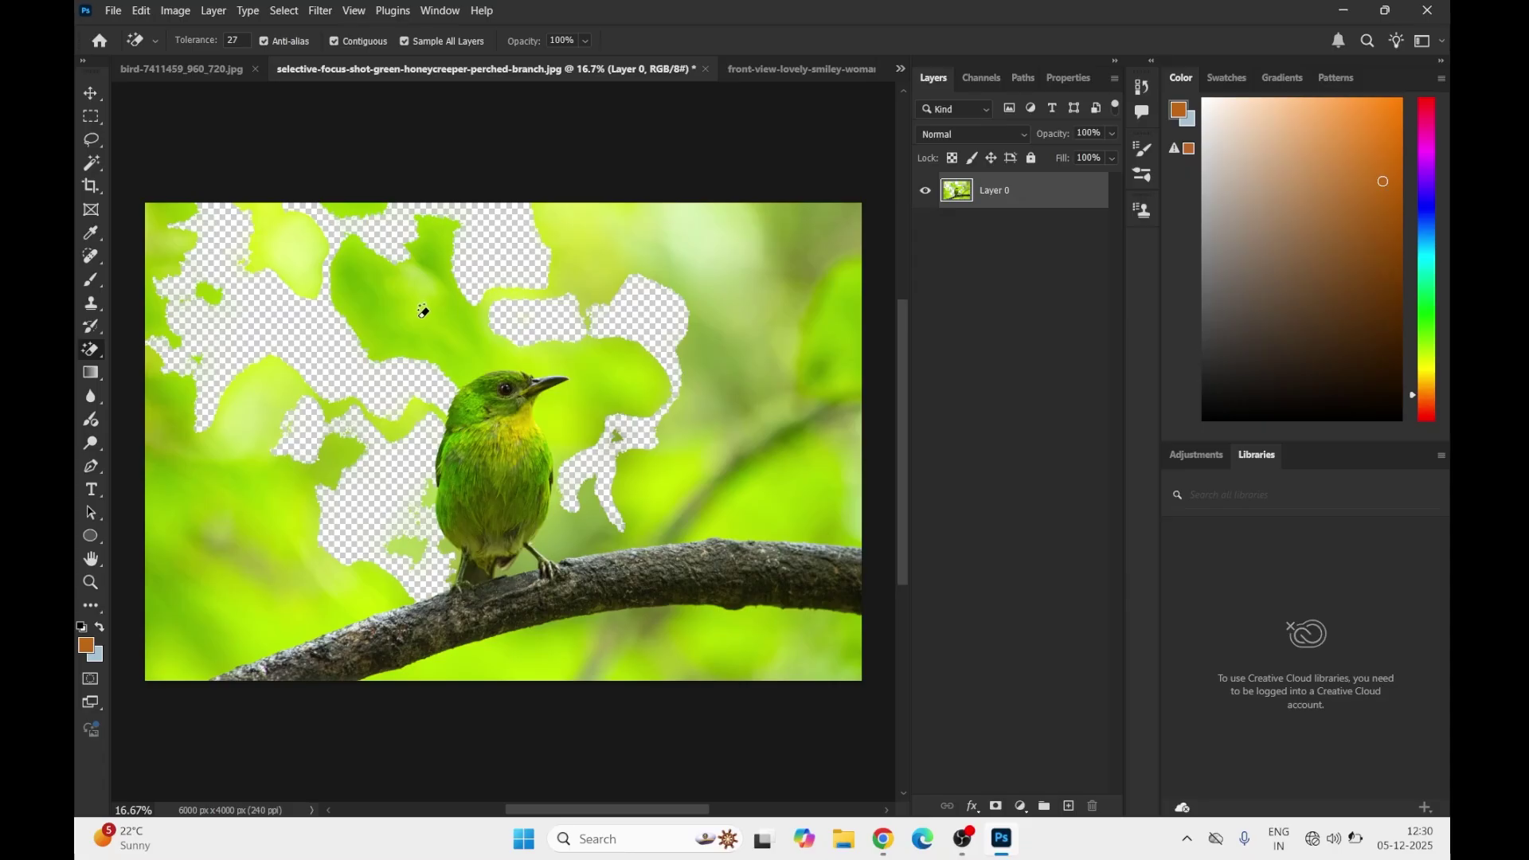
left_click(361, 307)
left_click(444, 299)
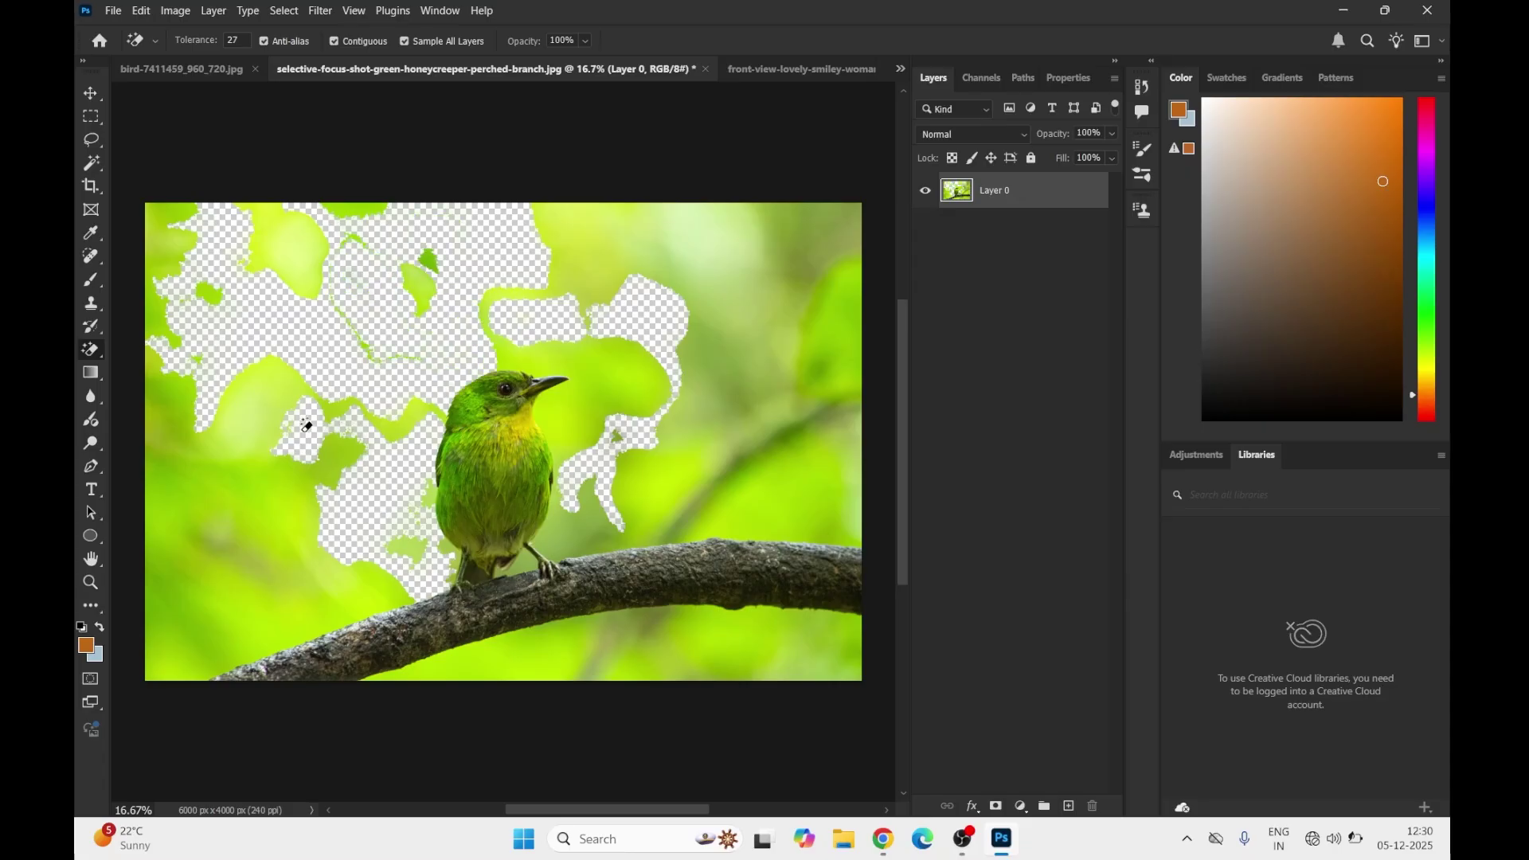
left_click(275, 547)
left_click(201, 471)
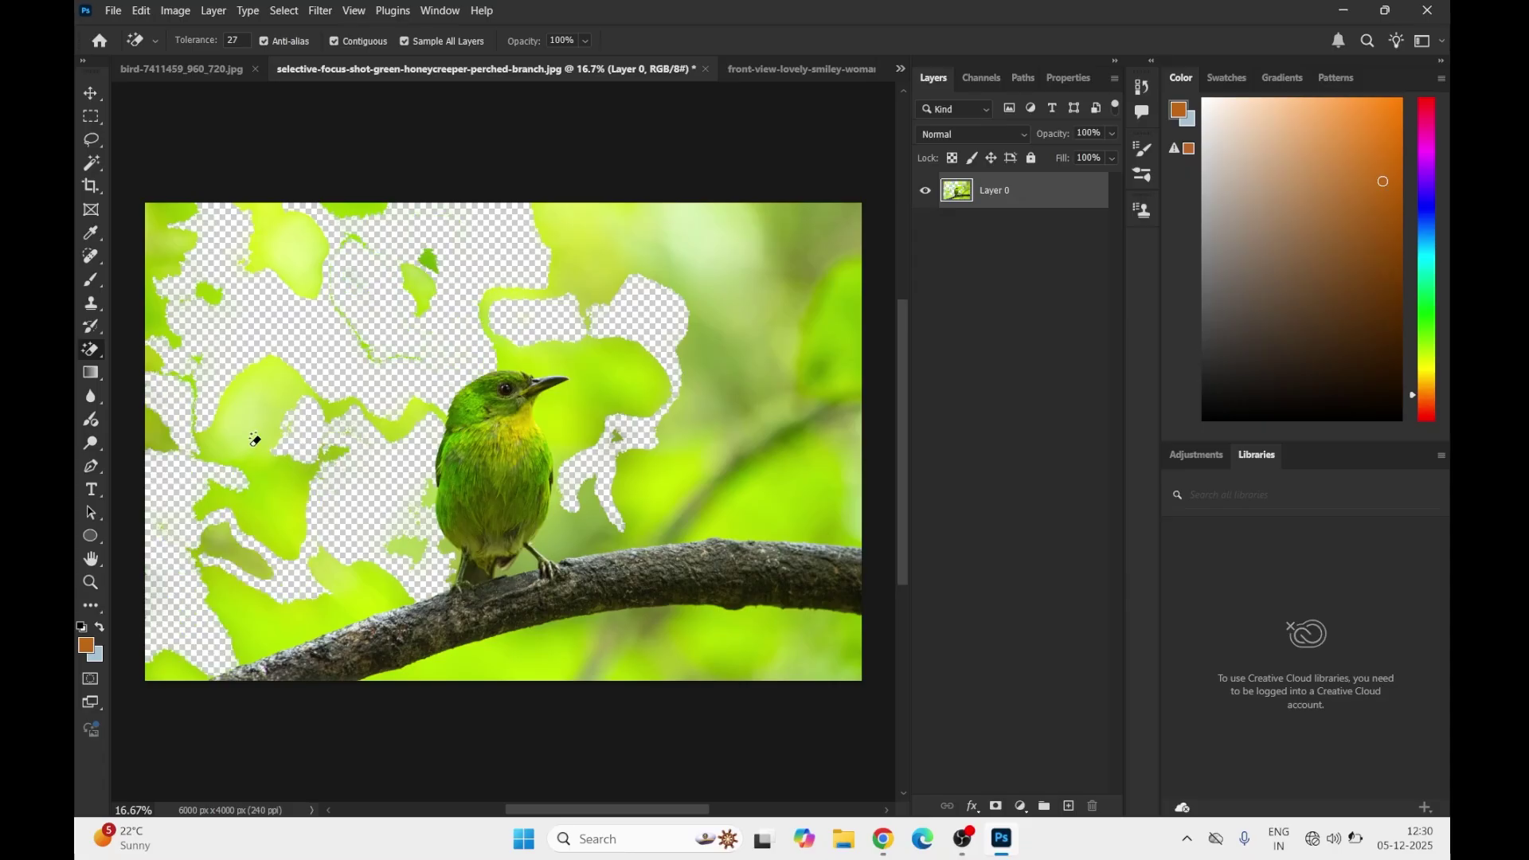
left_click(254, 439)
left_click(275, 508)
Erase the green background patches below the branch using the Magic Eraser at tolerance 27 with Contiguous on
left_click(544, 657)
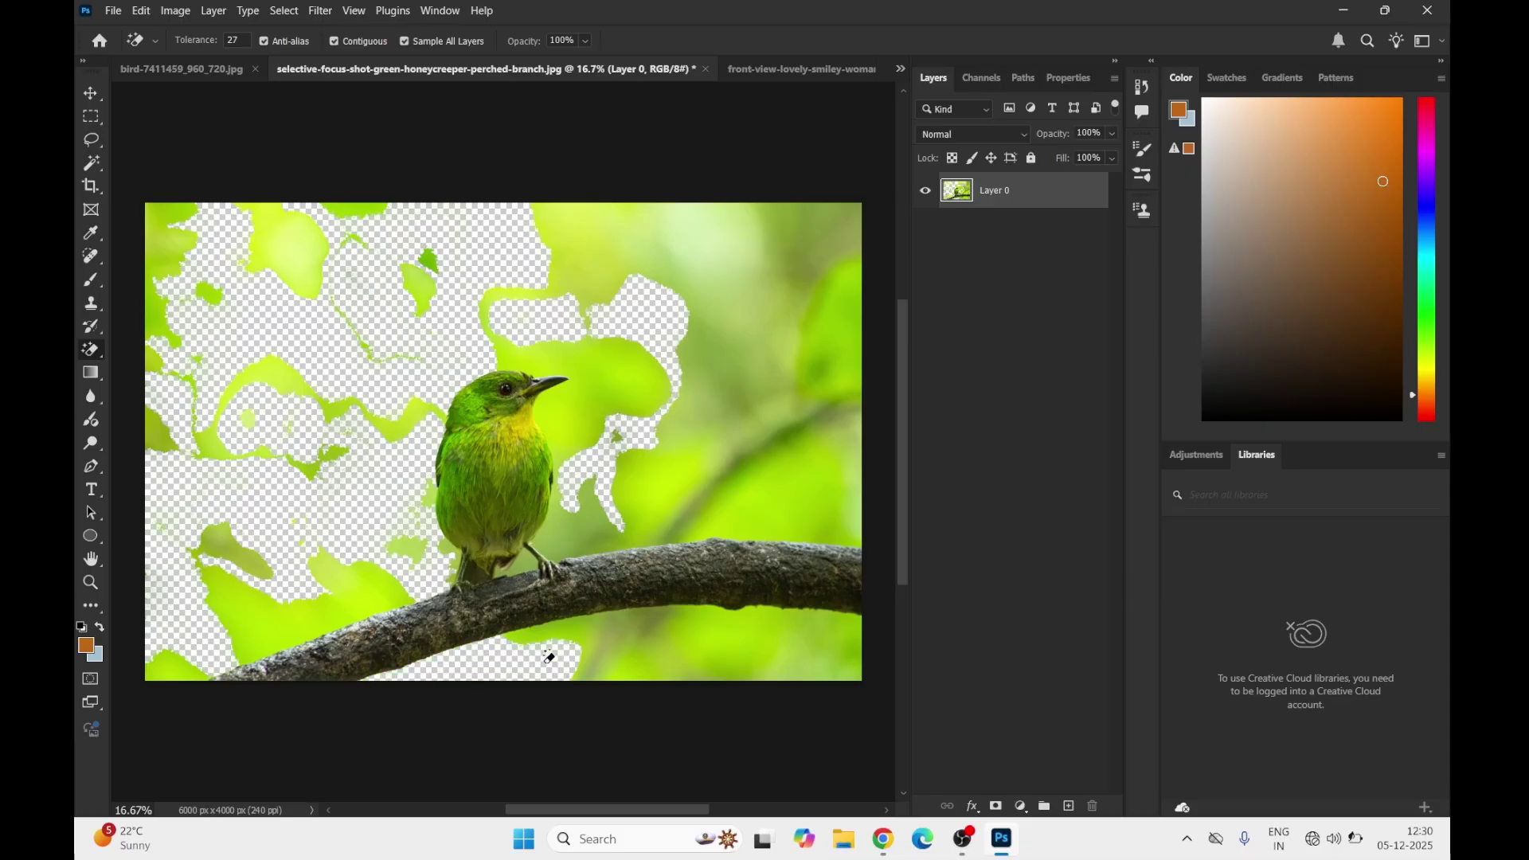
left_click(740, 659)
left_click(611, 634)
left_click(657, 653)
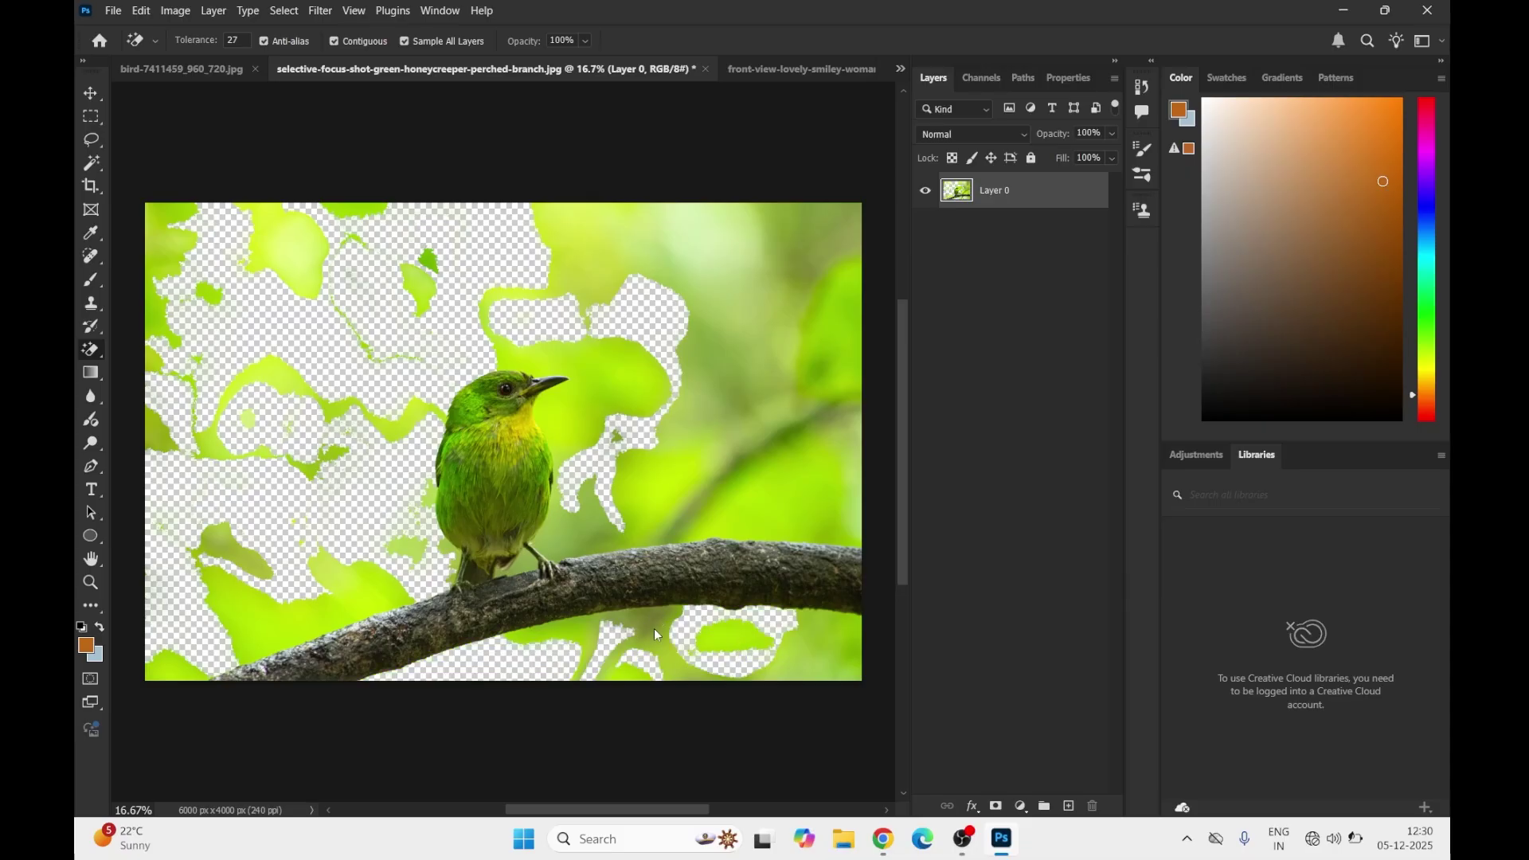
left_click(655, 634)
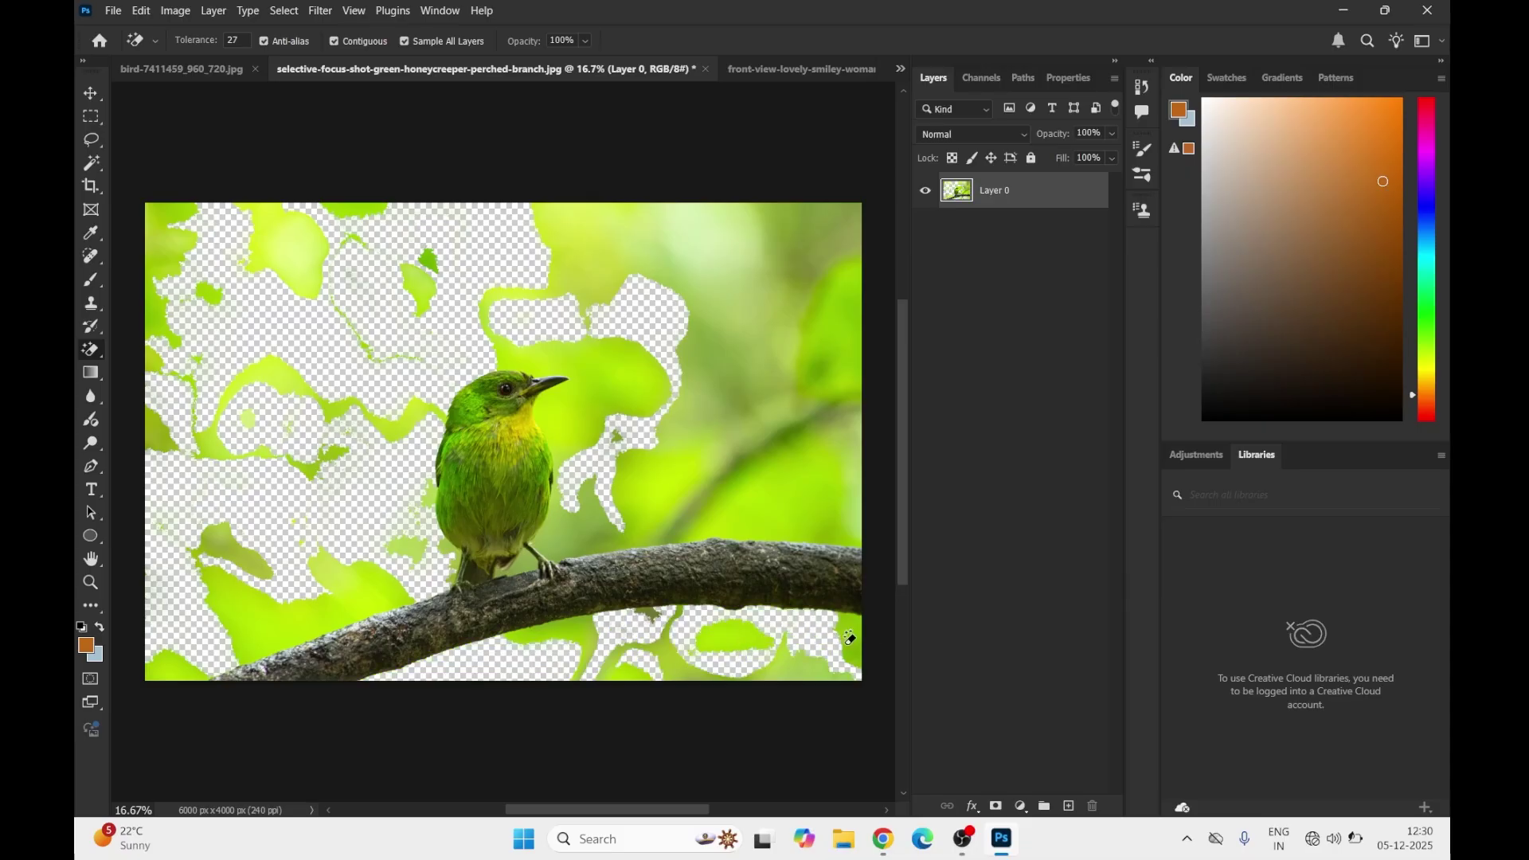
left_click(850, 637)
Erase background patches above the branch on the beak side of the bird with the contiguous Magic Eraser at tolerance 27
left_click(811, 497)
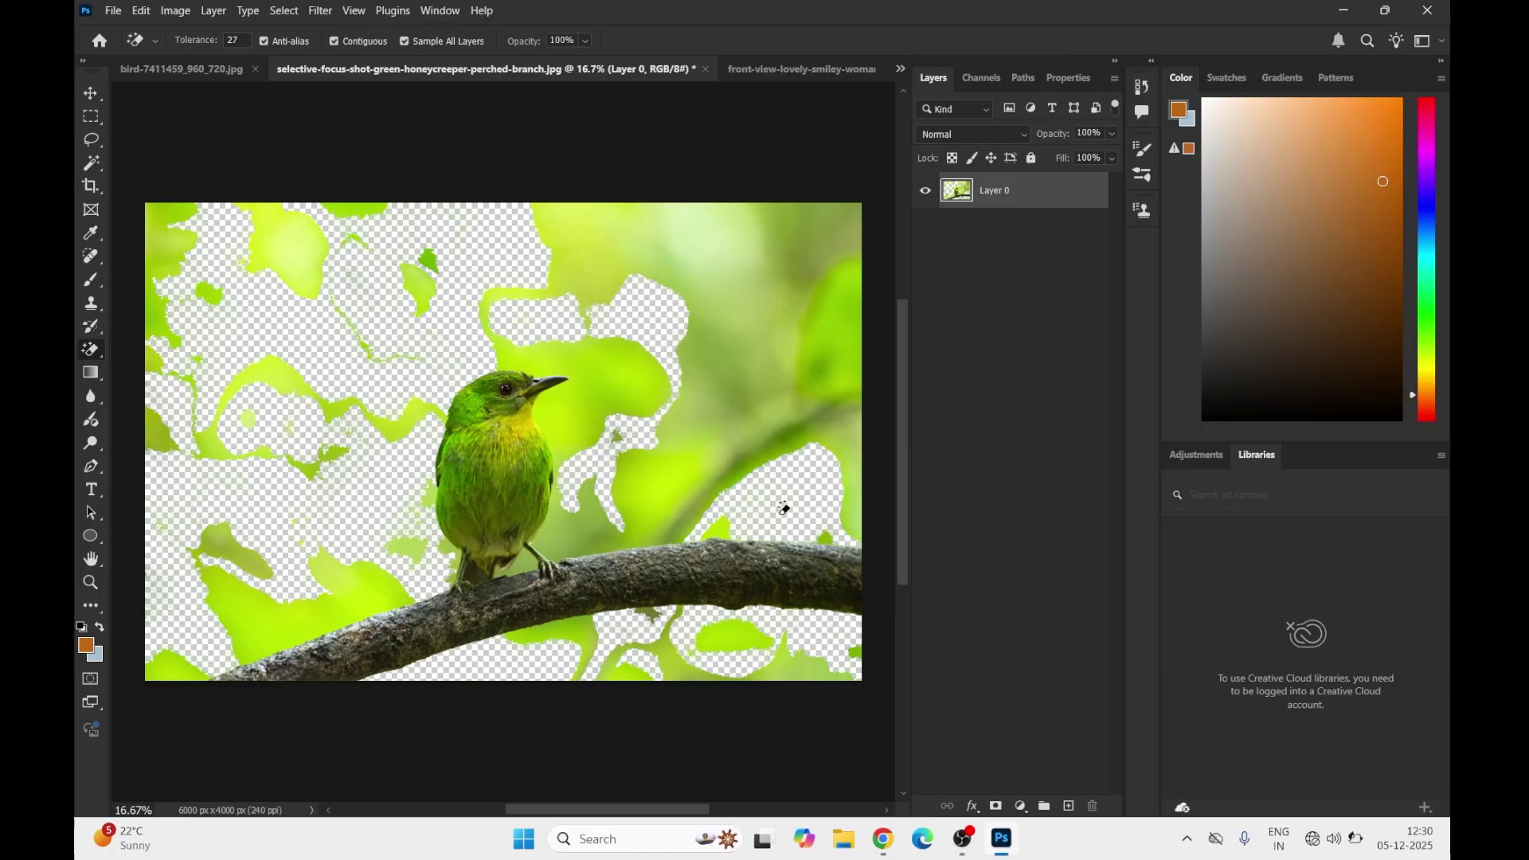
left_click(848, 474)
left_click(818, 421)
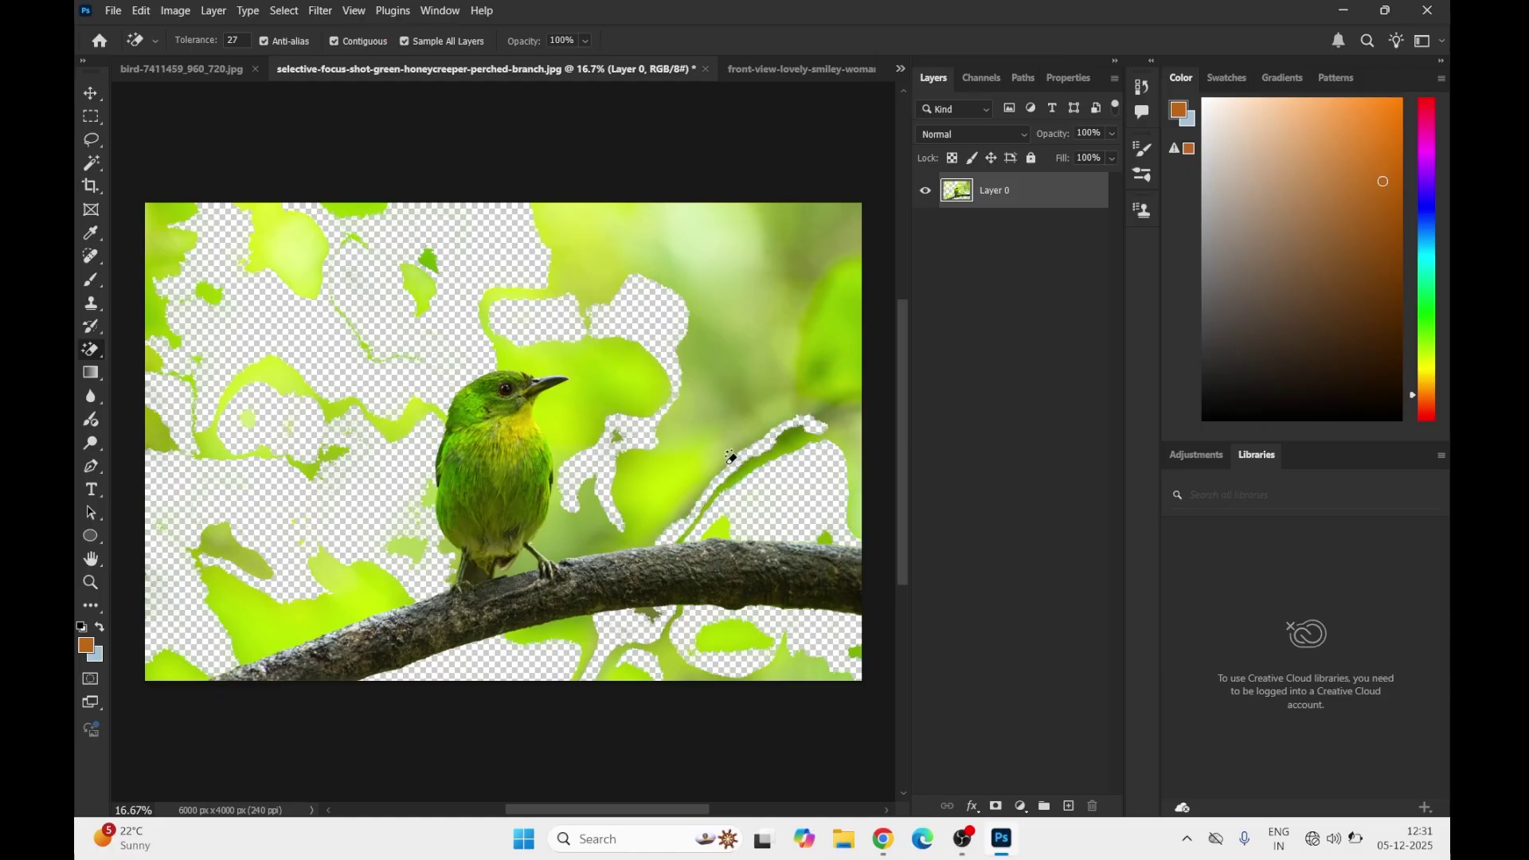
left_click(699, 448)
left_click(743, 374)
left_click(742, 306)
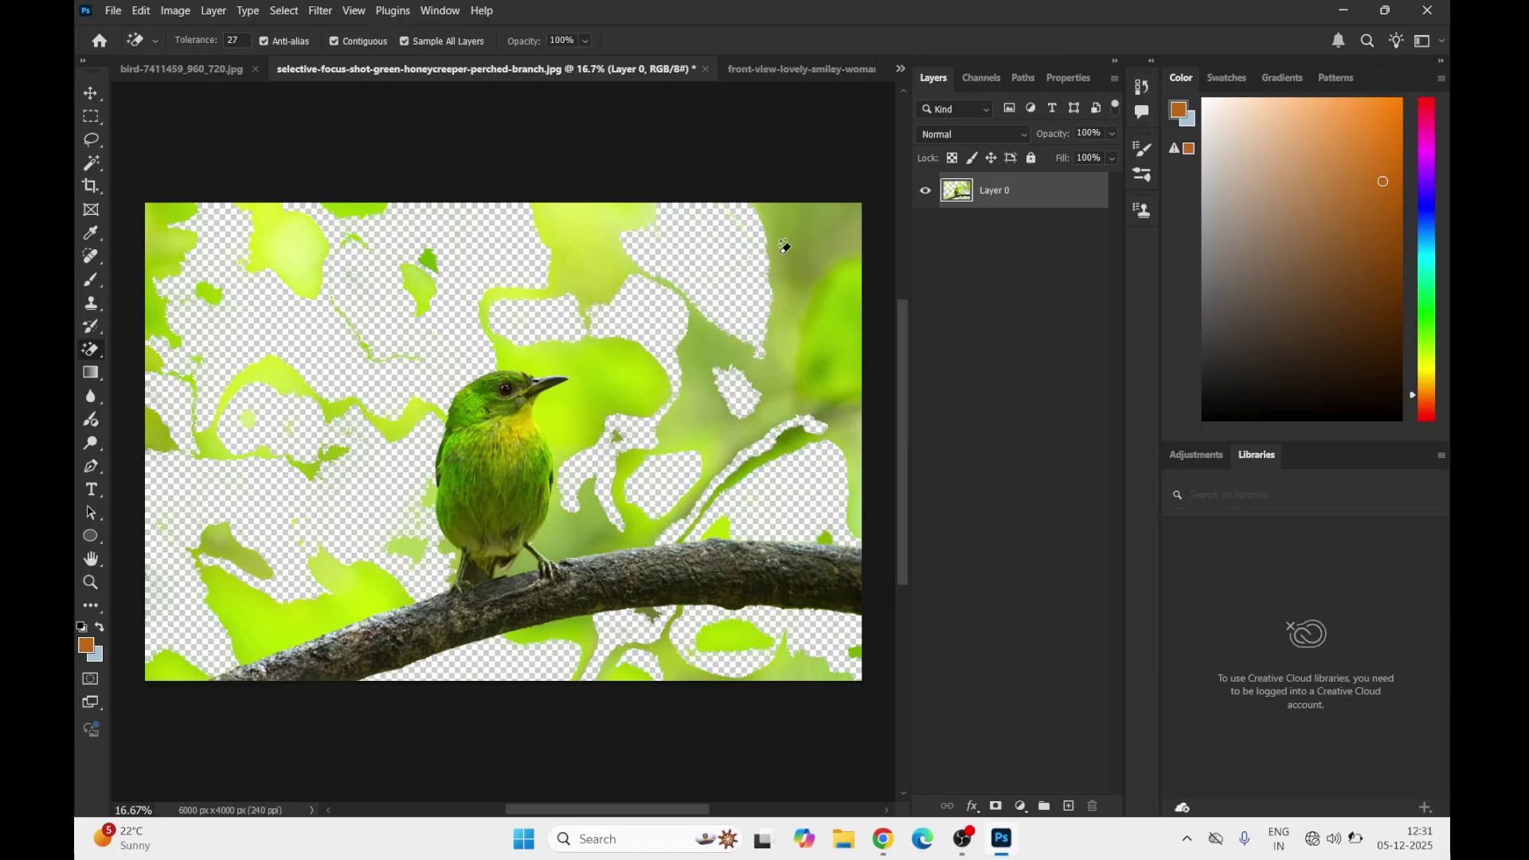
left_click(826, 245)
left_click(828, 310)
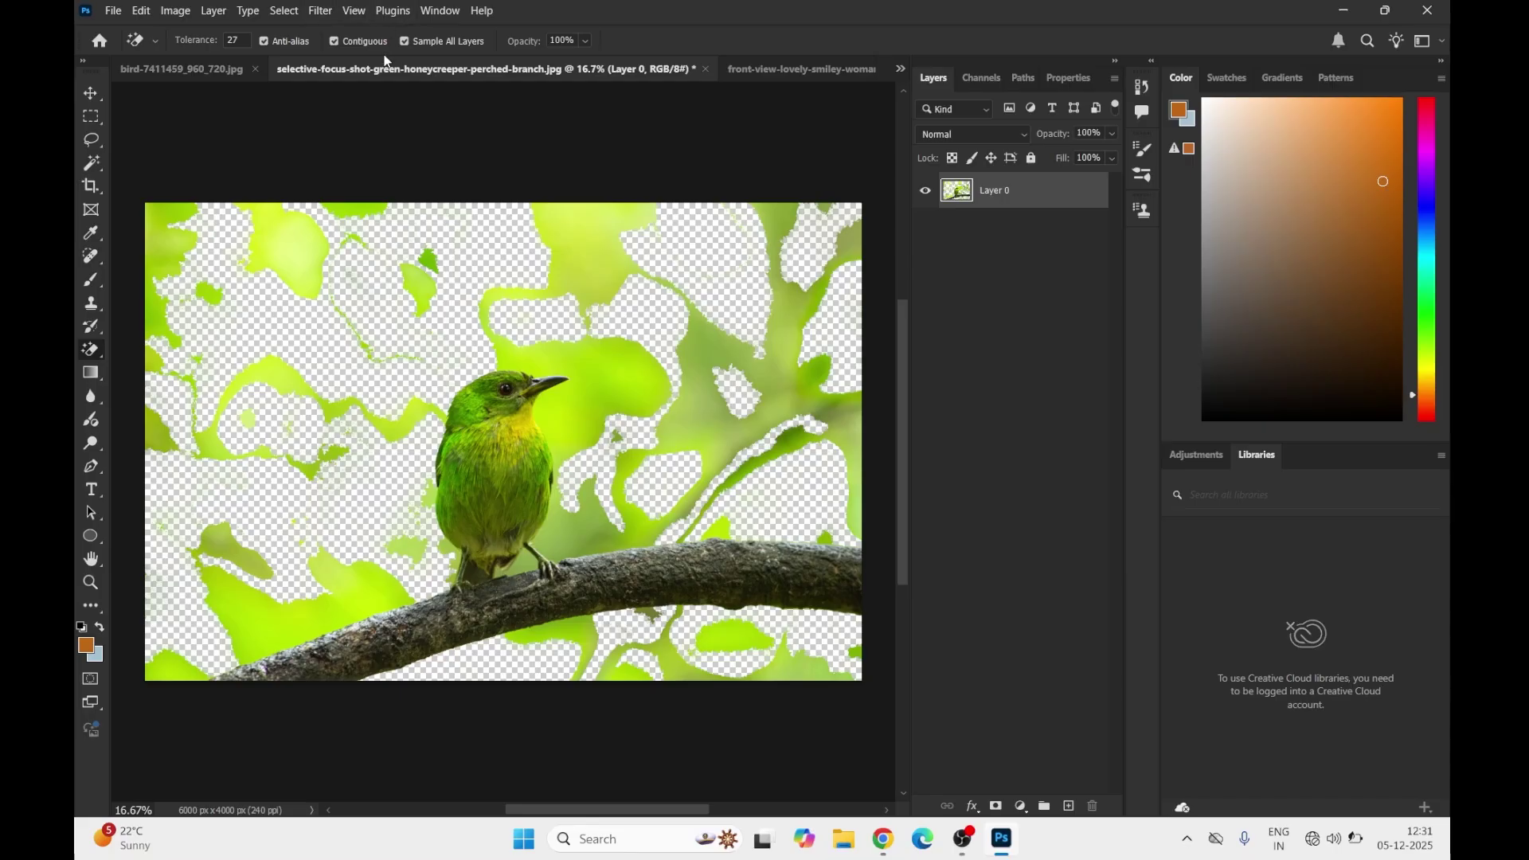
Restore the erased background across the whole photo using the Eraser at brush size 1500 with Erase to History on
left_click(335, 41)
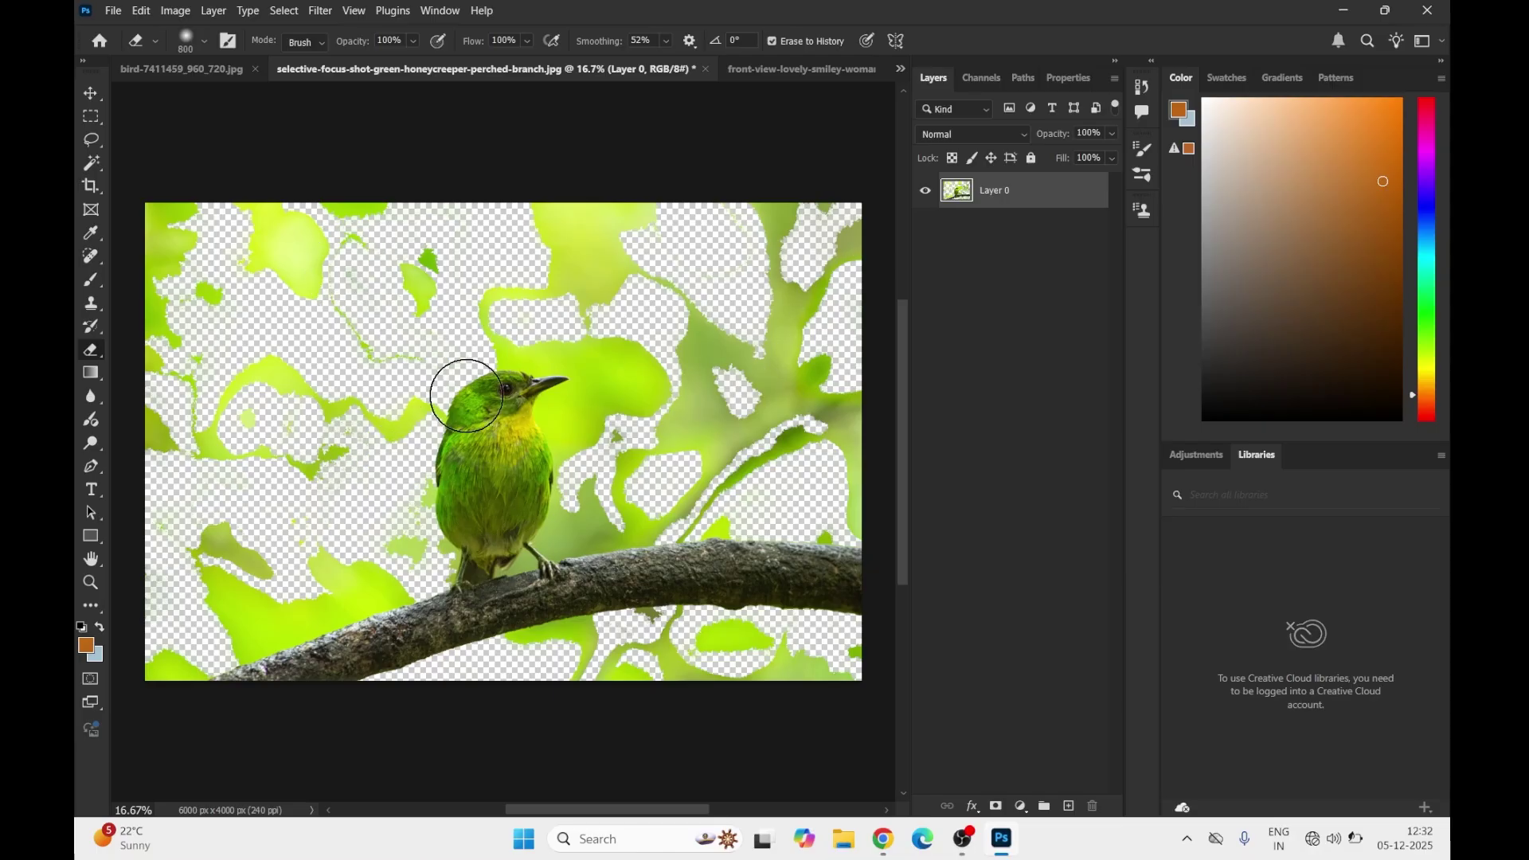
right_click(89, 353)
left_click(151, 354)
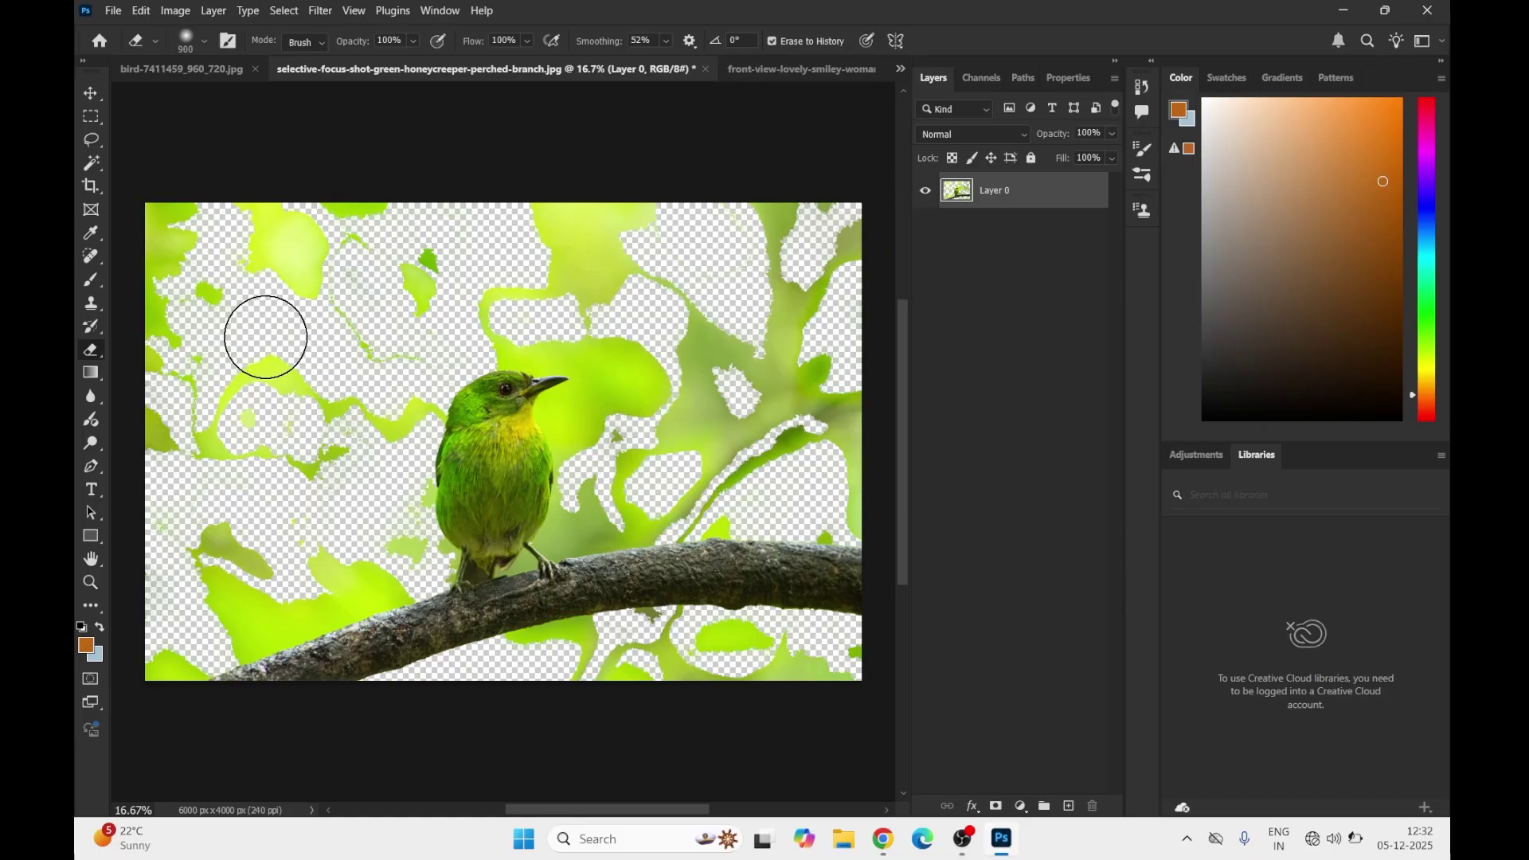
key("bracketright")
key("bracketright")
key("bracketright")
mouse_move(205, 256)
left_mouse_down()
mouse_move(207, 735)
mouse_move(185, 280)
mouse_move(194, 678)
mouse_move(633, 638)
mouse_move(357, 655)
mouse_move(805, 645)
mouse_move(684, 324)
mouse_move(749, 485)
mouse_move(659, 432)
mouse_move(551, 418)
mouse_move(606, 508)
mouse_move(536, 335)
mouse_move(309, 362)
mouse_move(463, 308)
mouse_move(304, 323)
mouse_move(345, 530)
mouse_move(329, 499)
mouse_move(278, 499)
mouse_move(335, 536)
mouse_move(274, 299)
mouse_move(290, 539)
mouse_move(404, 501)
mouse_move(390, 424)
mouse_move(461, 416)
left_mouse_up()
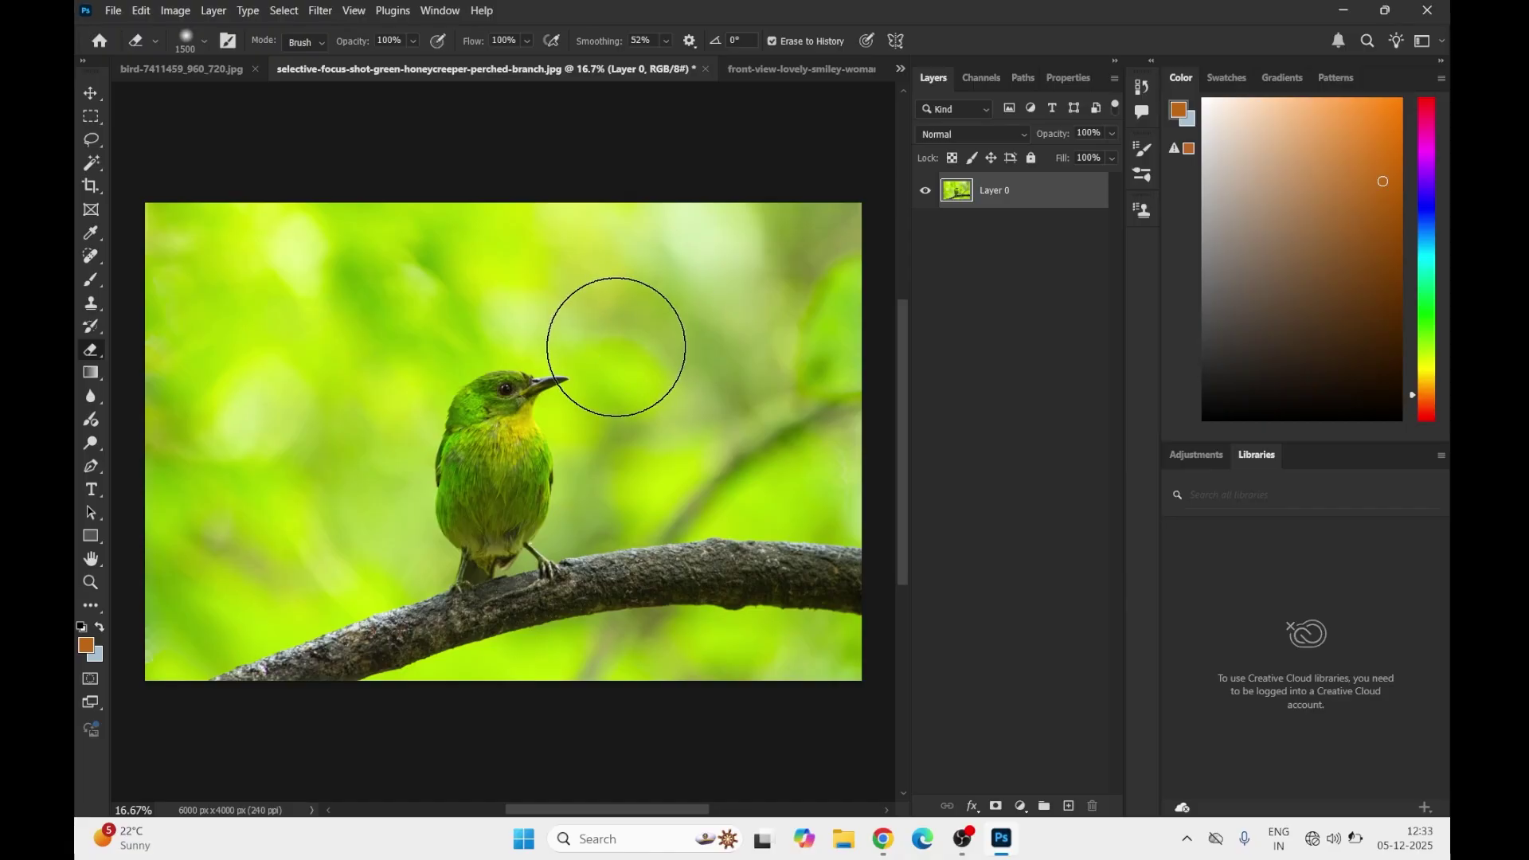
Review the available eraser tool variants and switch to the front-view-lovely-smiley-woman.jpg portrait
right_click(95, 351)
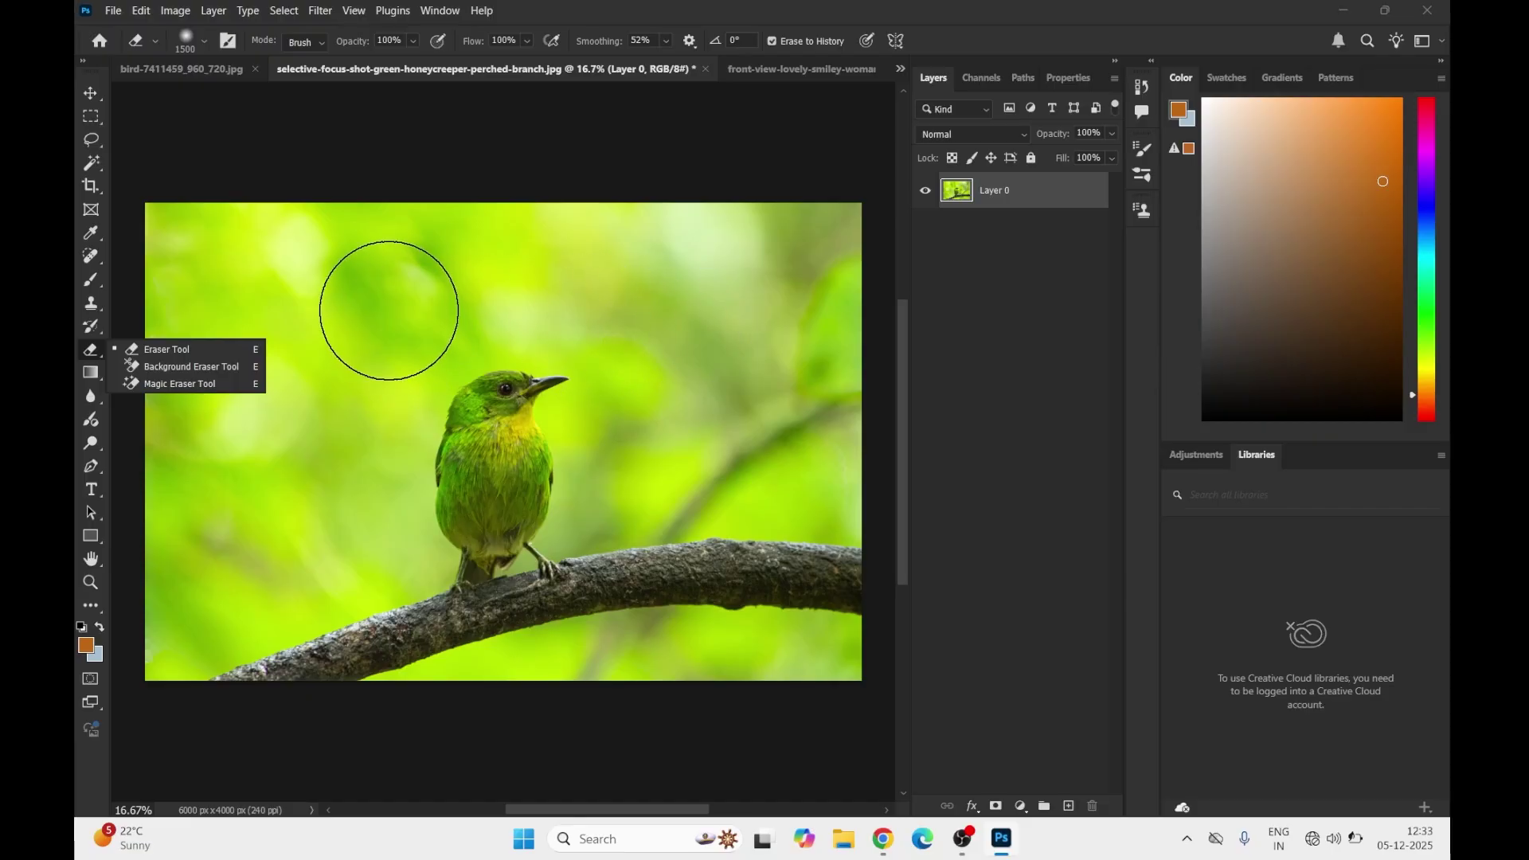
left_click(389, 307)
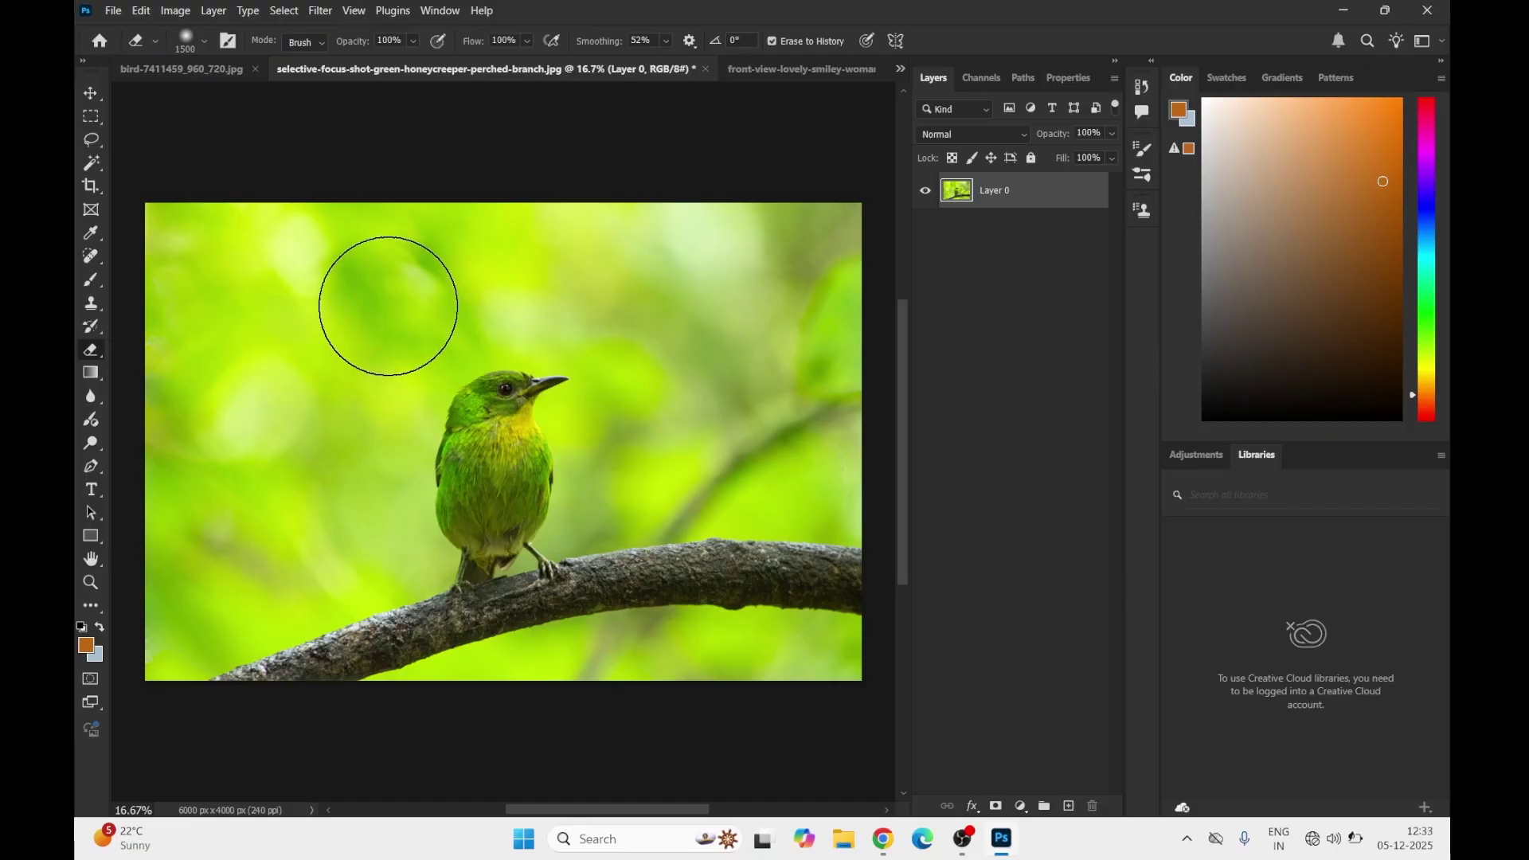
right_click(87, 352)
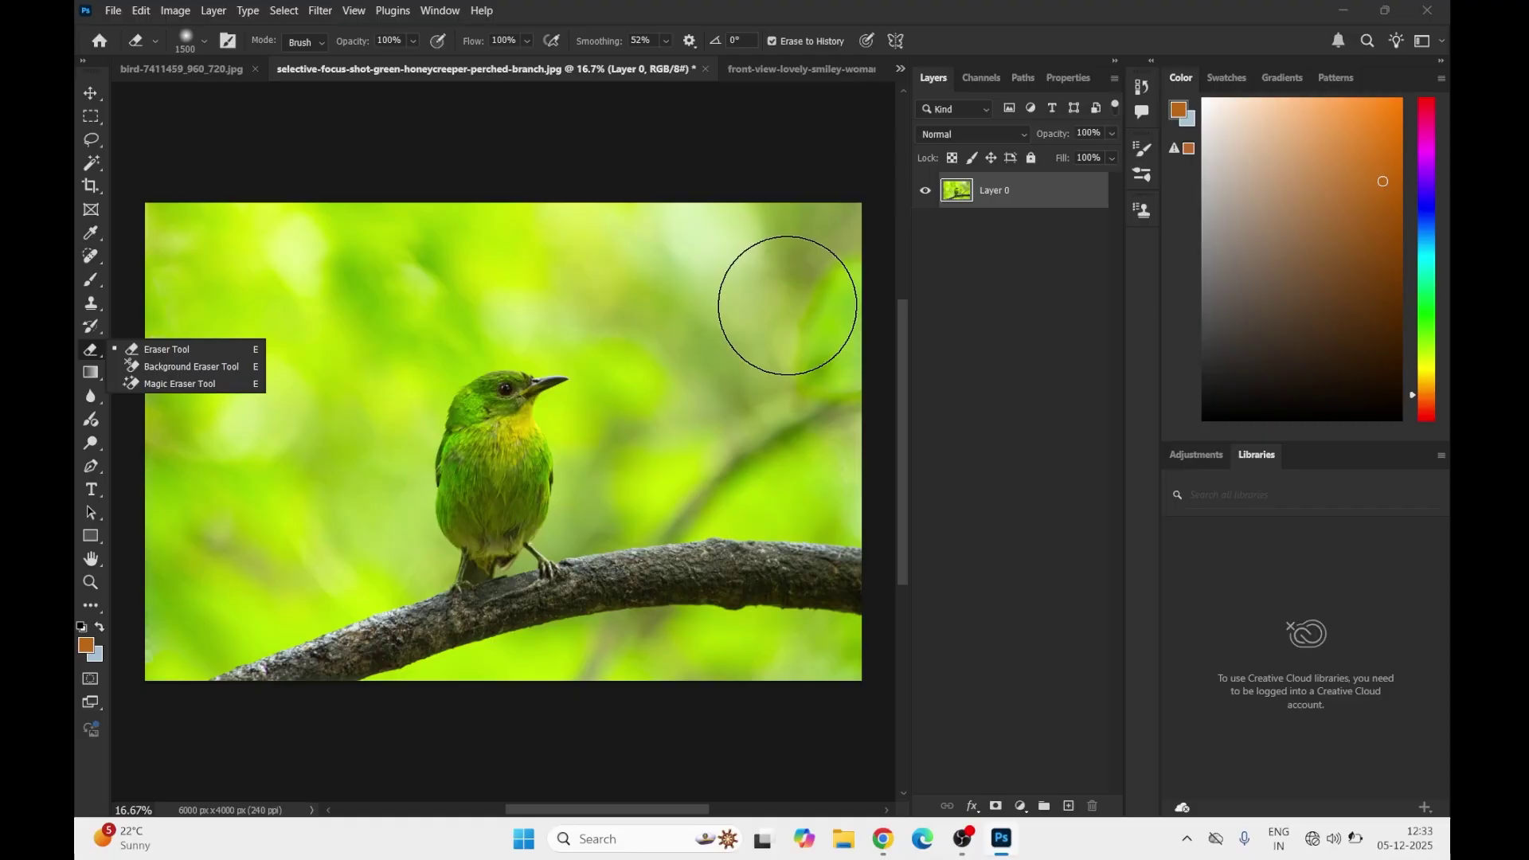
left_click(231, 498)
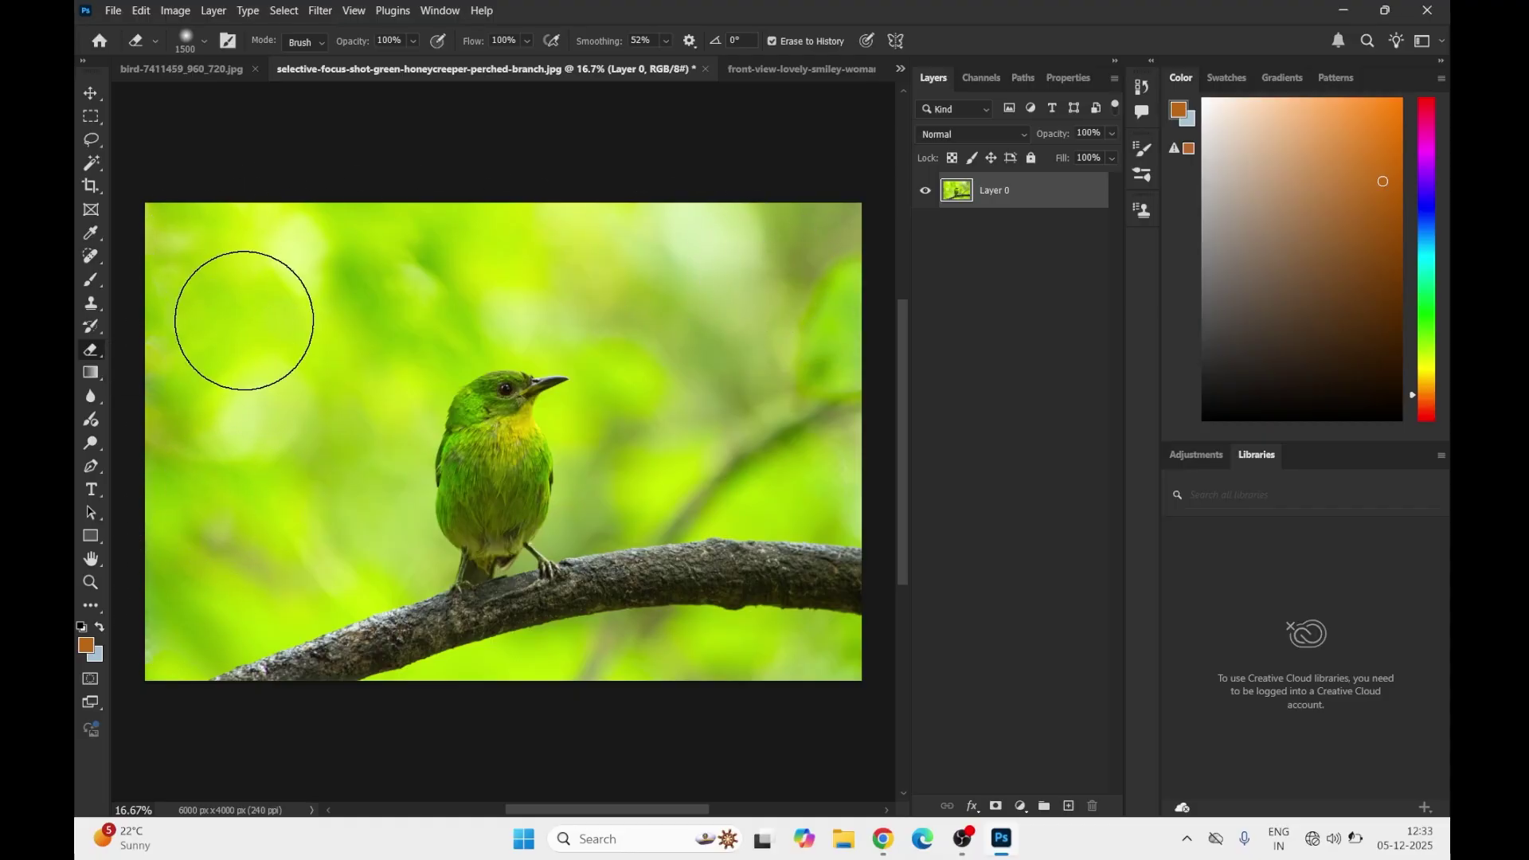
left_click(790, 70)
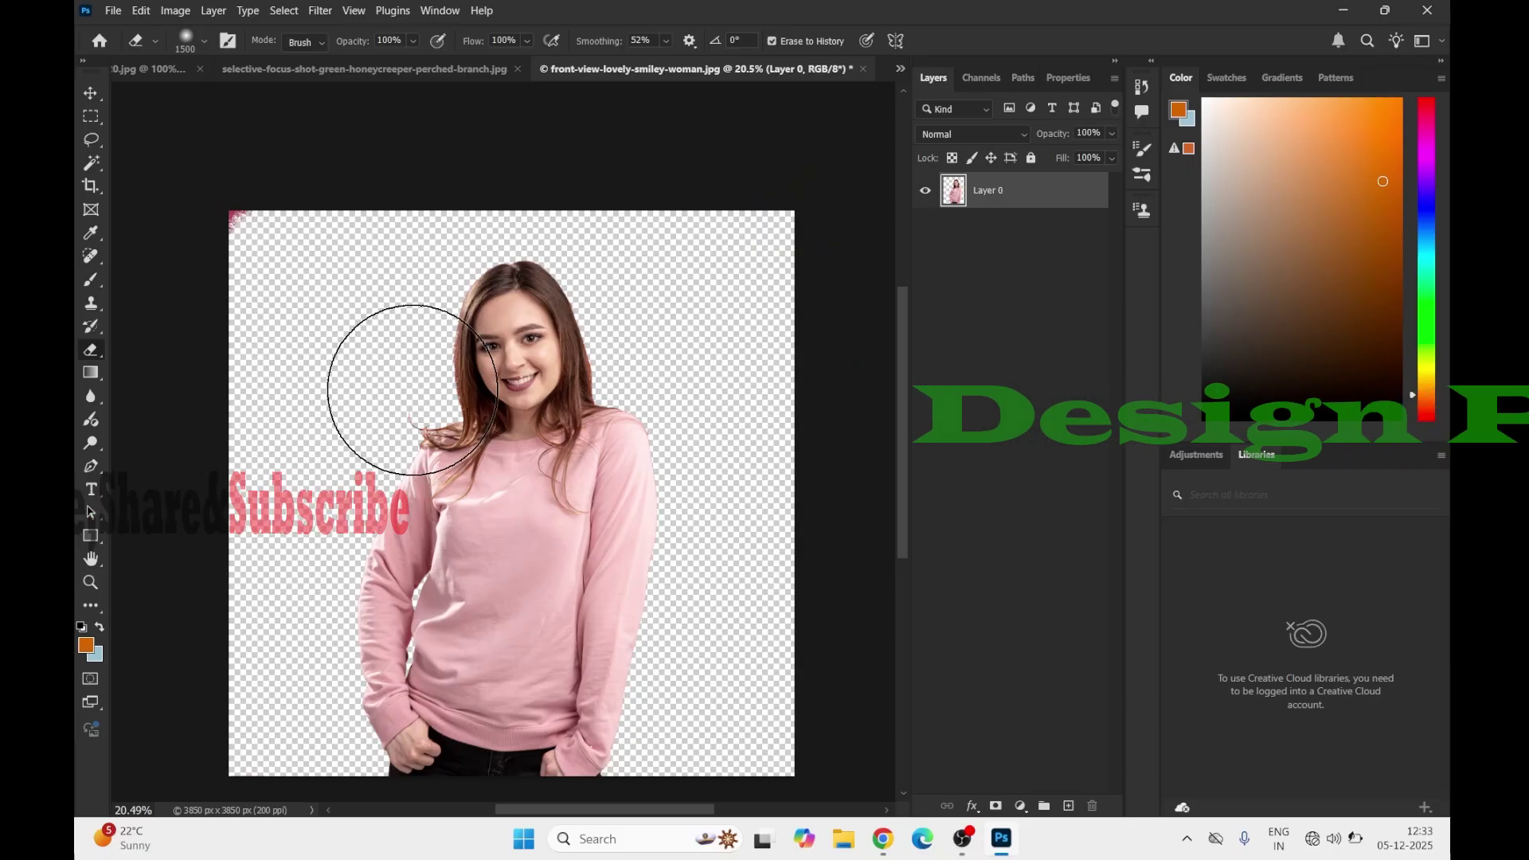